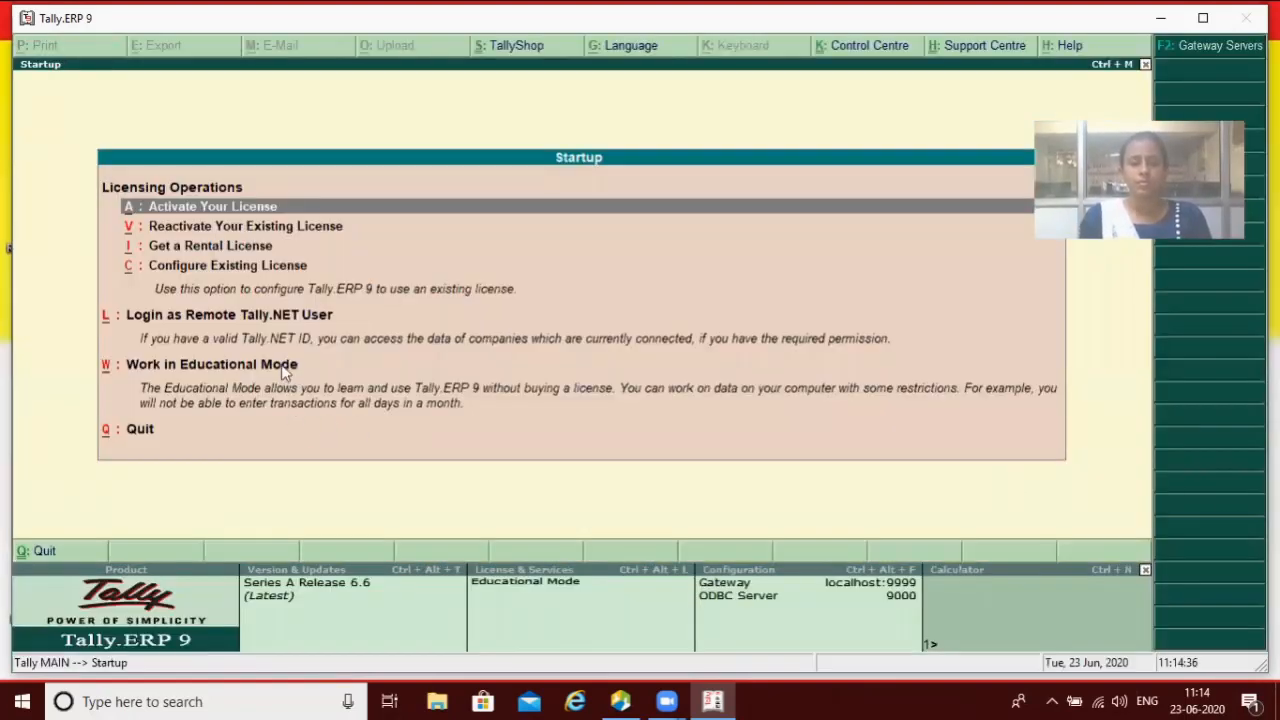
Step: Work in Educational Mode and select company Rahul from the company list
{"action": "left_click", "coordinate": [280, 367]}
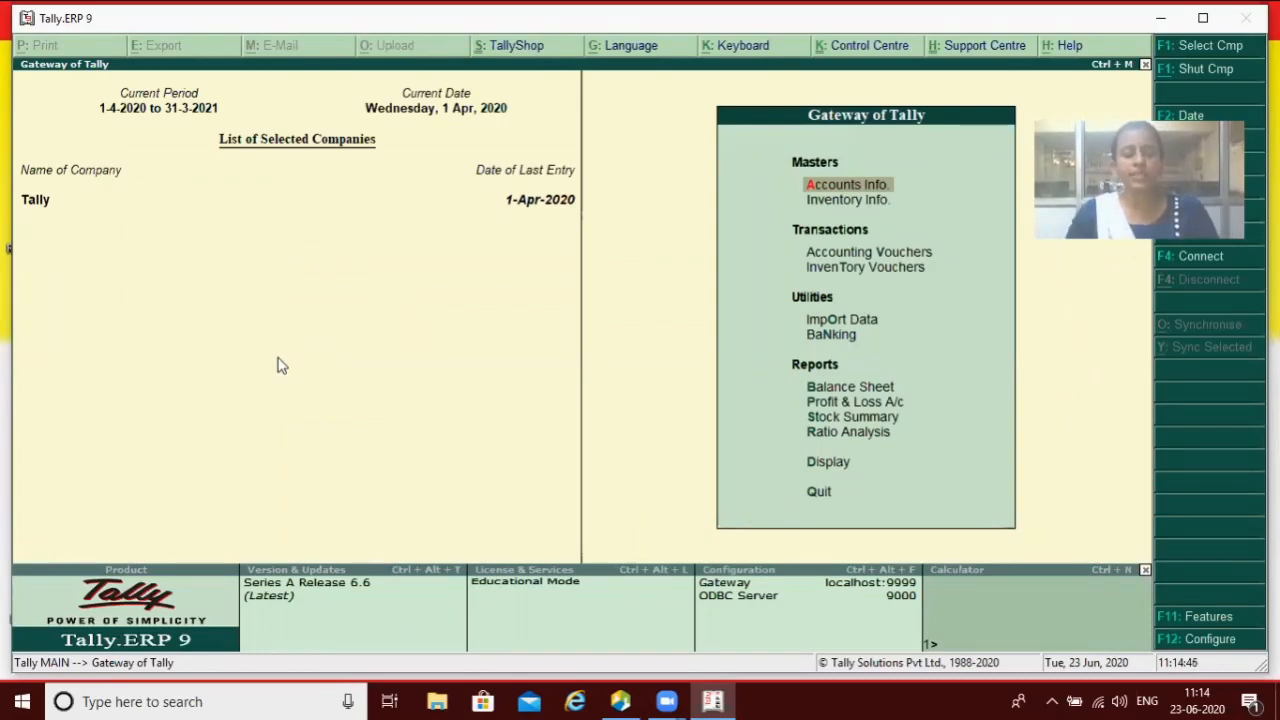
{"action": "key", "text": "alt+F3"}
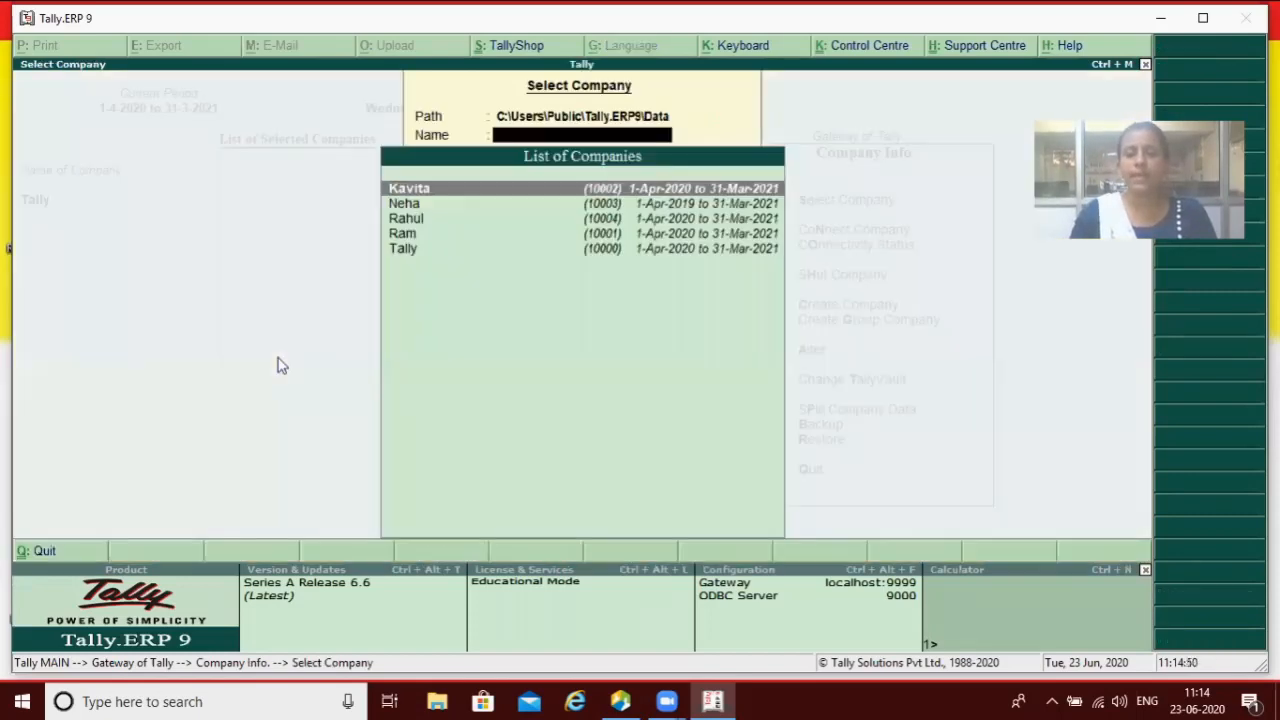
{"action": "key", "text": "Down"}
{"action": "key", "text": "Down"}
{"action": "key", "text": "Return"}
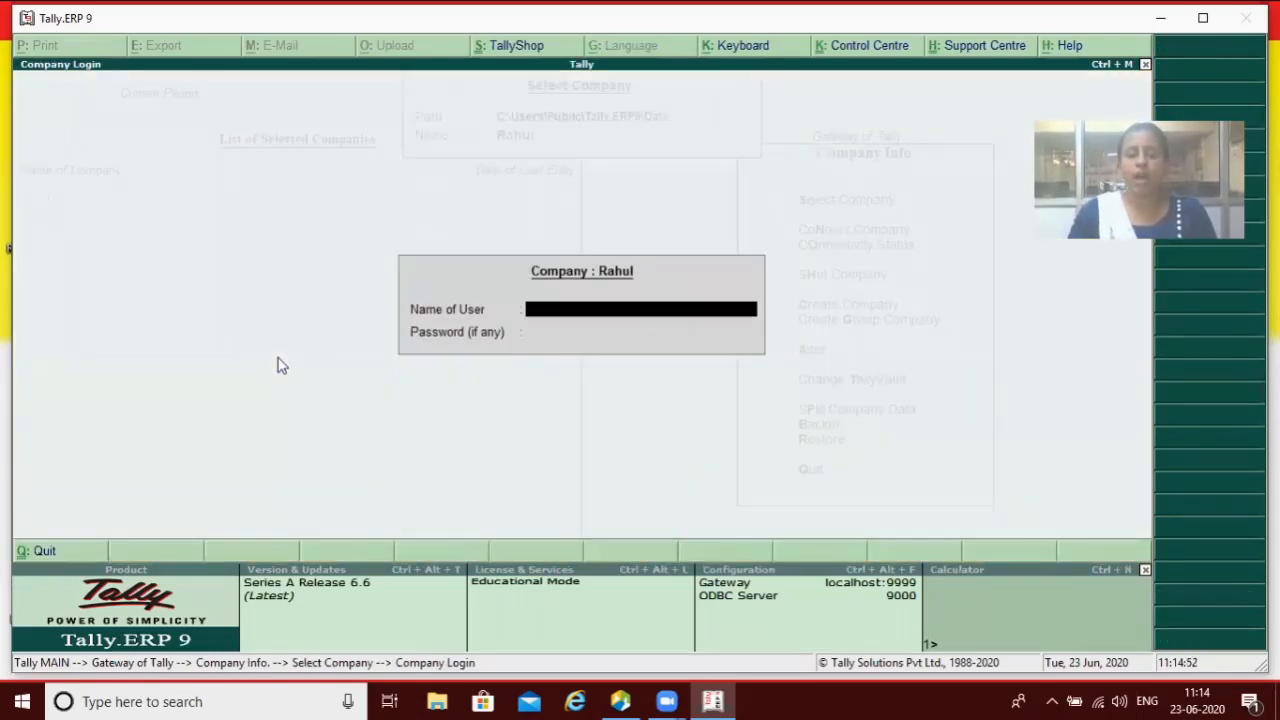
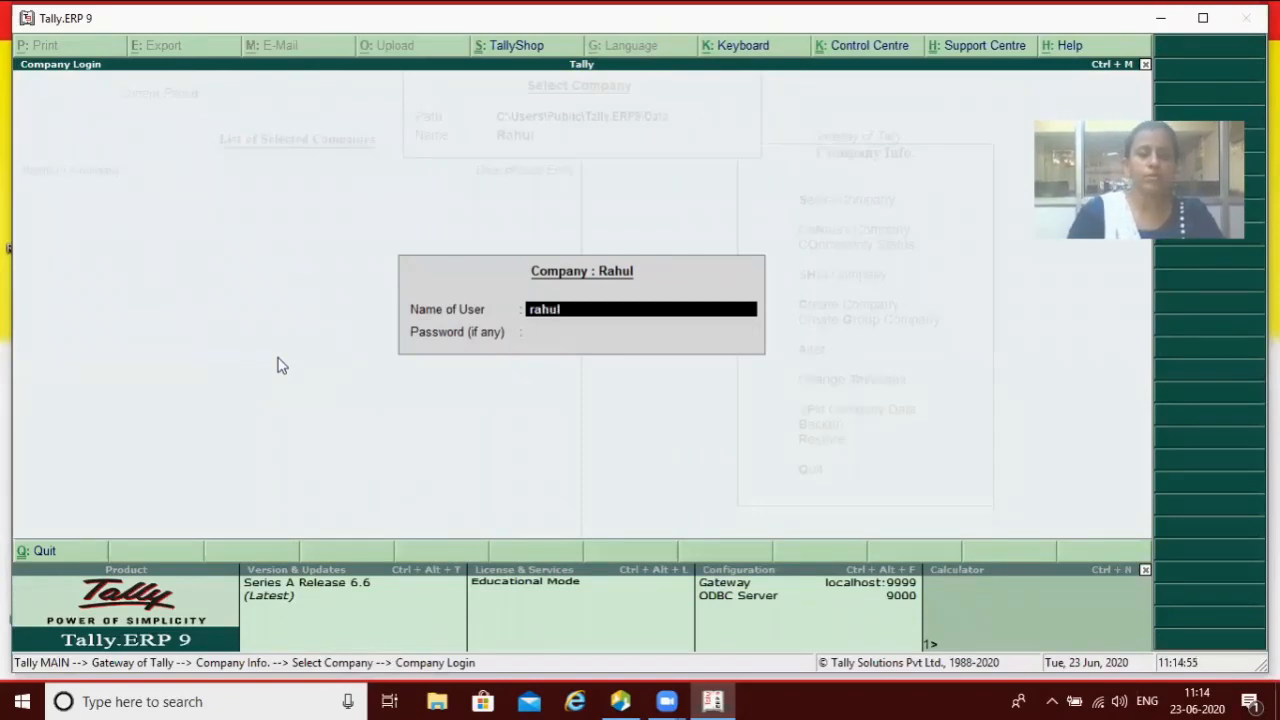
Step: Log in to Rahul with the company's user name and password to load it
{"action": "key", "text": "Return"}
{"action": "key", "text": "Return"}
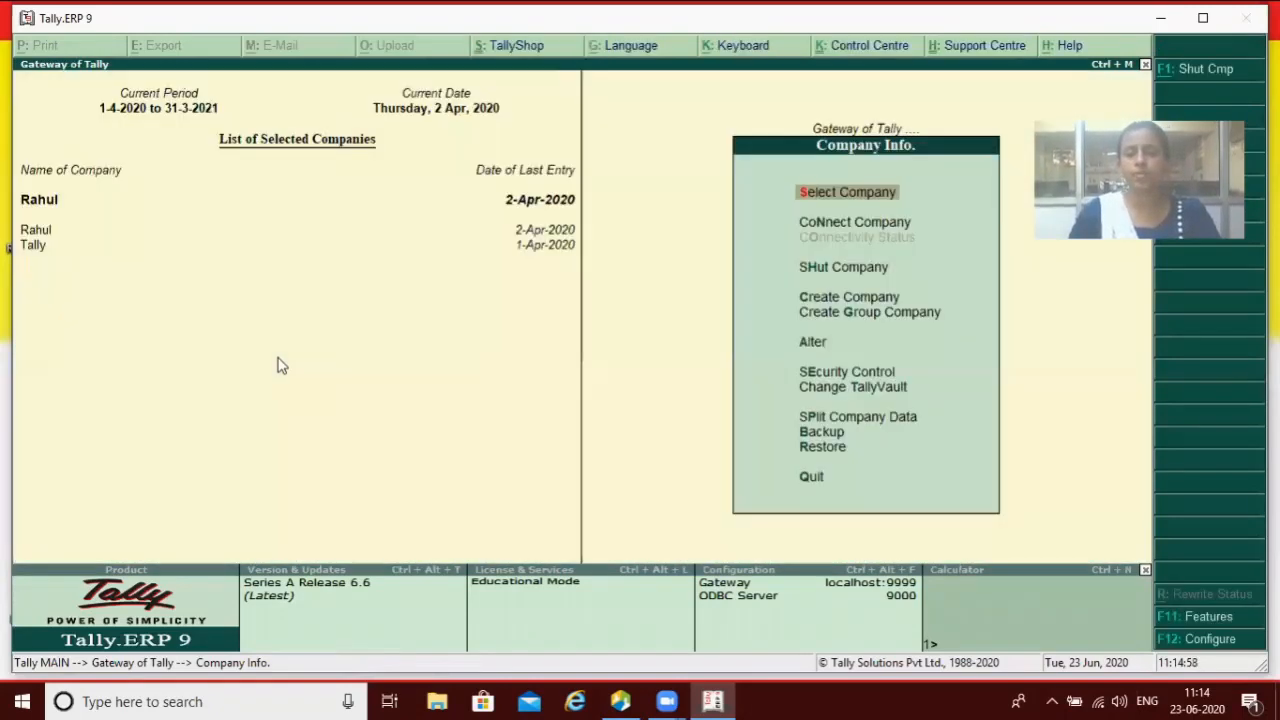
Step: Glance at the Configuration and Company Features (F11) screens, then reopen Configuration with F12
{"action": "key", "text": "Escape"}
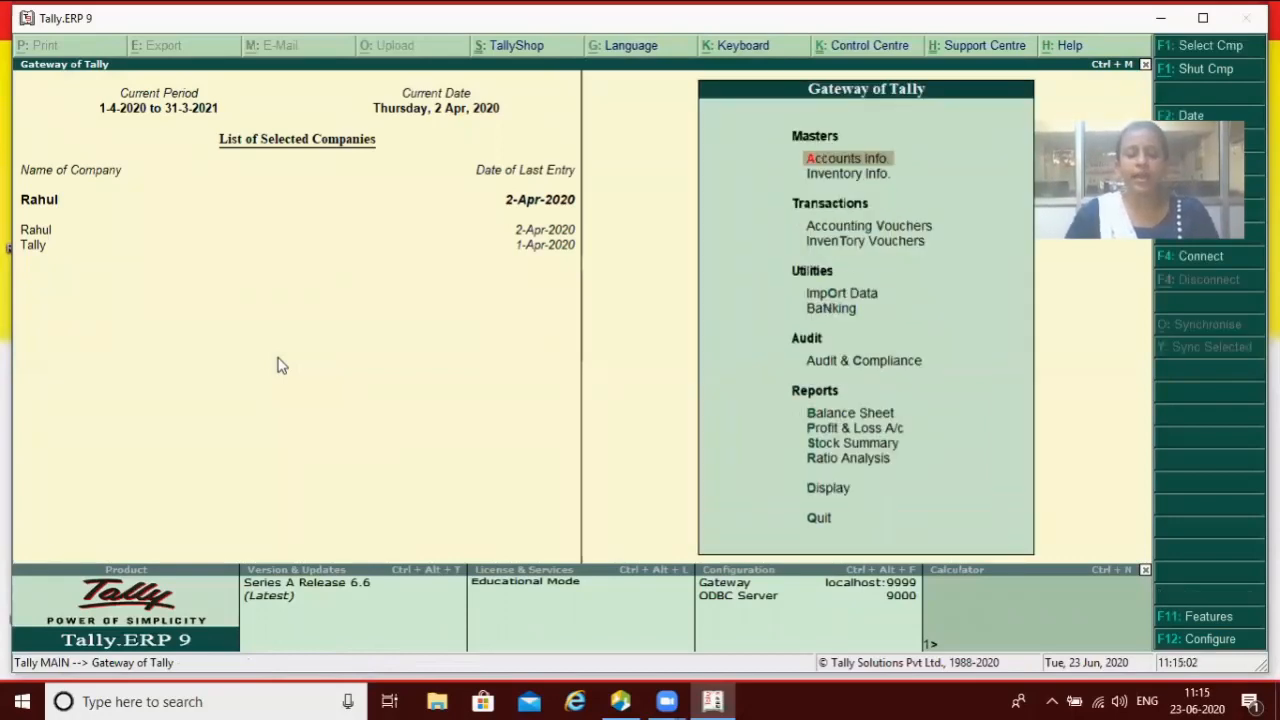
{"action": "key", "text": "F12"}
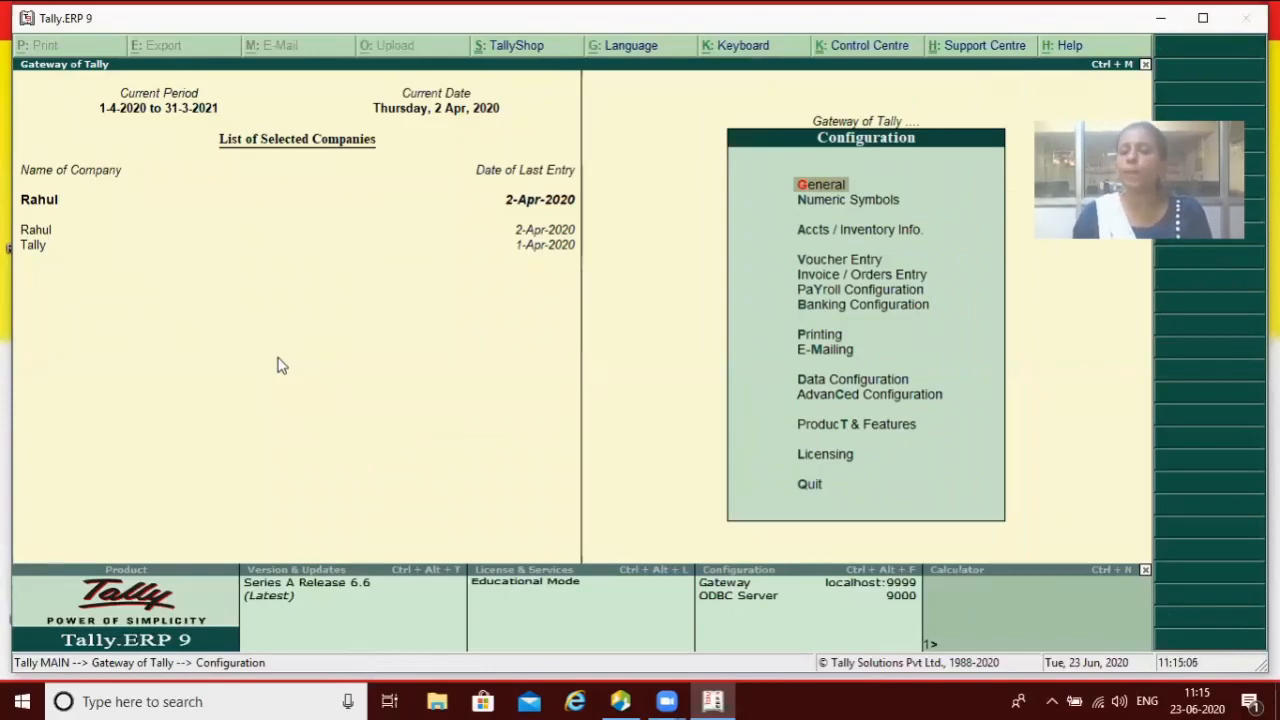
{"action": "key", "text": "Escape"}
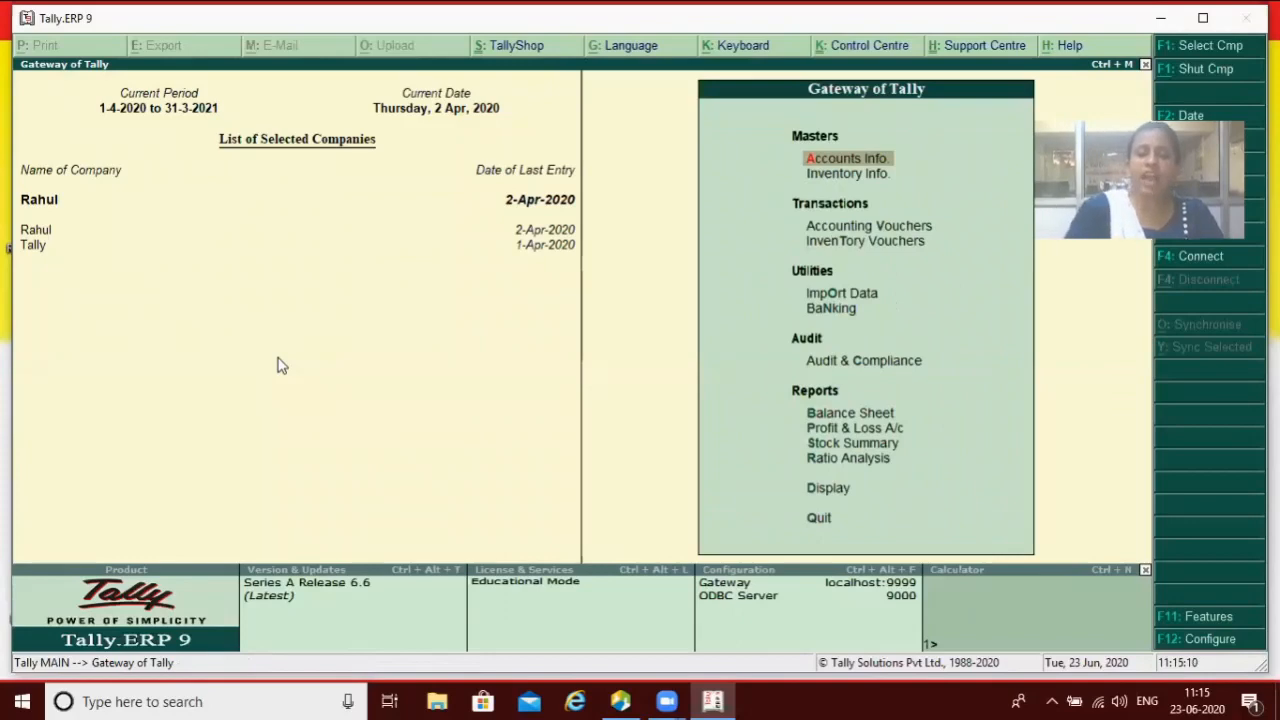
{"action": "key", "text": "F11"}
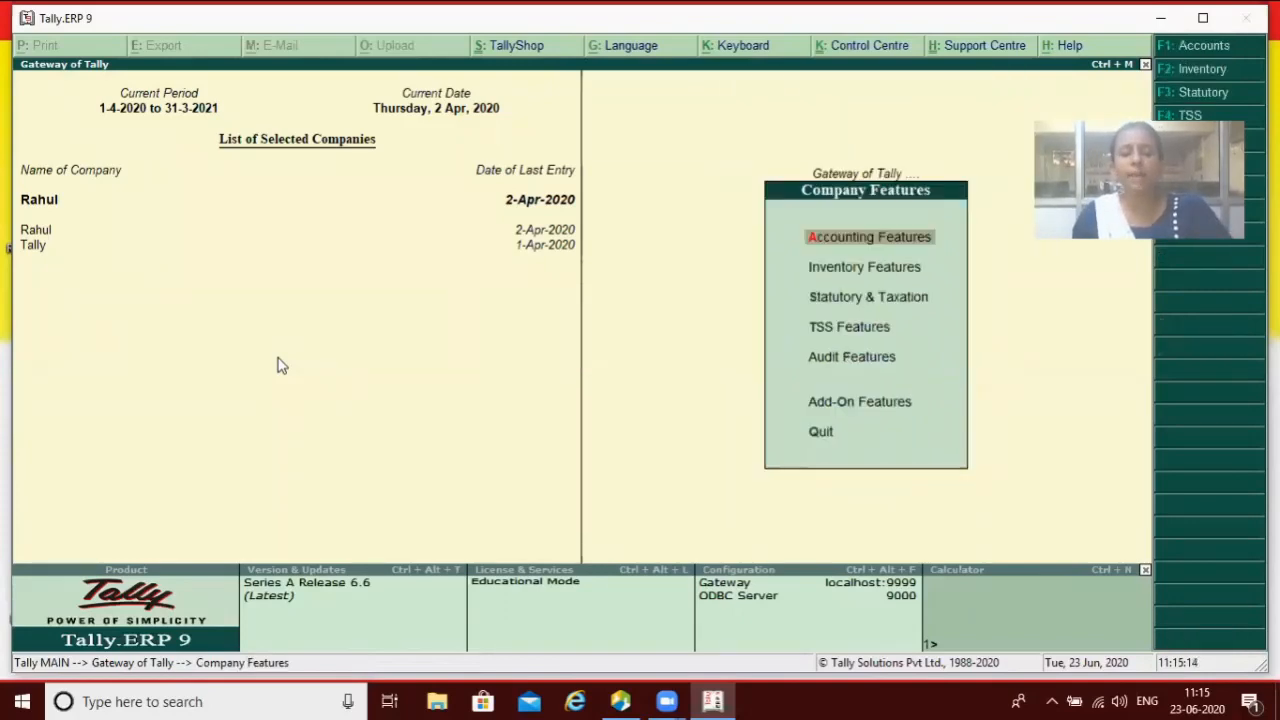
{"action": "key", "text": "Escape"}
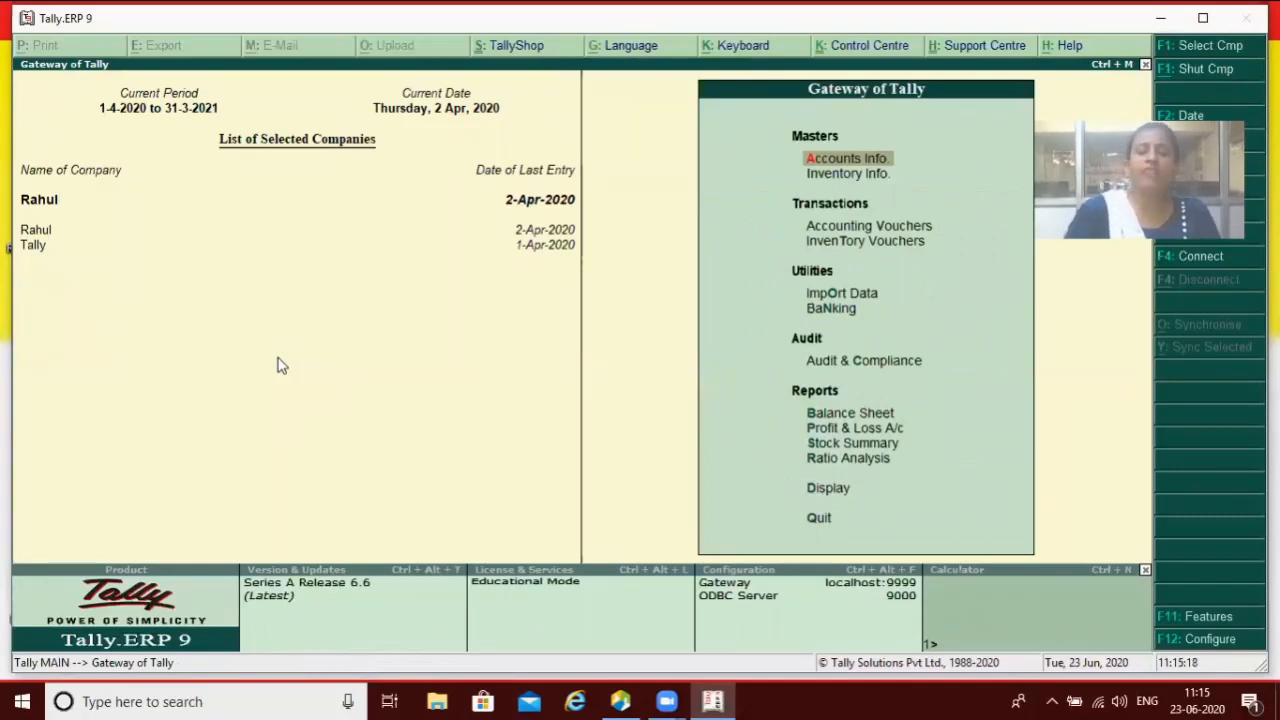
{"action": "key", "text": "F12"}
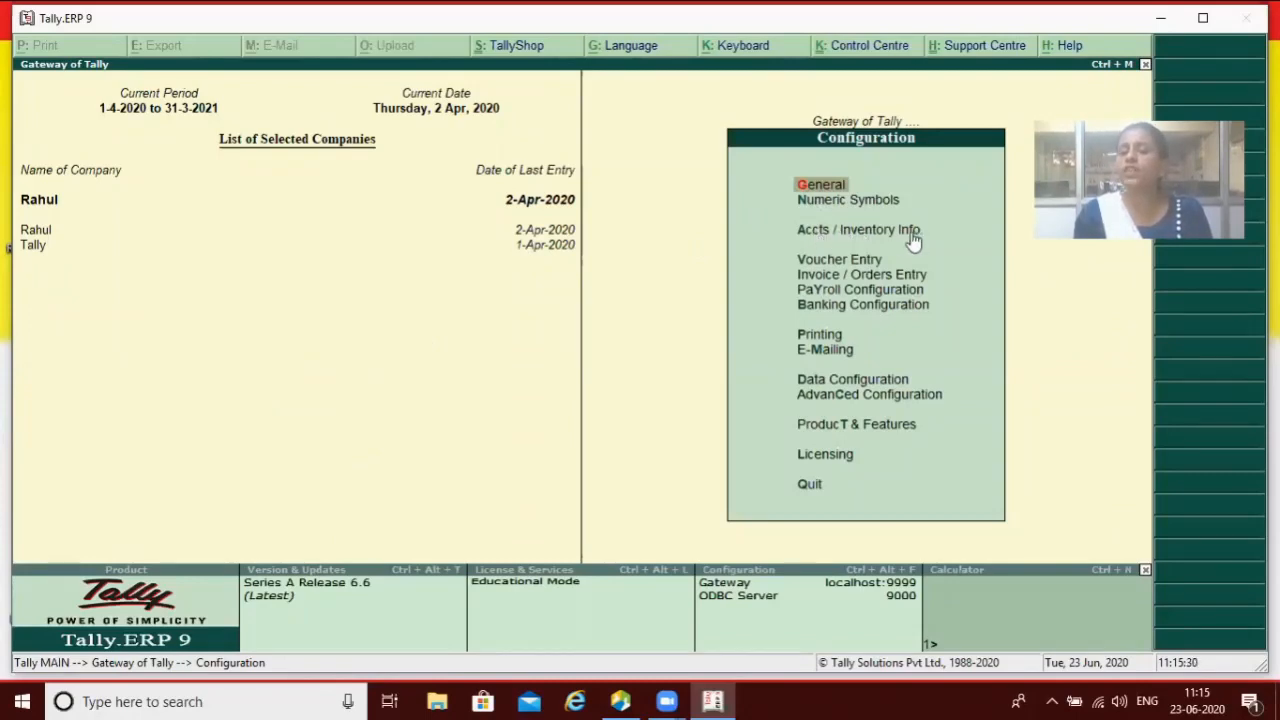
Step: In Accts / Inventory Info. master configuration, set 'Provide language aliases for name' to No
{"action": "key", "text": "Down"}
{"action": "key", "text": "Down"}
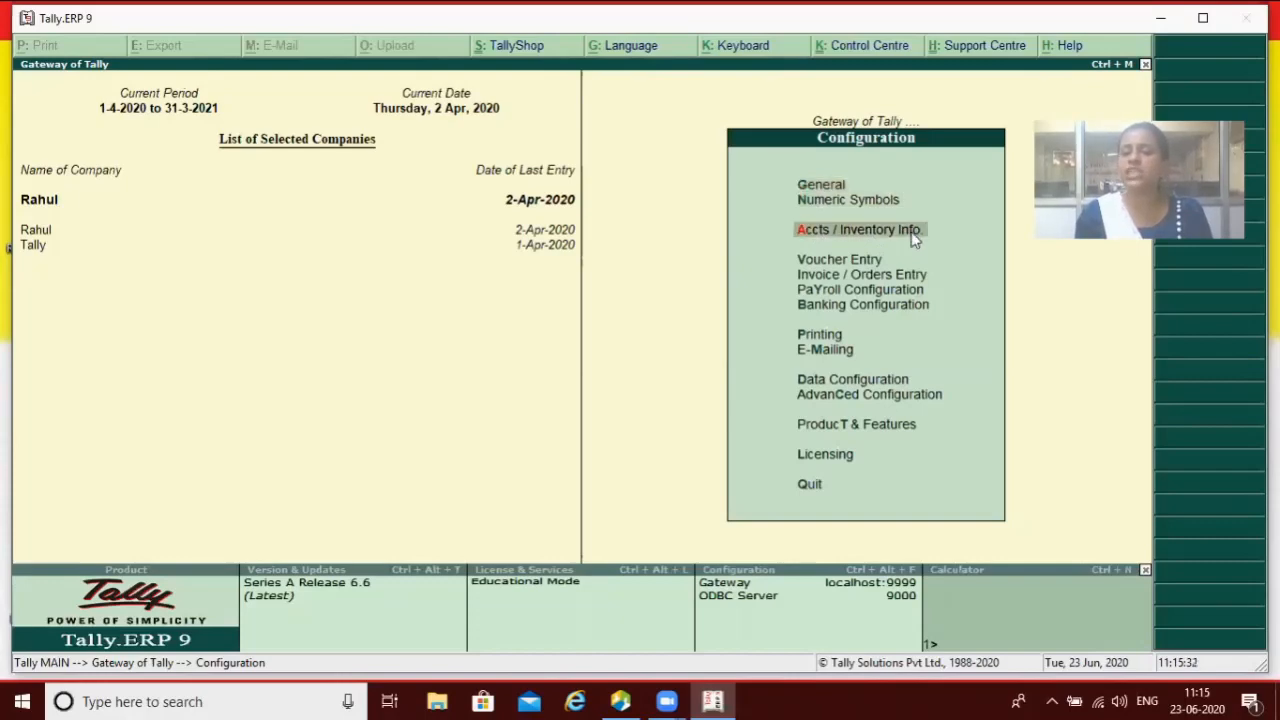
{"action": "key", "text": "Return"}
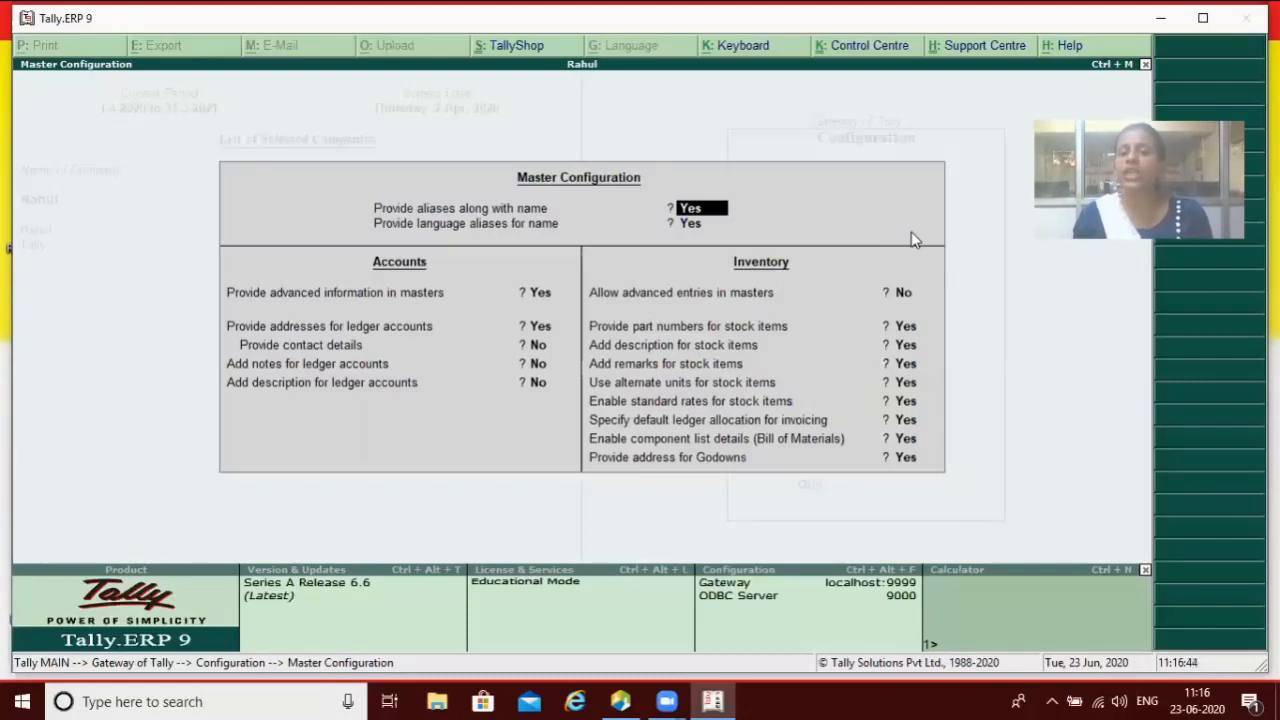
{"action": "key", "text": "Return"}
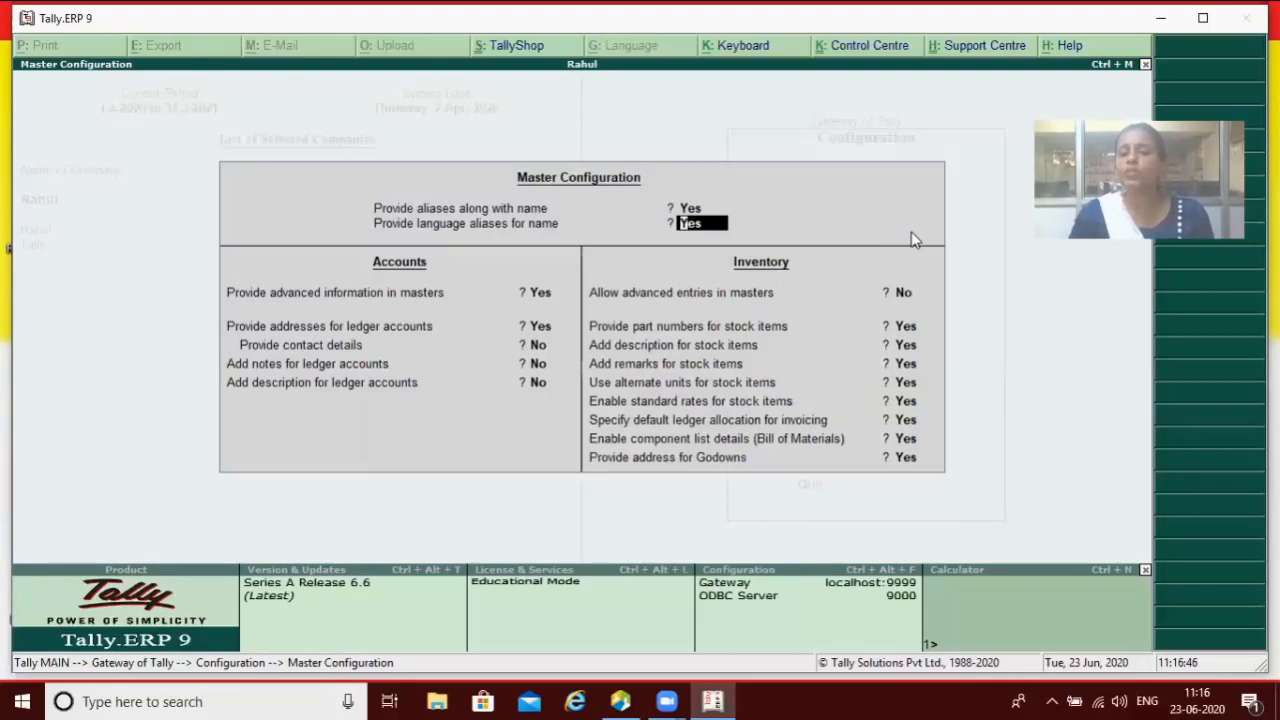
{"action": "key", "text": "n"}
{"action": "key", "text": "Return"}
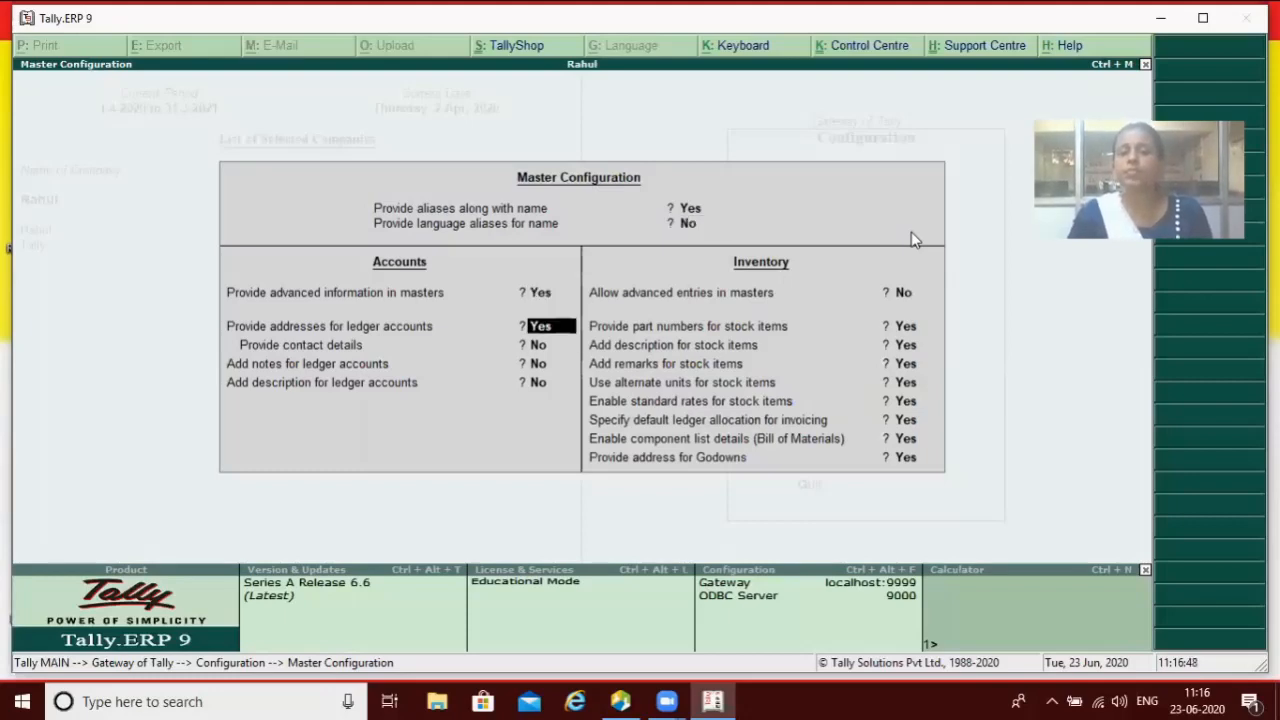
{"action": "key", "text": "Return"}
{"action": "key", "text": "Return"}
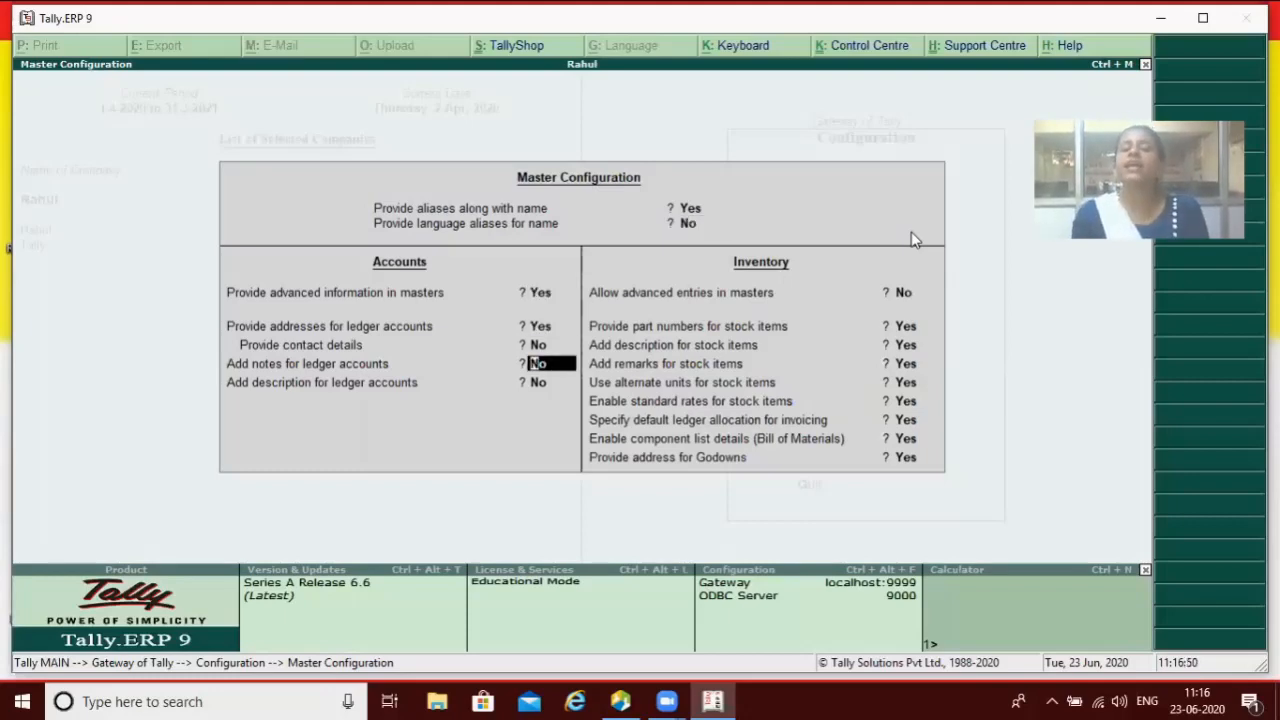
{"action": "key", "text": "Return"}
{"action": "key", "text": "Return"}
{"action": "key", "text": "Return"}
{"action": "key", "text": "Return"}
{"action": "key", "text": "Return"}
{"action": "key", "text": "Return"}
{"action": "key", "text": "Return"}
{"action": "key", "text": "Return"}
{"action": "key", "text": "Return"}
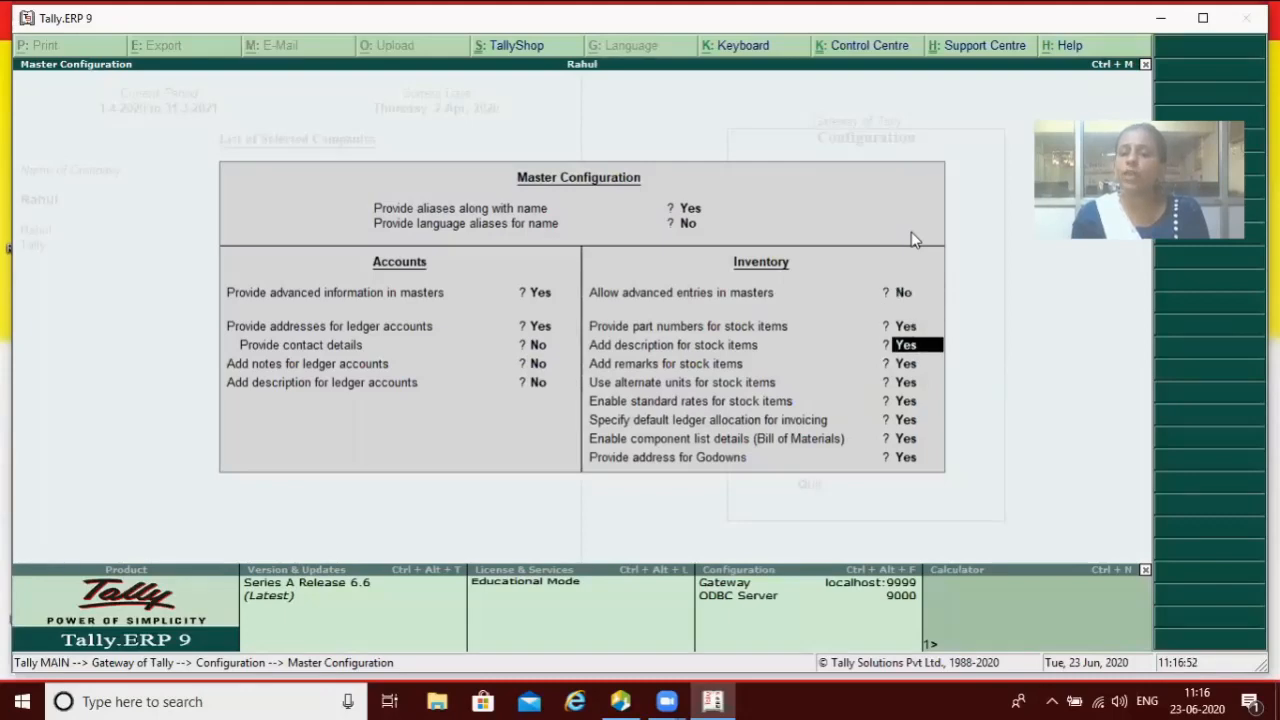
{"action": "key", "text": "Return"}
{"action": "key", "text": "Return"}
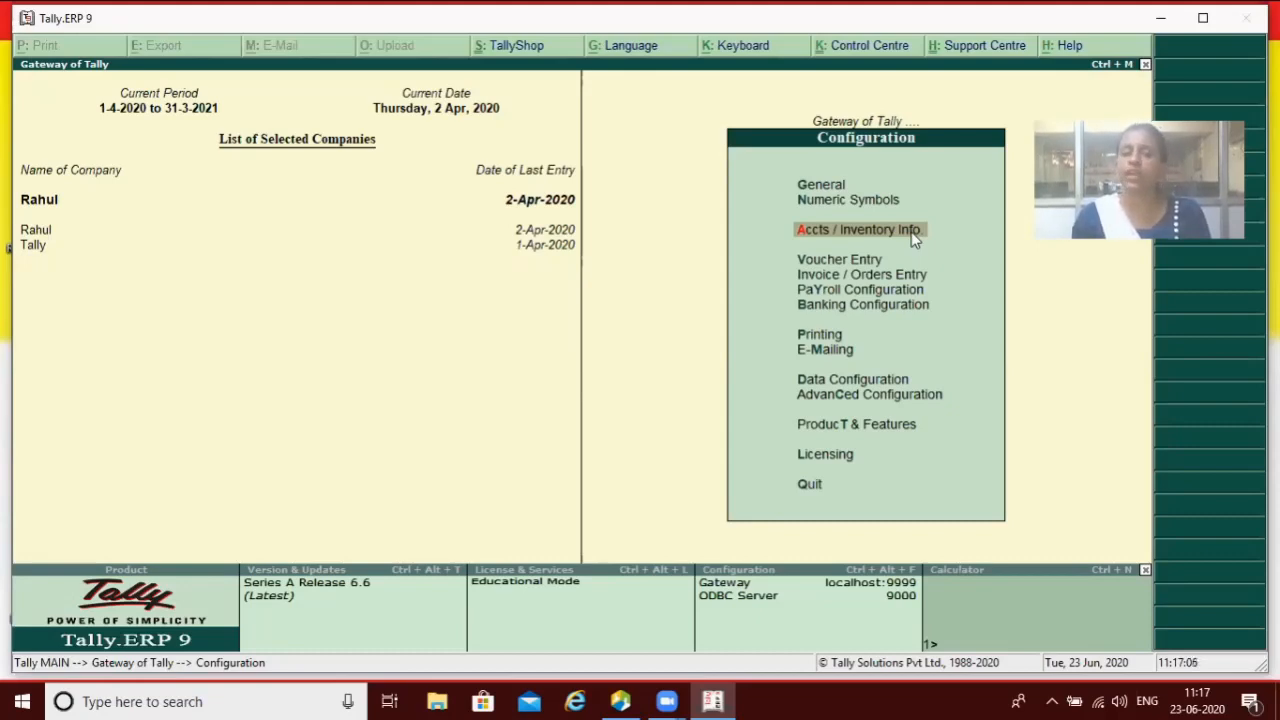
Step: Start a new group LG with alias Sgds, then quit Group Creation without saving
{"action": "key", "text": "Escape"}
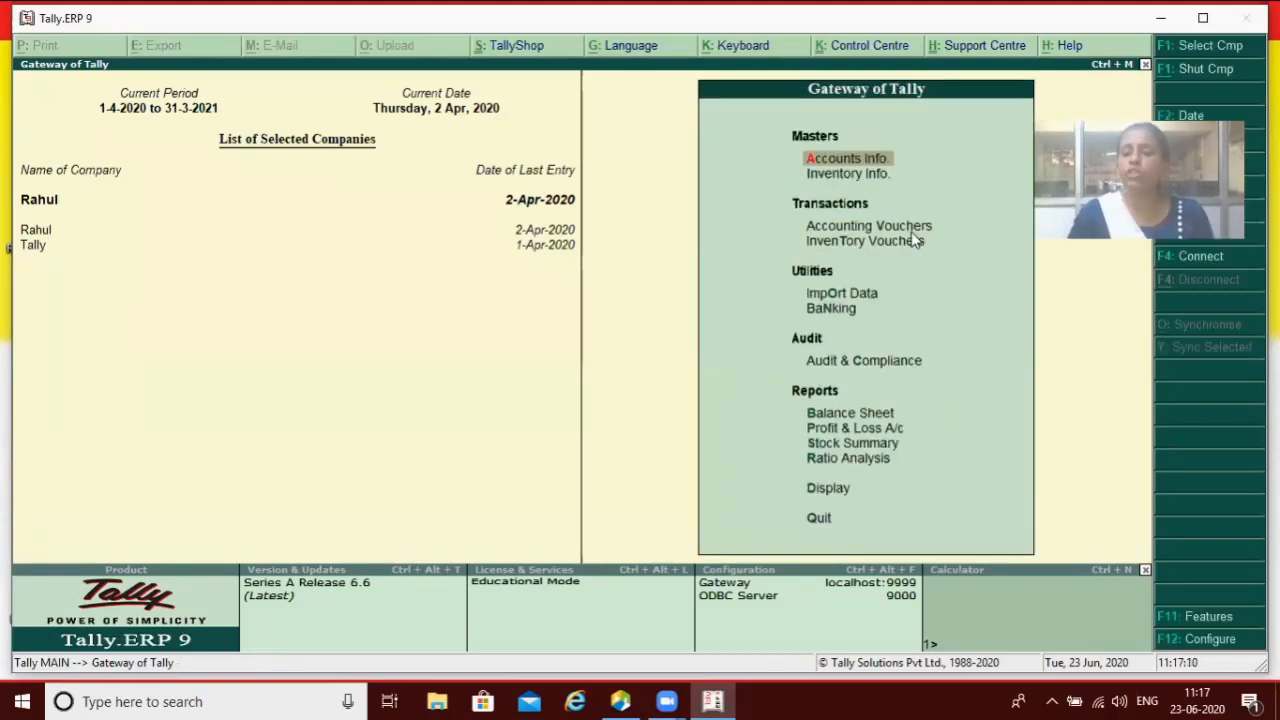
{"action": "key", "text": "Return"}
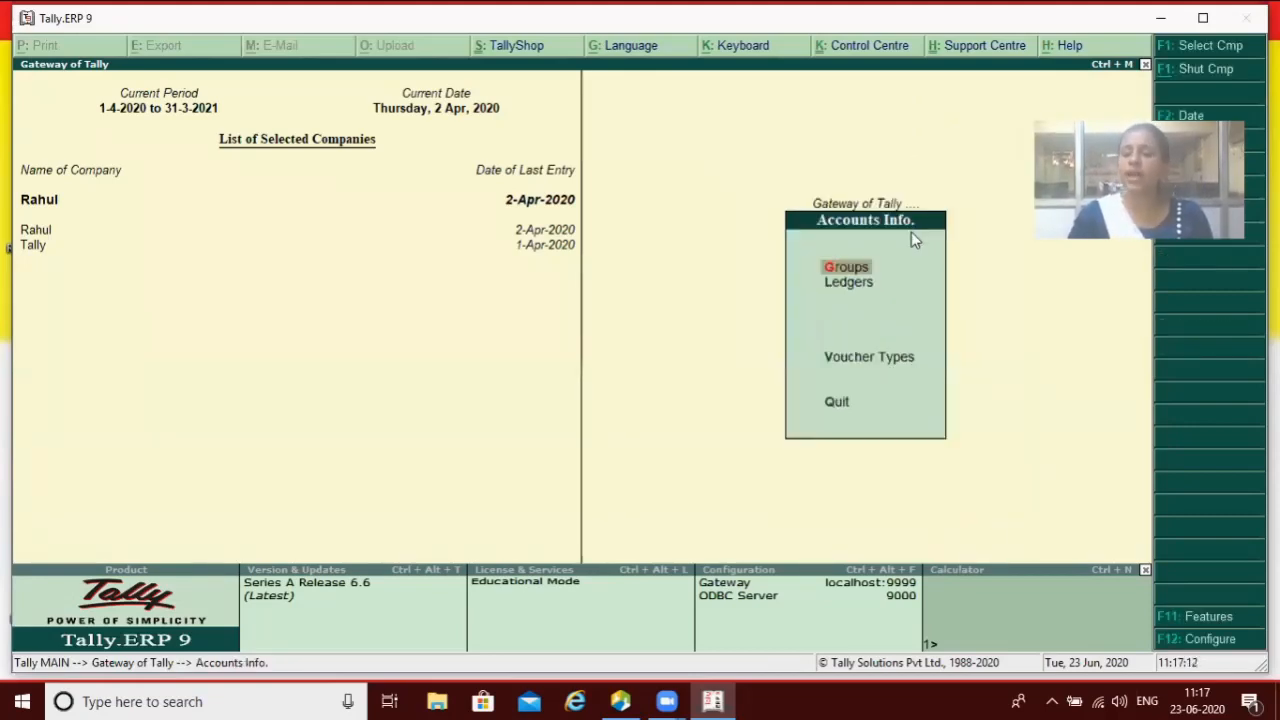
{"action": "key", "text": "Return"}
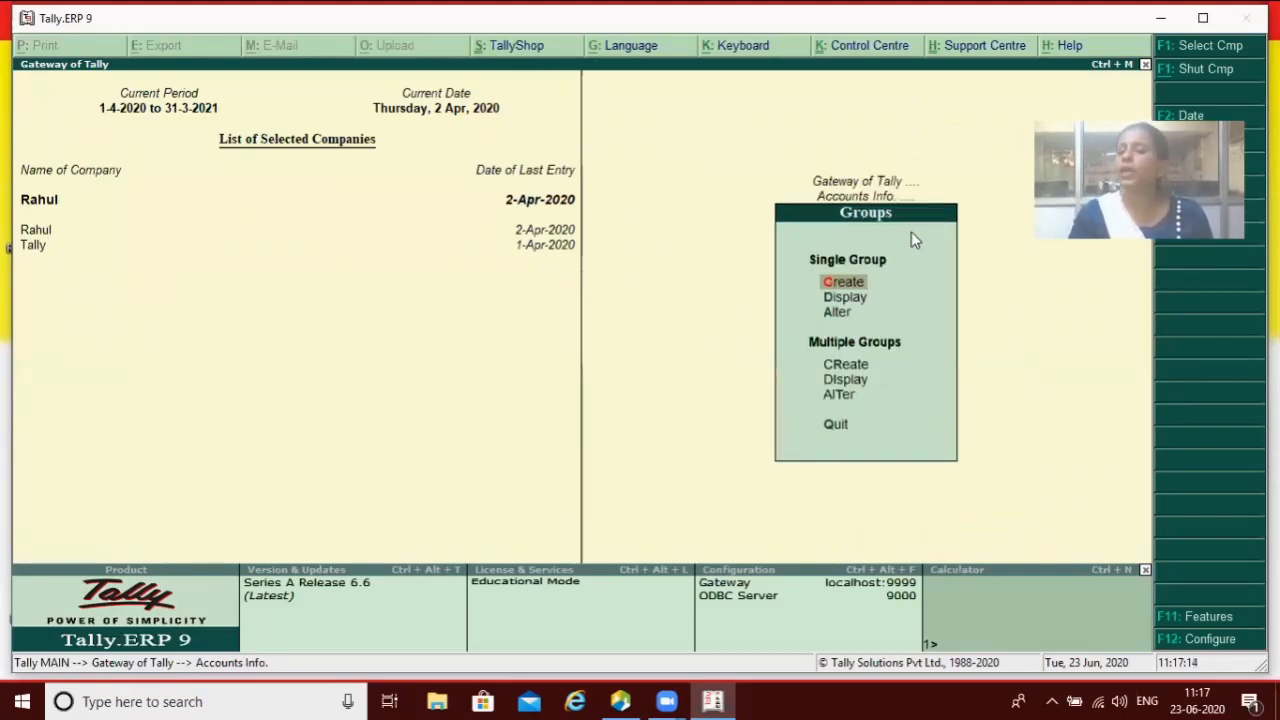
{"action": "key", "text": "Return"}
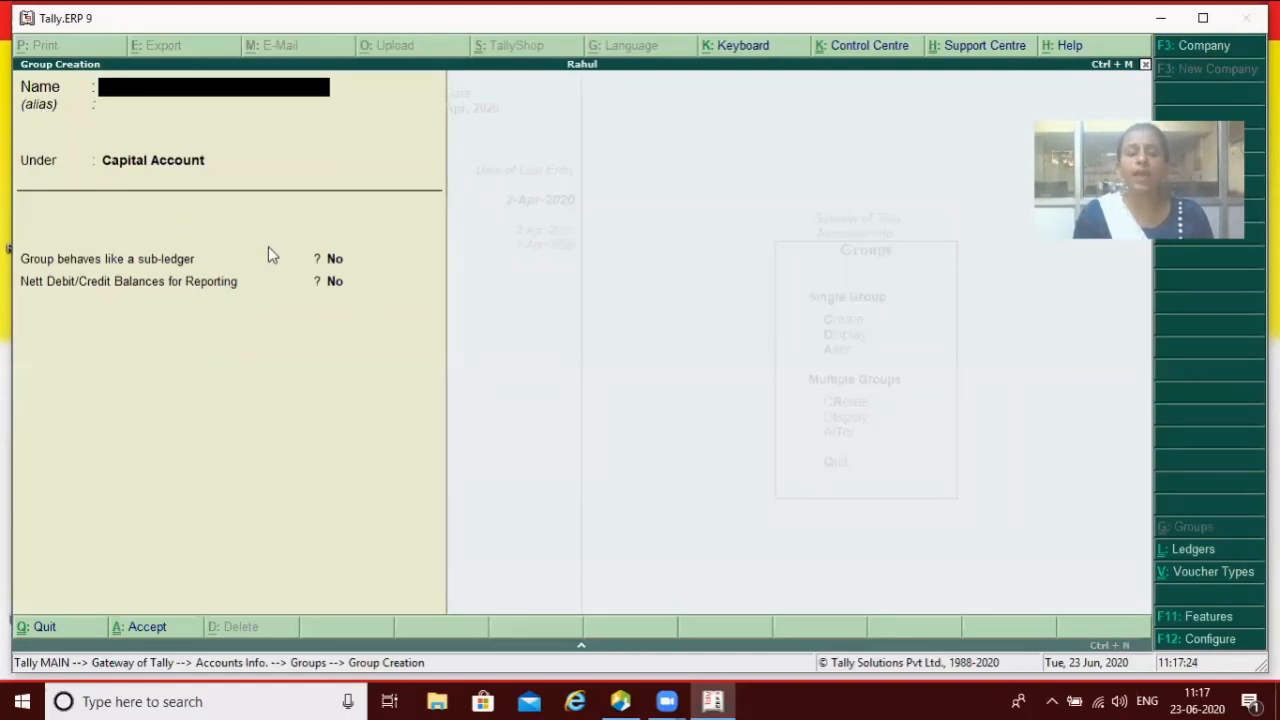
{"action": "type", "text": "LG"}
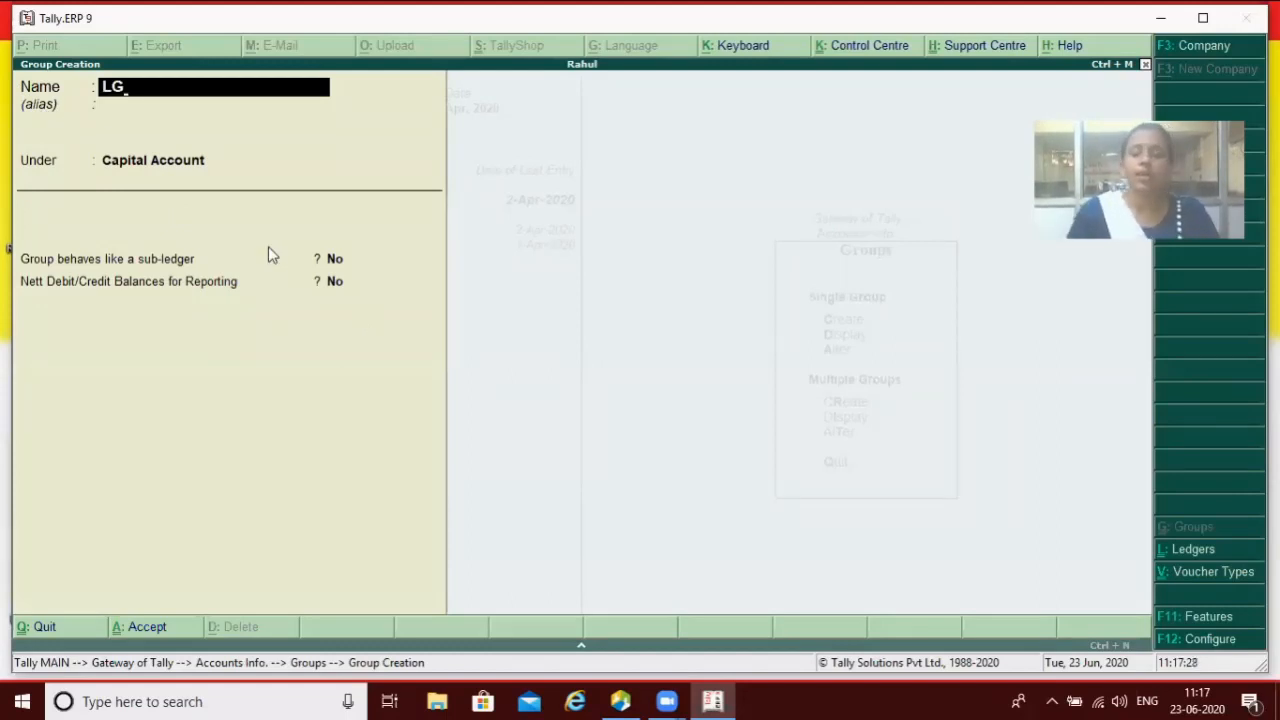
{"action": "key", "text": "Return"}
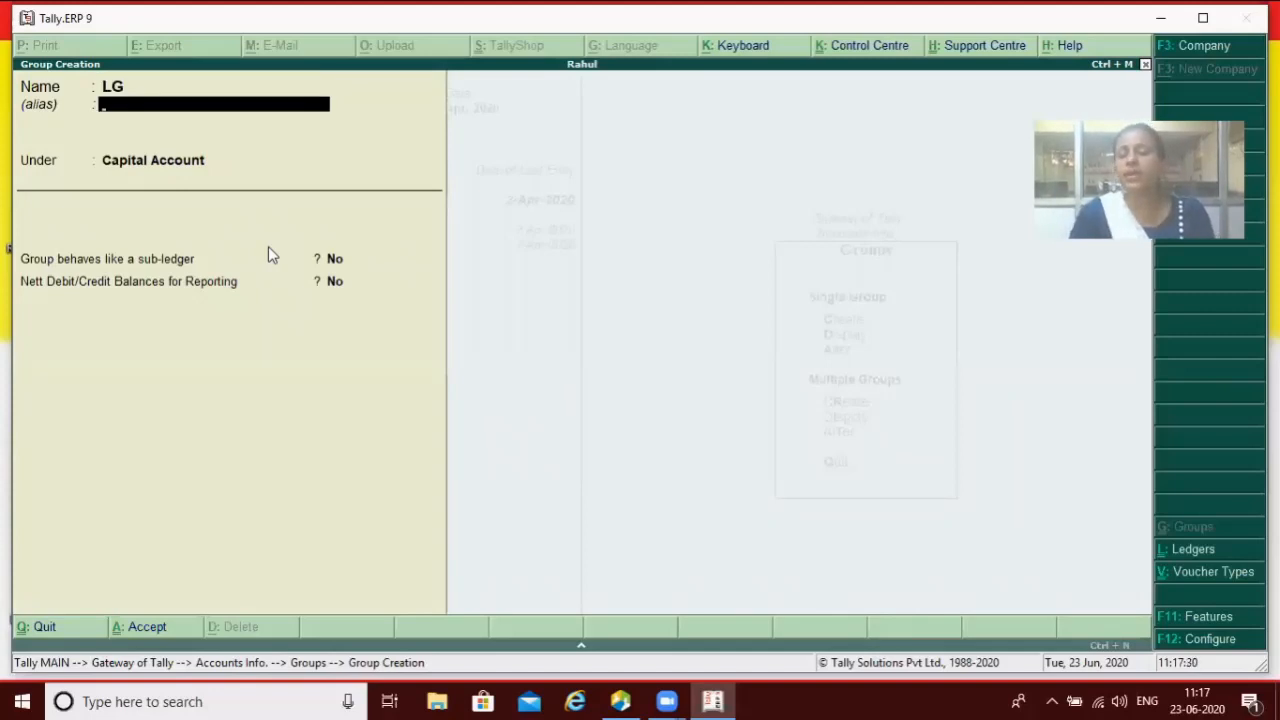
{"action": "type", "text": "Sgds"}
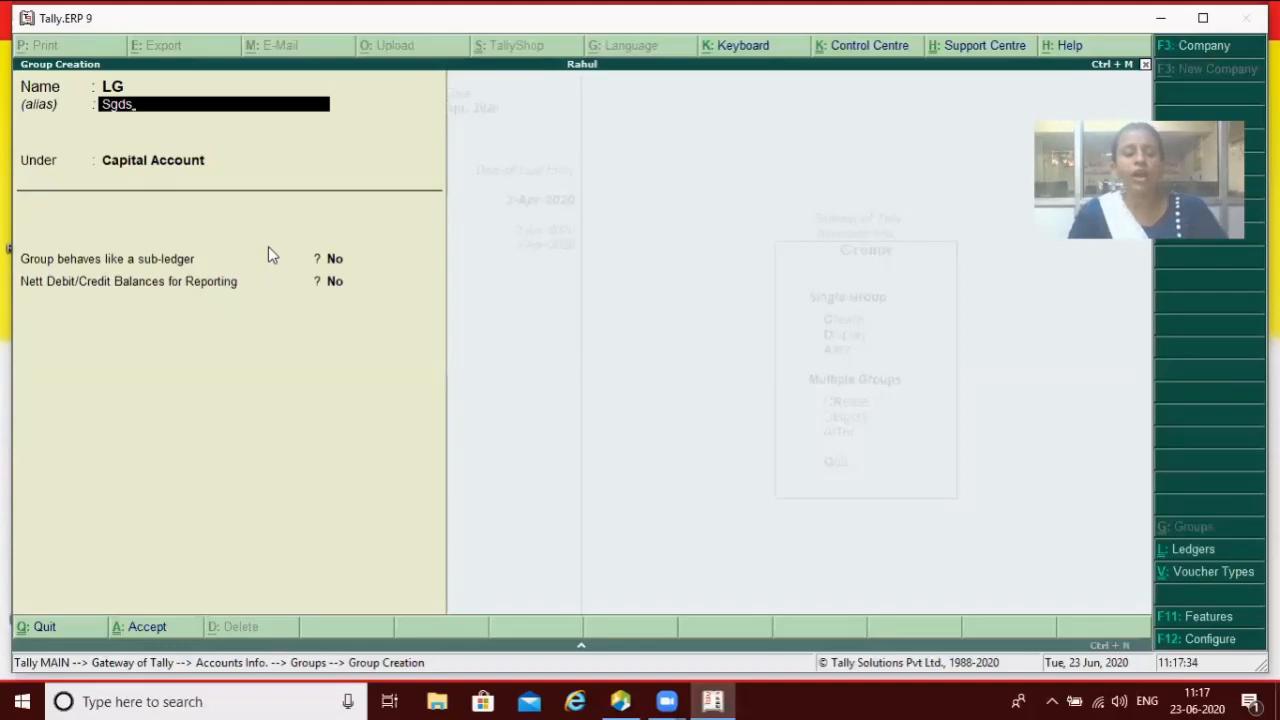
{"action": "key", "text": "Escape"}
{"action": "key", "text": "Escape"}
{"action": "key", "text": "Return"}
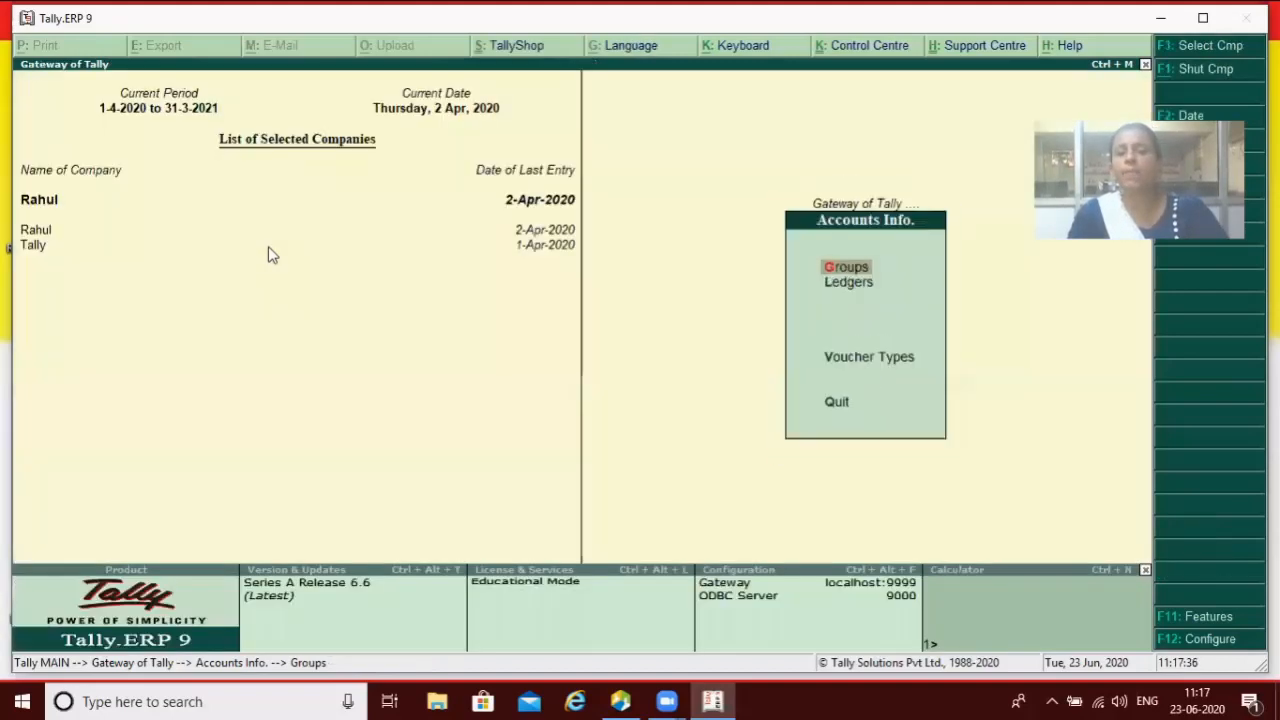
Step: Reopen Master Configuration and accept it with aliases along with name set to No
{"action": "key", "text": "Escape"}
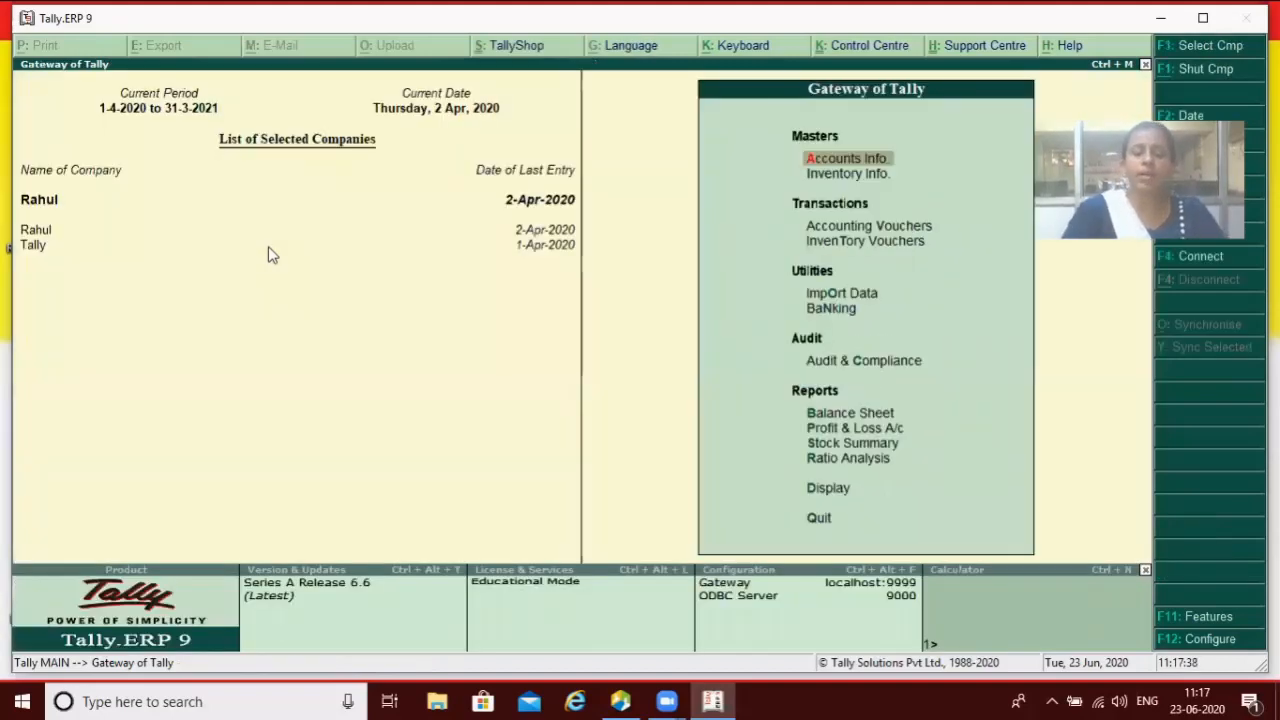
{"action": "key", "text": "F12"}
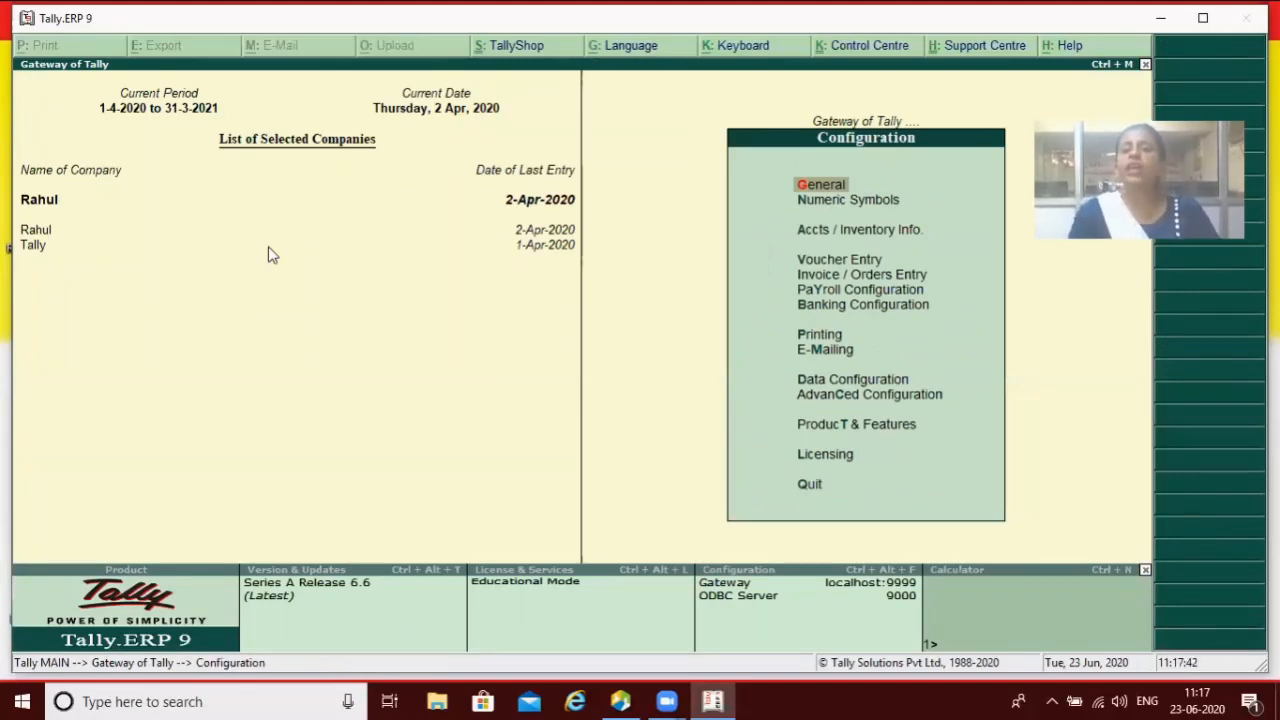
{"action": "key", "text": "Down"}
{"action": "key", "text": "Down"}
{"action": "key", "text": "Return"}
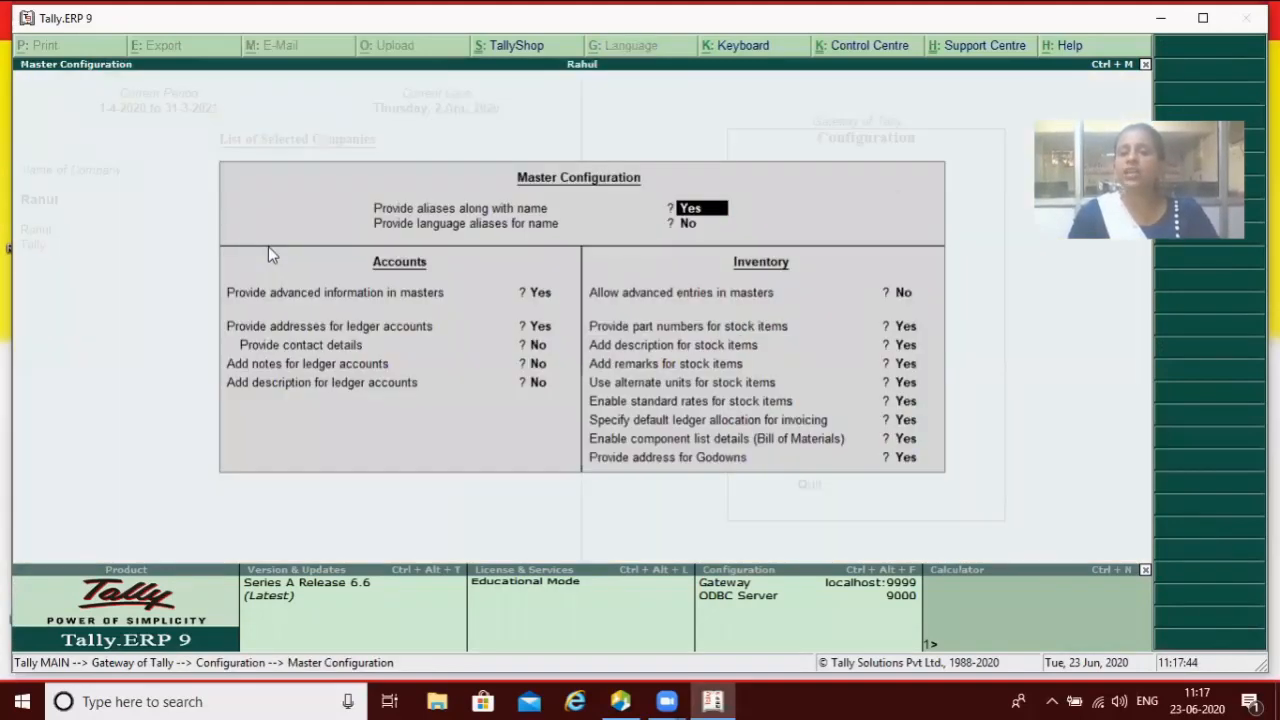
{"action": "type", "text": "n"}
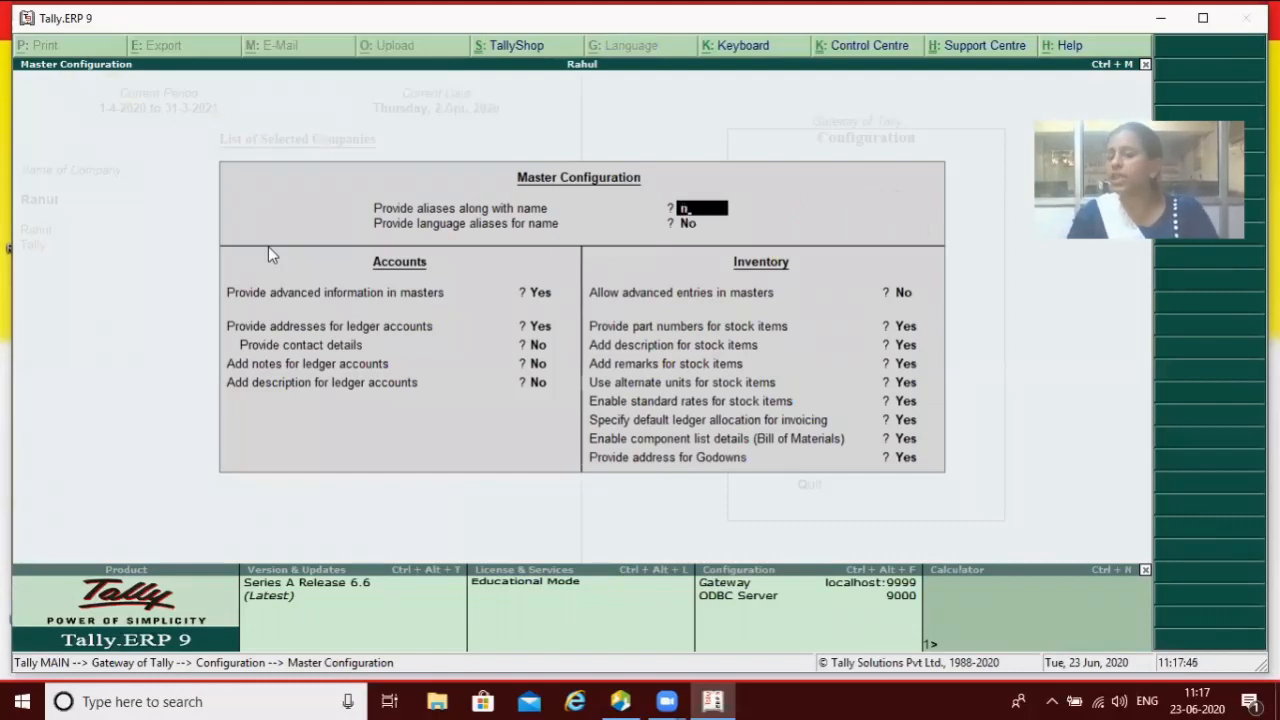
{"action": "key", "text": "Return"}
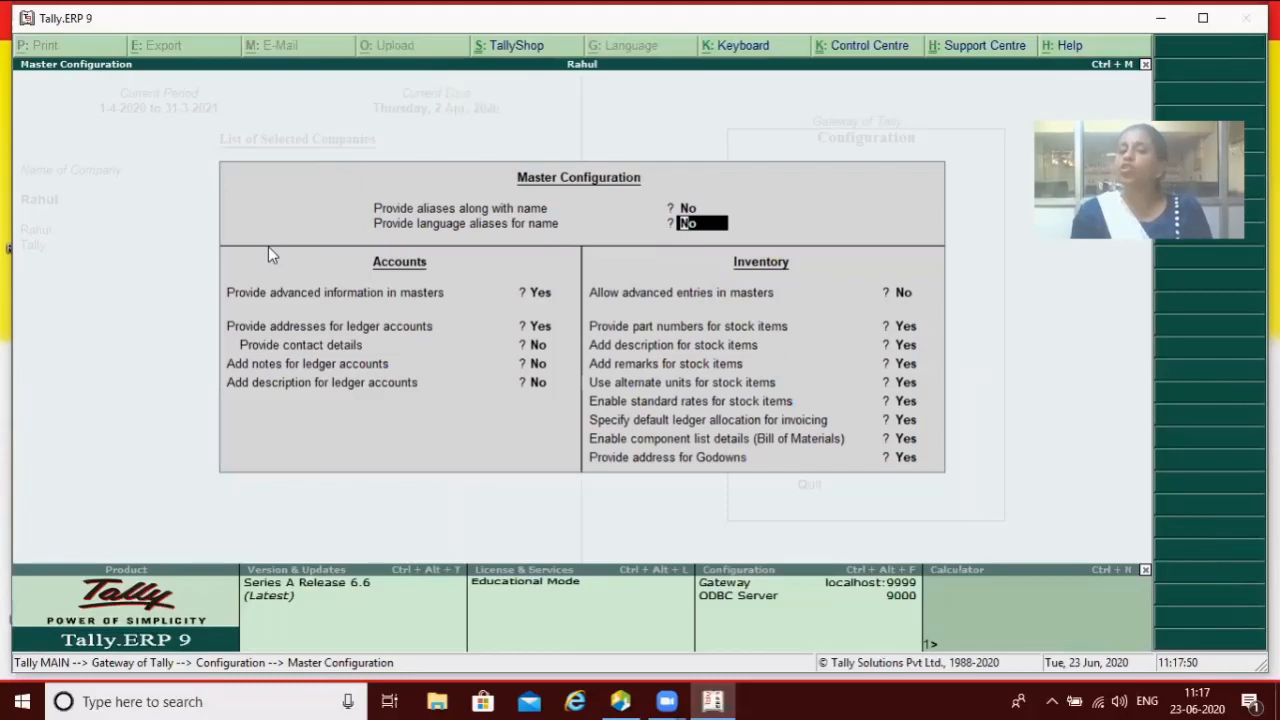
{"action": "key", "text": "Return"}
{"action": "key", "text": "Return"}
{"action": "key", "text": "Return"}
{"action": "key", "text": "Return"}
{"action": "key", "text": "Return"}
{"action": "key", "text": "Return"}
{"action": "key", "text": "Return"}
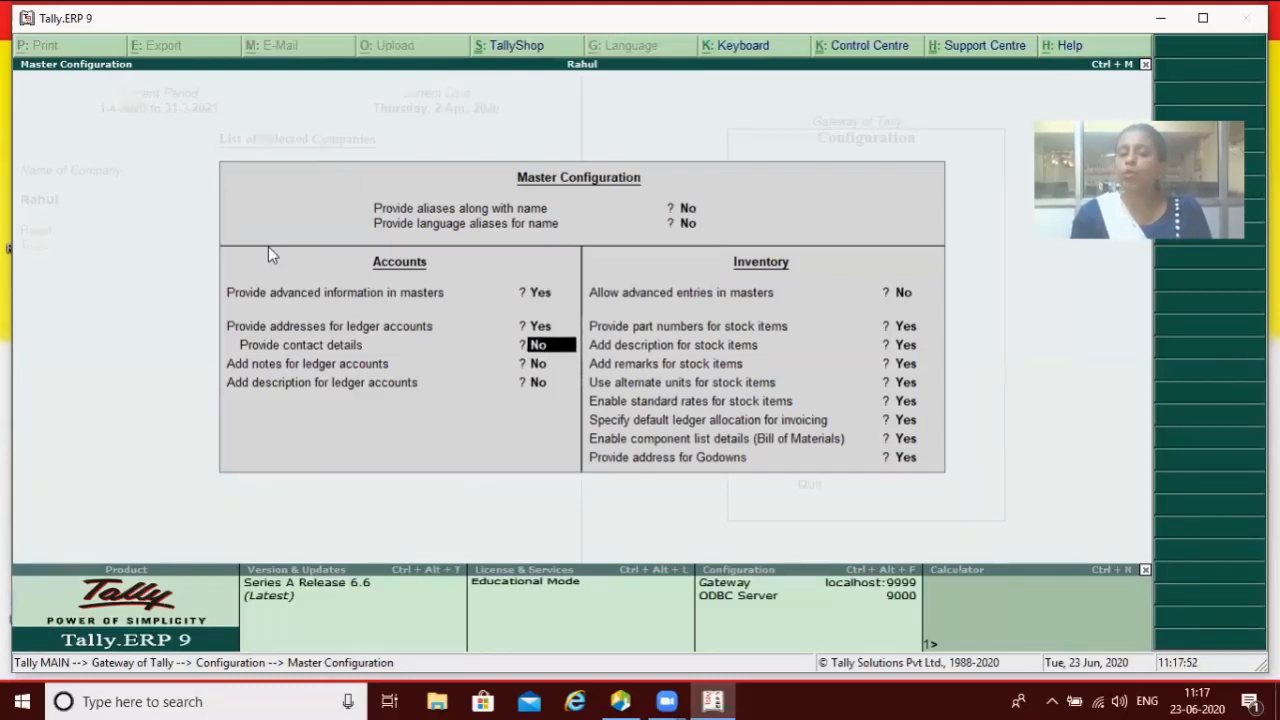
{"action": "key", "text": "Return"}
{"action": "key", "text": "Return"}
{"action": "key", "text": "Return"}
{"action": "key", "text": "Return"}
{"action": "key", "text": "Return"}
{"action": "key", "text": "Return"}
{"action": "key", "text": "Return"}
{"action": "key", "text": "Return"}
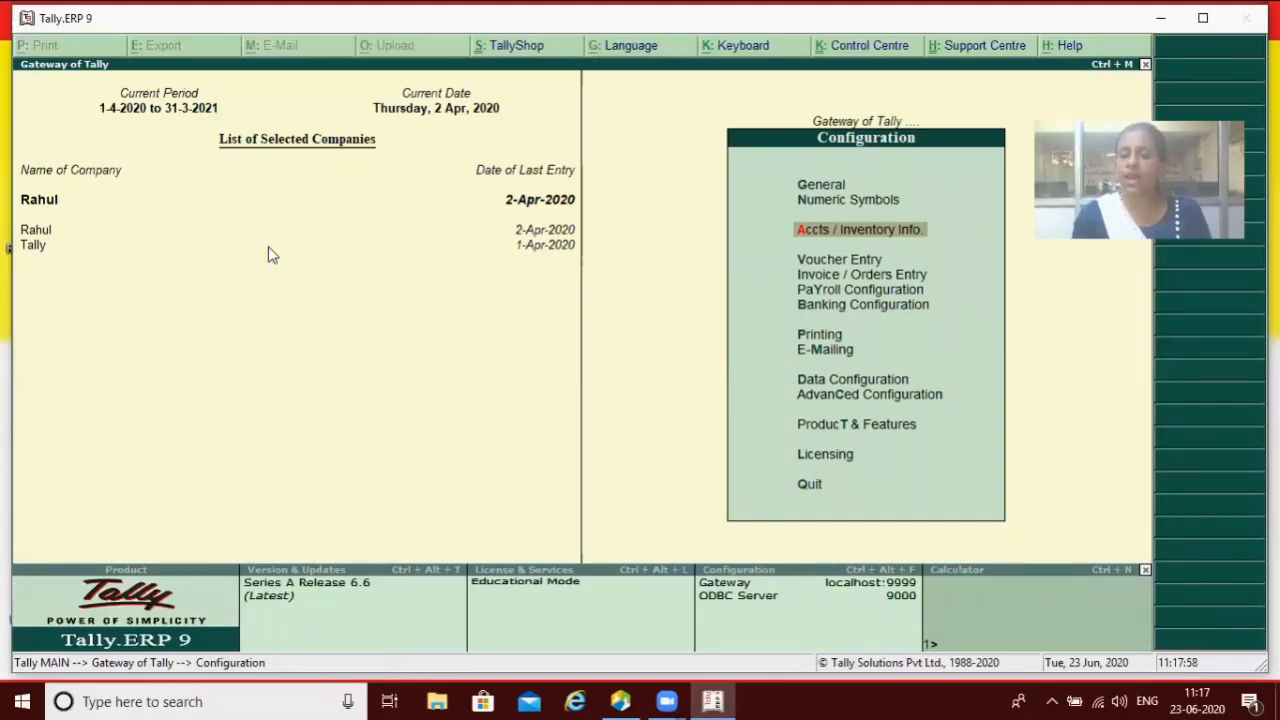
{"action": "key", "text": "Escape"}
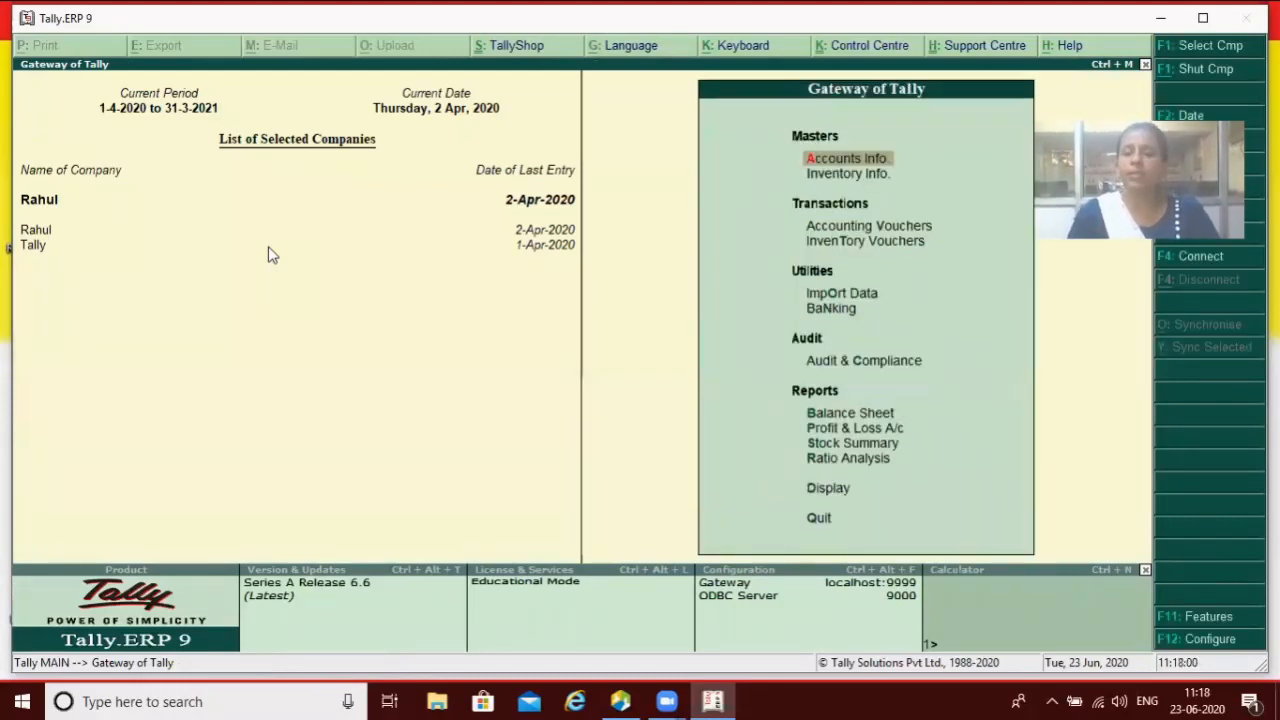
{"action": "key", "text": "Return"}
{"action": "key", "text": "Down"}
{"action": "key", "text": "Up"}
{"action": "key", "text": "Return"}
{"action": "key", "text": "Return"}
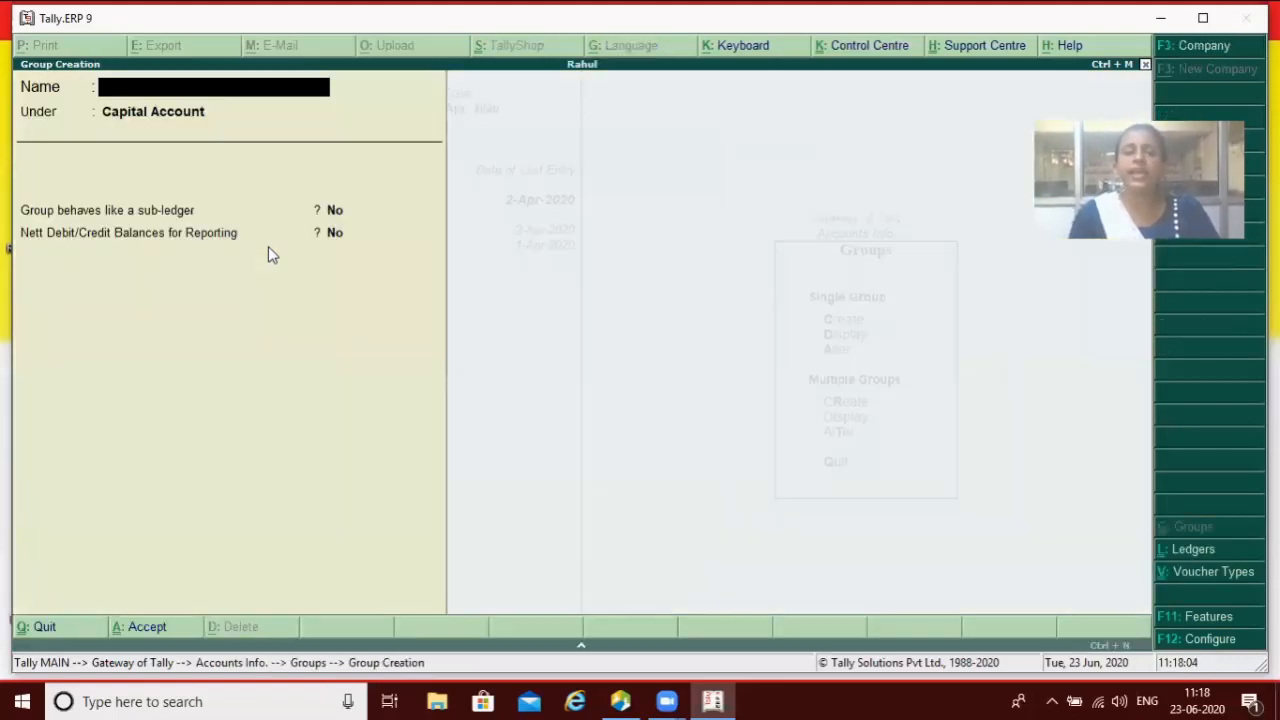
{"action": "type", "text": "Ff"}
{"action": "key", "text": "Return"}
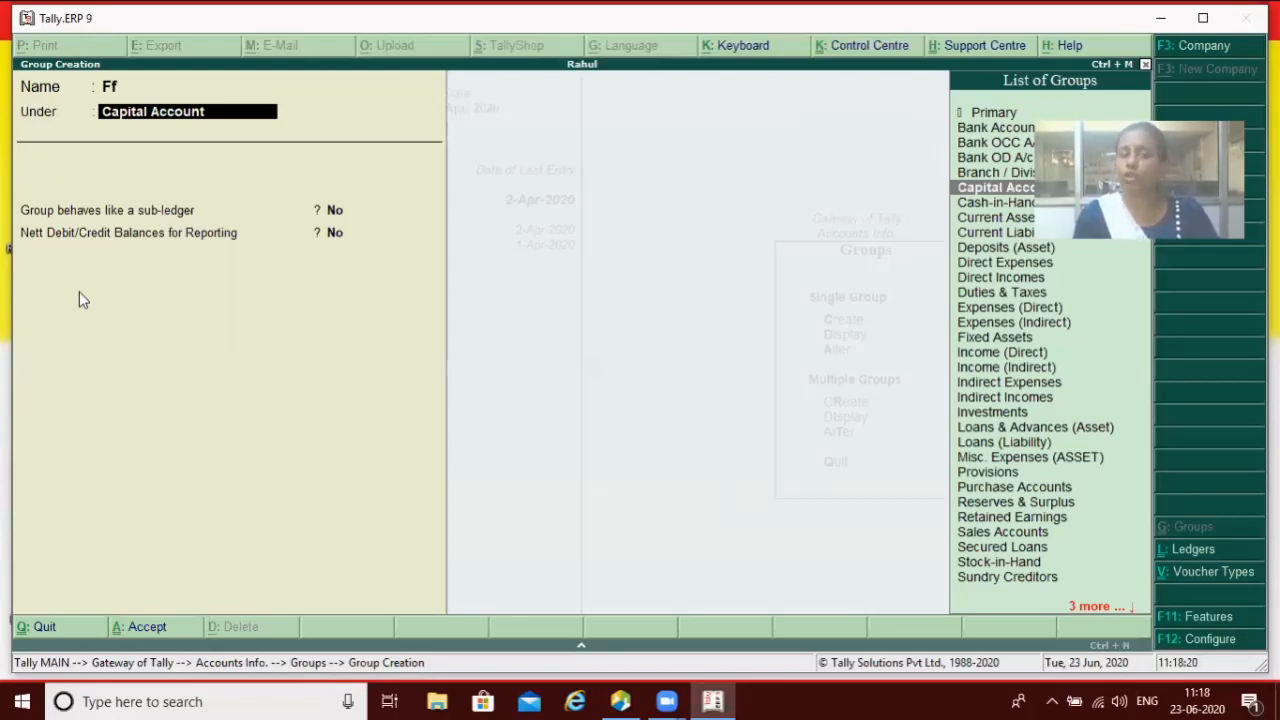
{"action": "key", "text": "Escape"}
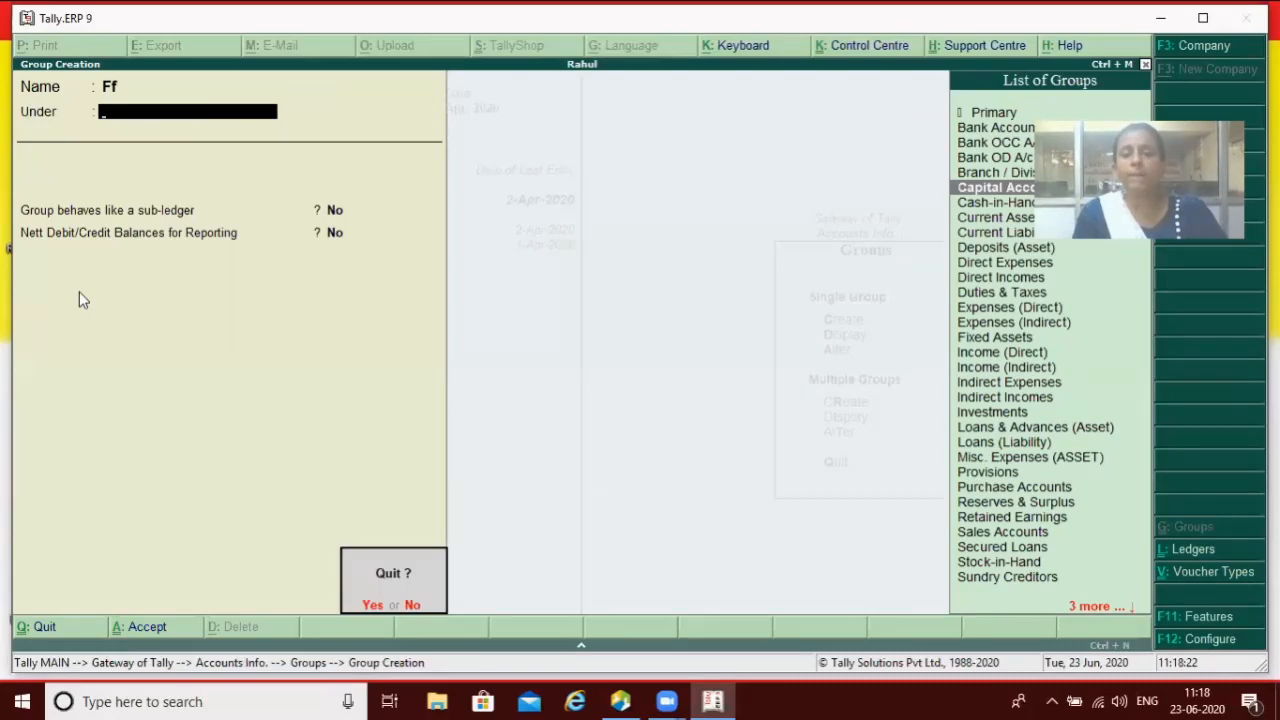
{"action": "key", "text": "y"}
{"action": "key", "text": "Escape"}
{"action": "key", "text": "Escape"}
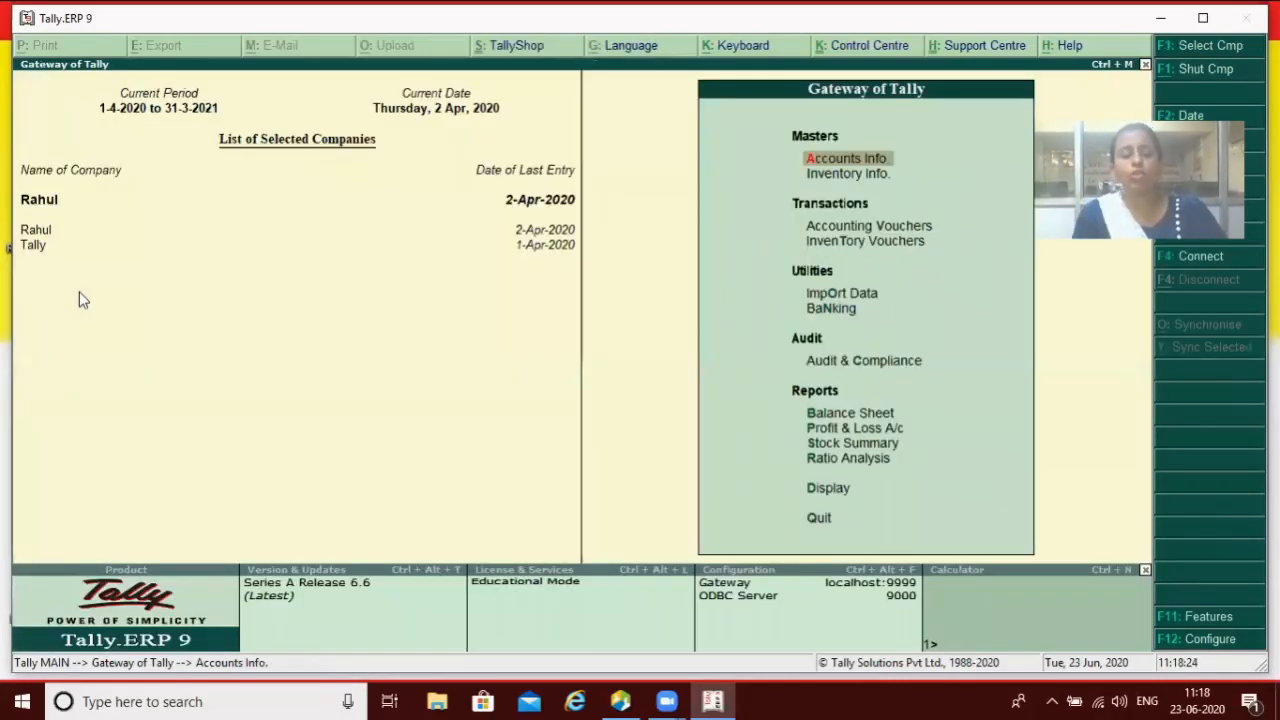
{"action": "key", "text": "F12"}
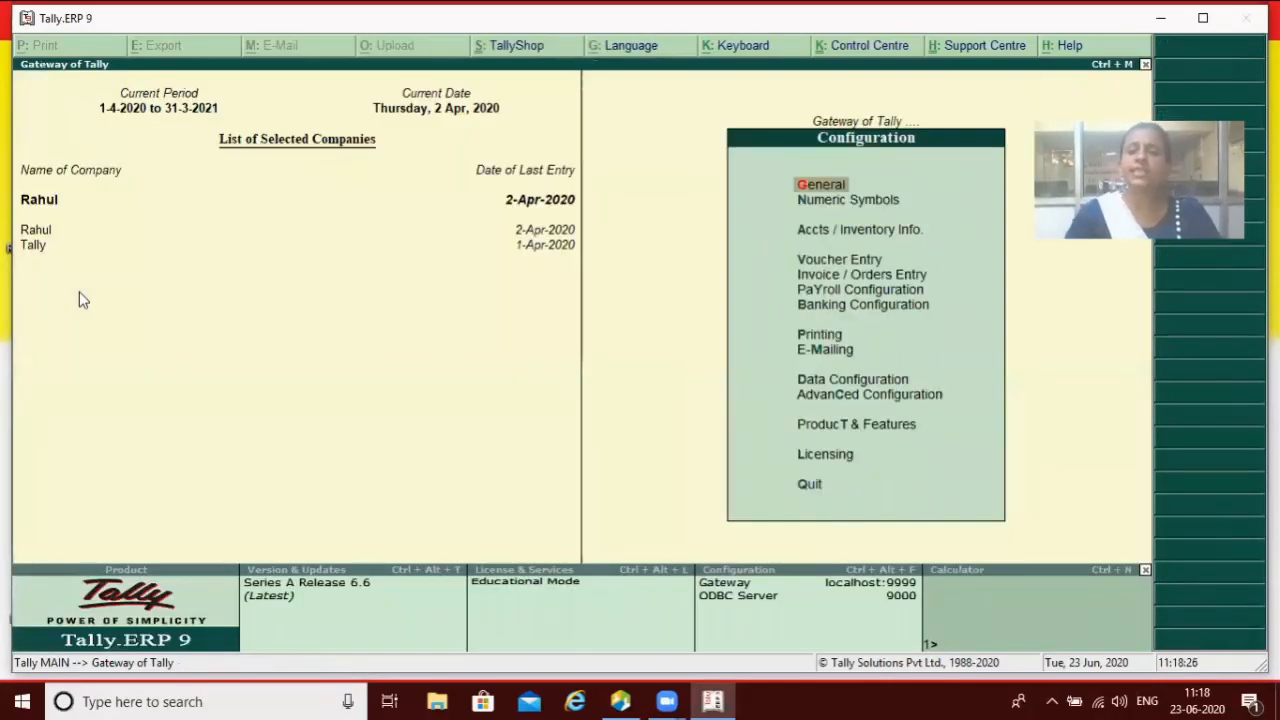
{"action": "key", "text": "Down"}
{"action": "key", "text": "Down"}
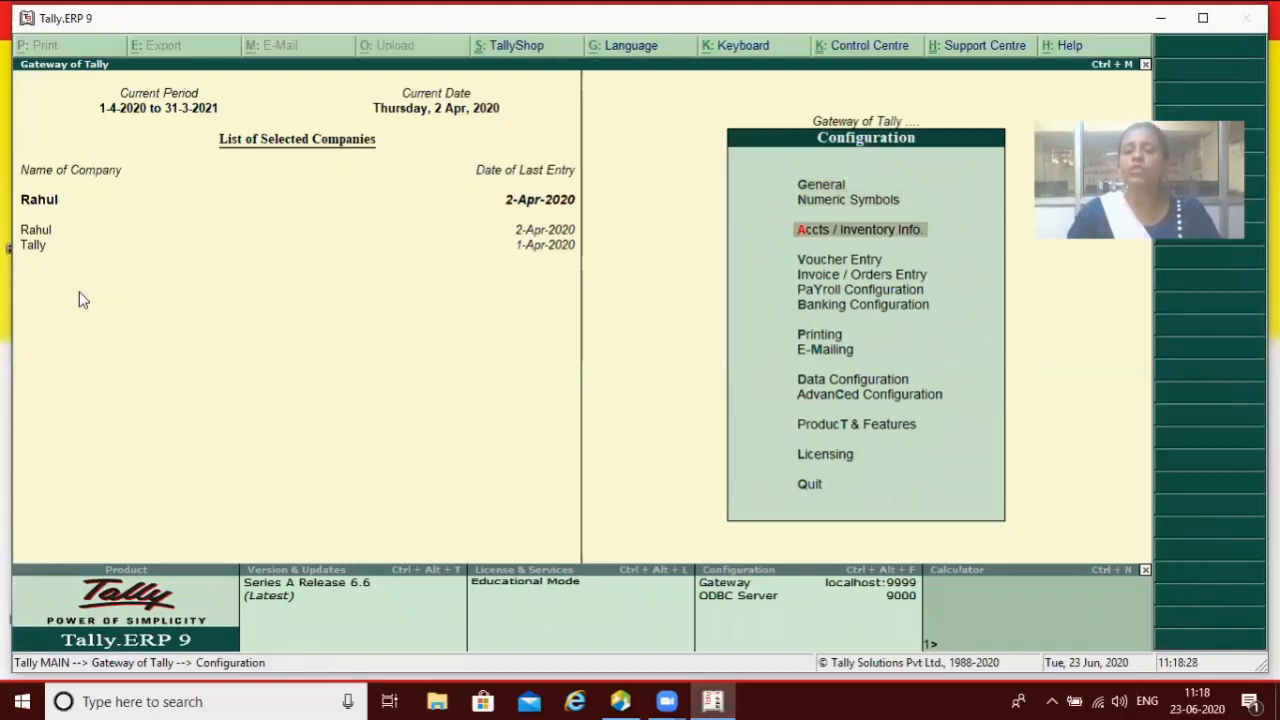
Step: Set 'Provide language aliases for name' to Yes and accept the Master Configuration
{"action": "key", "text": "Return"}
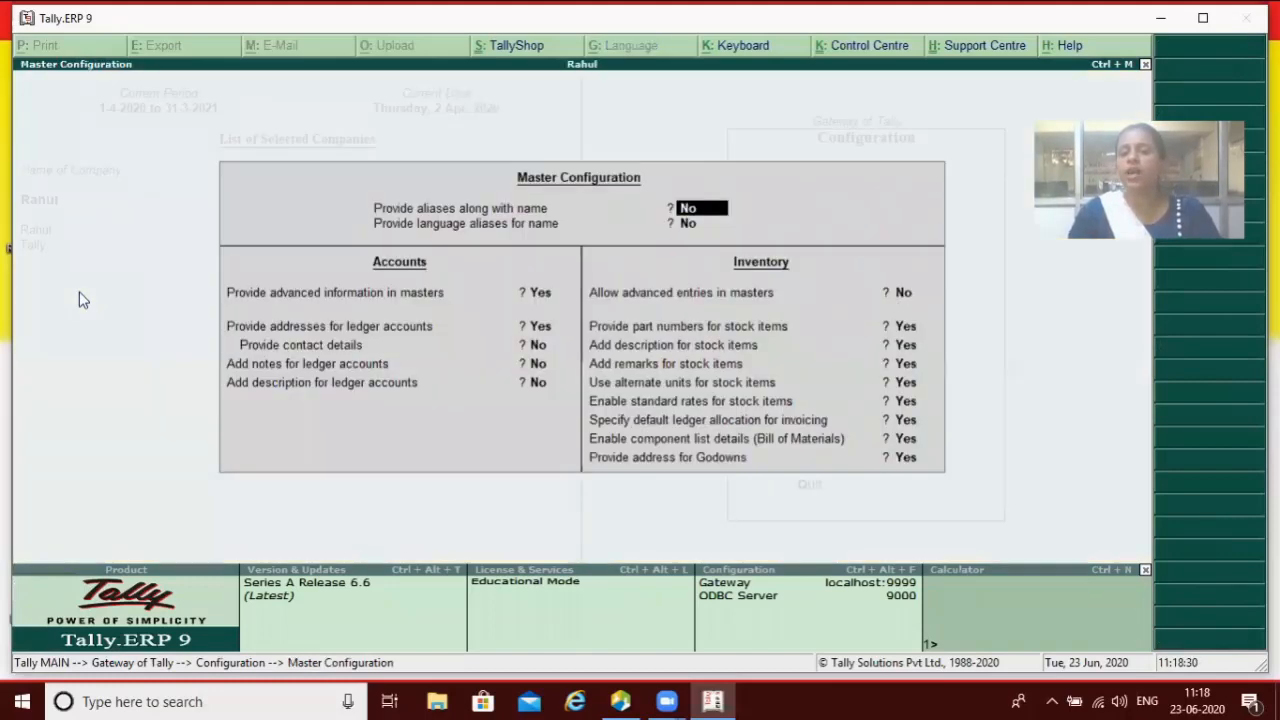
{"action": "key", "text": "Return"}
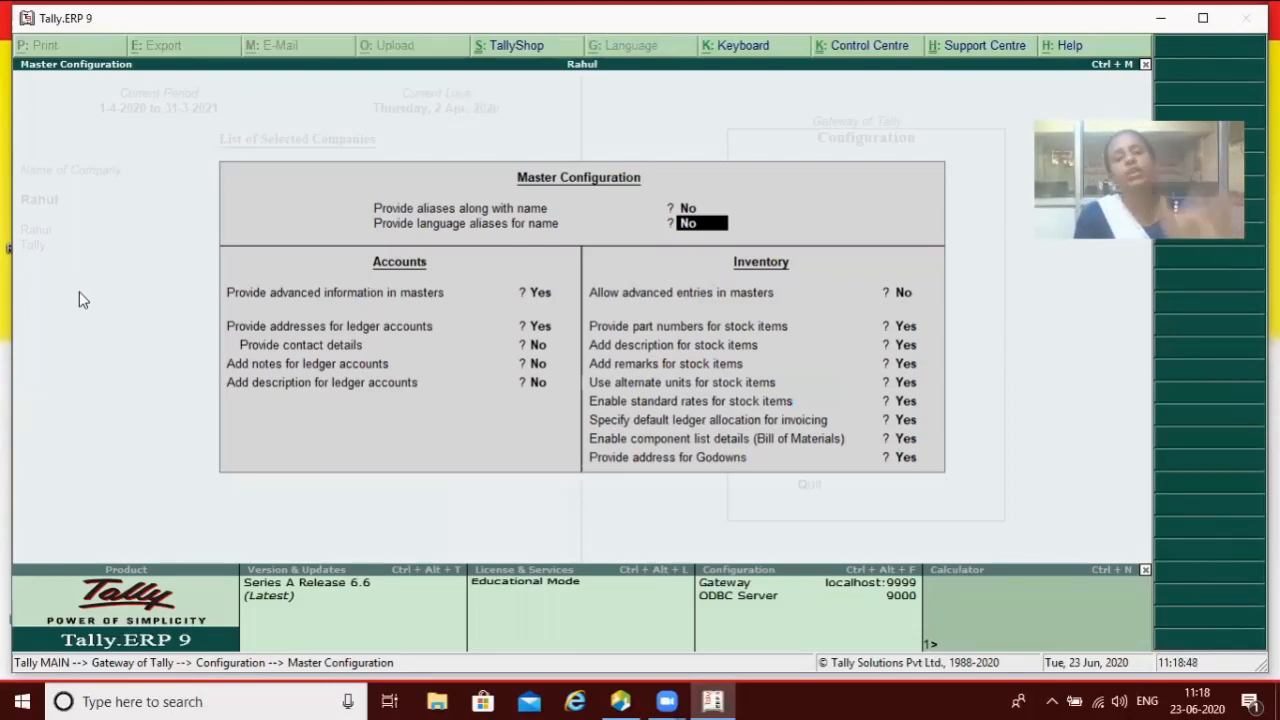
{"action": "key", "text": "y"}
{"action": "key", "text": "y"}
{"action": "key", "text": "Return"}
{"action": "key", "text": "Return"}
{"action": "key", "text": "Return"}
{"action": "key", "text": "Return"}
{"action": "key", "text": "Return"}
{"action": "key", "text": "Return"}
{"action": "key", "text": "Return"}
{"action": "key", "text": "Return"}
{"action": "key", "text": "Return"}
{"action": "key", "text": "Return"}
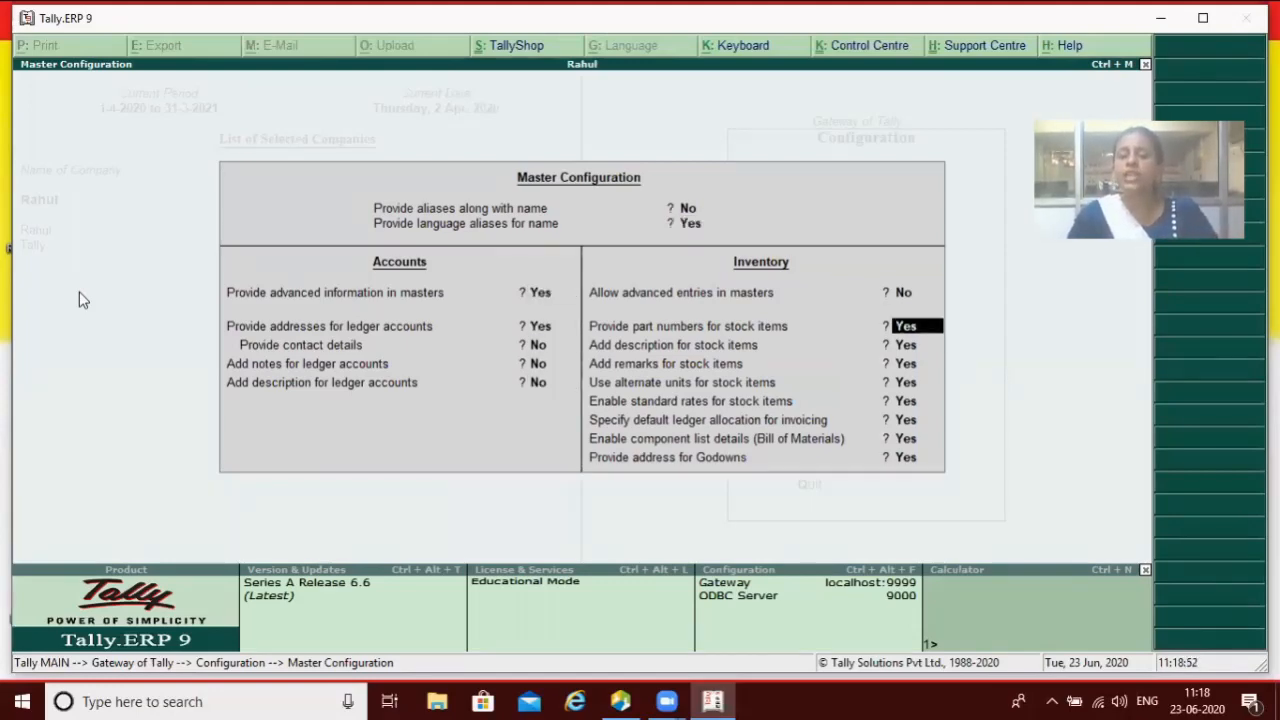
{"action": "key", "text": "Return"}
{"action": "key", "text": "Return"}
{"action": "key", "text": "Return"}
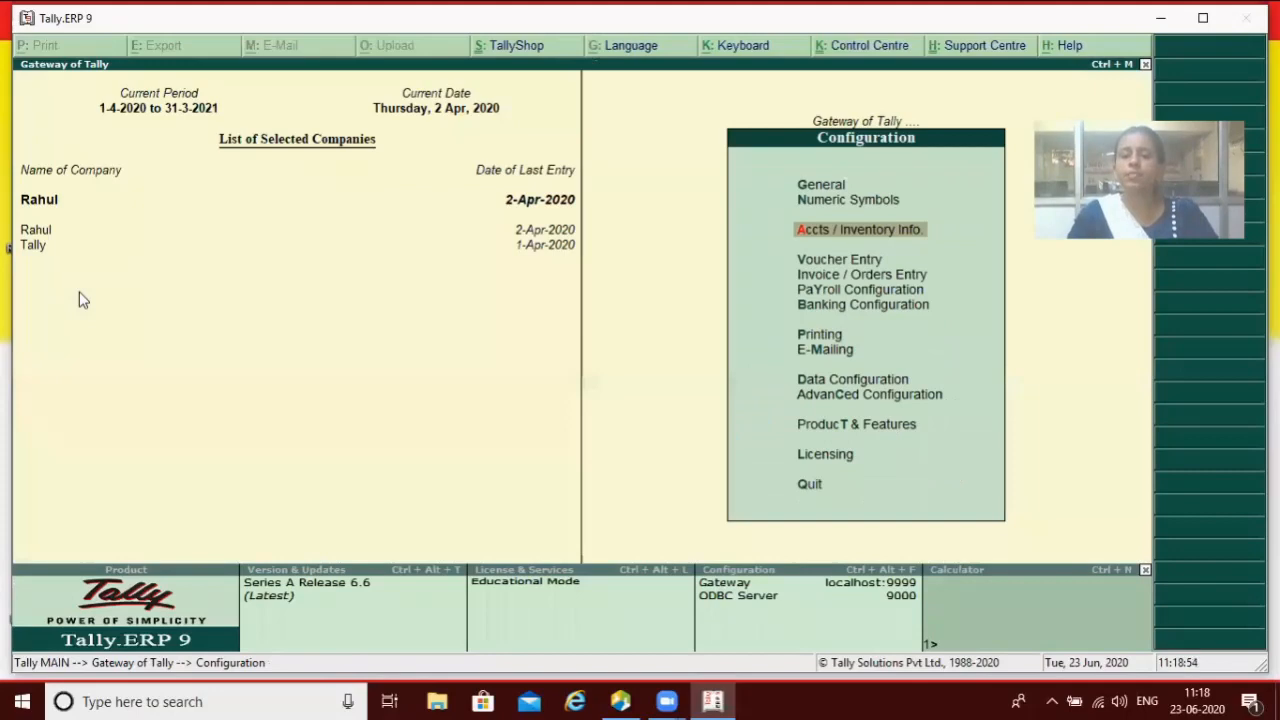
Step: In Group Creation, choose Hindi as the name language, type a Hindi name, then erase it
{"action": "key", "text": "Escape"}
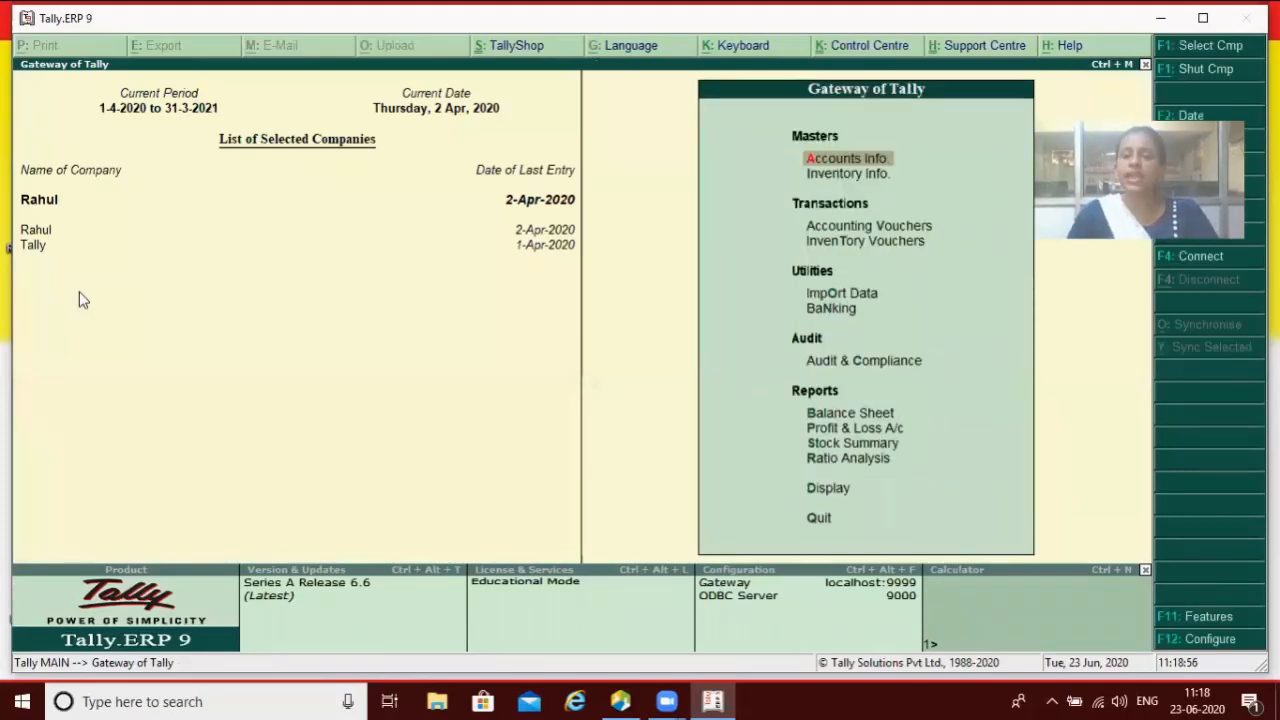
{"action": "key", "text": "Return"}
{"action": "key", "text": "Return"}
{"action": "key", "text": "Return"}
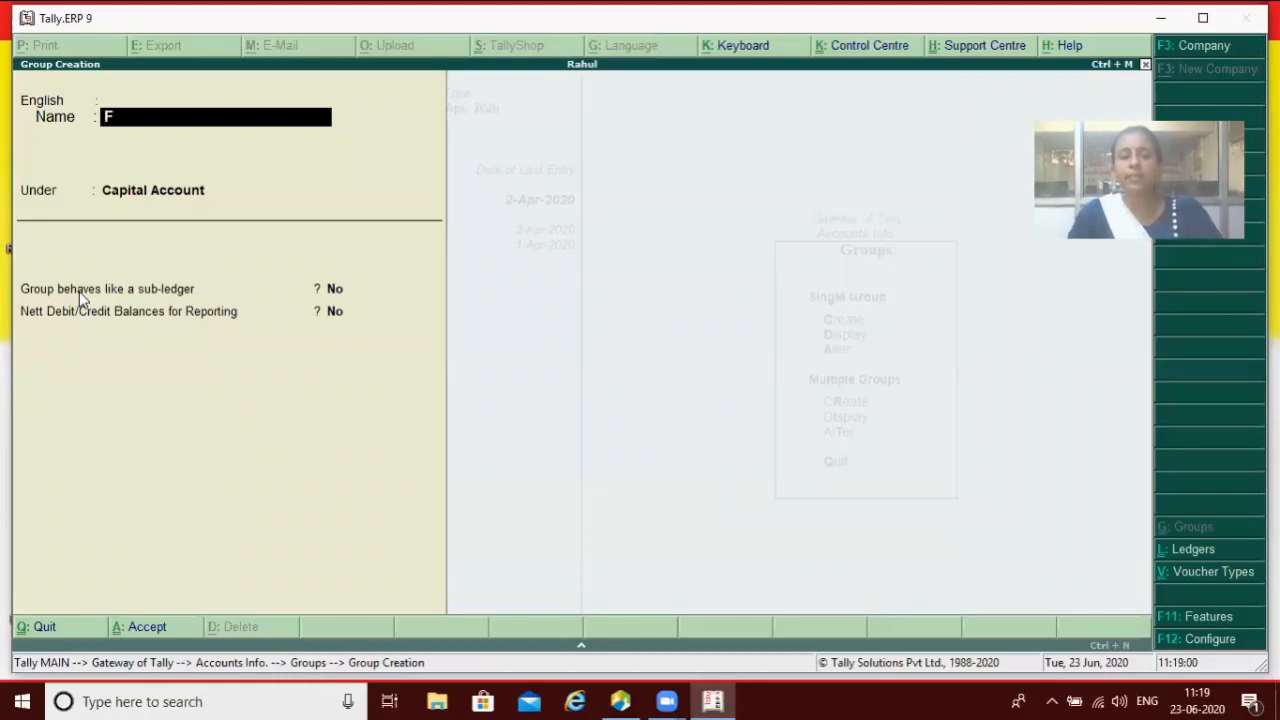
{"action": "key", "text": "BackSpace"}
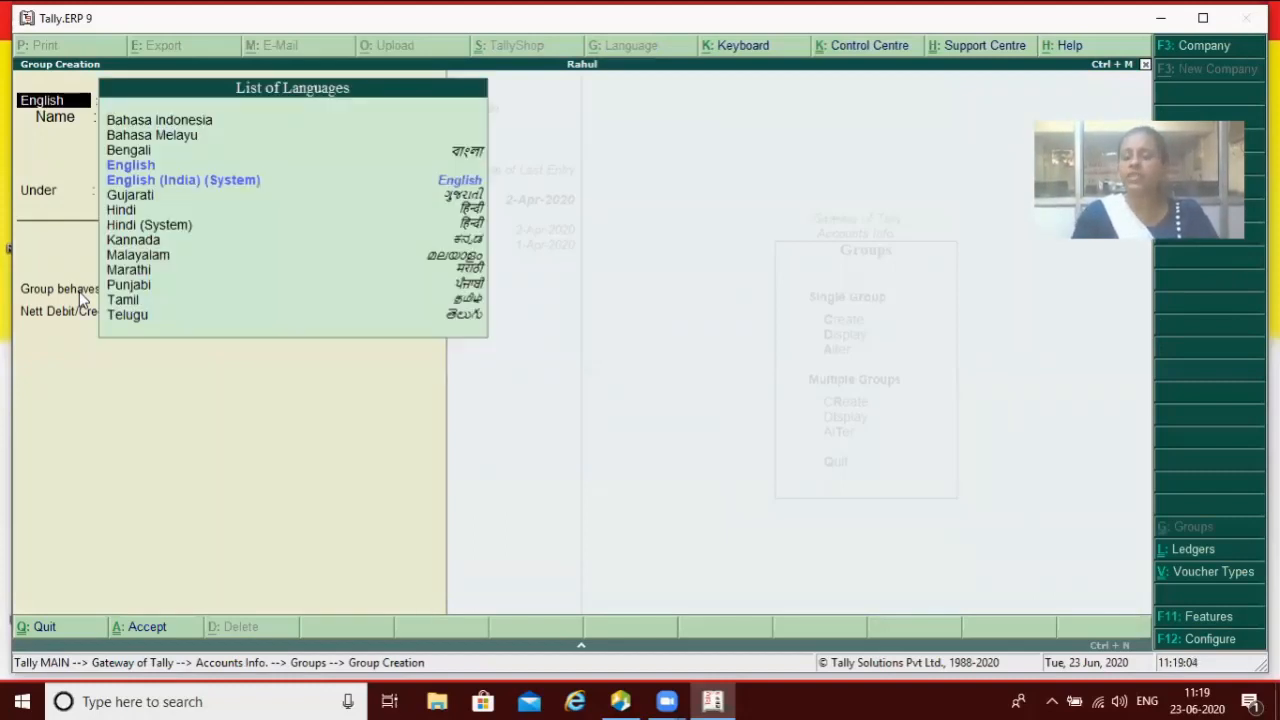
{"action": "key", "text": "Down"}
{"action": "key", "text": "Down"}
{"action": "key", "text": "Down"}
{"action": "key", "text": "Down"}
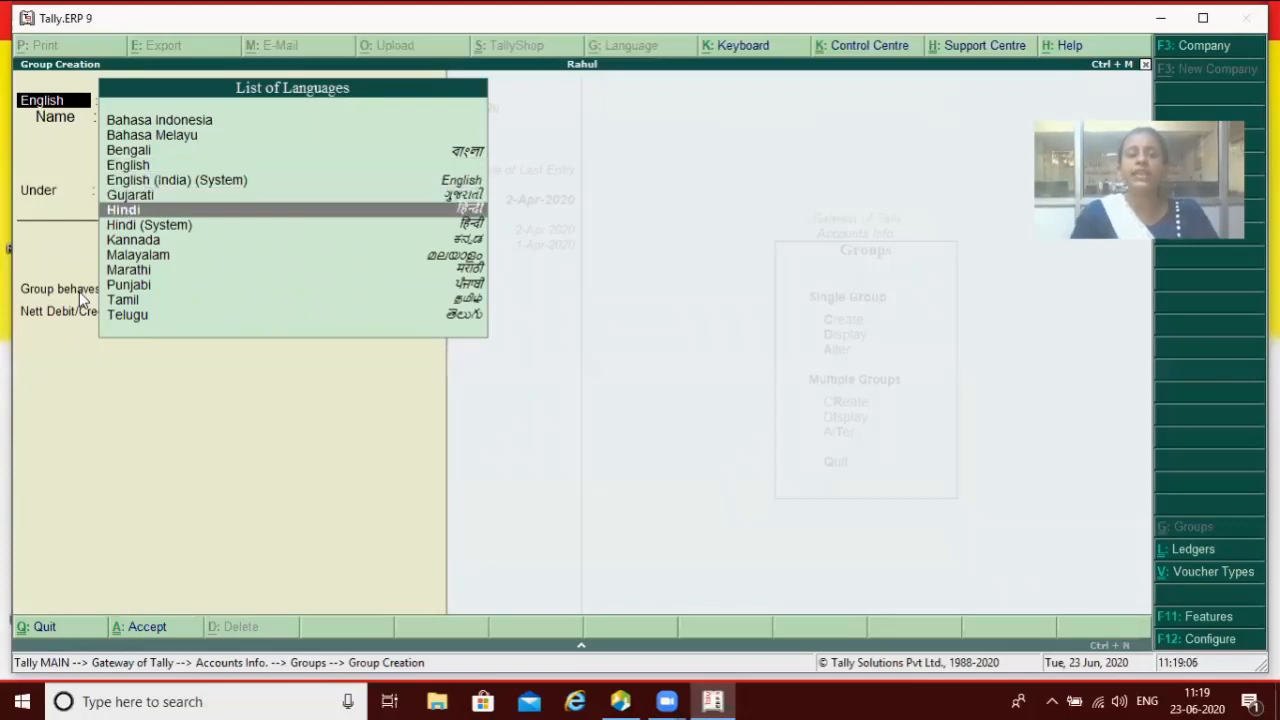
{"action": "key", "text": "Return"}
{"action": "type", "text": "़फ़्व्द्फ़्ग्ब्फ़्ब्फ़्च"}
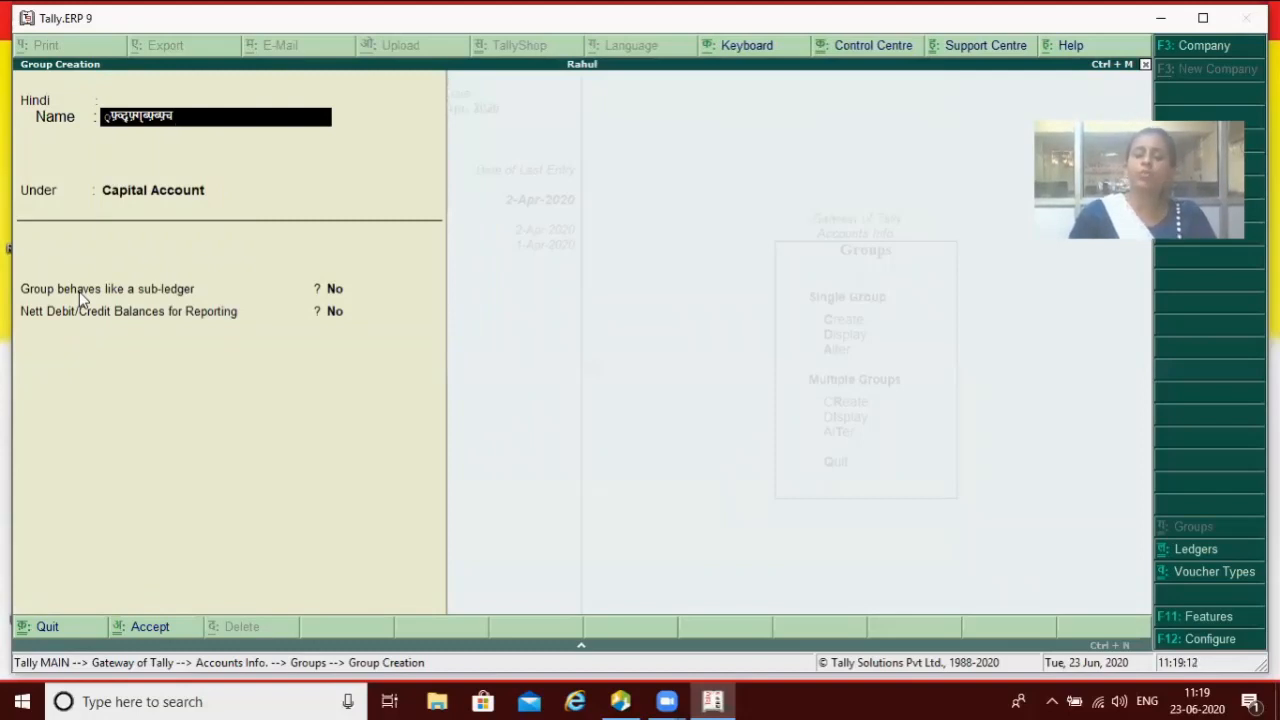
{"action": "key", "text": "BackSpace"}
{"action": "key", "text": "BackSpace"}
{"action": "key", "text": "BackSpace"}
{"action": "key", "text": "BackSpace"}
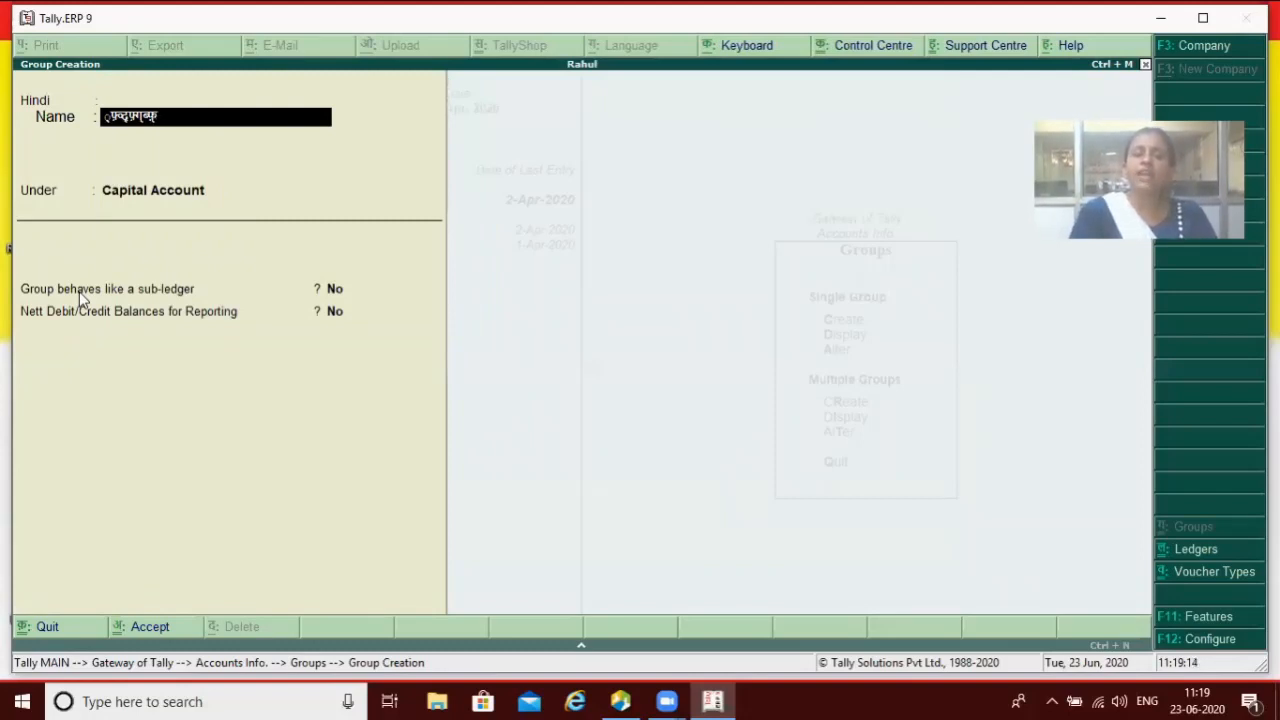
{"action": "key", "text": "BackSpace"}
{"action": "key", "text": "BackSpace"}
{"action": "key", "text": "BackSpace"}
{"action": "key", "text": "BackSpace"}
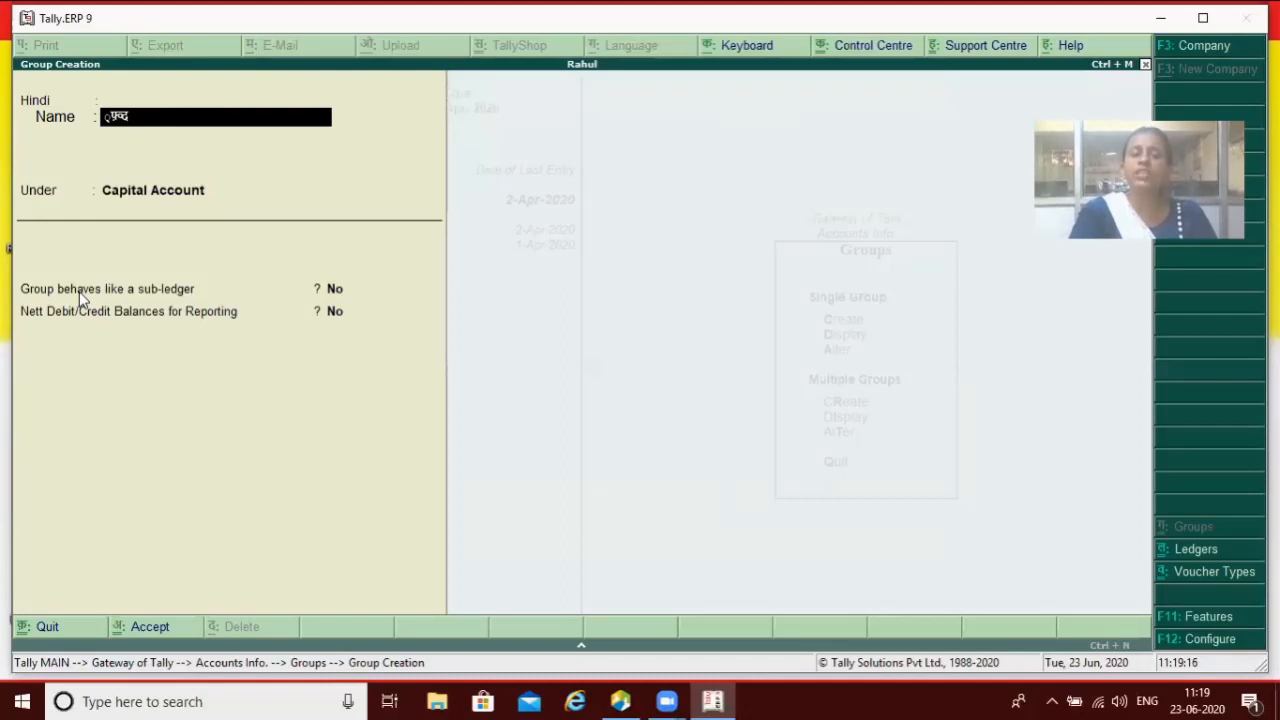
{"action": "key", "text": "BackSpace"}
{"action": "key", "text": "BackSpace"}
{"action": "key", "text": "BackSpace"}
Step: Switch the name language back to English, type Xvxd, then quit the group unsaved
{"action": "key", "text": "alt+g"}
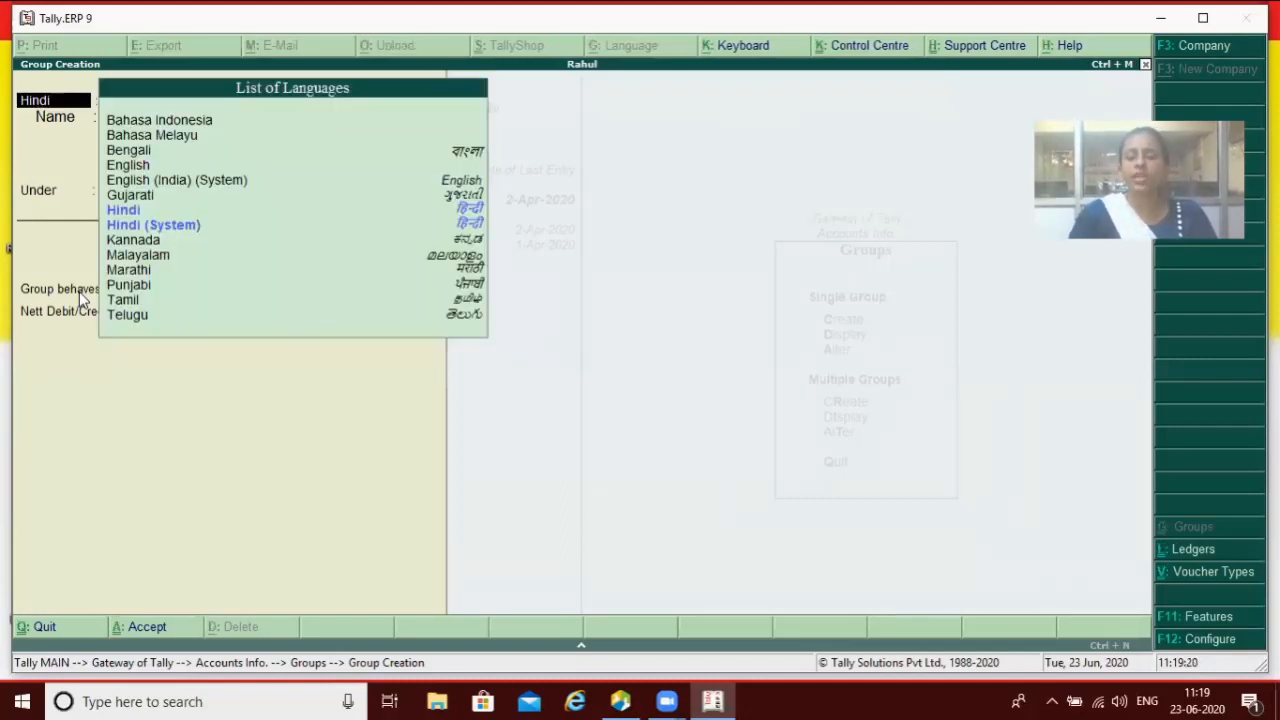
{"action": "key", "text": "Down"}
{"action": "key", "text": "Up"}
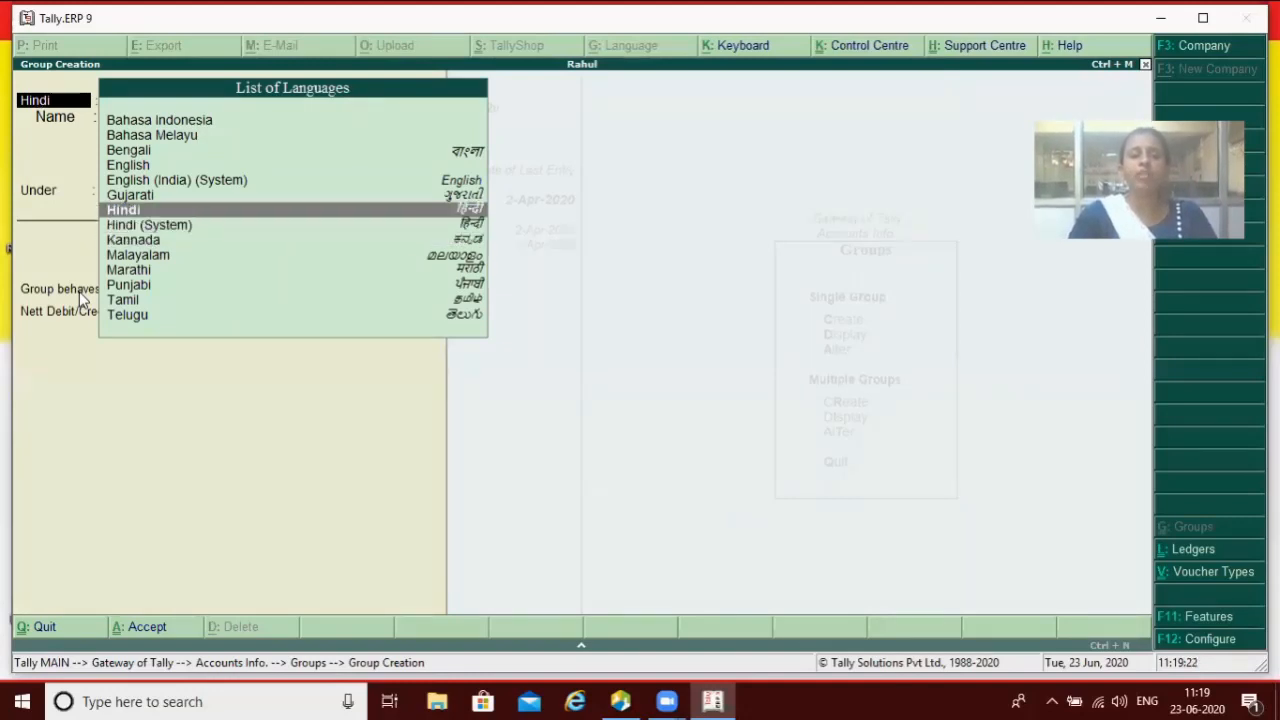
{"action": "key", "text": "Up"}
{"action": "key", "text": "Up"}
{"action": "key", "text": "Up"}
{"action": "key", "text": "Return"}
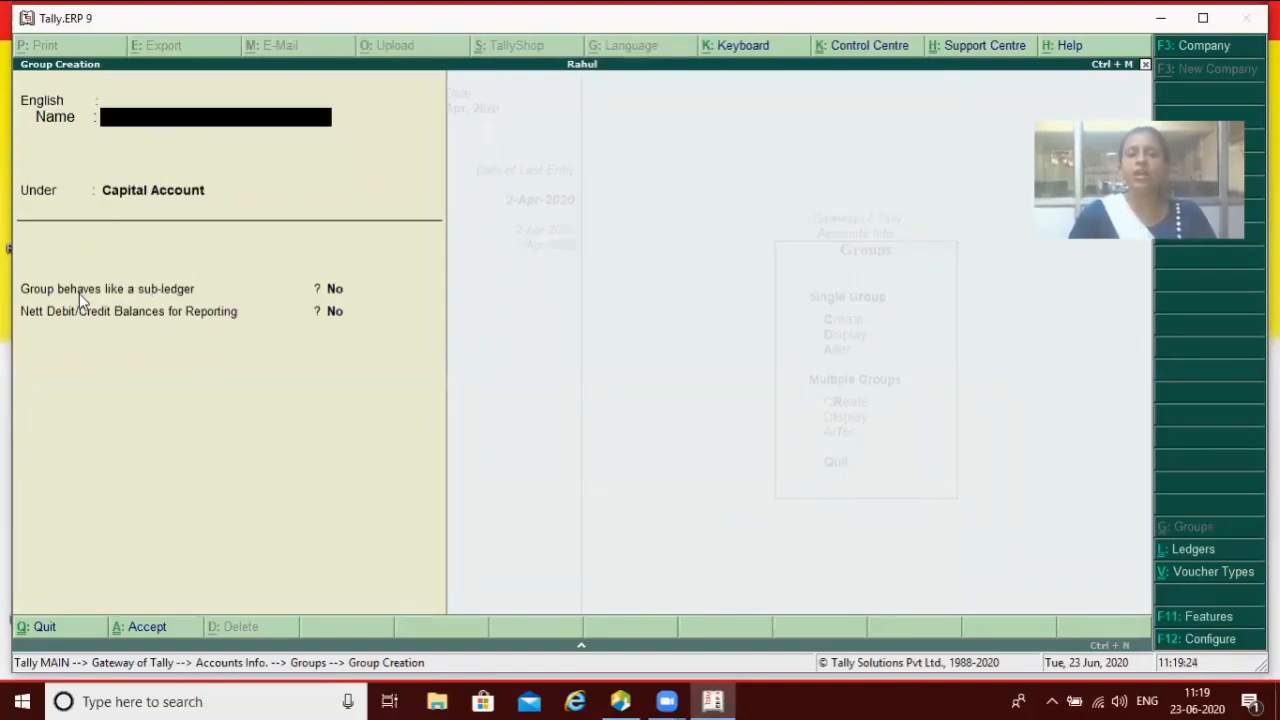
{"action": "type", "text": "Xvxd"}
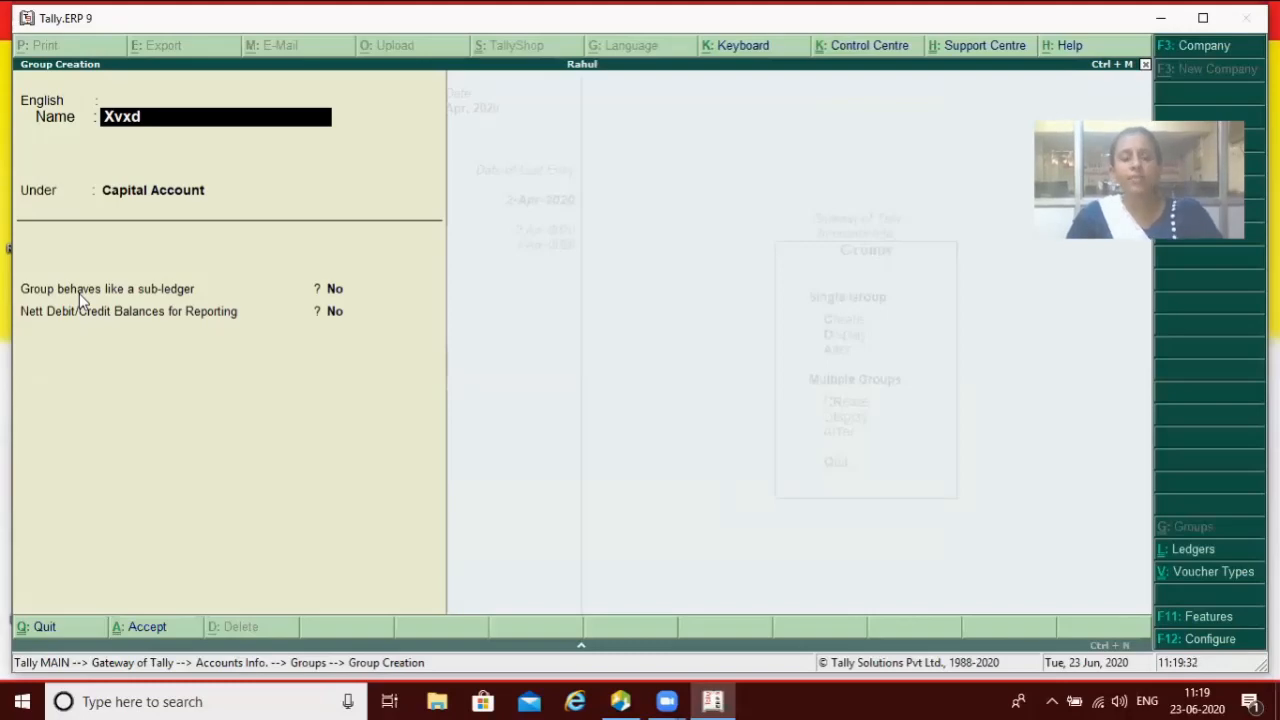
{"action": "key", "text": "Escape"}
{"action": "key", "text": "Escape"}
{"action": "key", "text": "y"}
{"action": "key", "text": "Escape"}
{"action": "key", "text": "Escape"}
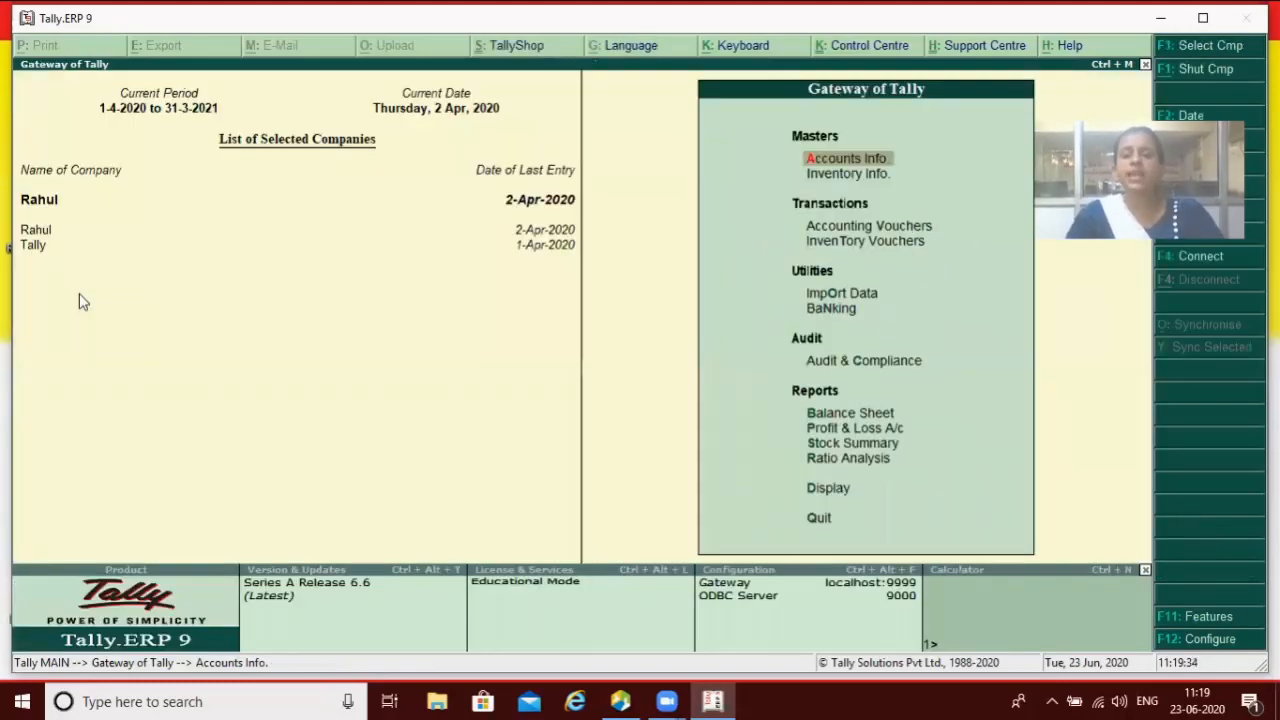
Step: Set 'Provide advanced information in masters' to No and accept the Master Configuration
{"action": "key", "text": "F12"}
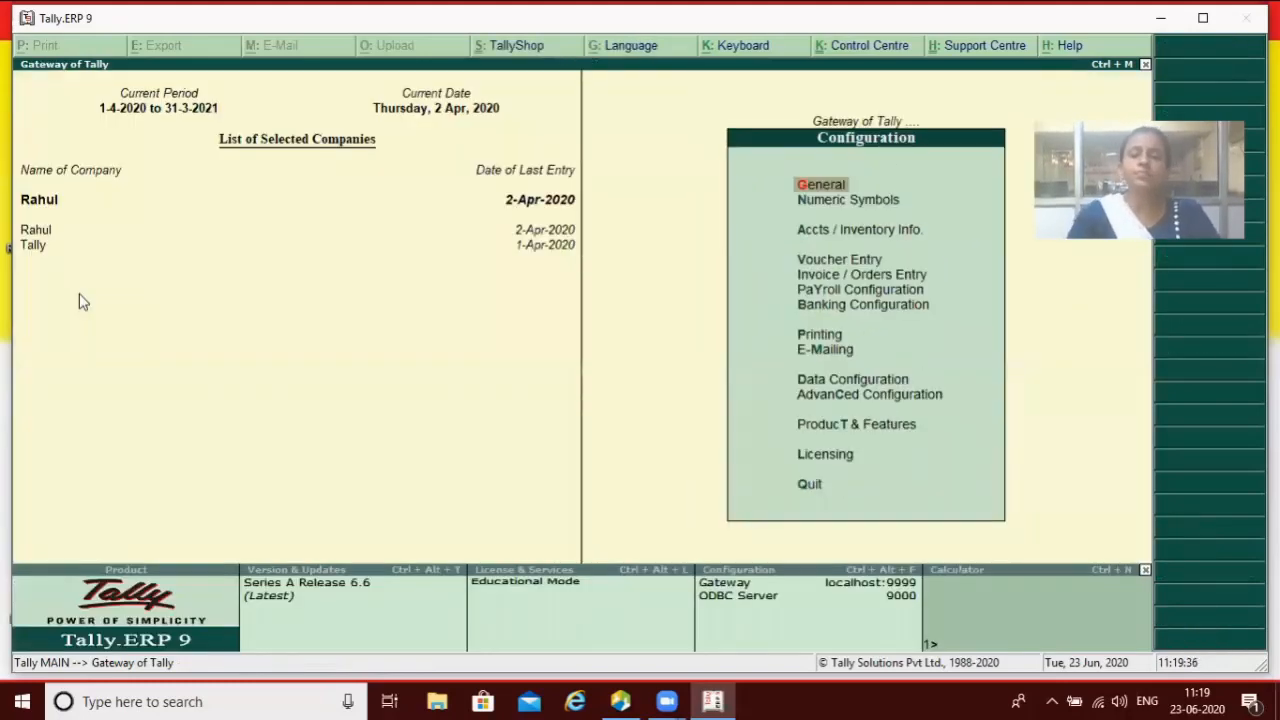
{"action": "key", "text": "Down"}
{"action": "key", "text": "Down"}
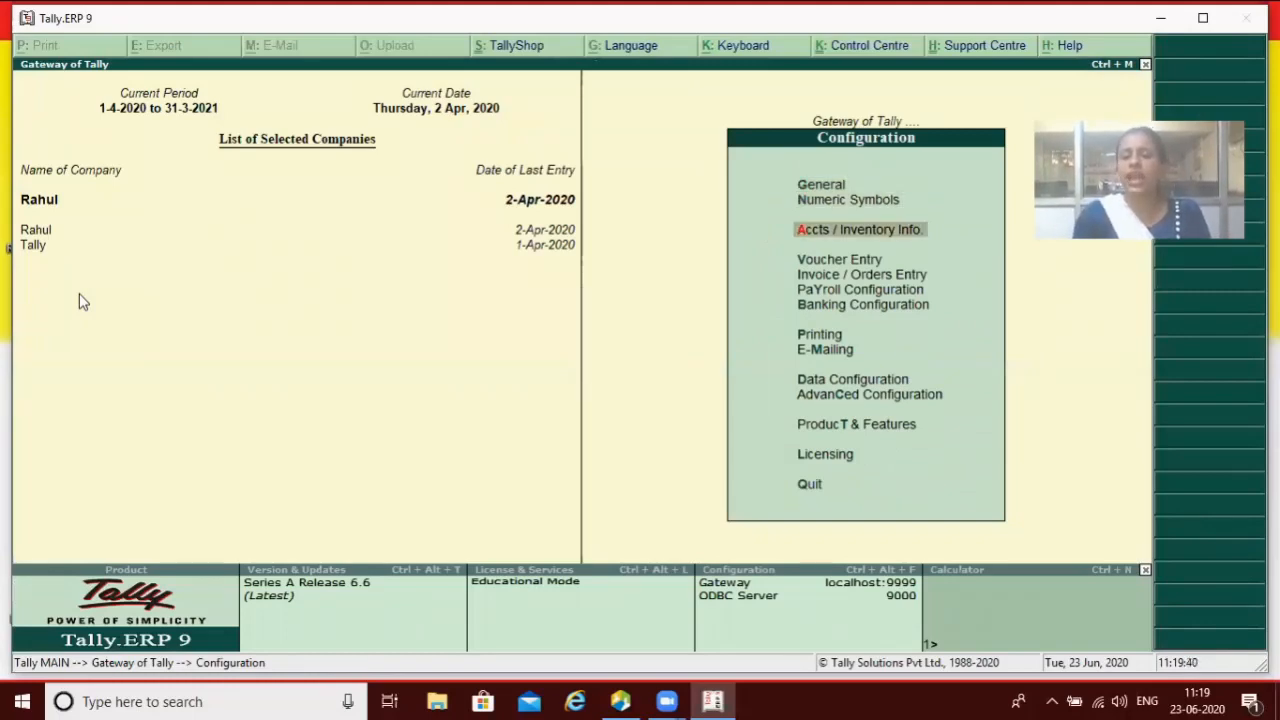
{"action": "key", "text": "Return"}
{"action": "key", "text": "Return"}
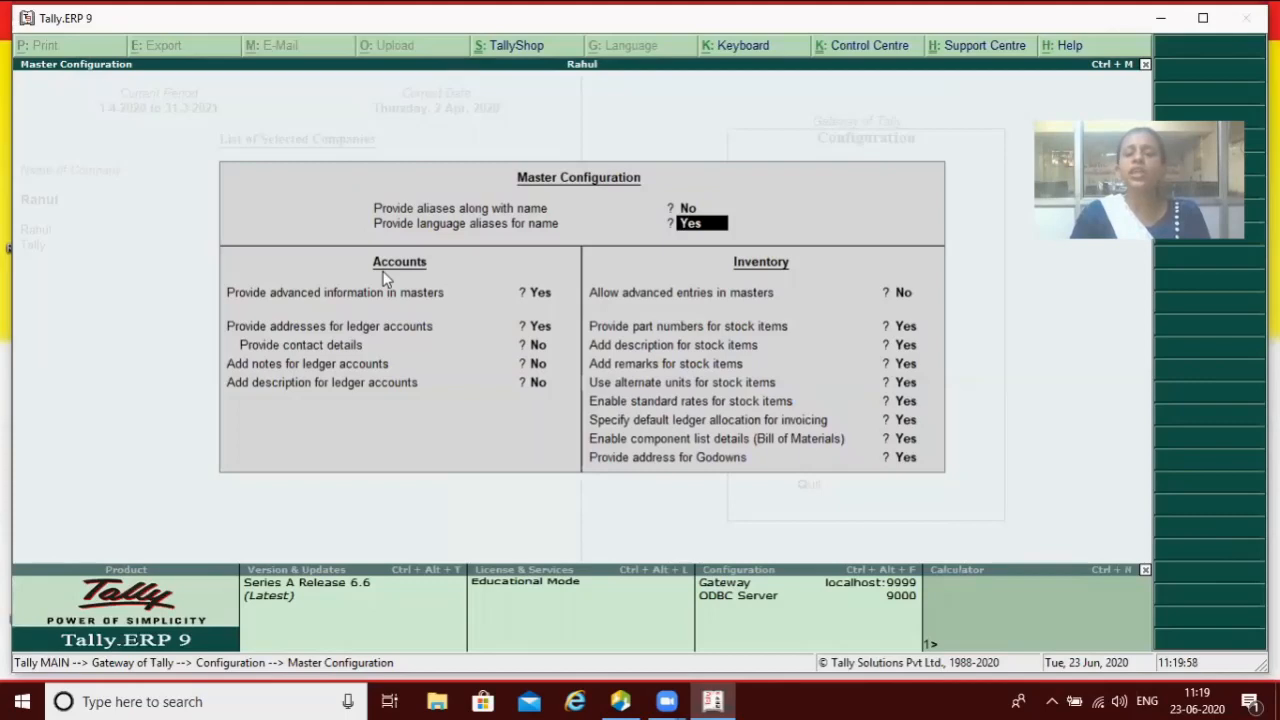
{"action": "key", "text": "Return"}
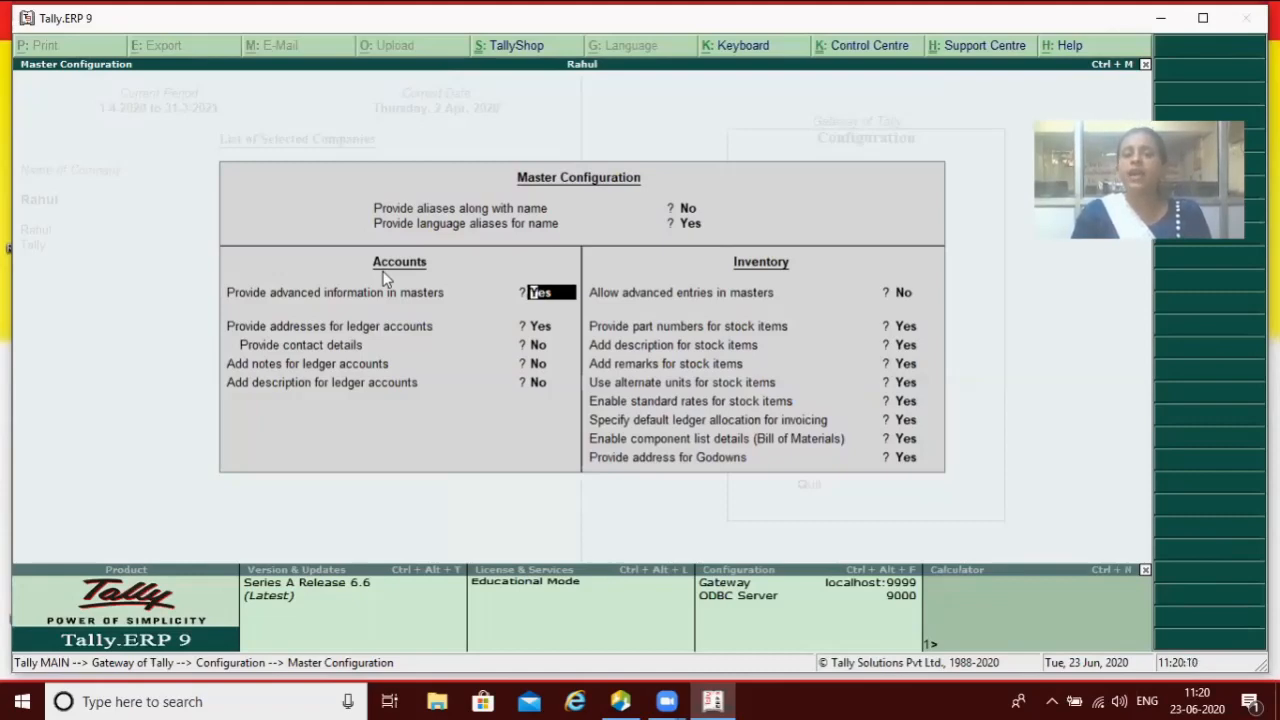
{"action": "type", "text": "n"}
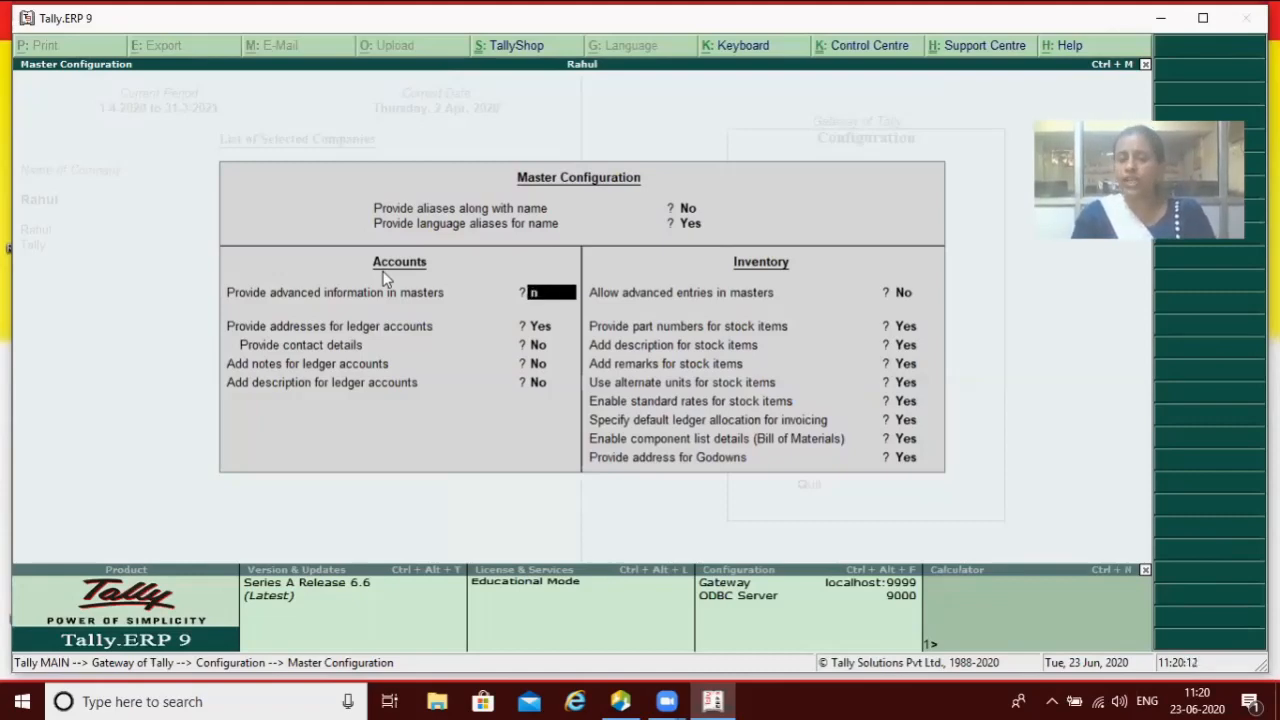
{"action": "key", "text": "Return"}
{"action": "key", "text": "Return"}
{"action": "key", "text": "Return"}
{"action": "key", "text": "Return"}
{"action": "key", "text": "Return"}
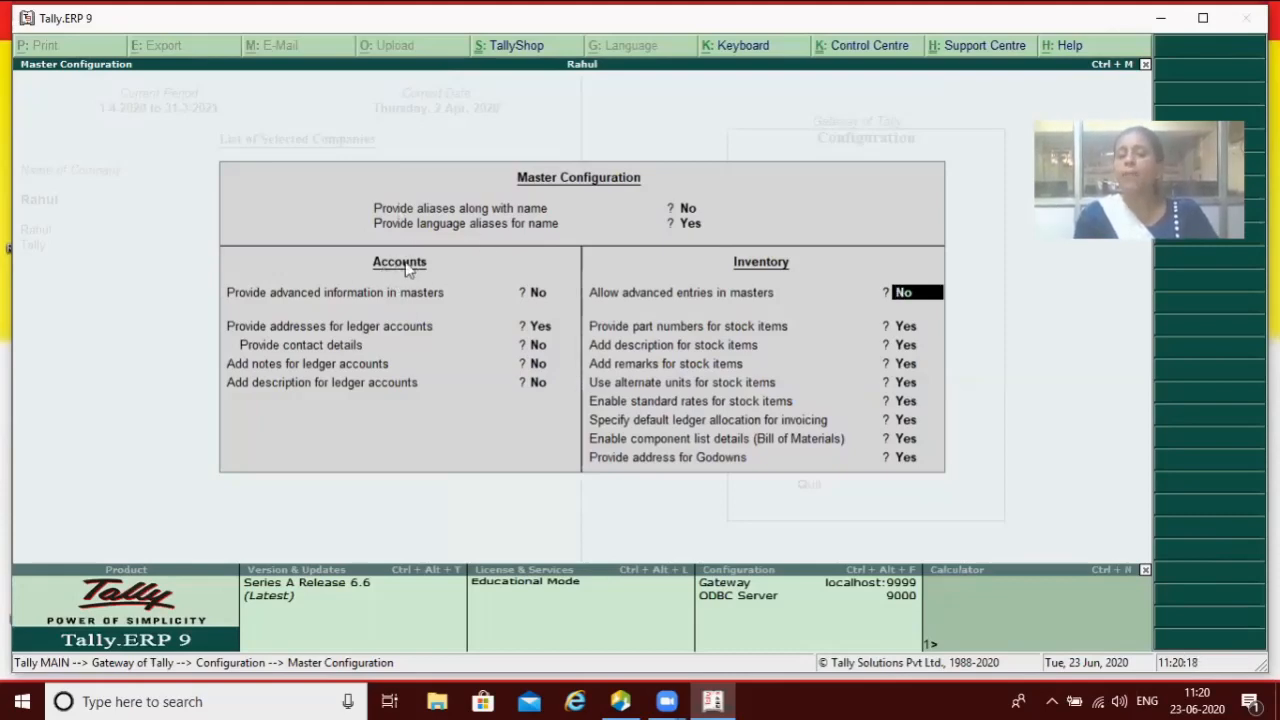
{"action": "key", "text": "Return"}
{"action": "key", "text": "Return"}
{"action": "key", "text": "Return"}
{"action": "key", "text": "Return"}
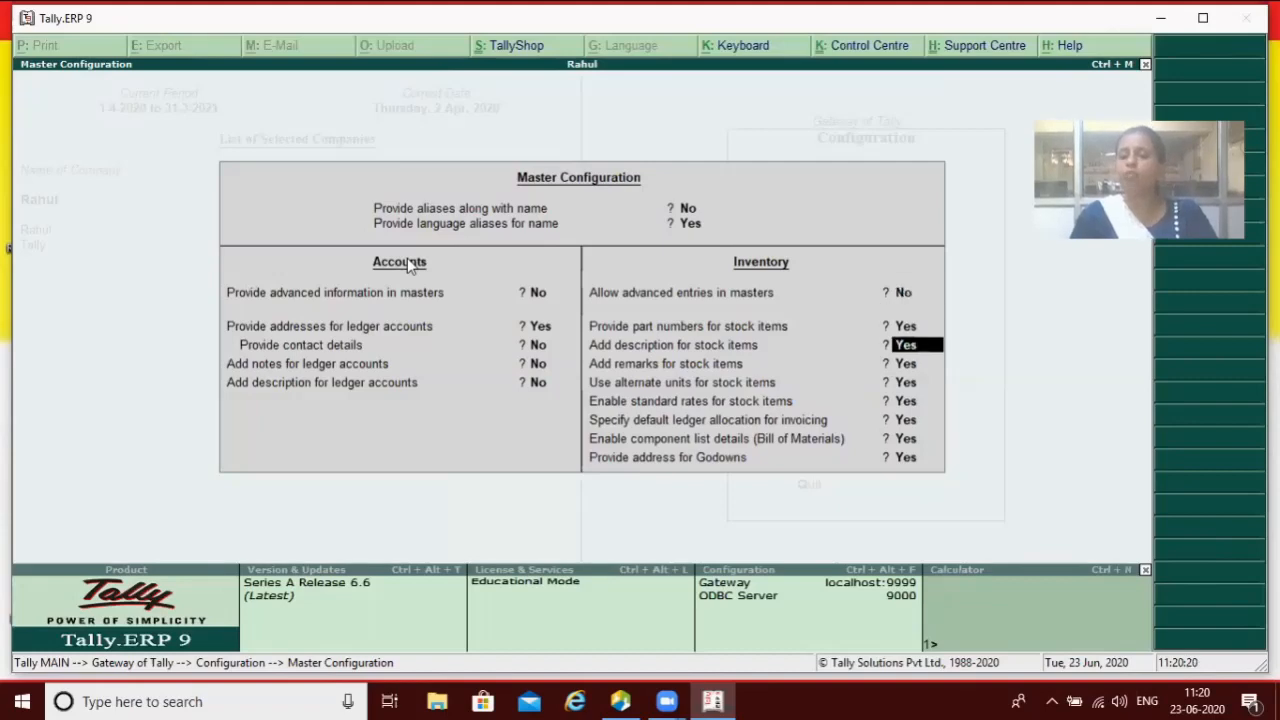
{"action": "key", "text": "Return"}
{"action": "key", "text": "Return"}
{"action": "key", "text": "Return"}
{"action": "key", "text": "Return"}
{"action": "key", "text": "Return"}
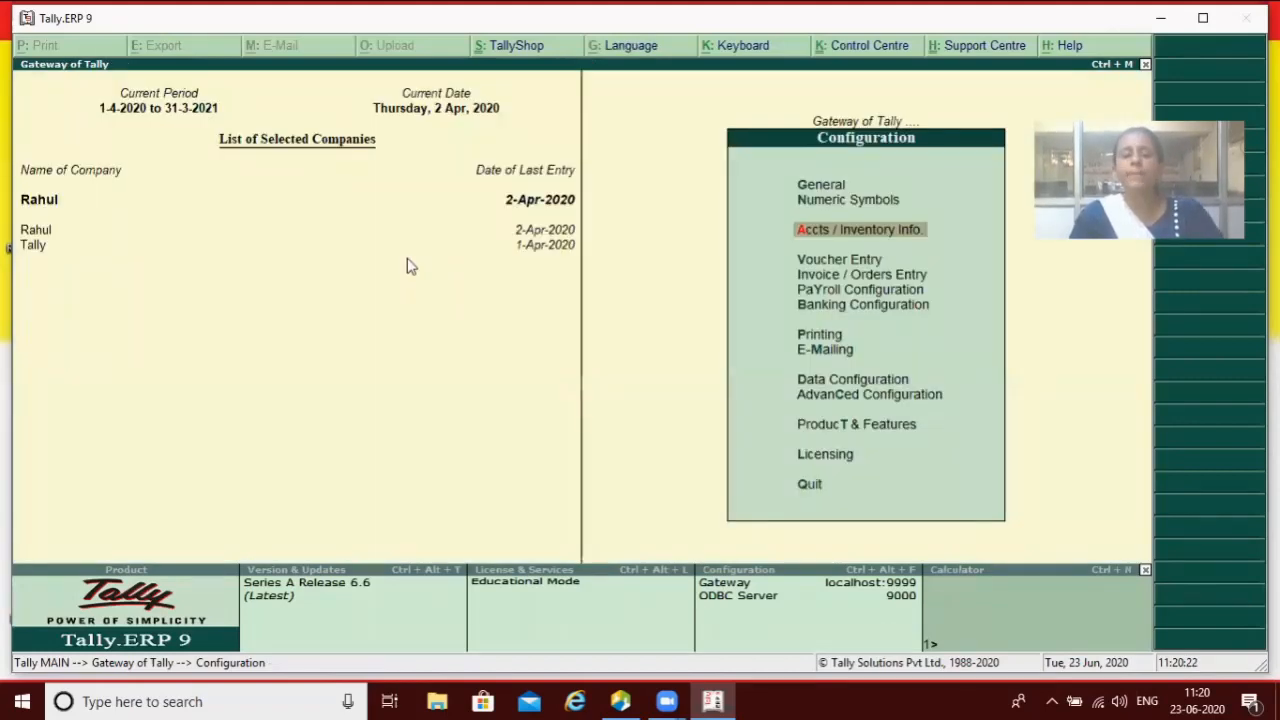
Step: Start creating a ledger named Purc under the Purchase Accounts group
{"action": "key", "text": "Escape"}
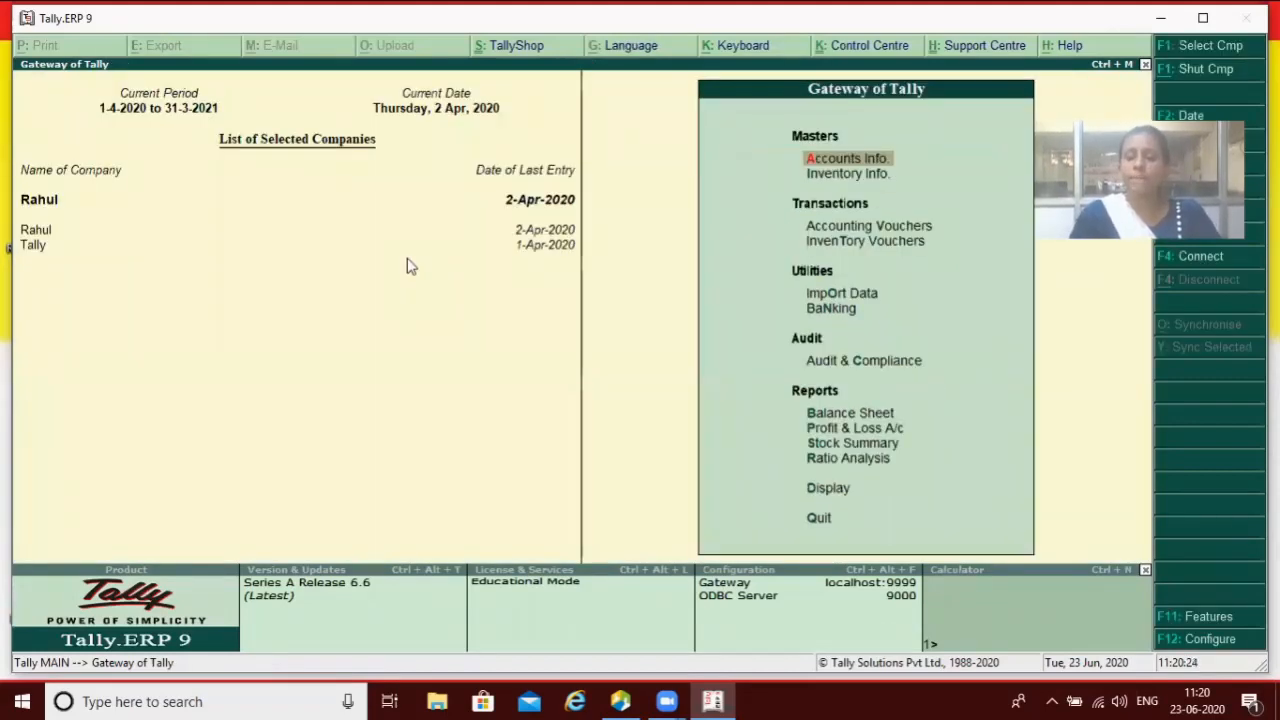
{"action": "key", "text": "Return"}
{"action": "key", "text": "Down"}
{"action": "key", "text": "Return"}
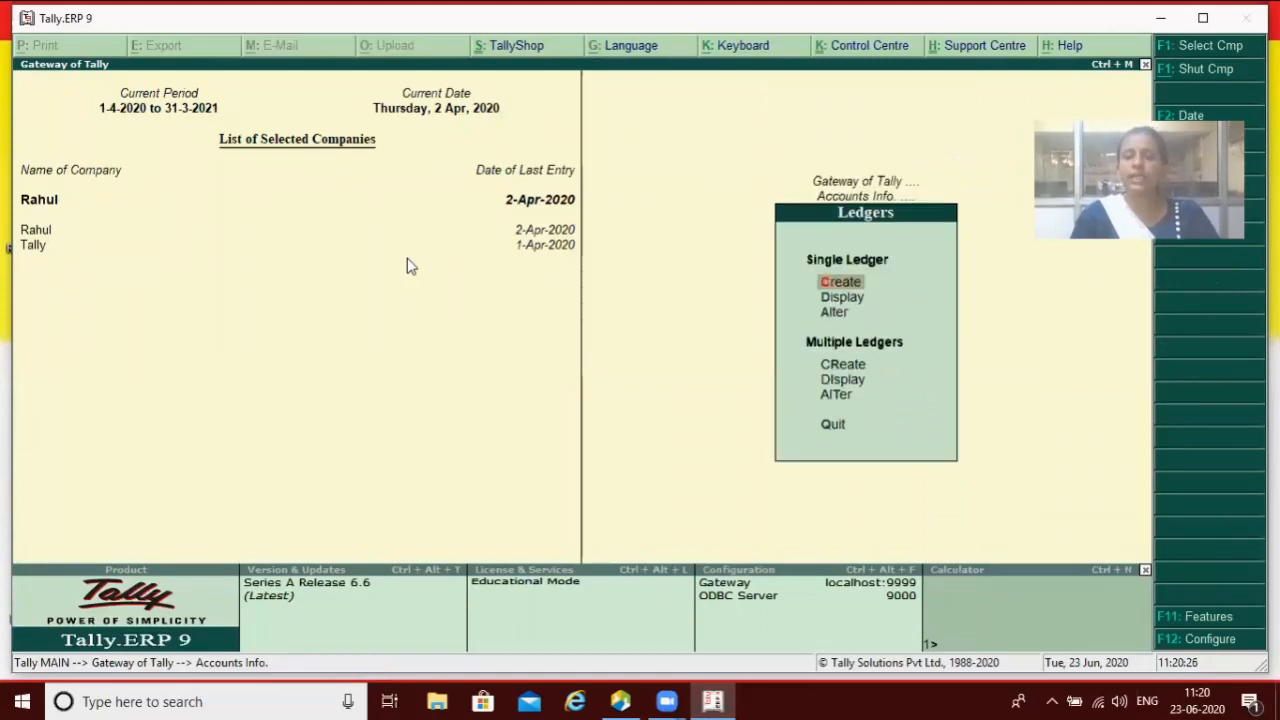
{"action": "key", "text": "Return"}
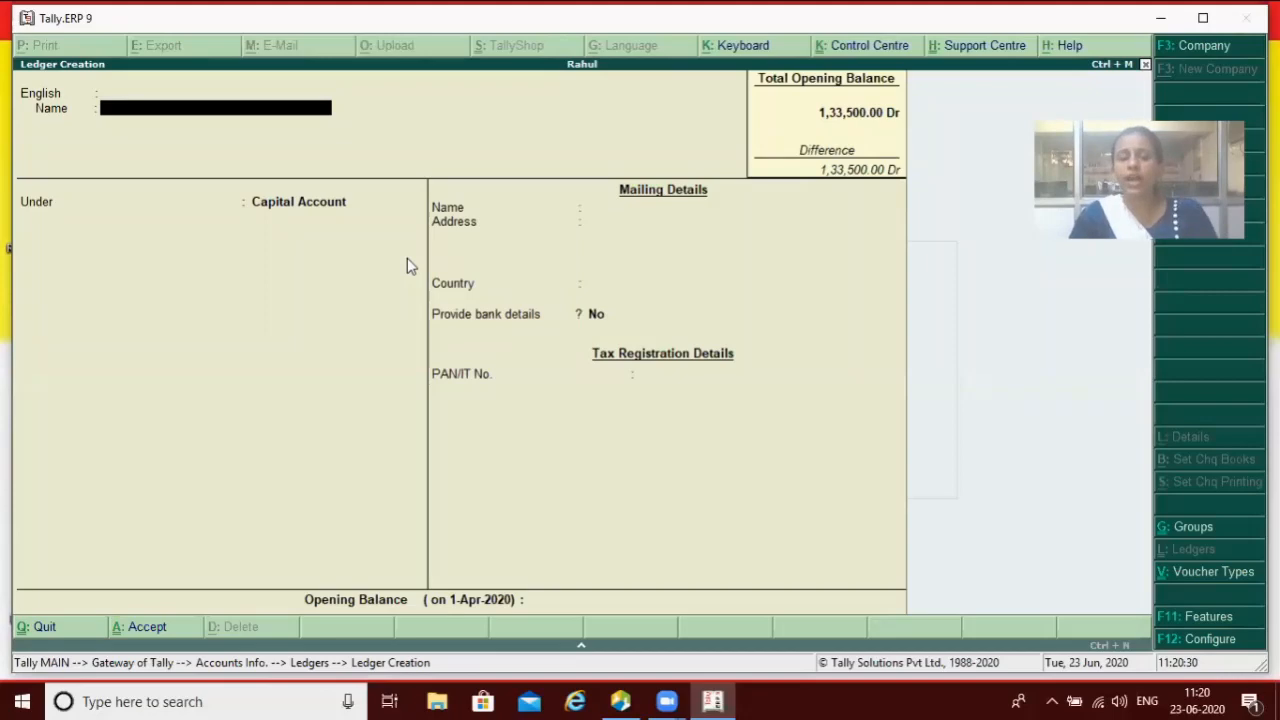
{"action": "type", "text": "Purc"}
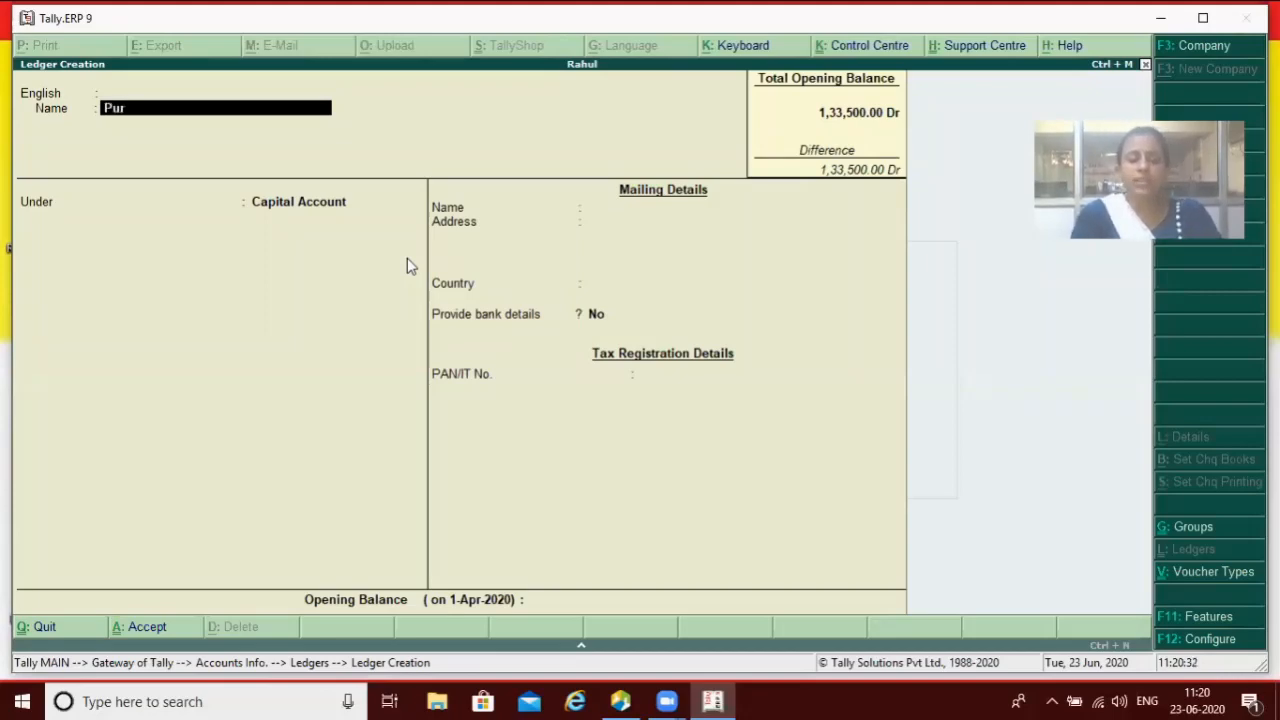
{"action": "key", "text": "Return"}
{"action": "key", "text": "Return"}
{"action": "key", "text": "Return"}
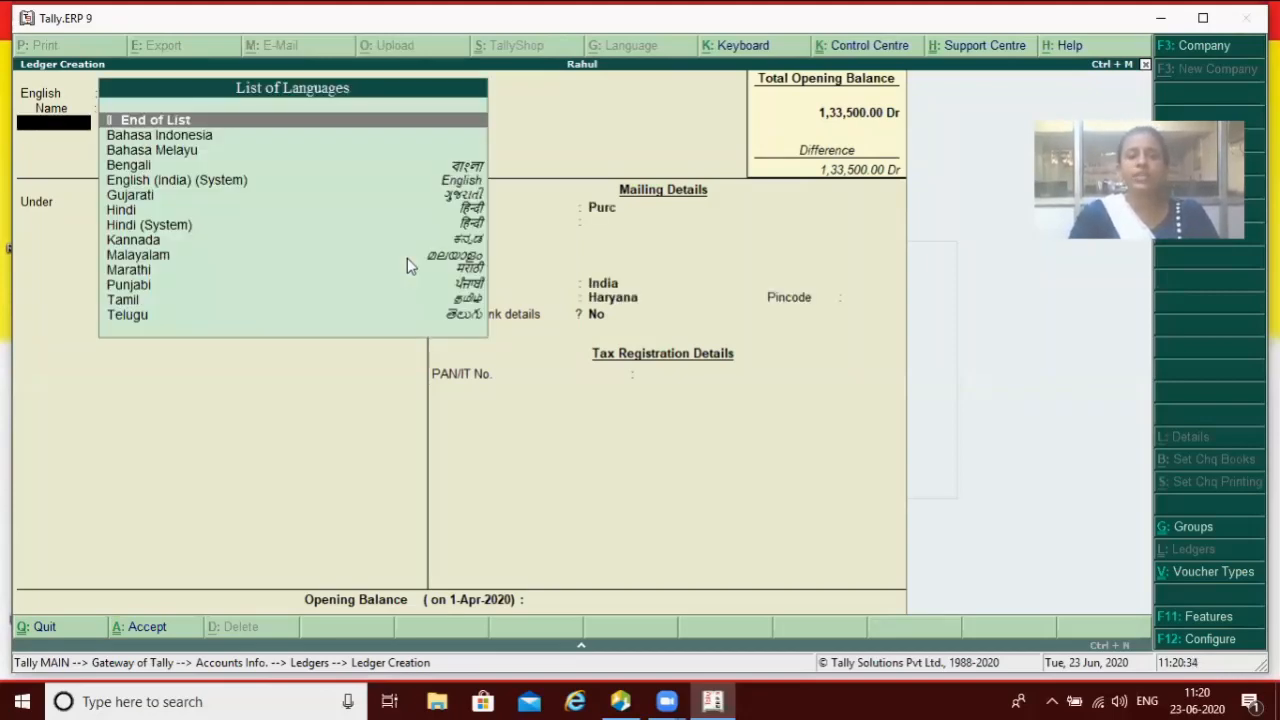
{"action": "type", "text": "P"}
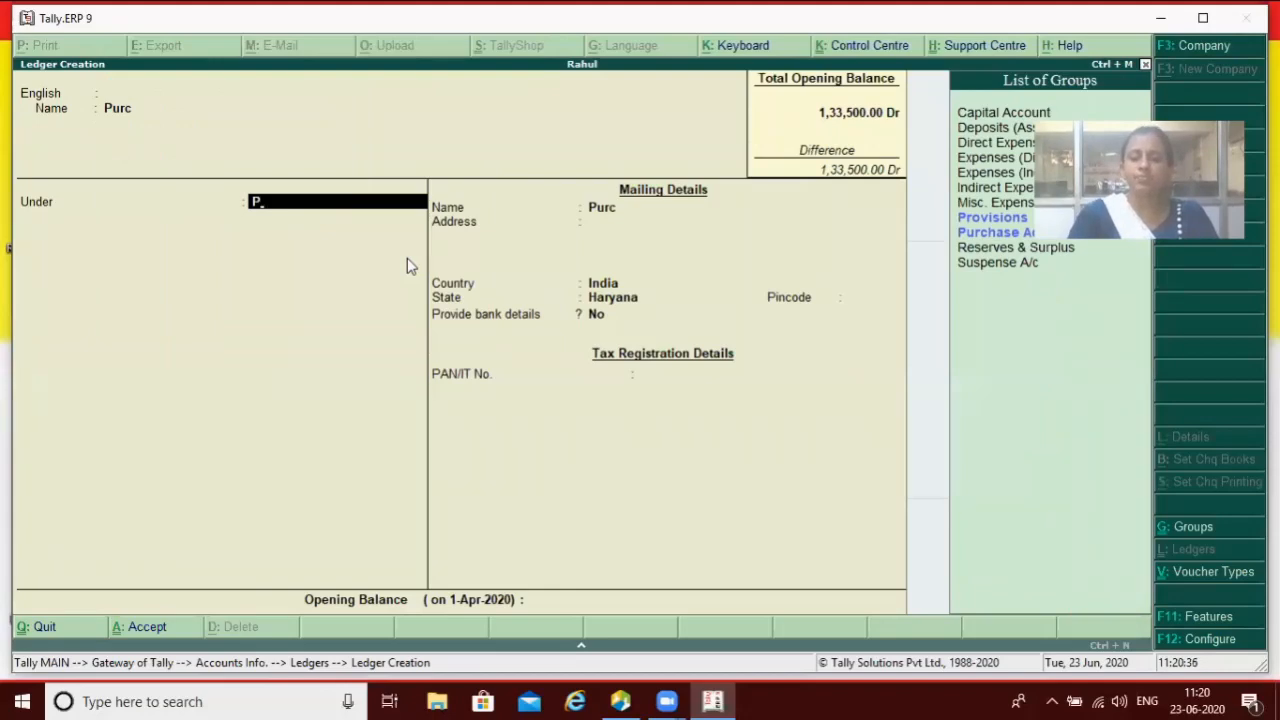
{"action": "key", "text": "Down"}
{"action": "key", "text": "Return"}
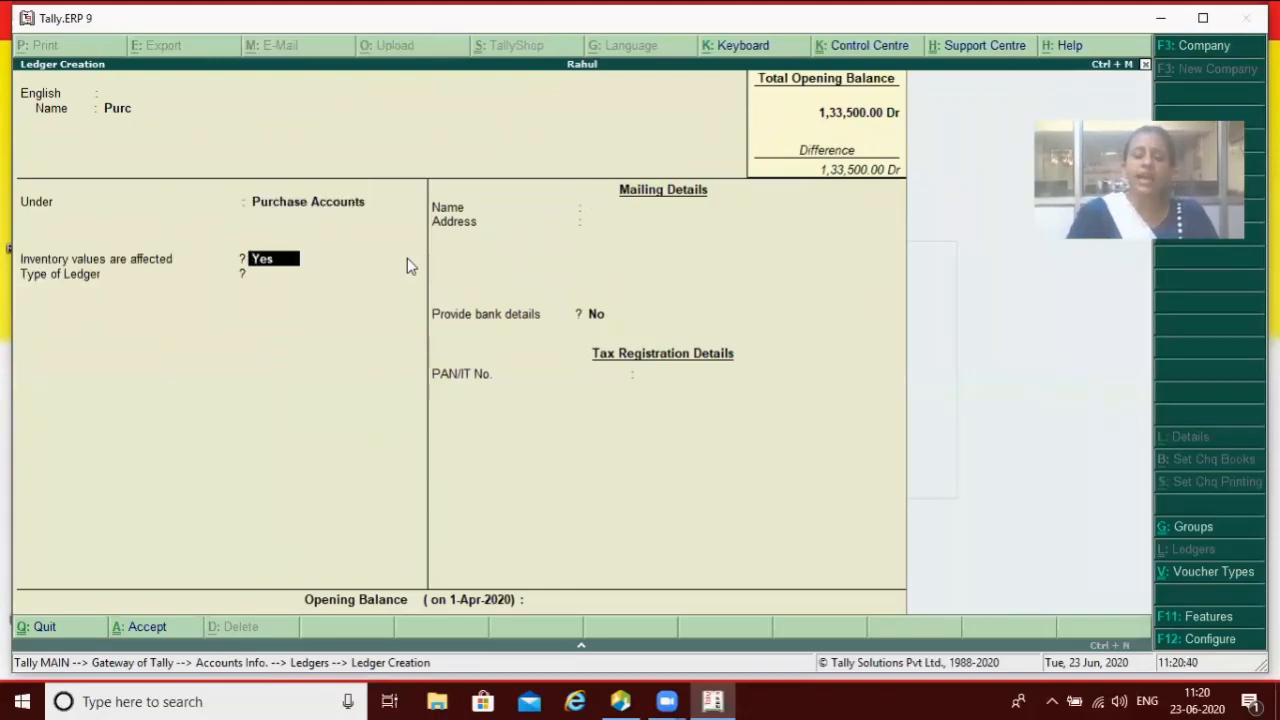
Step: View the Ledger Configuration options, then discard the unsaved Purc ledger
{"action": "key", "text": "F12"}
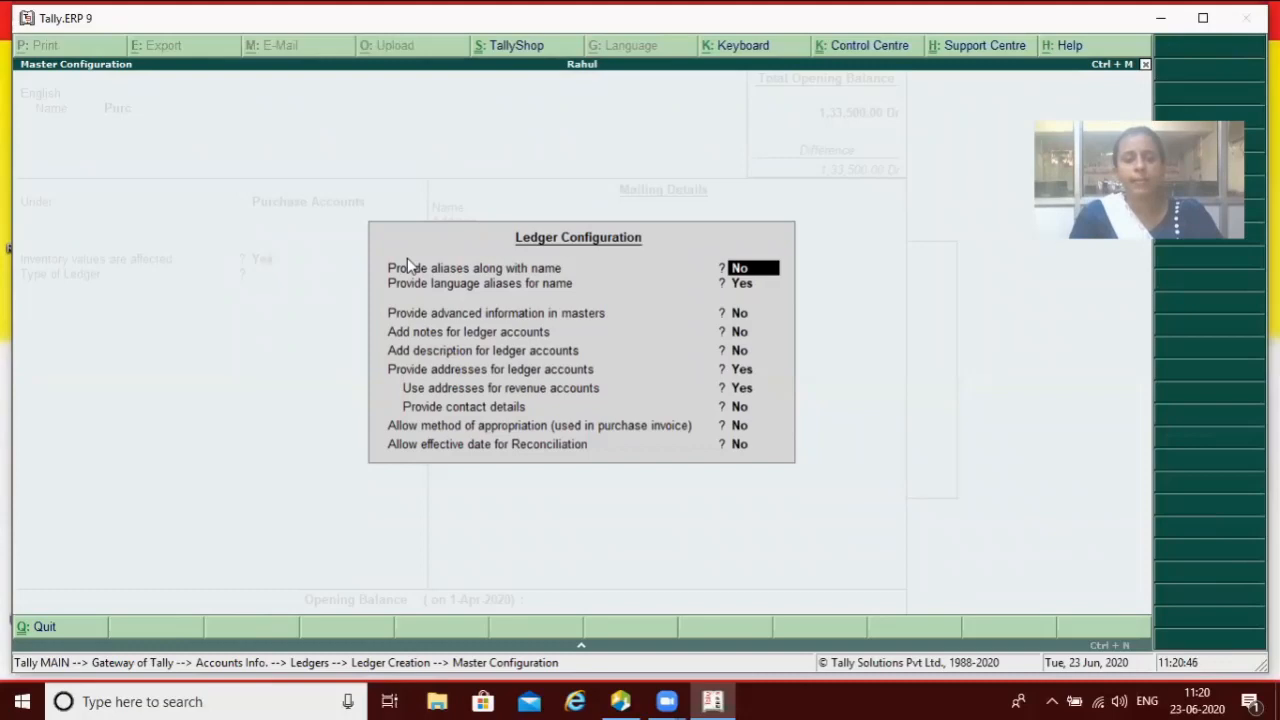
{"action": "key", "text": "Escape"}
{"action": "key", "text": "Escape"}
{"action": "key", "text": "Return"}
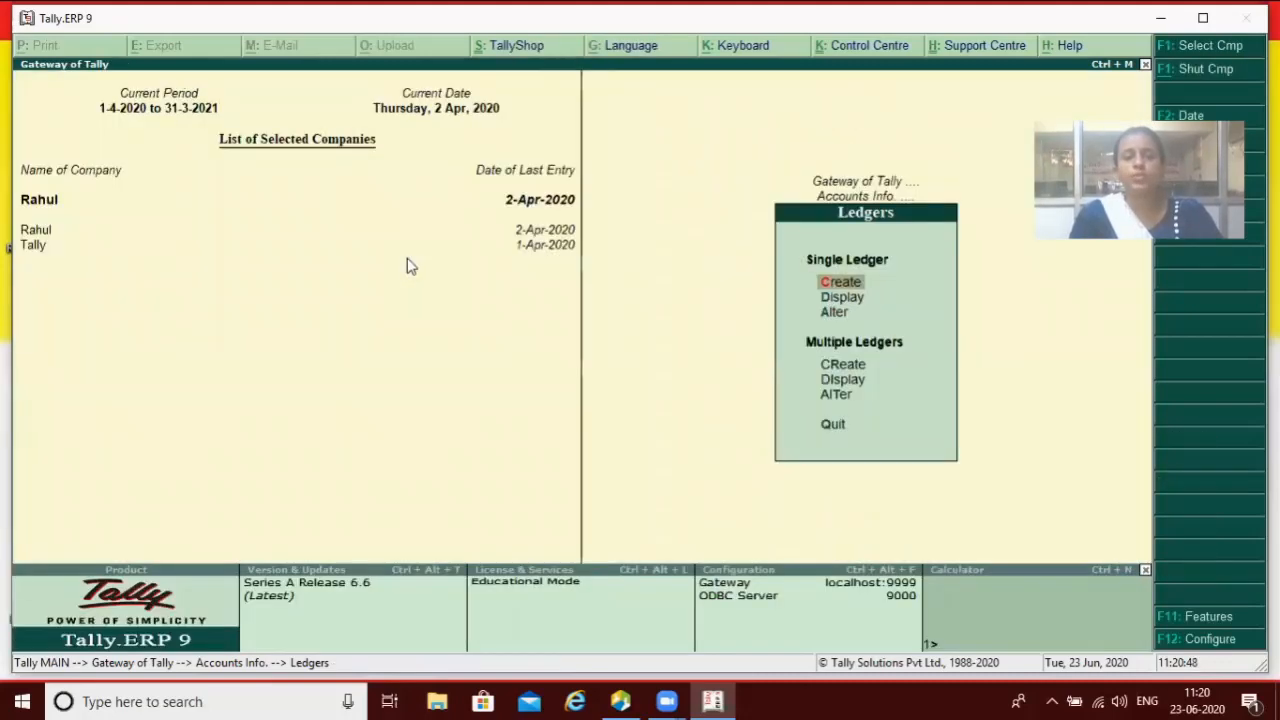
{"action": "key", "text": "Escape"}
{"action": "key", "text": "Escape"}
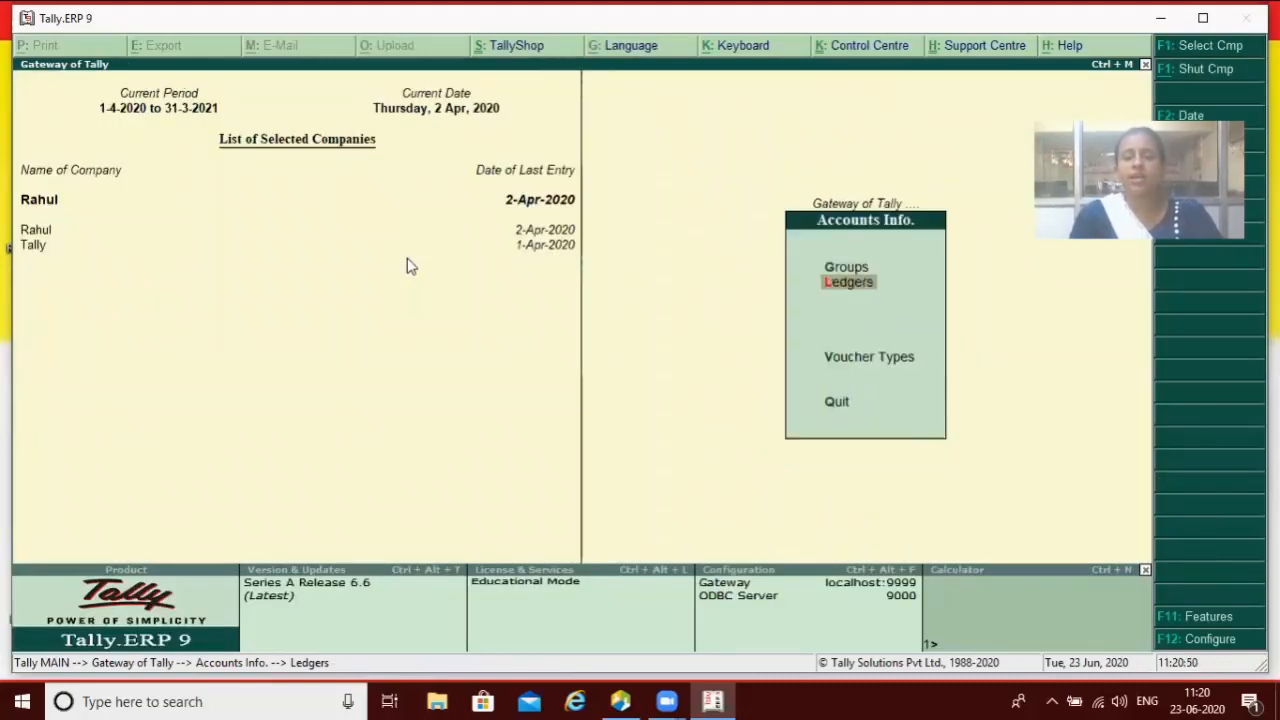
Step: Set 'Provide advanced information in masters' to Yes, accept, and open Accounts Info
{"action": "key", "text": "F12"}
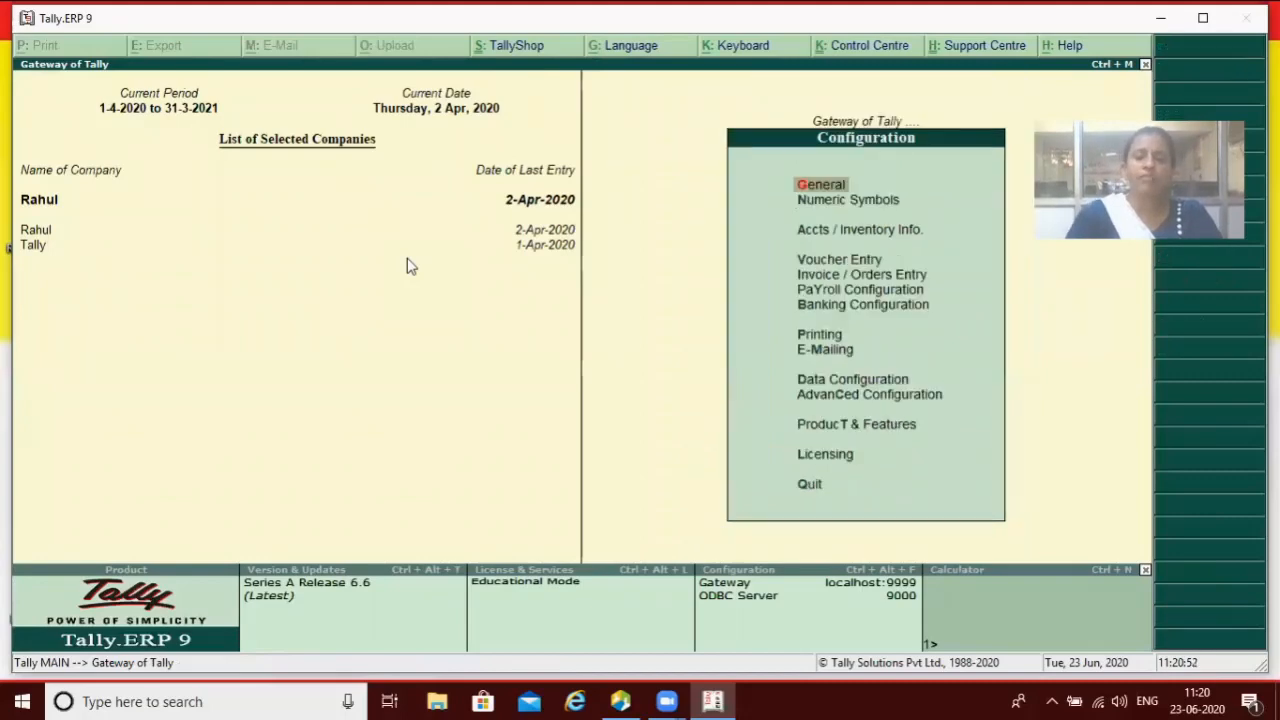
{"action": "key", "text": "Down"}
{"action": "key", "text": "Down"}
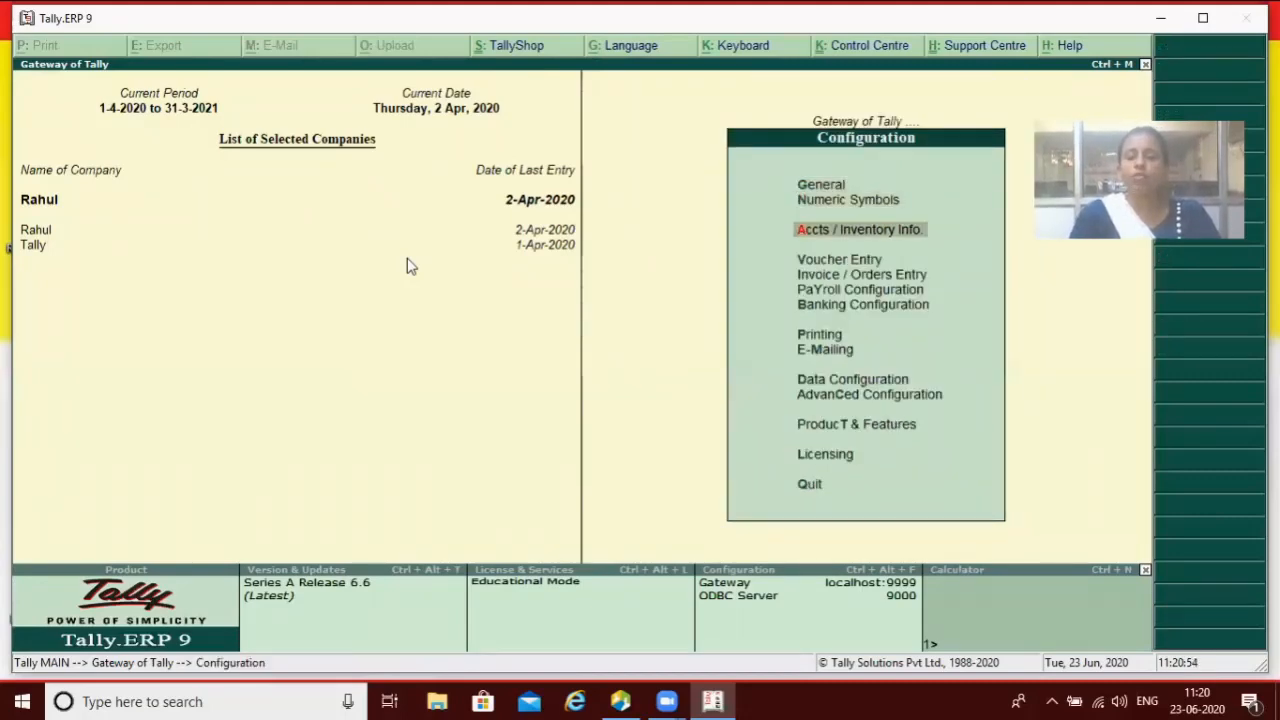
{"action": "key", "text": "Return"}
{"action": "key", "text": "Return"}
{"action": "key", "text": "Return"}
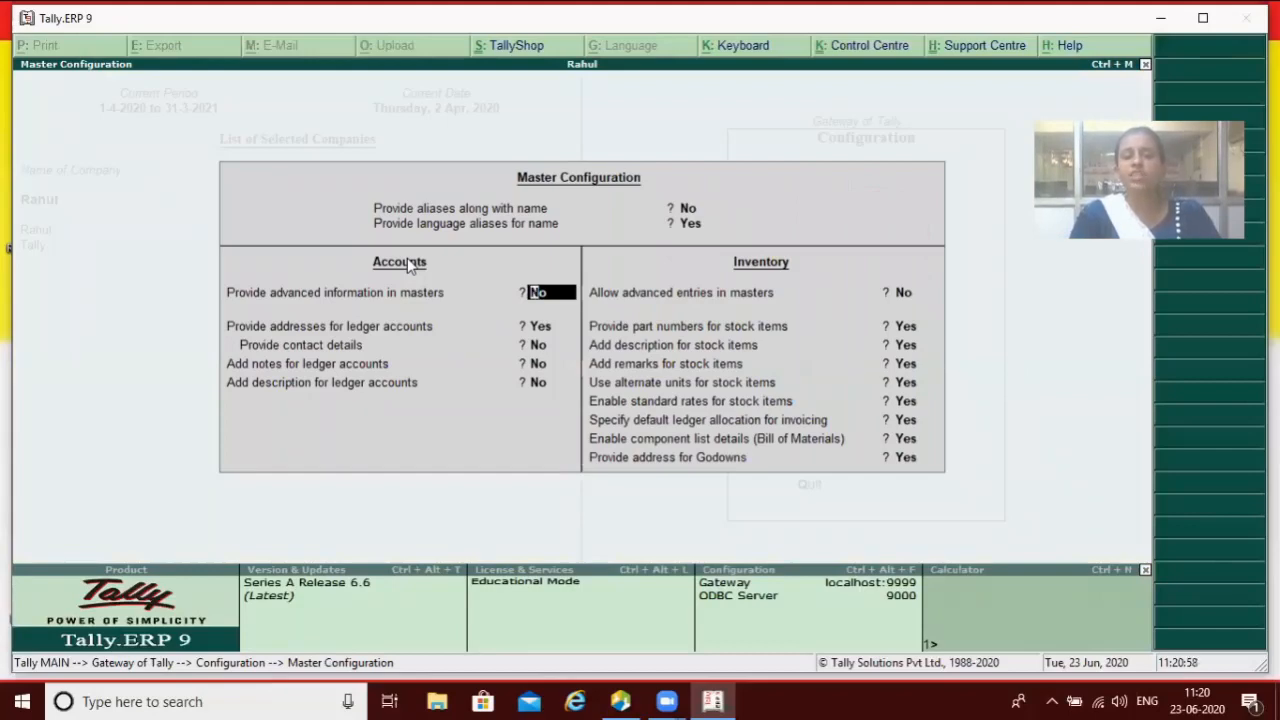
{"action": "type", "text": "y"}
{"action": "key", "text": "Return"}
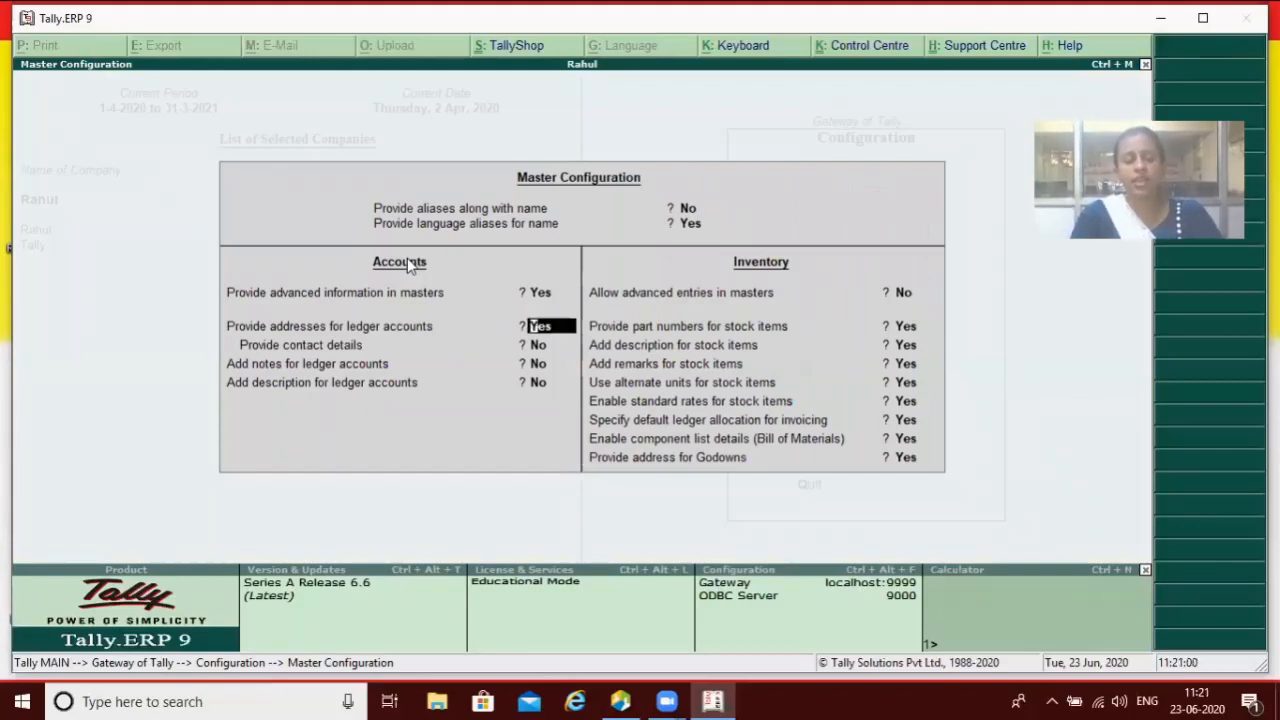
{"action": "key", "text": "Return"}
{"action": "key", "text": "Return"}
{"action": "key", "text": "Return"}
{"action": "key", "text": "Return"}
{"action": "key", "text": "Return"}
{"action": "key", "text": "Return"}
{"action": "key", "text": "Return"}
{"action": "key", "text": "Return"}
{"action": "key", "text": "Return"}
{"action": "key", "text": "Return"}
{"action": "key", "text": "Return"}
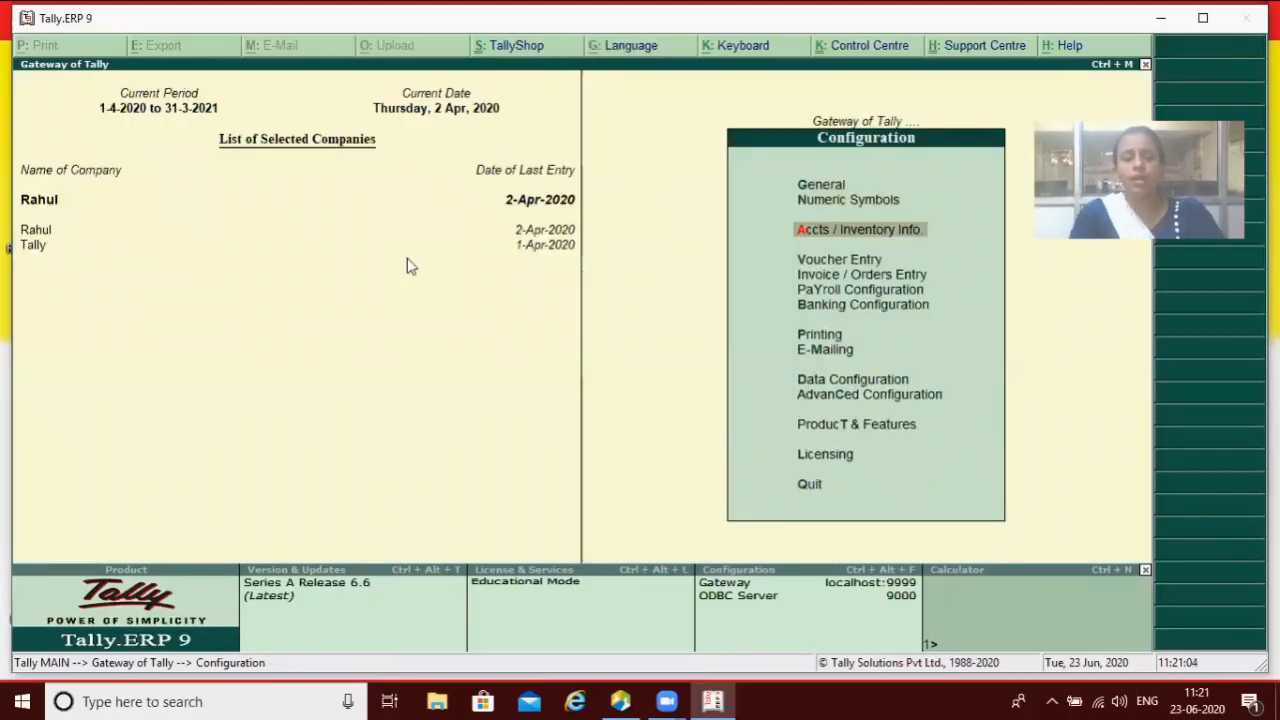
{"action": "key", "text": "Escape"}
{"action": "key", "text": "Return"}
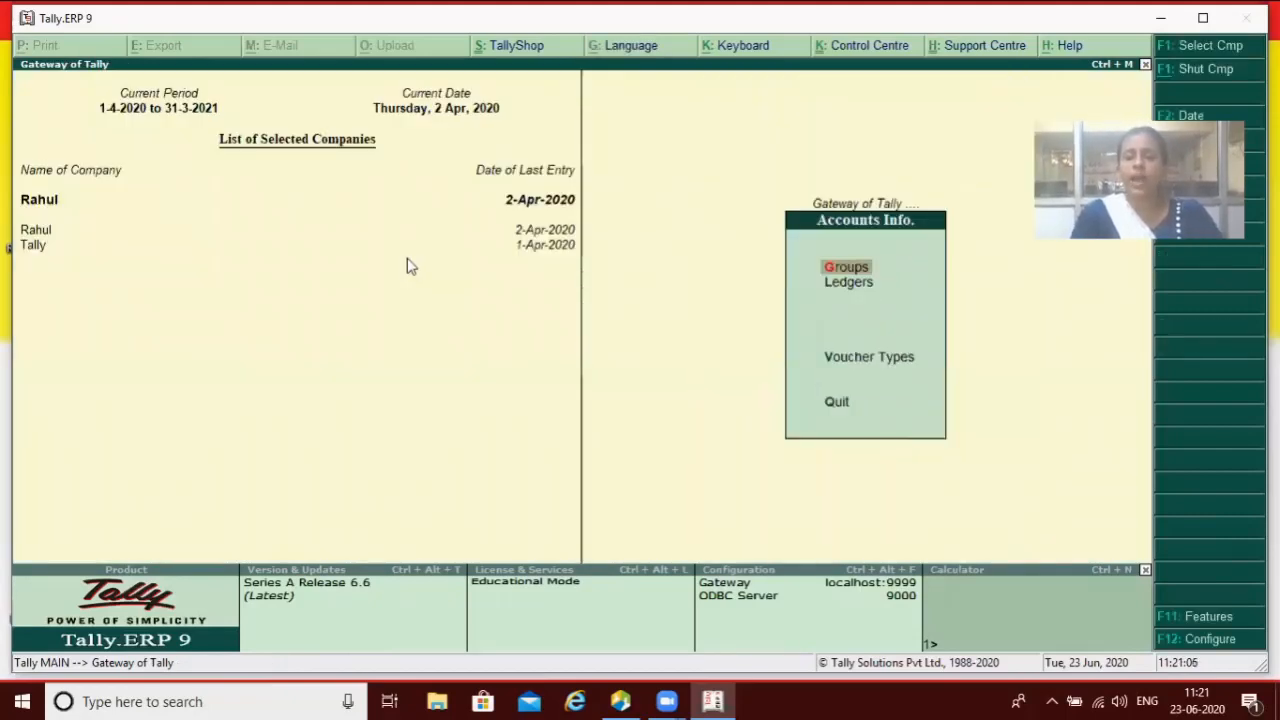
{"action": "key", "text": "Down"}
{"action": "key", "text": "Return"}
{"action": "key", "text": "Return"}
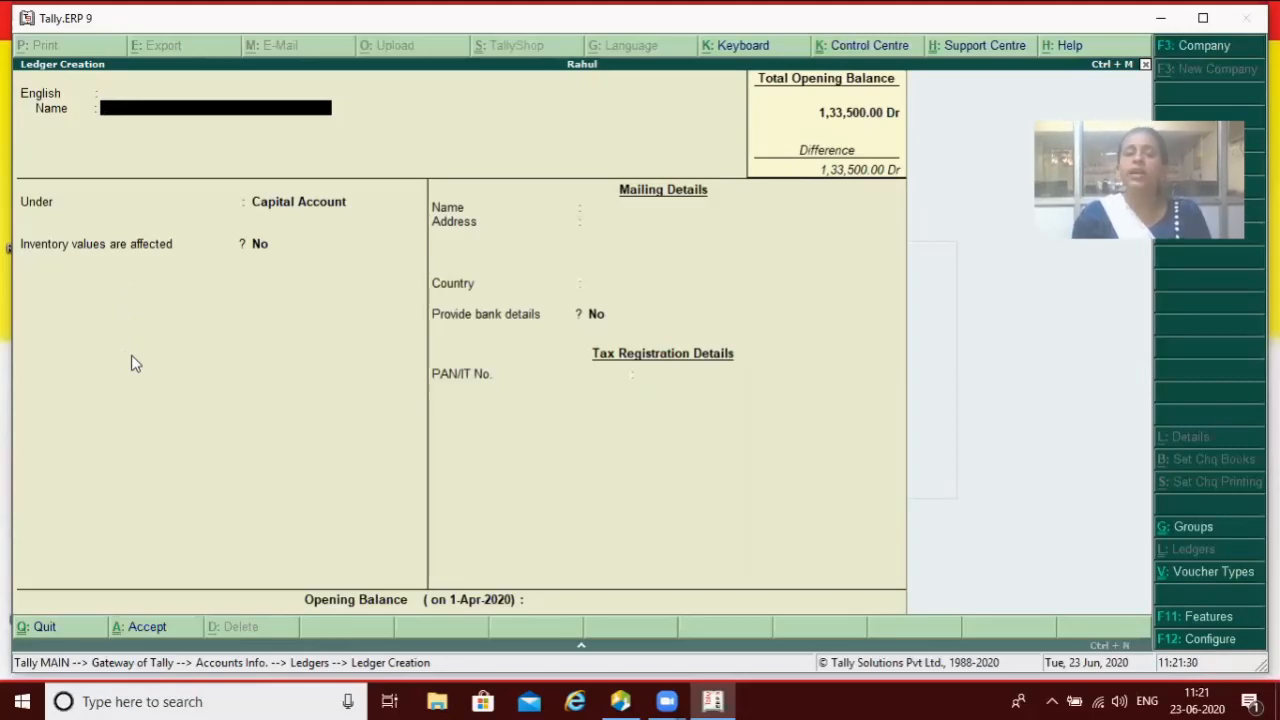
{"action": "type", "text": "Cf"}
{"action": "key", "text": "Return"}
{"action": "key", "text": "Return"}
{"action": "key", "text": "Return"}
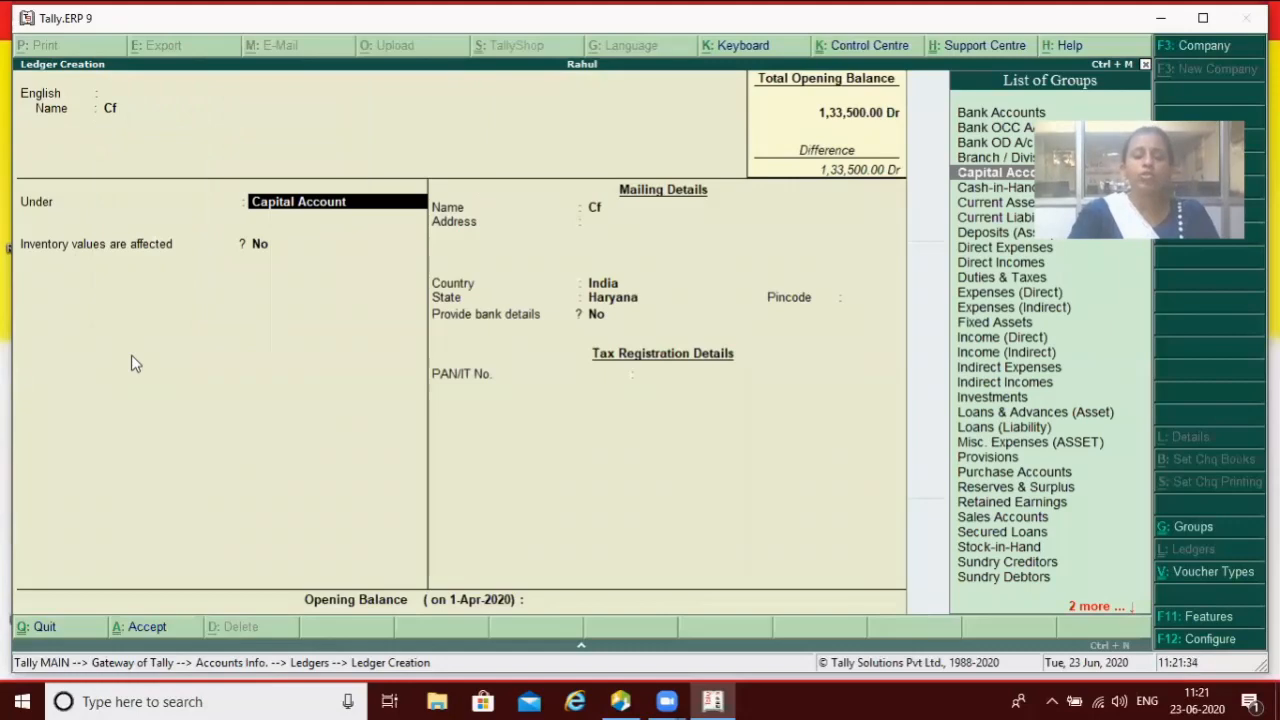
{"action": "type", "text": "i"}
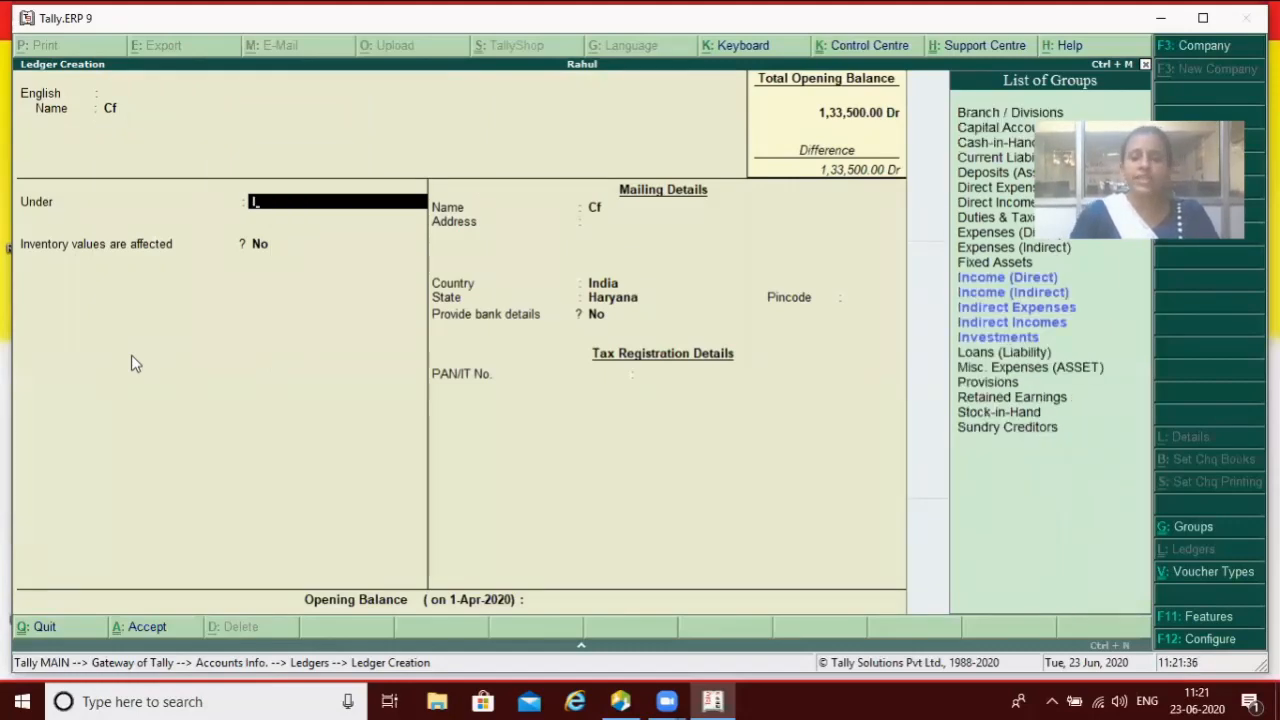
{"action": "key", "text": "Down"}
{"action": "key", "text": "Down"}
{"action": "key", "text": "Down"}
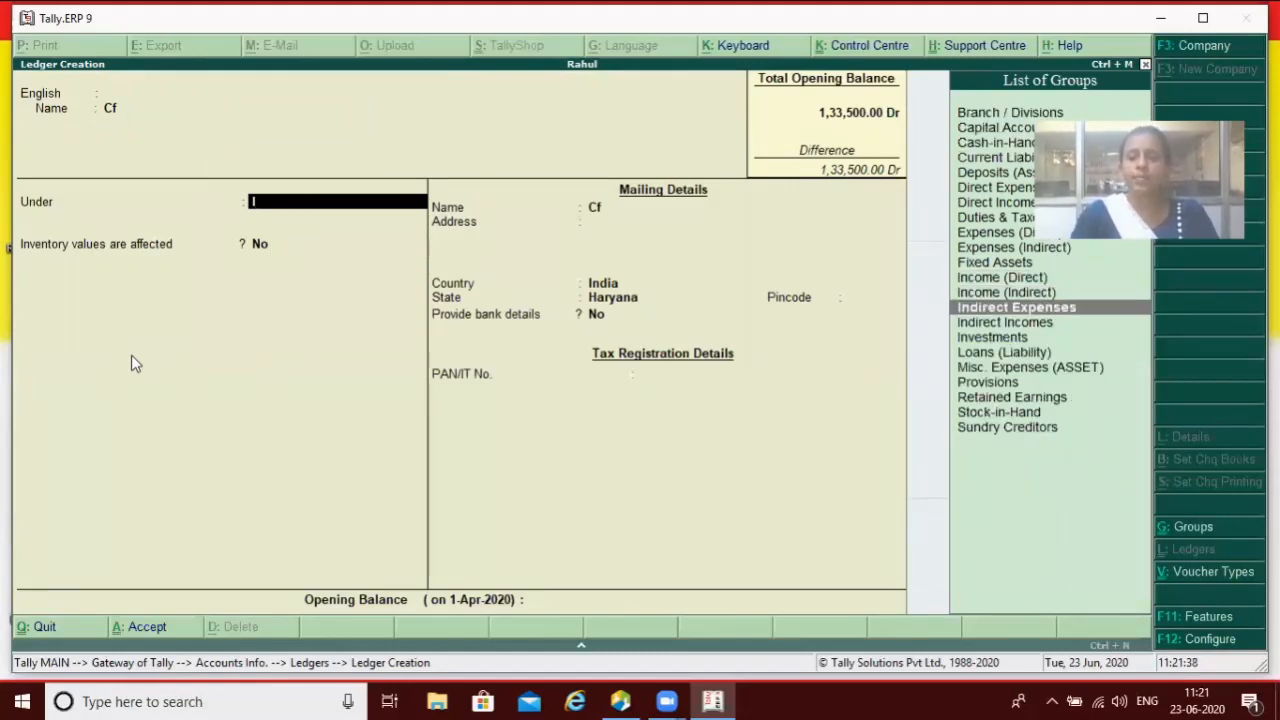
{"action": "key", "text": "Return"}
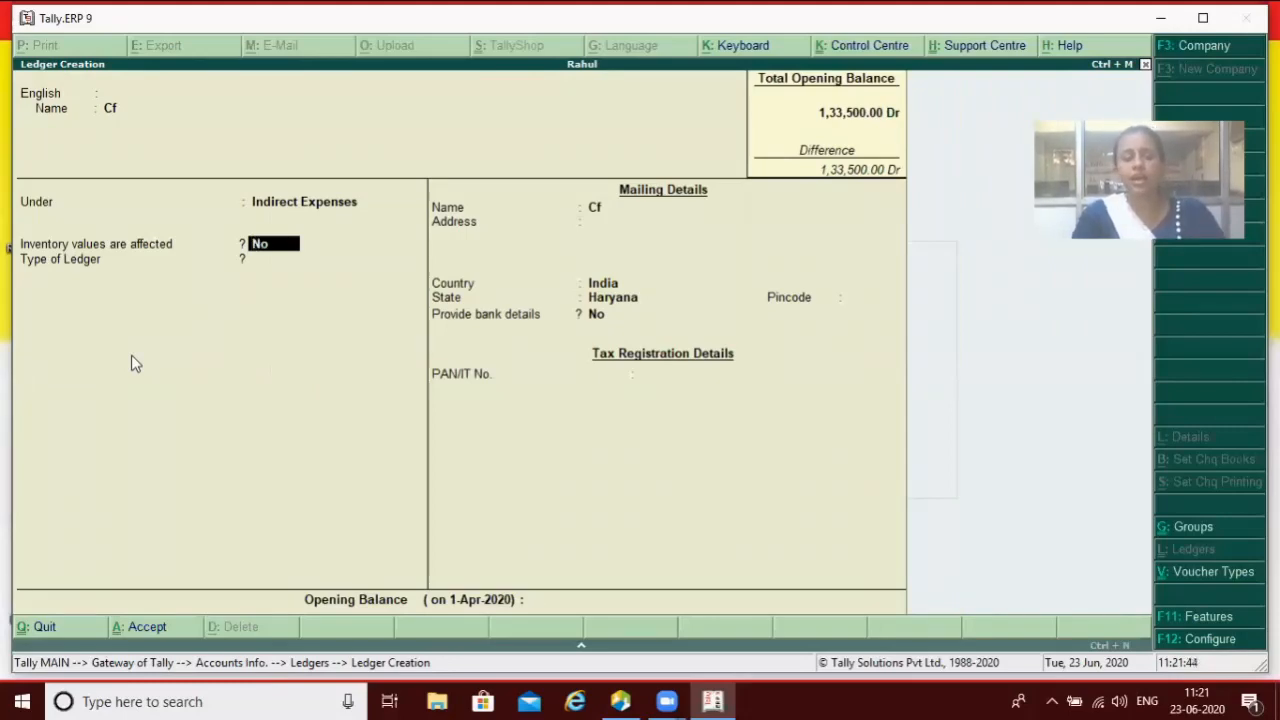
{"action": "key", "text": "Escape"}
{"action": "key", "text": "Return"}
{"action": "key", "text": "Escape"}
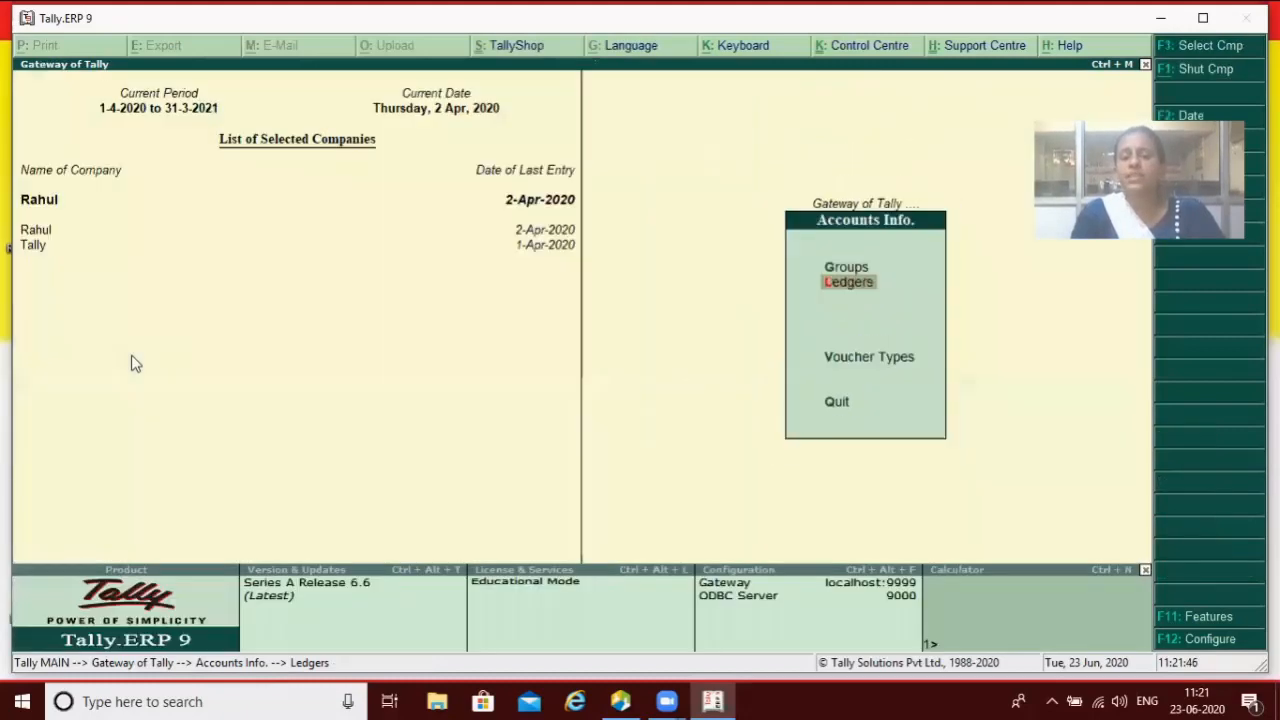
Step: Review the Accts / Inventory Info master configuration and accept it unchanged
{"action": "key", "text": "Escape"}
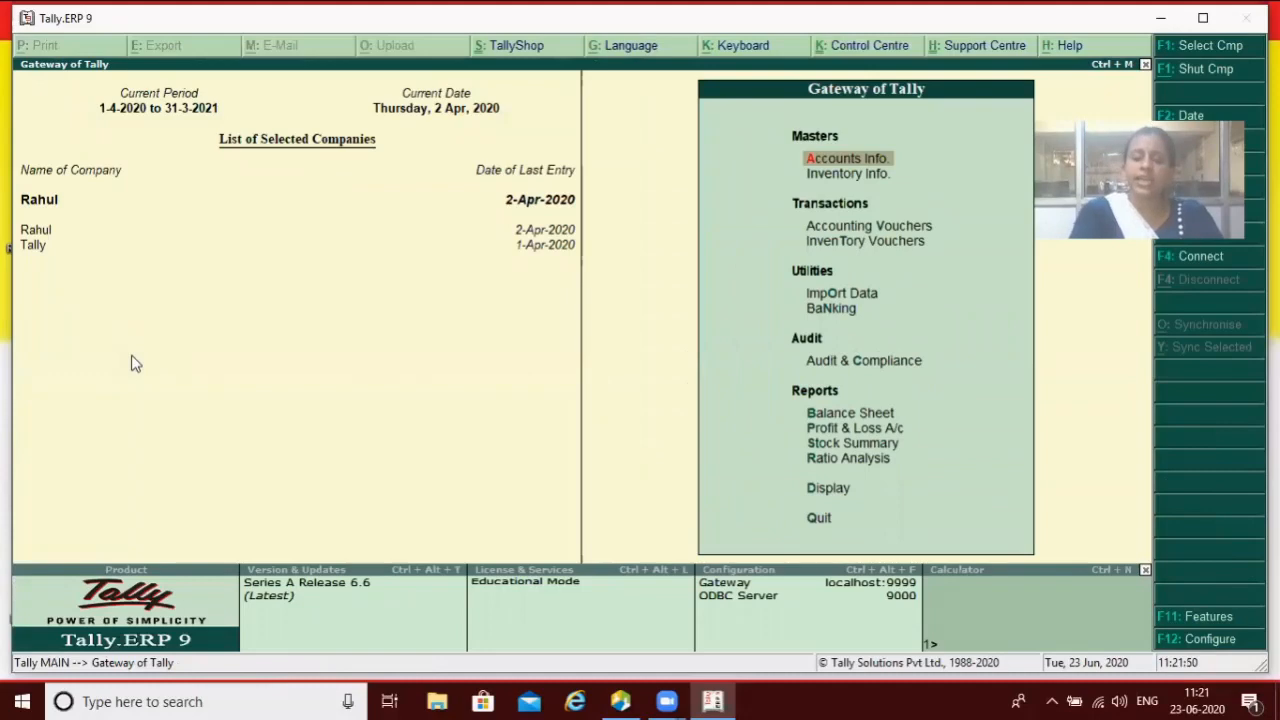
{"action": "key", "text": "F12"}
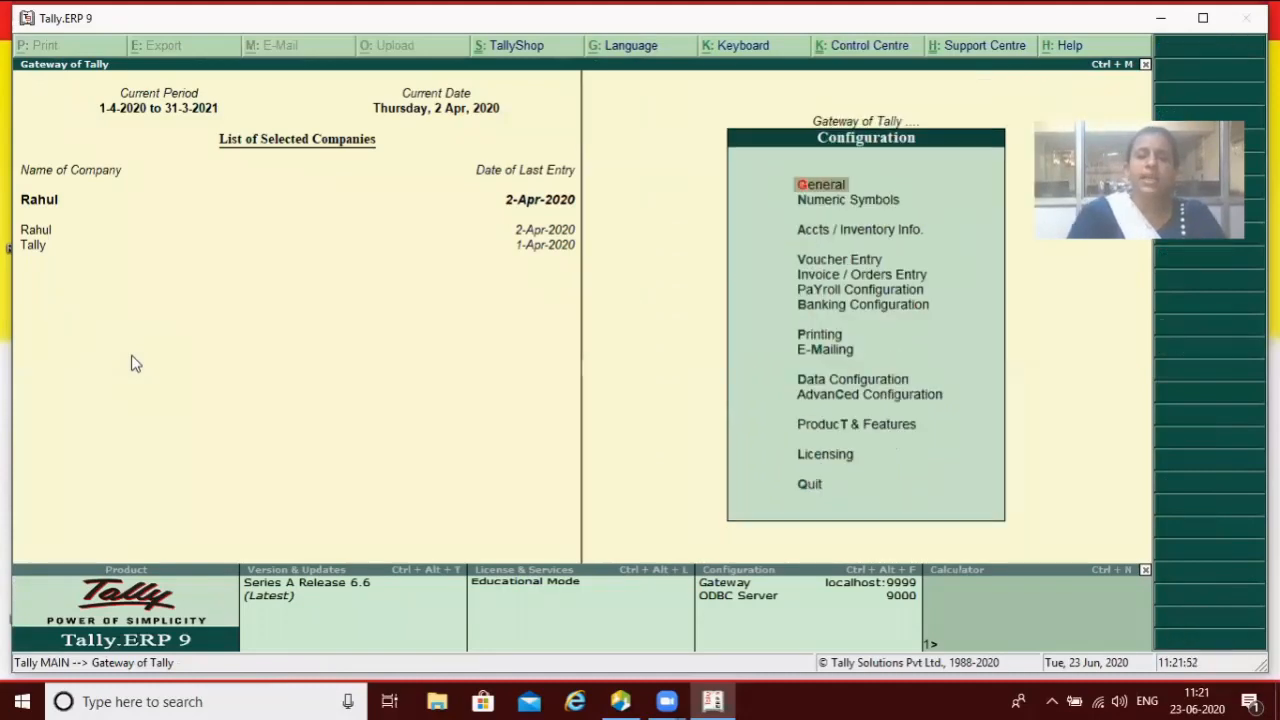
{"action": "key", "text": "Down"}
{"action": "key", "text": "Down"}
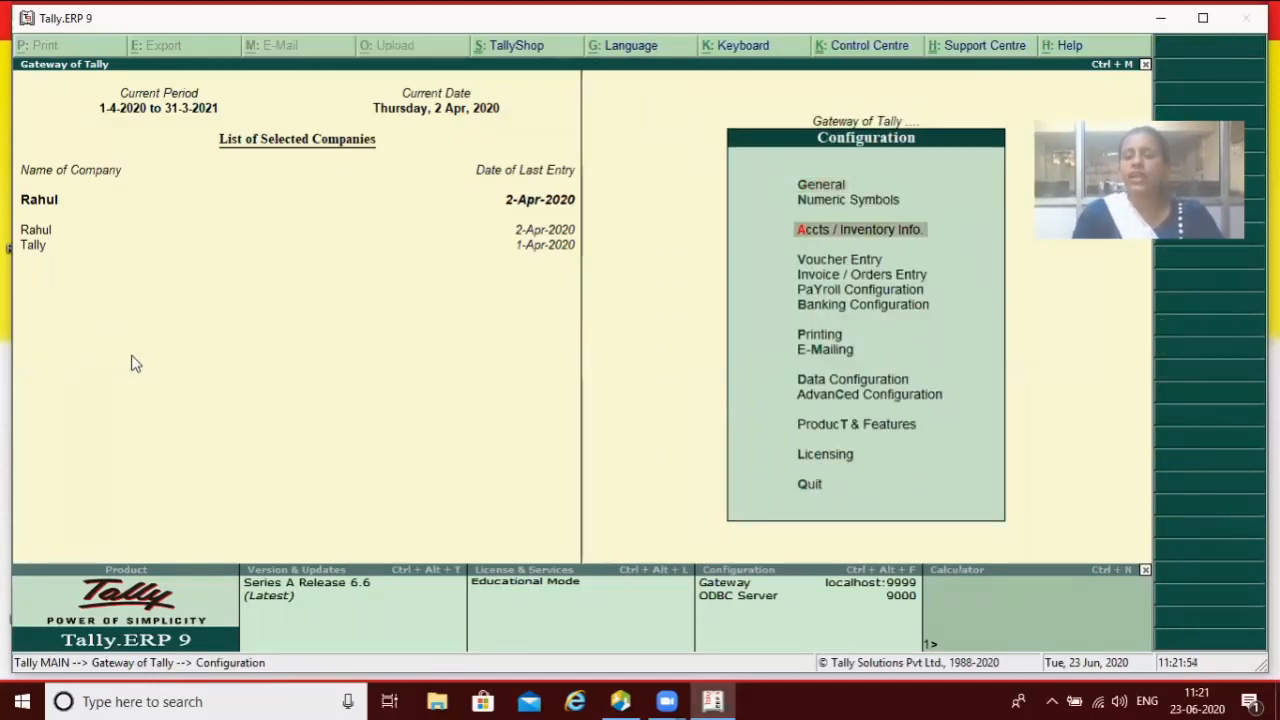
{"action": "key", "text": "Return"}
{"action": "key", "text": "Return"}
{"action": "key", "text": "Return"}
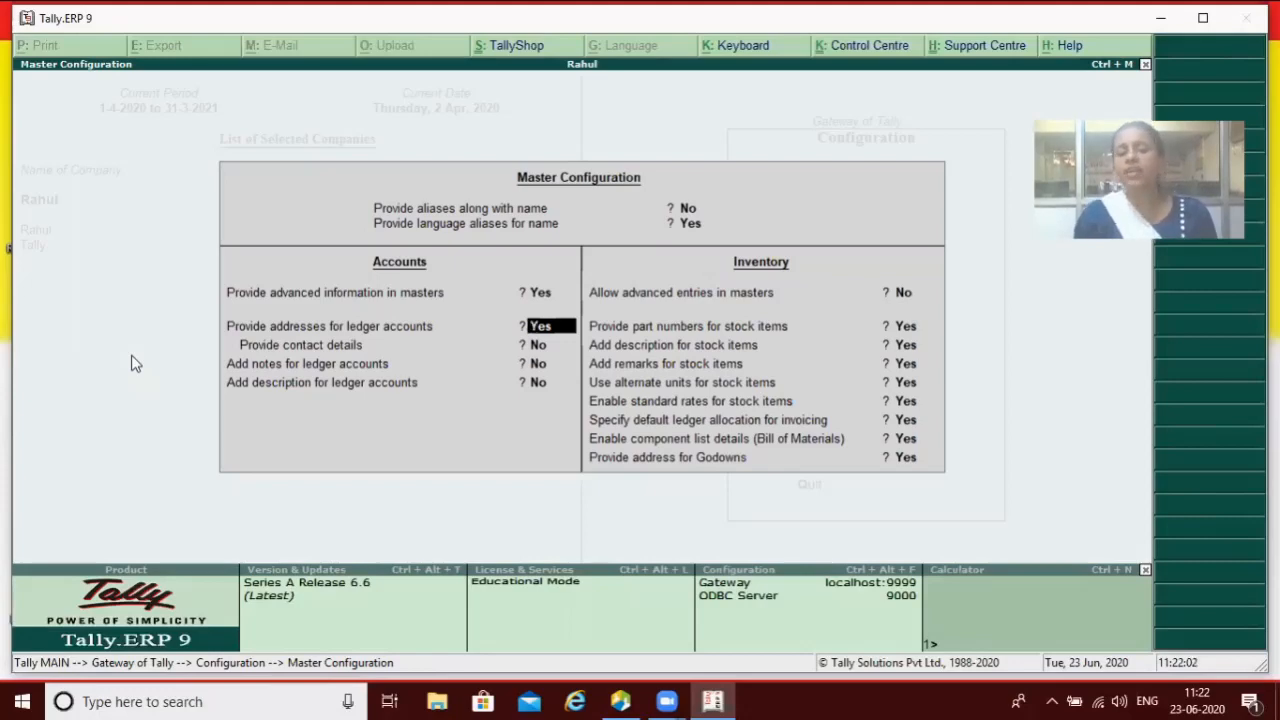
{"action": "key", "text": "Return"}
{"action": "key", "text": "Return"}
{"action": "key", "text": "Return"}
{"action": "key", "text": "Return"}
{"action": "key", "text": "Return"}
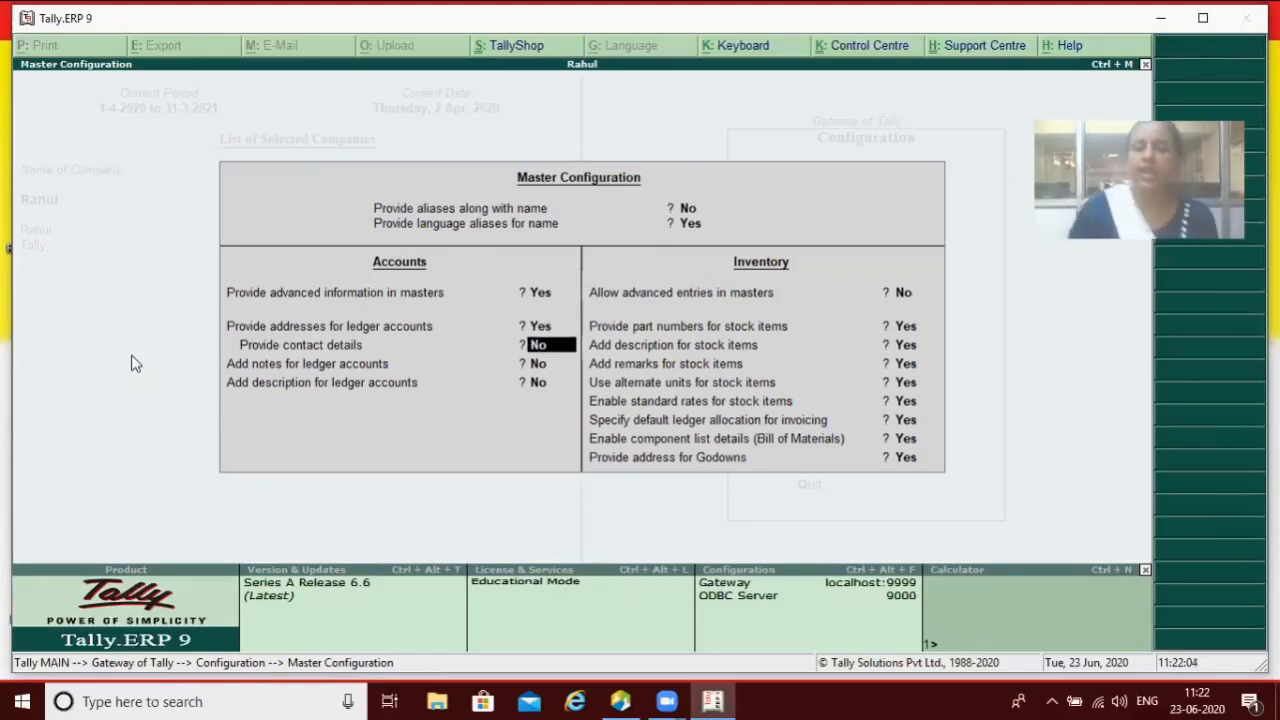
{"action": "key", "text": "Return"}
{"action": "key", "text": "Return"}
{"action": "key", "text": "Return"}
{"action": "key", "text": "Return"}
{"action": "key", "text": "Return"}
{"action": "key", "text": "Return"}
{"action": "key", "text": "Return"}
{"action": "key", "text": "Return"}
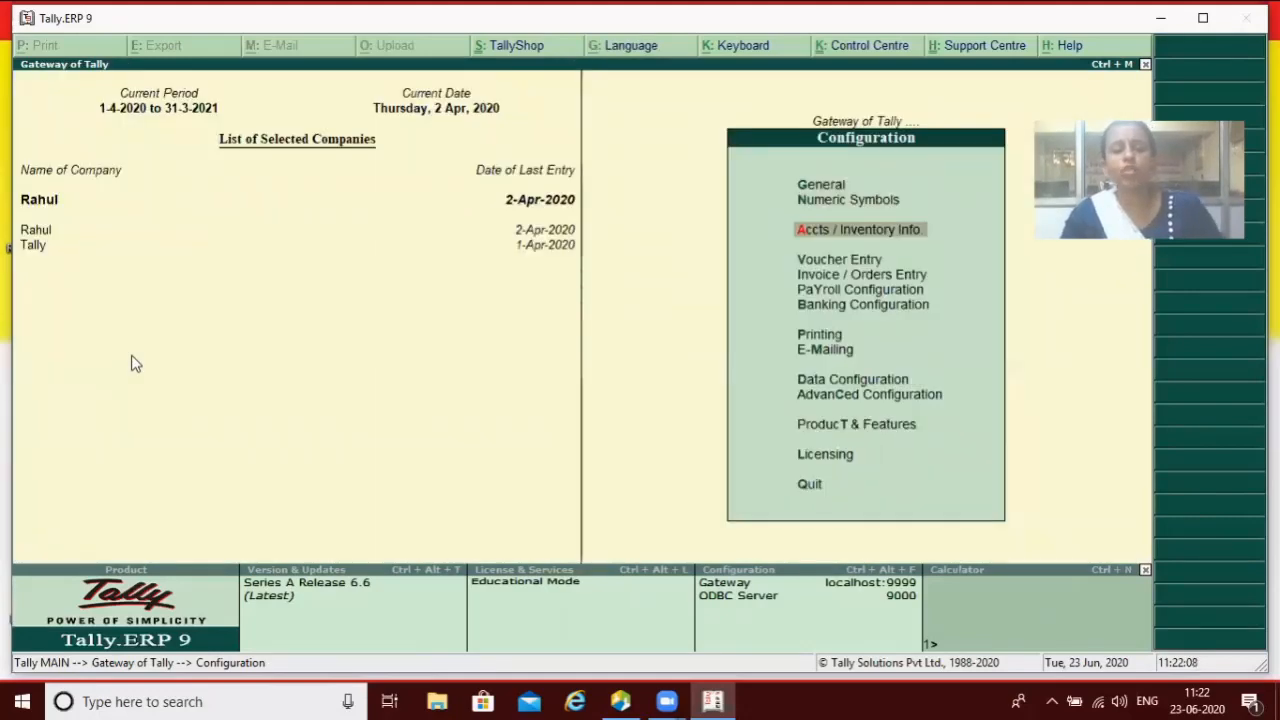
Step: Open a blank ledger creation form showing mailing and tax registration fields, then leave it
{"action": "key", "text": "Escape"}
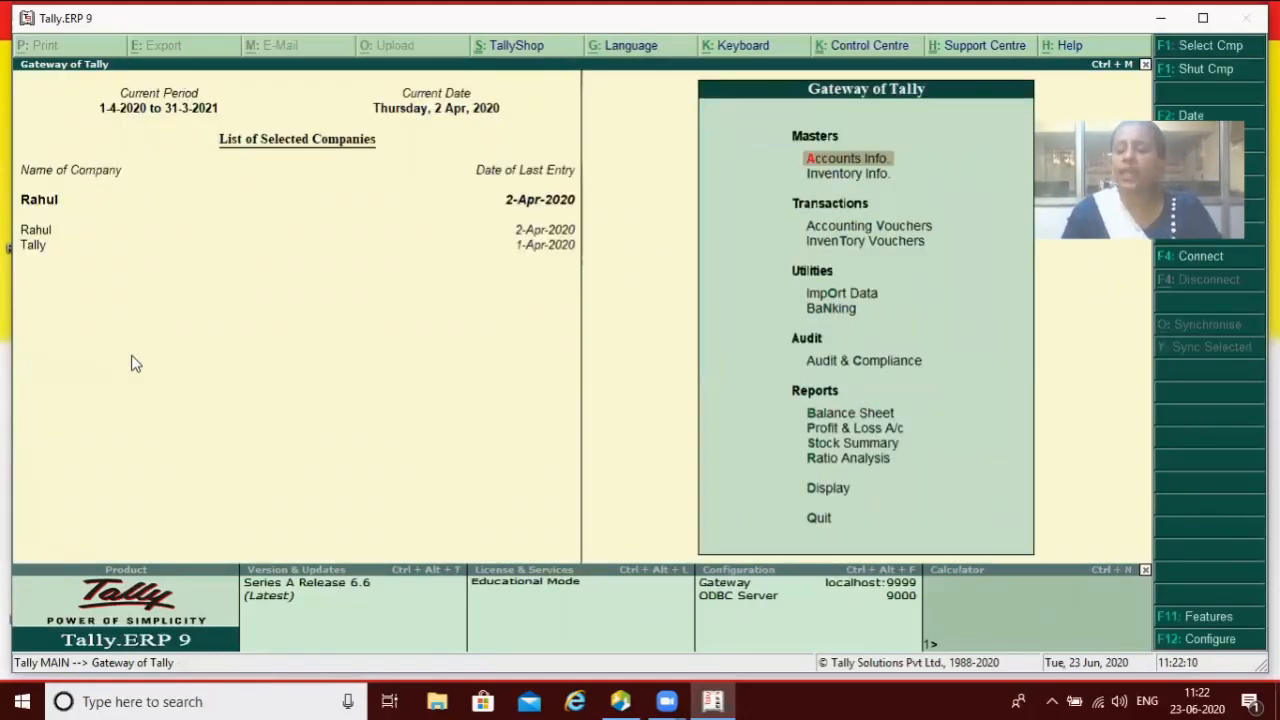
{"action": "key", "text": "Return"}
{"action": "key", "text": "Down"}
{"action": "key", "text": "Return"}
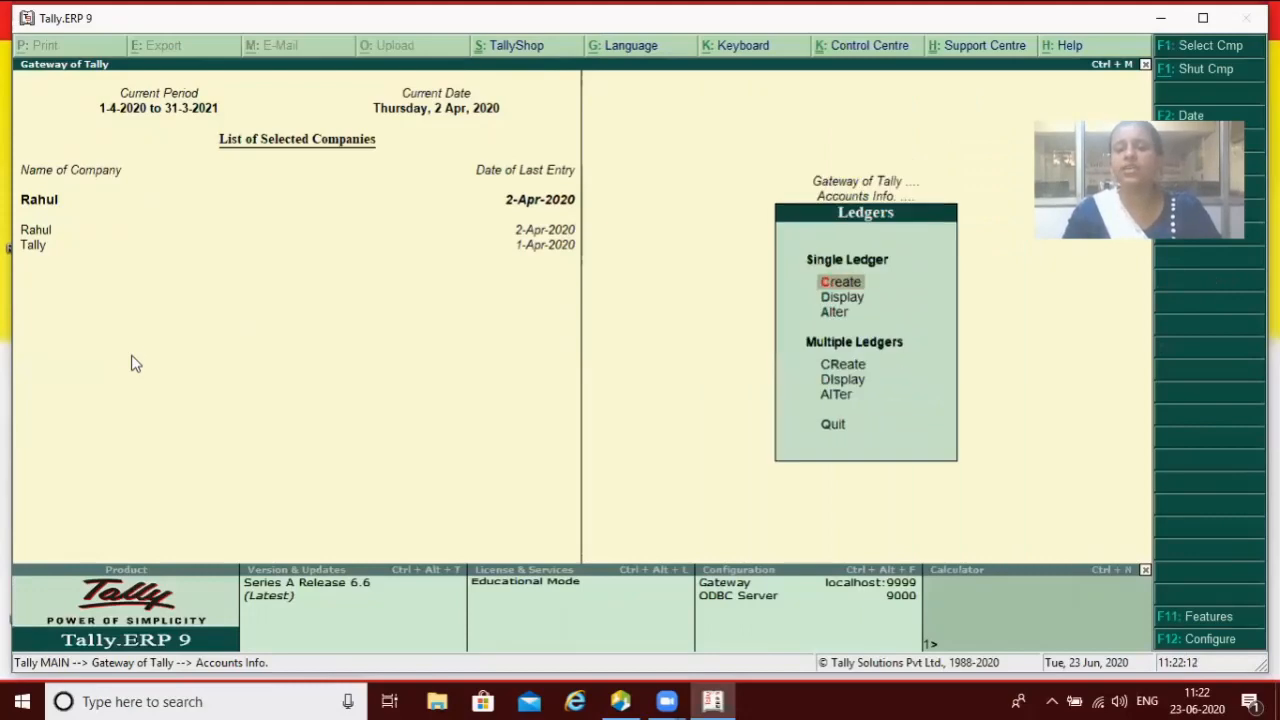
{"action": "key", "text": "Return"}
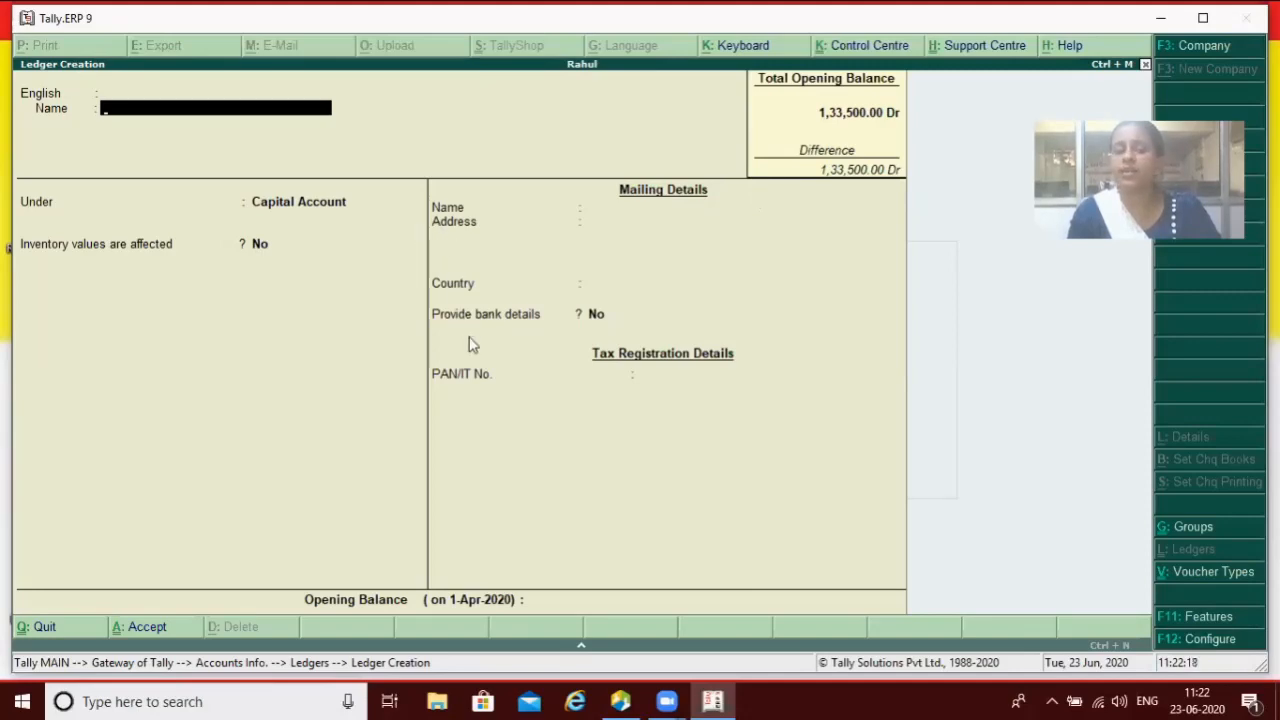
{"action": "key", "text": "Escape"}
Step: Discard the ledger form and set 'Provide addresses for ledger accounts' to No
{"action": "key", "text": "Return"}
{"action": "key", "text": "Escape"}
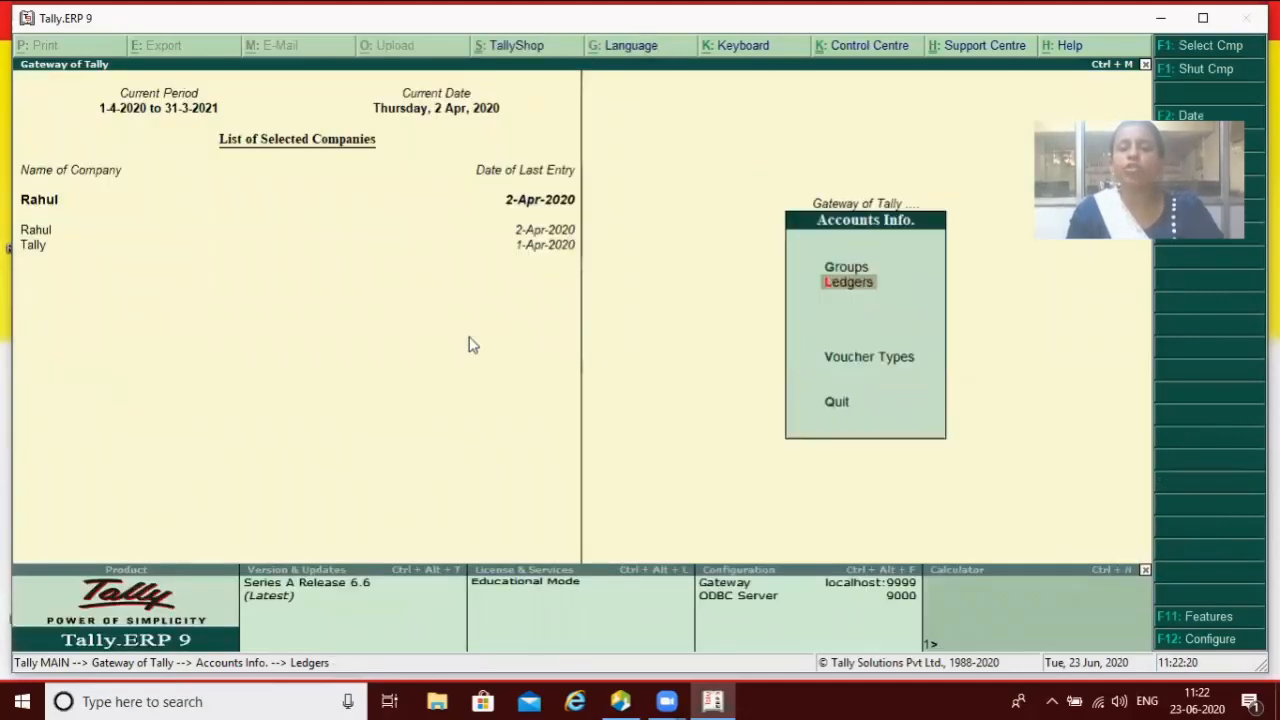
{"action": "key", "text": "Escape"}
{"action": "key", "text": "F12"}
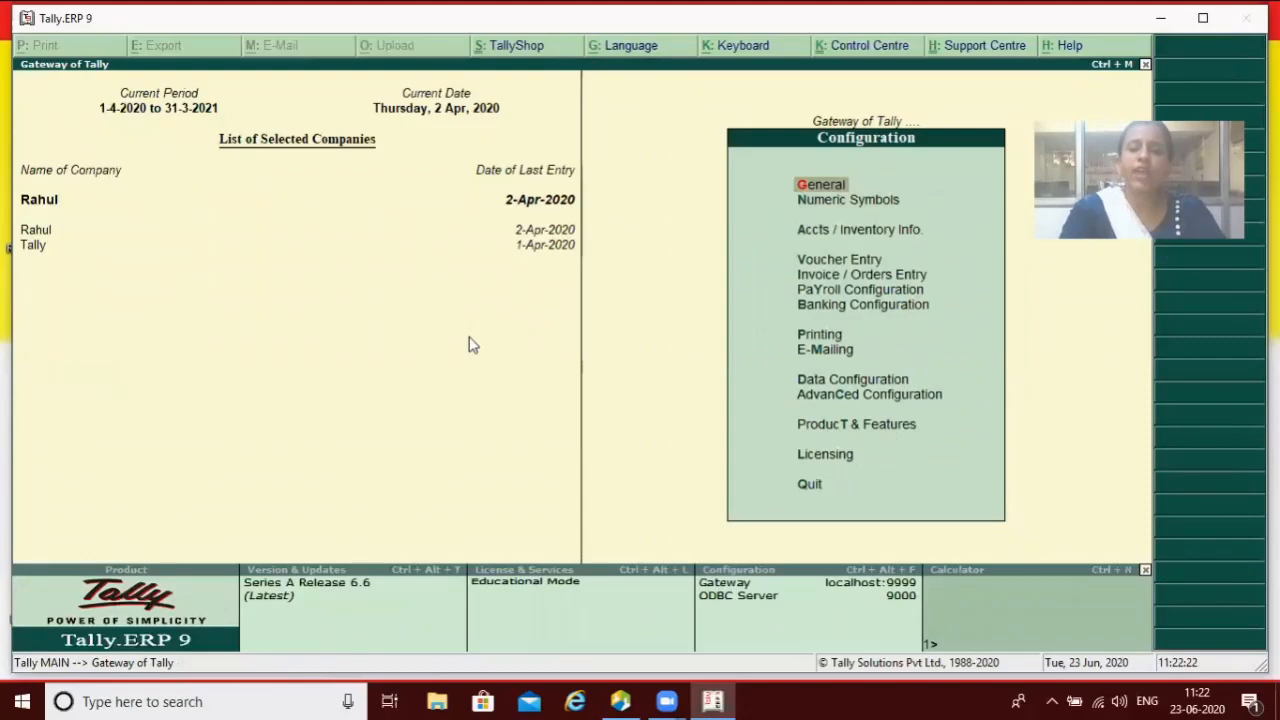
{"action": "key", "text": "Down"}
{"action": "key", "text": "Down"}
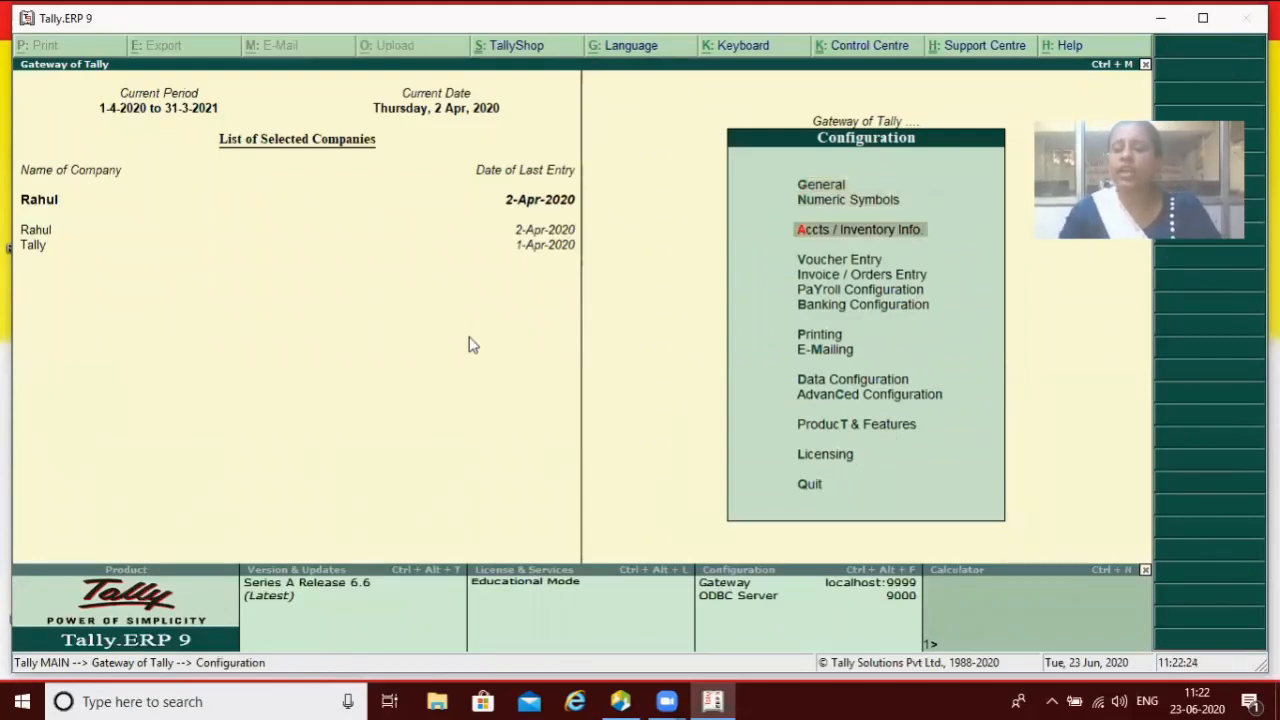
{"action": "key", "text": "Return"}
{"action": "key", "text": "Return"}
{"action": "key", "text": "Return"}
{"action": "key", "text": "Return"}
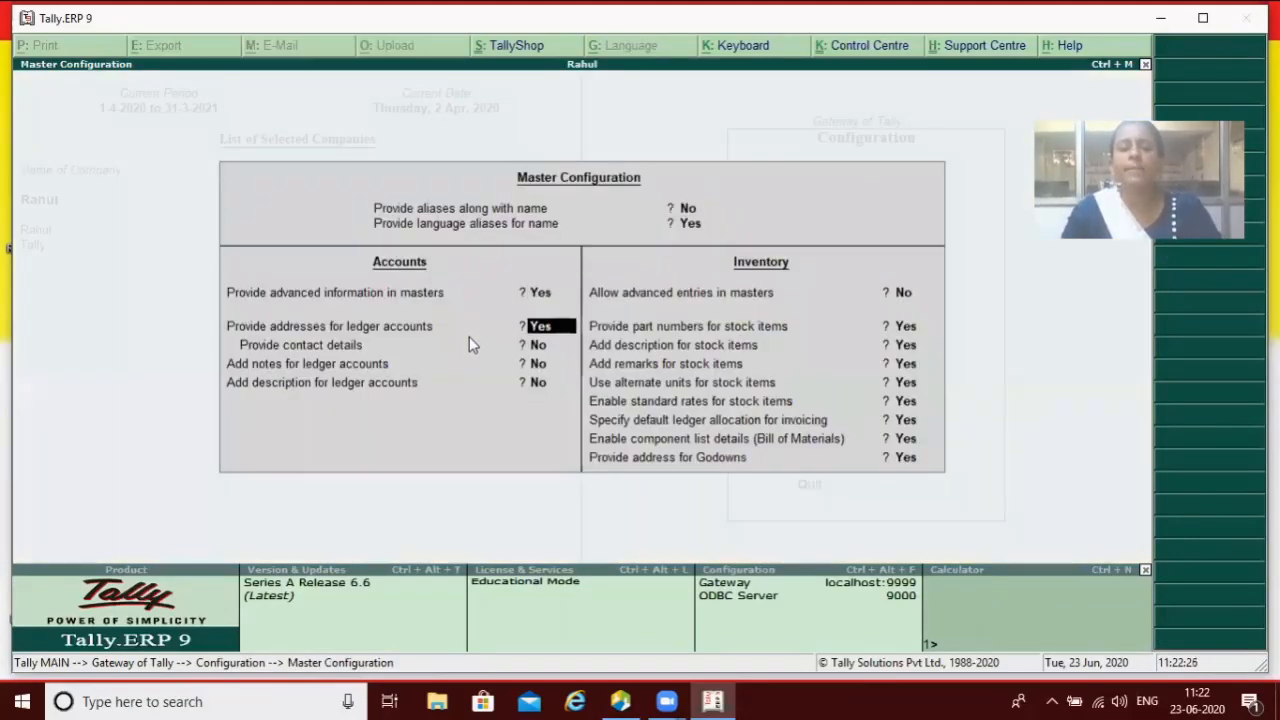
{"action": "key", "text": "n"}
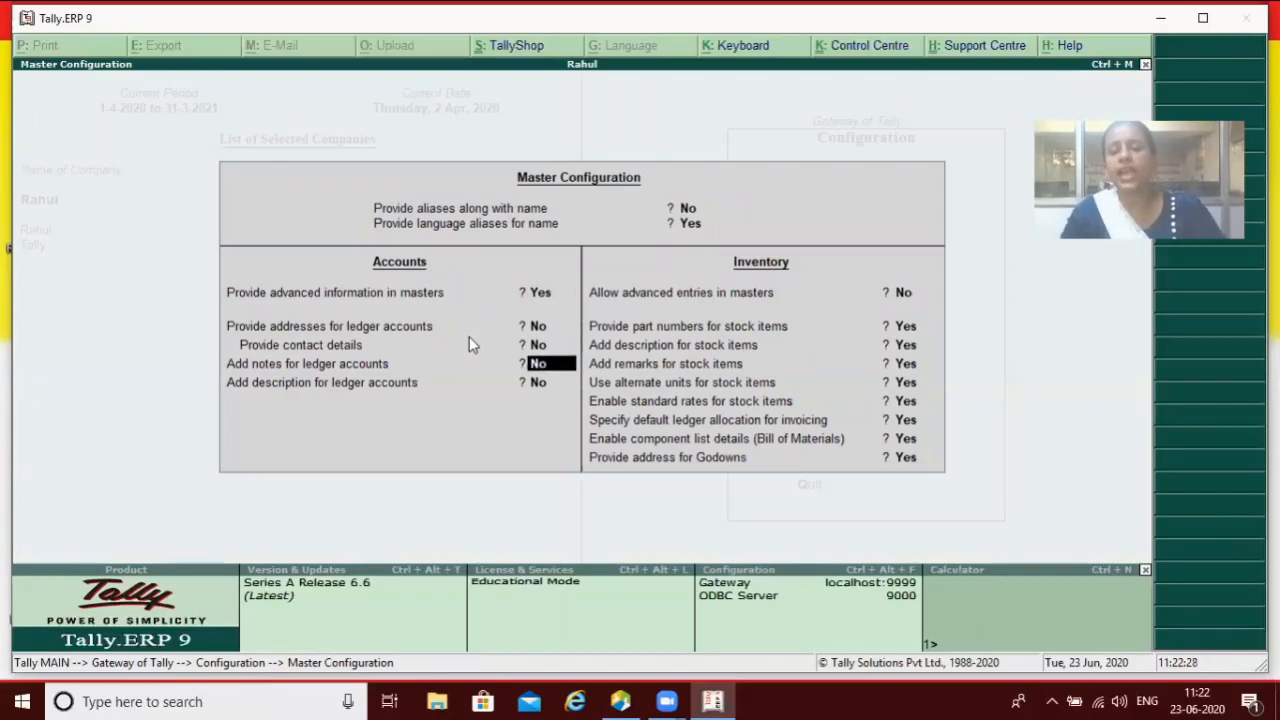
{"action": "key", "text": "Return"}
{"action": "key", "text": "Return"}
{"action": "key", "text": "Return"}
{"action": "key", "text": "Return"}
{"action": "key", "text": "Return"}
{"action": "key", "text": "Return"}
{"action": "key", "text": "Return"}
{"action": "key", "text": "Return"}
{"action": "key", "text": "Return"}
{"action": "key", "text": "Return"}
{"action": "key", "text": "Return"}
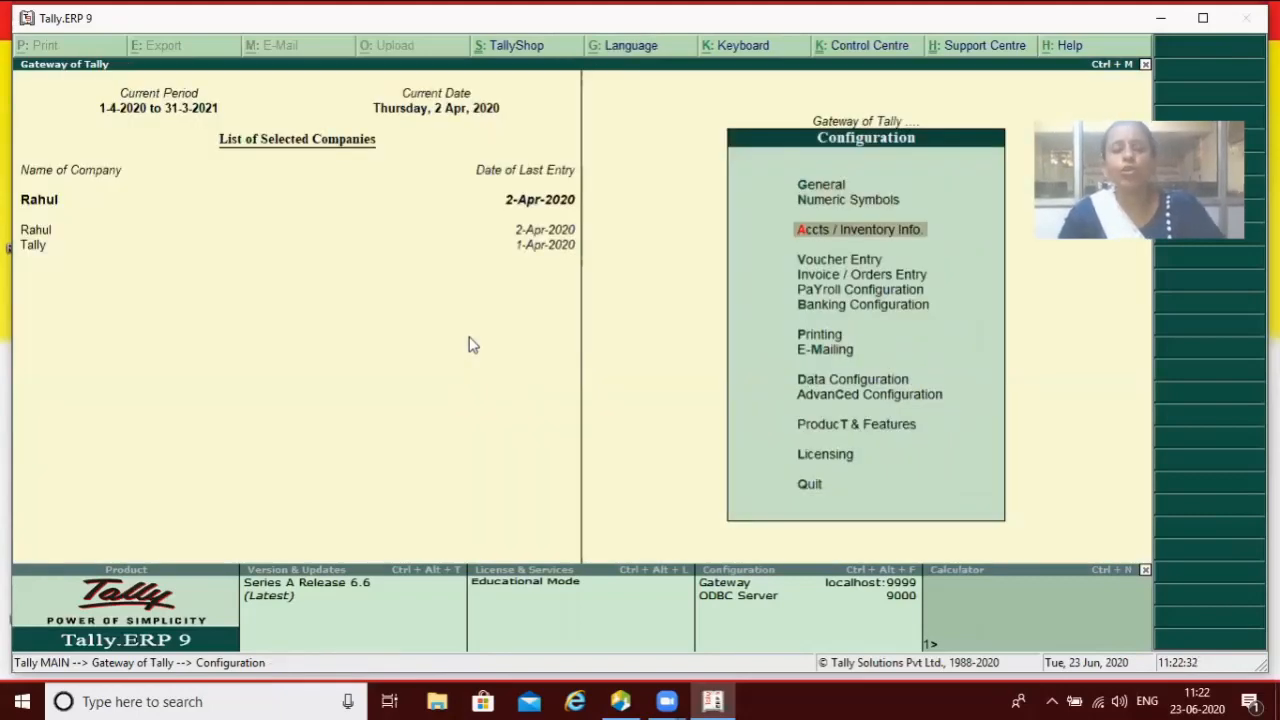
{"action": "key", "text": "Escape"}
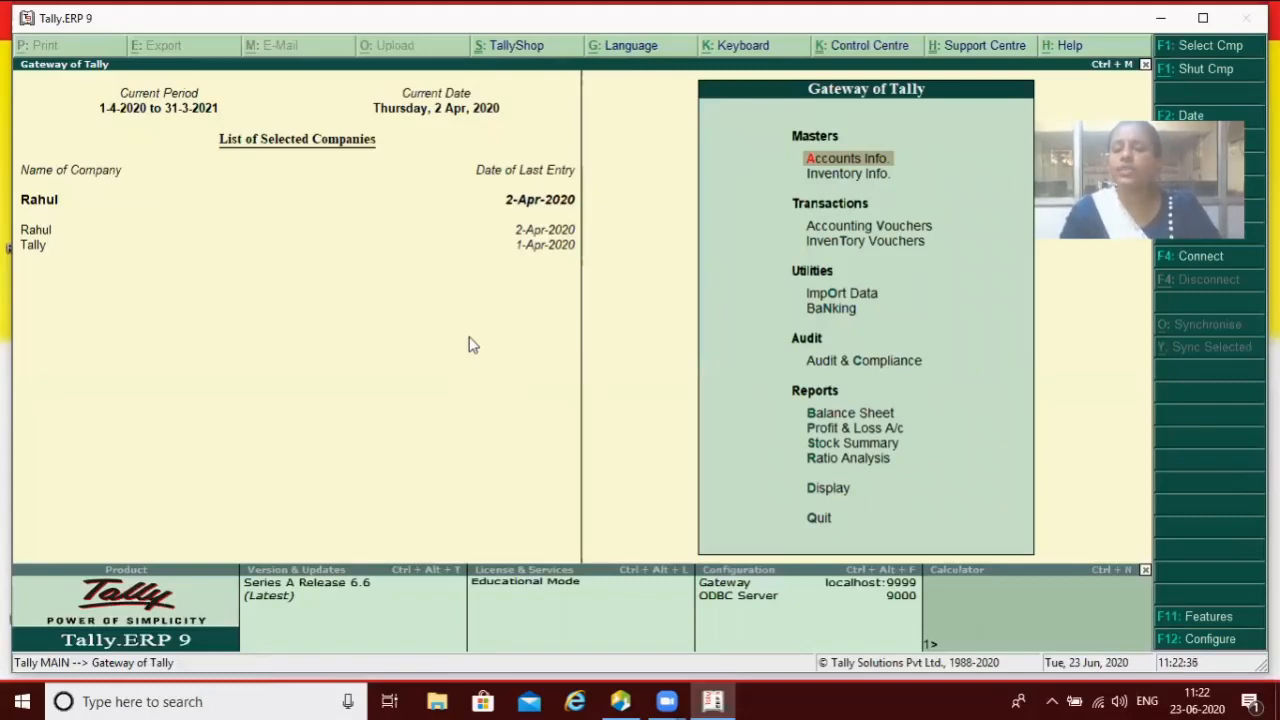
Step: Open a new ledger under Capital Account to confirm mailing and tax fields are gone
{"action": "key", "text": "Return"}
{"action": "key", "text": "Down"}
{"action": "key", "text": "Return"}
{"action": "key", "text": "Return"}
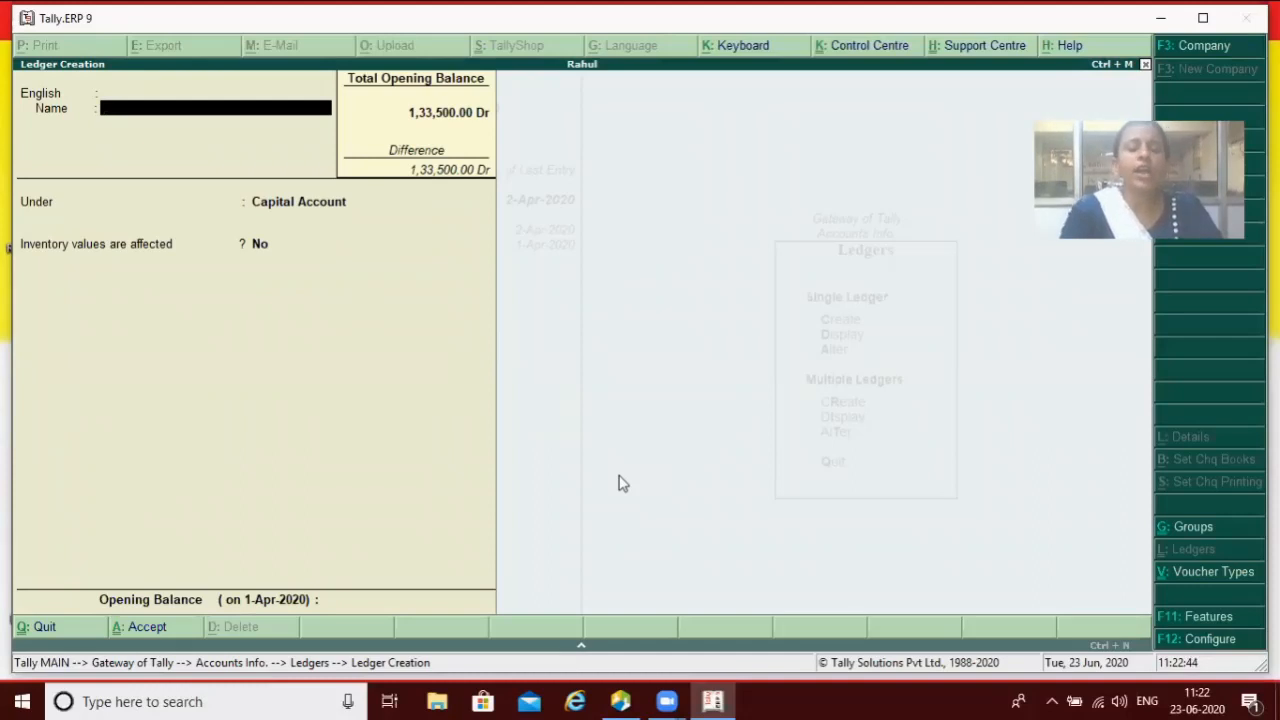
{"action": "key", "text": "XF86MonBrightnessUp"}
{"action": "key", "text": "Escape"}
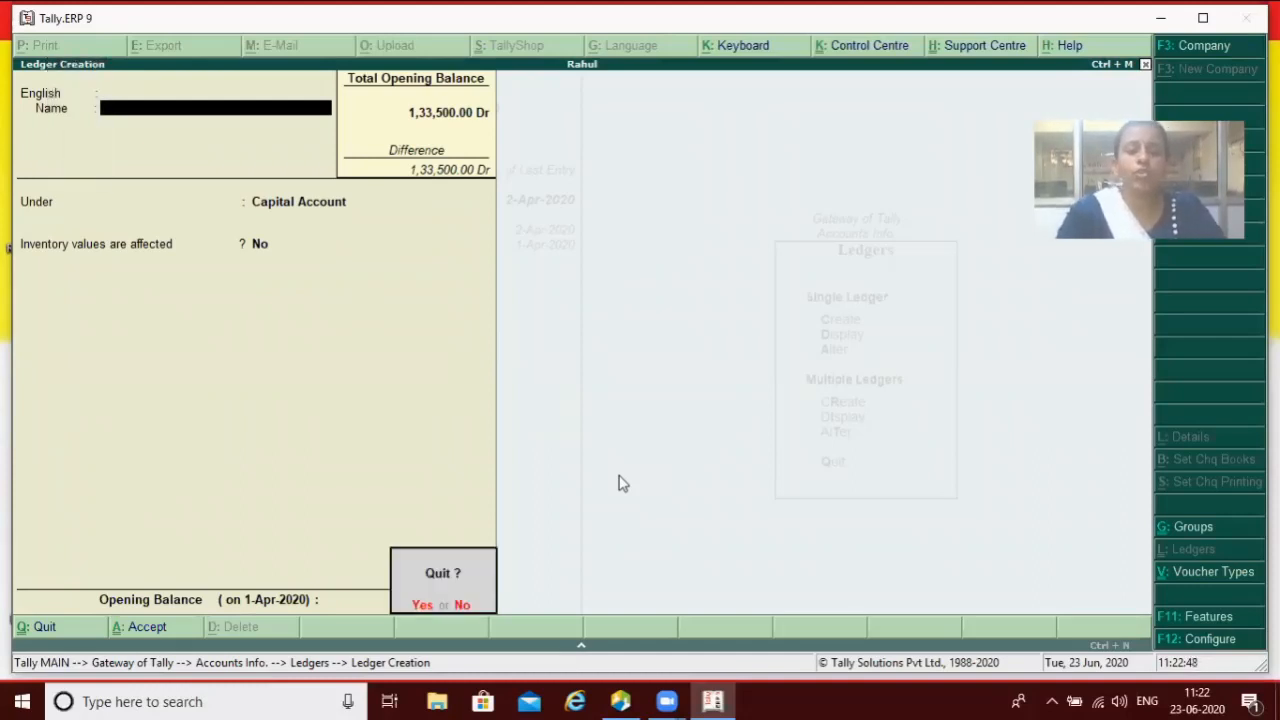
Step: Quit ledger creation and set 'Provide addresses for ledger accounts' back to Yes
{"action": "key", "text": "y"}
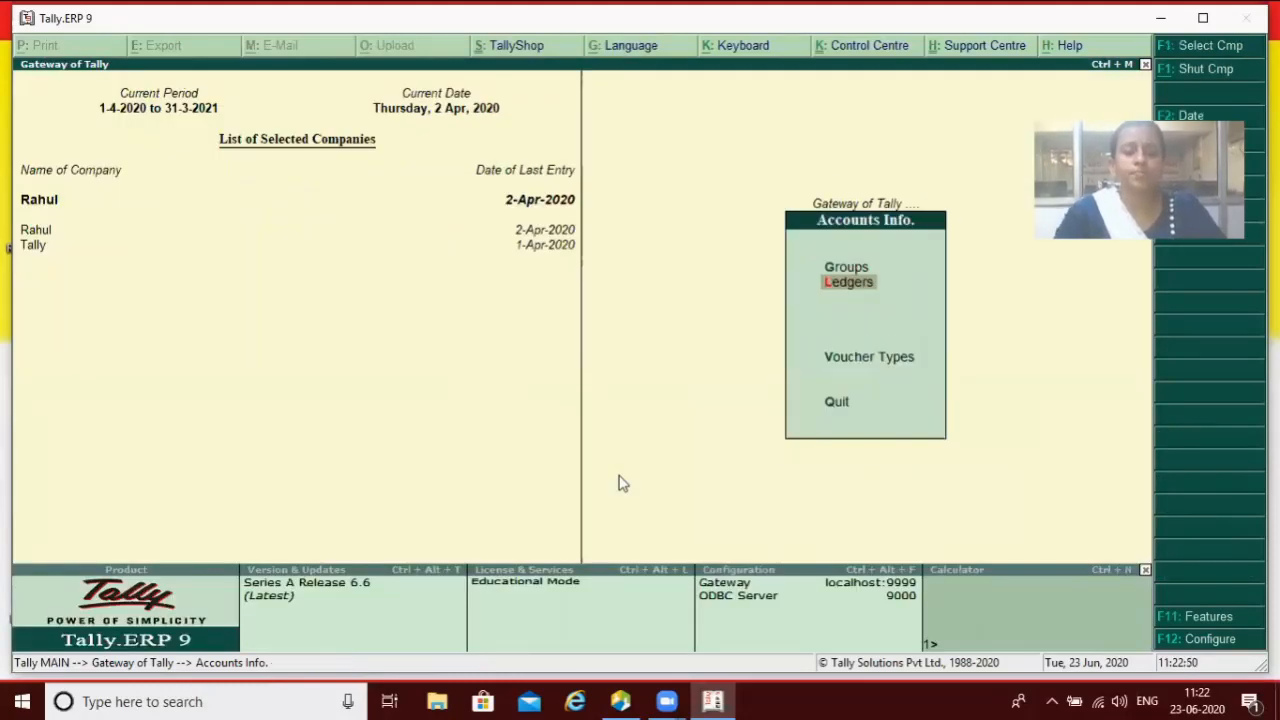
{"action": "key", "text": "F12"}
{"action": "key", "text": "Down"}
{"action": "key", "text": "Down"}
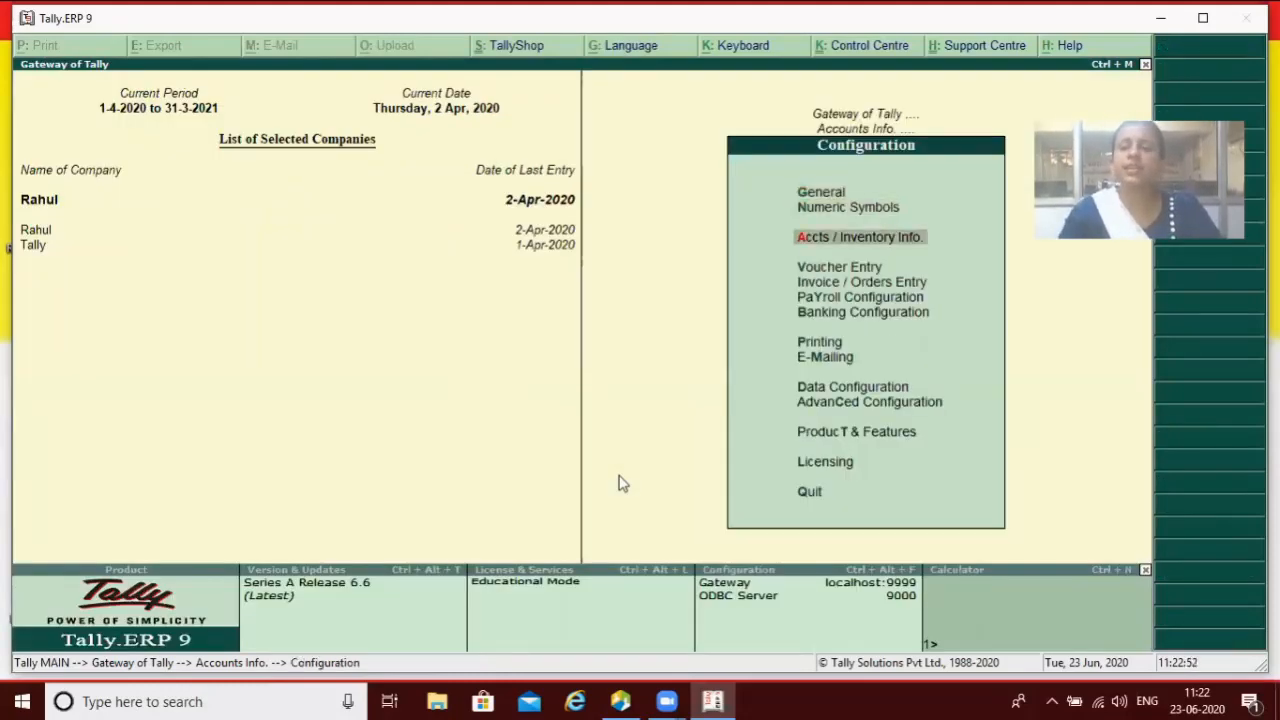
{"action": "key", "text": "Return"}
{"action": "key", "text": "Return"}
{"action": "key", "text": "Return"}
{"action": "key", "text": "Return"}
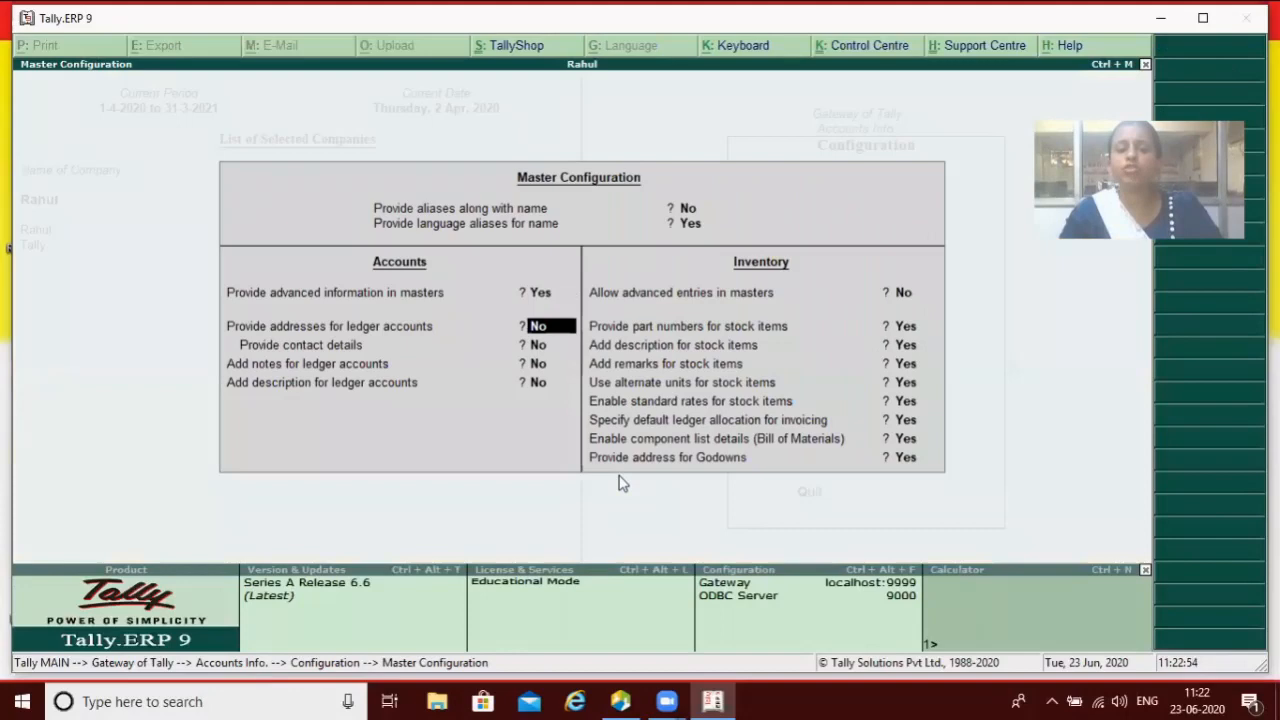
{"action": "key", "text": "y"}
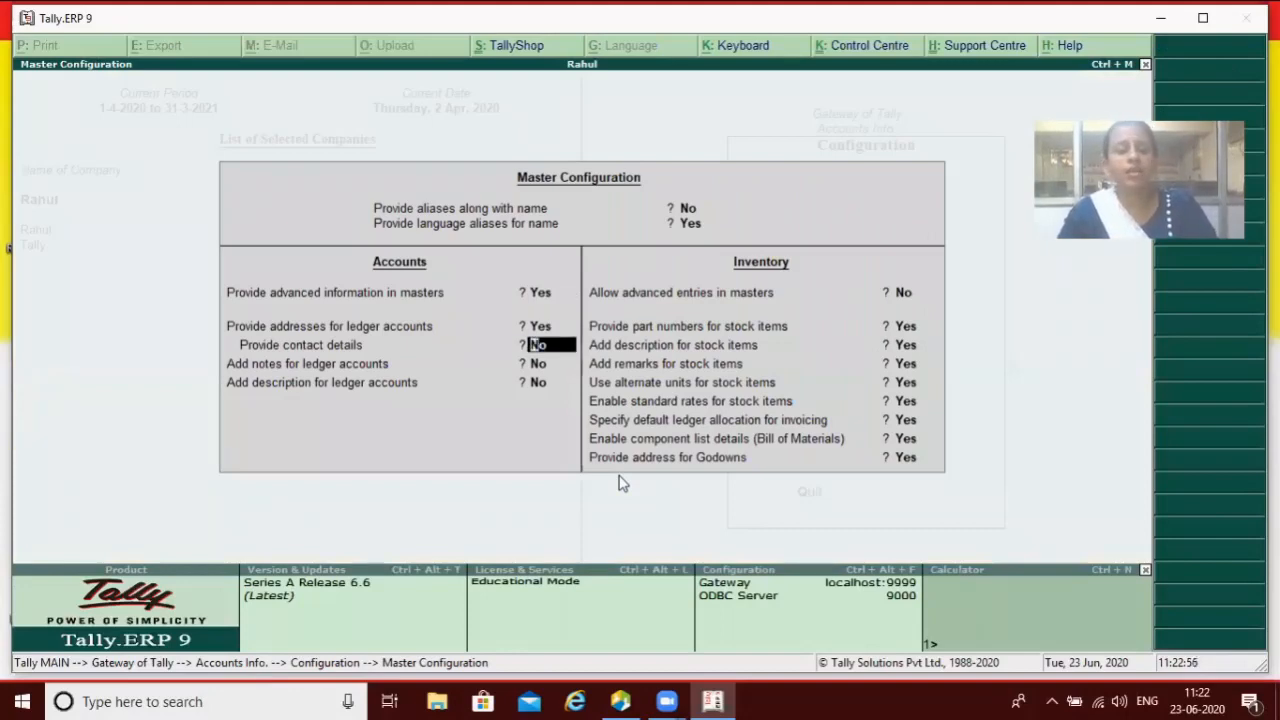
{"action": "key", "text": "Return"}
{"action": "key", "text": "Return"}
{"action": "key", "text": "Return"}
{"action": "key", "text": "Return"}
{"action": "key", "text": "Return"}
{"action": "key", "text": "Return"}
{"action": "key", "text": "Return"}
{"action": "key", "text": "Return"}
{"action": "key", "text": "Return"}
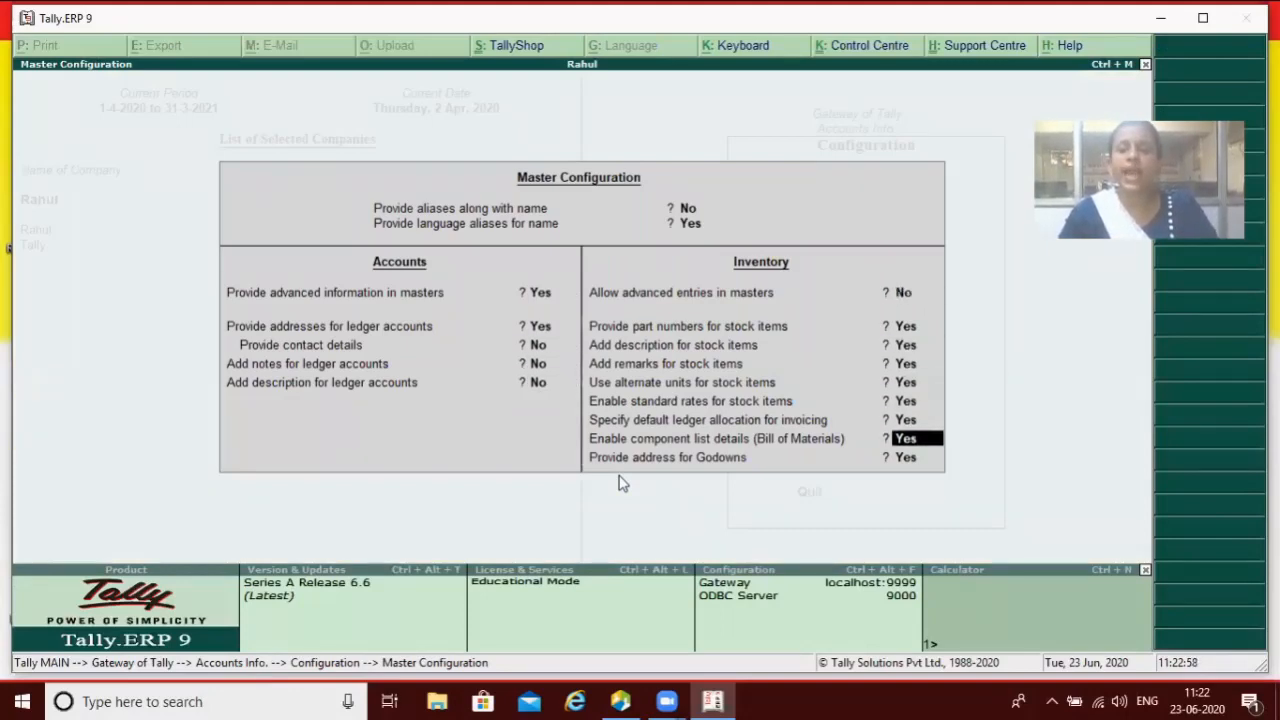
{"action": "key", "text": "Return"}
{"action": "key", "text": "Return"}
{"action": "key", "text": "Return"}
{"action": "key", "text": "Escape"}
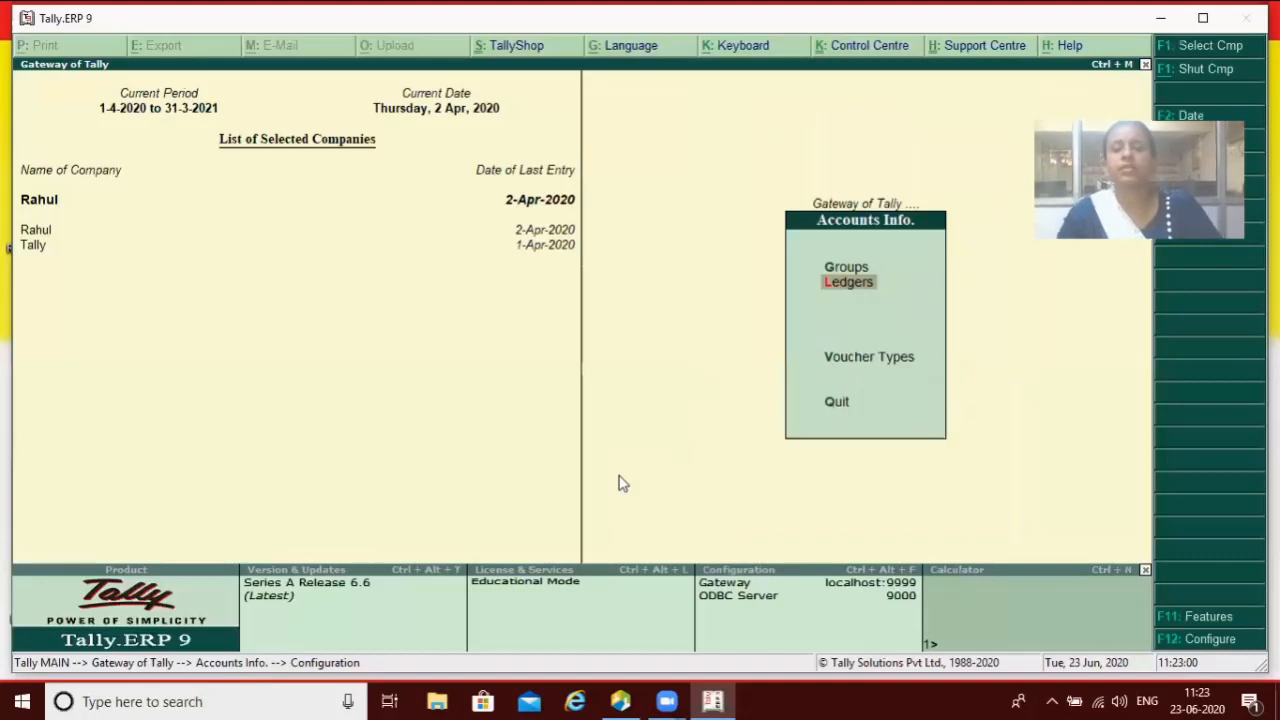
Step: Open a new ledger form showing mailing details and the PAN/IT No. field
{"action": "key", "text": "Return"}
{"action": "key", "text": "Return"}
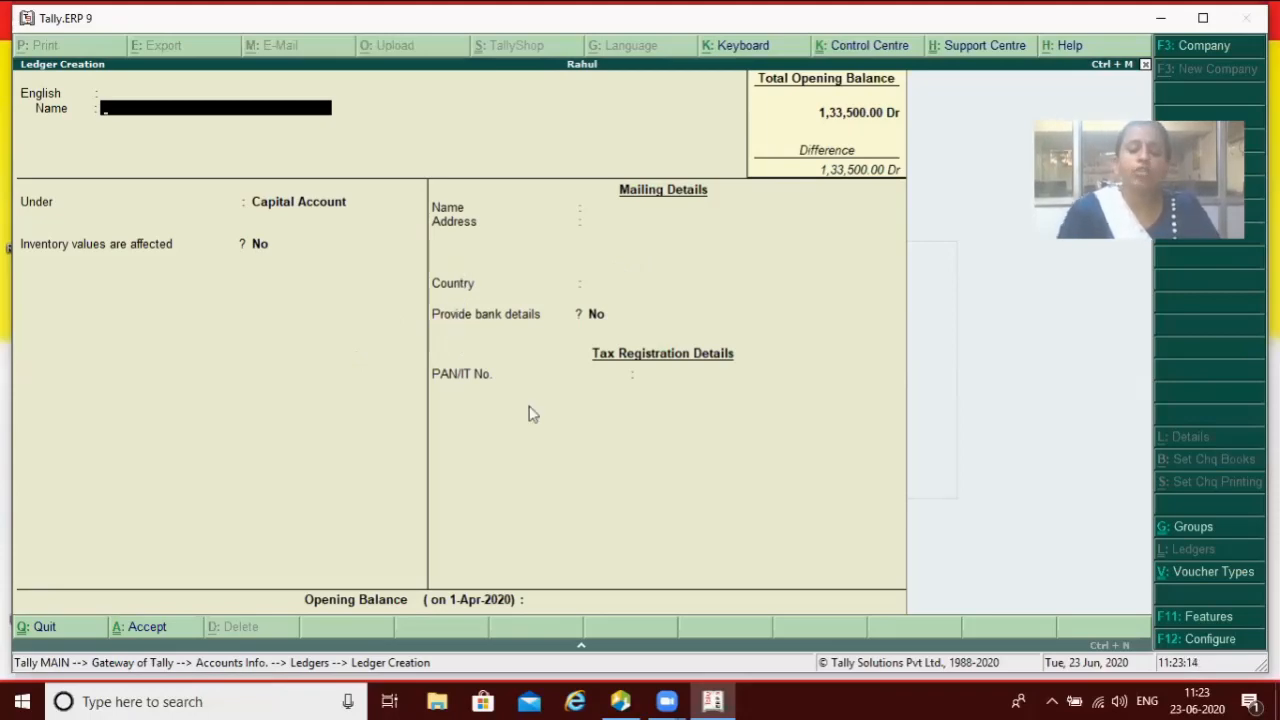
{"action": "key", "text": "F12"}
{"action": "key", "text": "Escape"}
{"action": "key", "text": "Escape"}
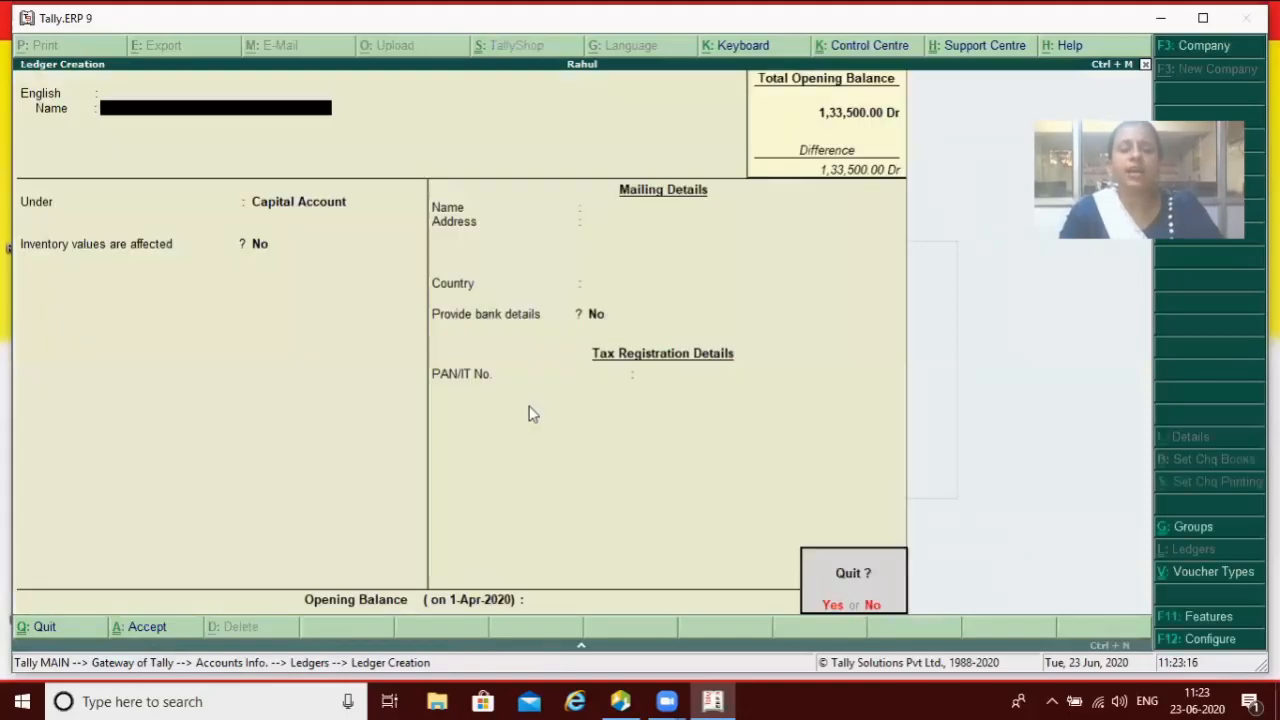
Step: Quit the ledger form and set 'Provide contact details' for ledger accounts to Yes
{"action": "key", "text": "y"}
{"action": "key", "text": "Escape"}
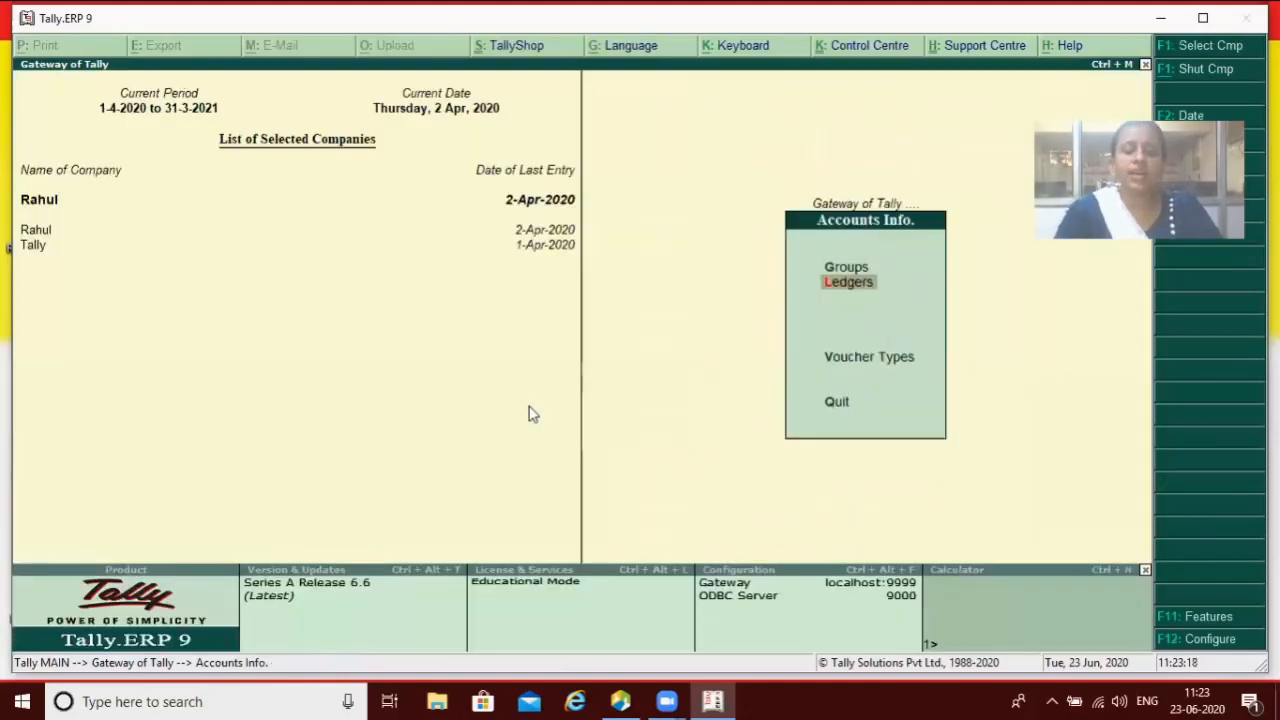
{"action": "key", "text": "F12"}
{"action": "key", "text": "Down"}
{"action": "key", "text": "Down"}
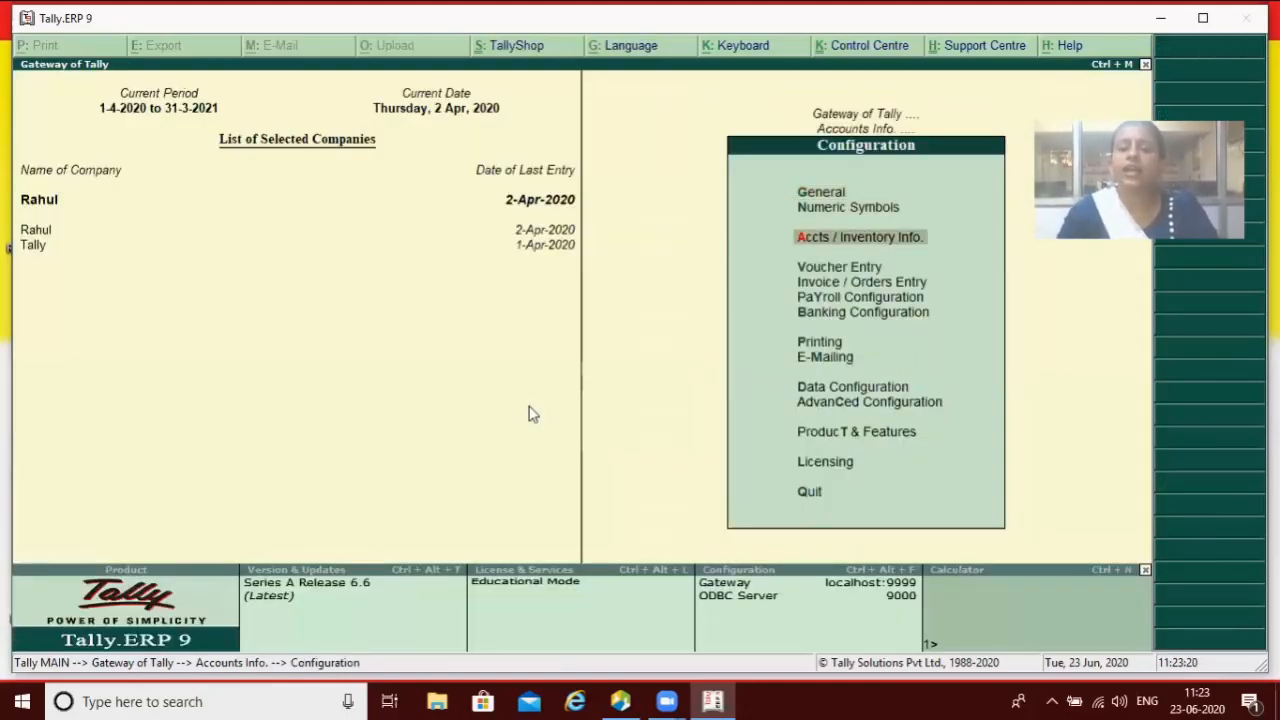
{"action": "key", "text": "Return"}
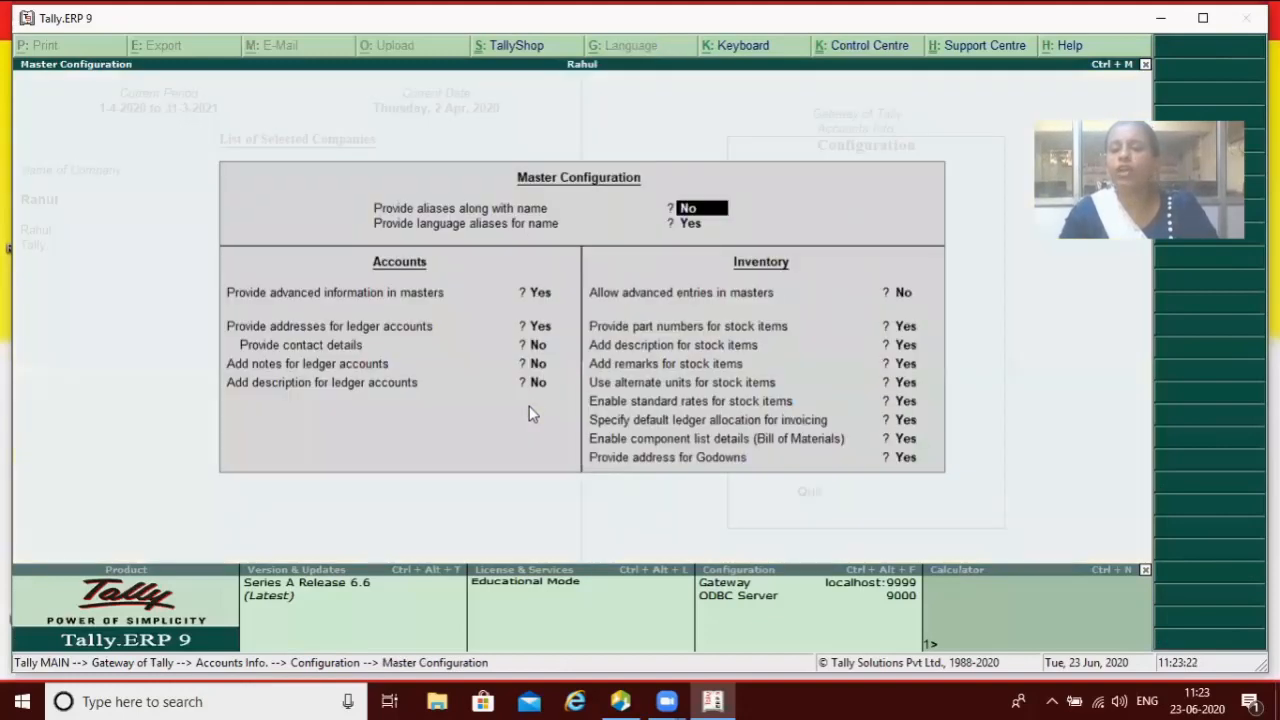
{"action": "key", "text": "Return"}
{"action": "key", "text": "Return"}
{"action": "key", "text": "Return"}
{"action": "key", "text": "Return"}
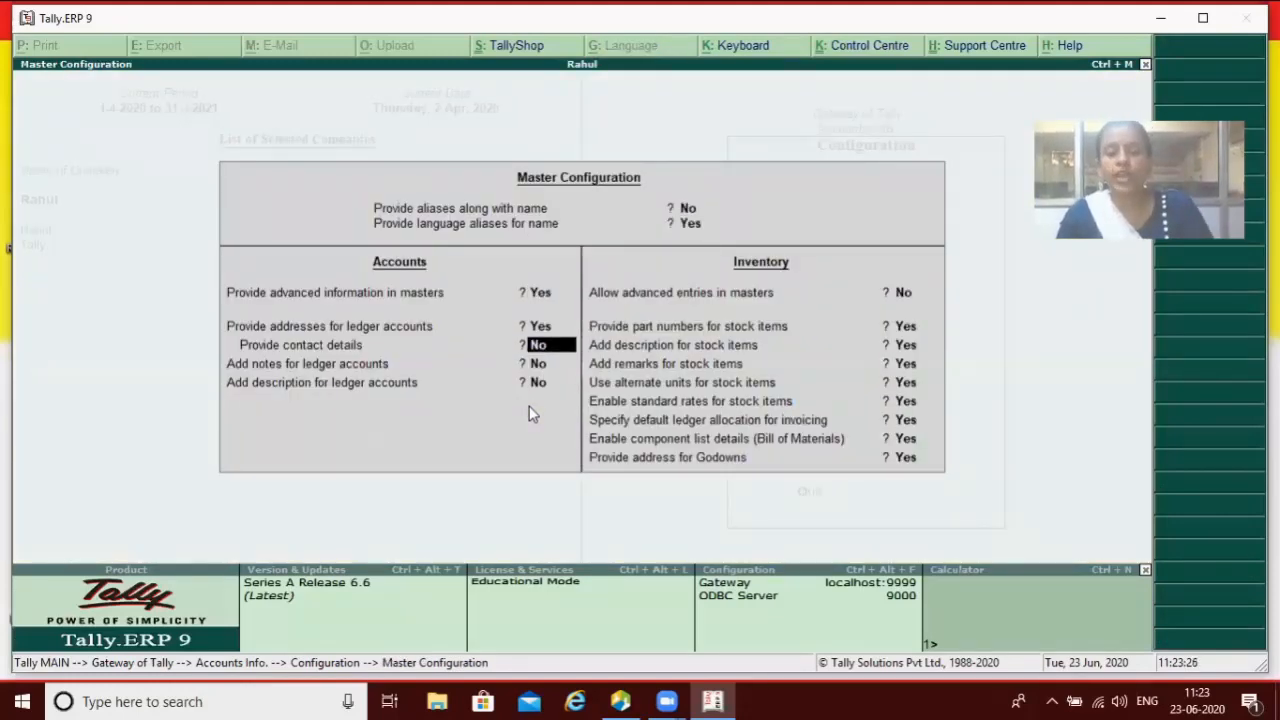
{"action": "key", "text": "y"}
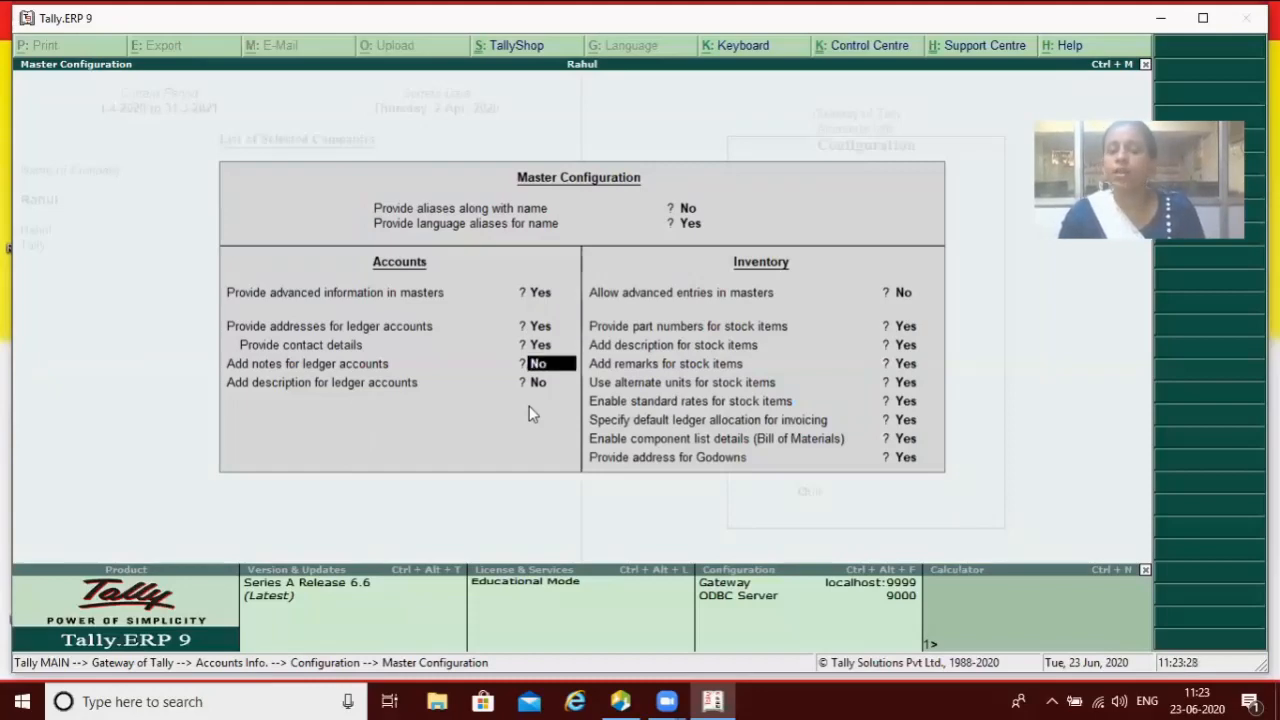
{"action": "key", "text": "Return"}
{"action": "key", "text": "Return"}
{"action": "key", "text": "Return"}
{"action": "key", "text": "Return"}
{"action": "key", "text": "Return"}
{"action": "key", "text": "Return"}
{"action": "key", "text": "Return"}
{"action": "key", "text": "Return"}
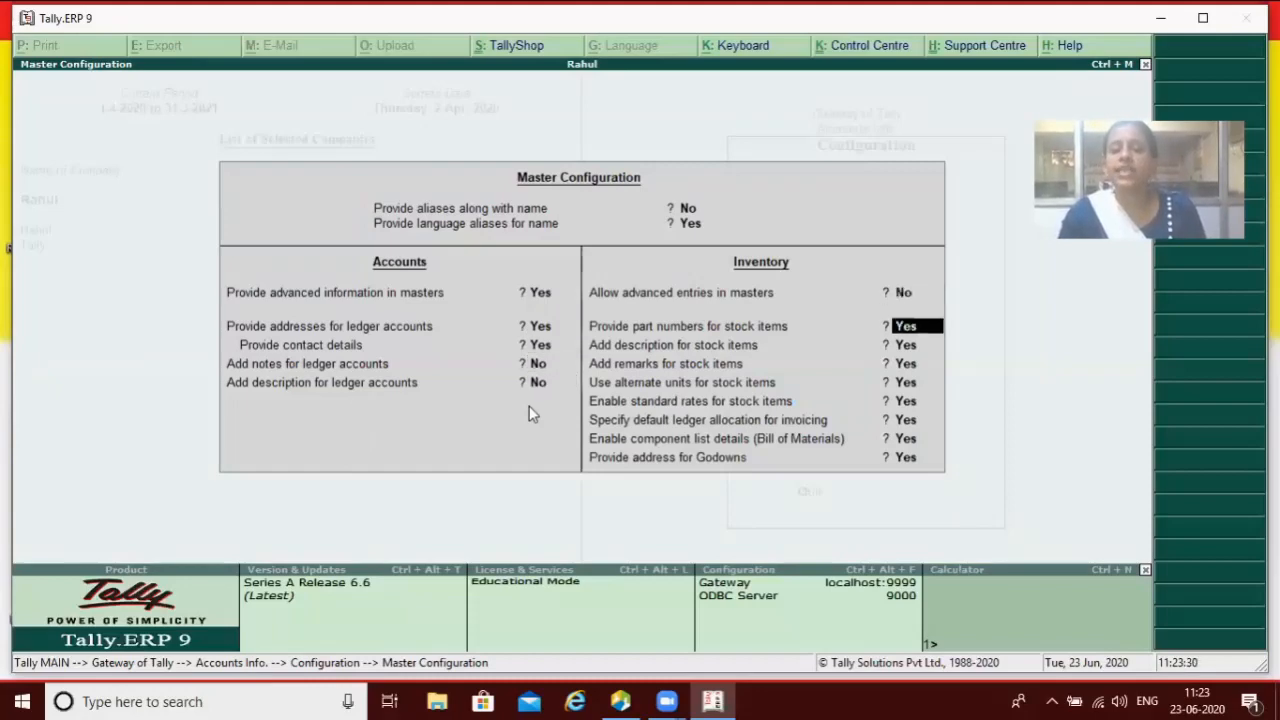
{"action": "key", "text": "Return"}
{"action": "key", "text": "Return"}
{"action": "key", "text": "Return"}
{"action": "key", "text": "Return"}
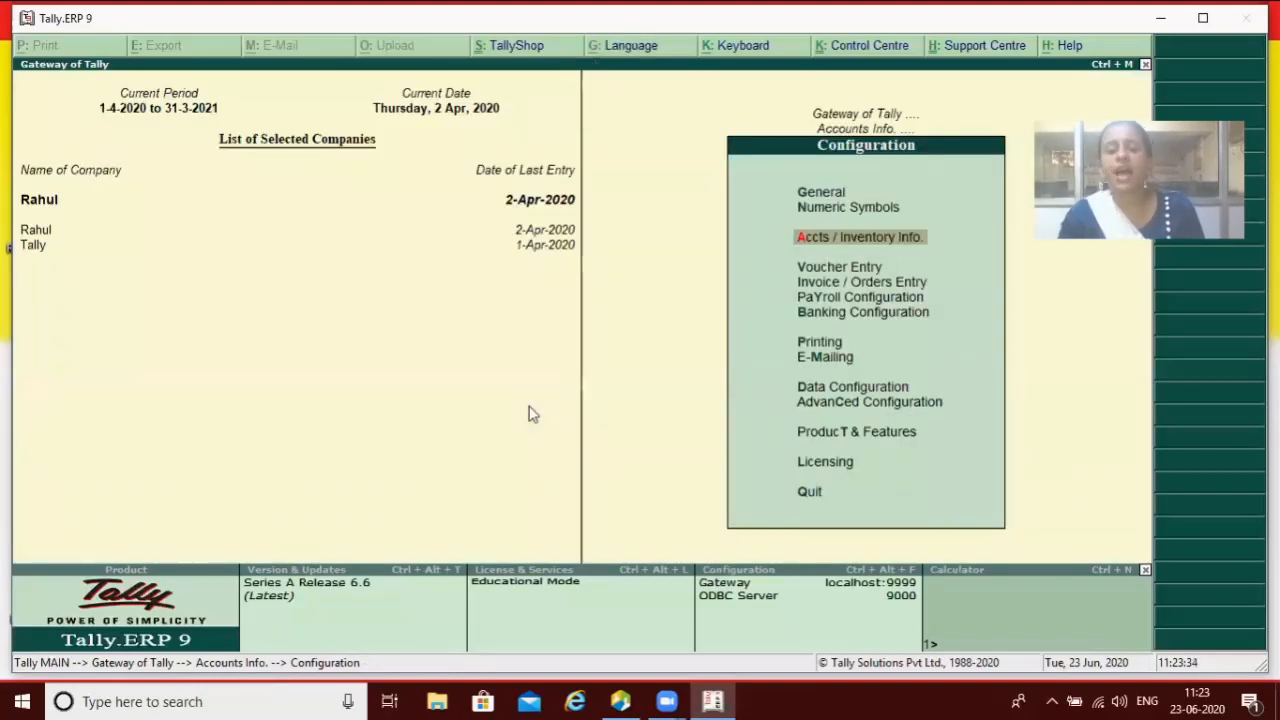
{"action": "key", "text": "Escape"}
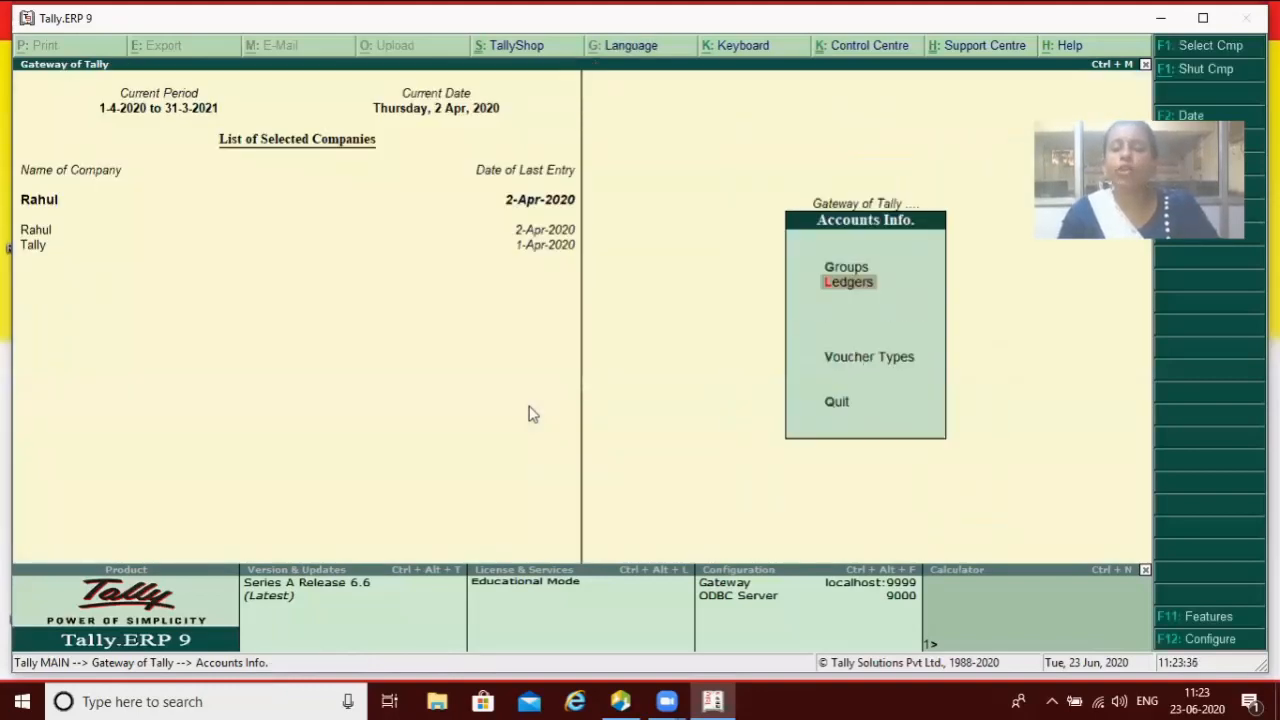
Step: Check a new ledger form for contact fields, then return to configuration
{"action": "key", "text": "Return"}
{"action": "key", "text": "Return"}
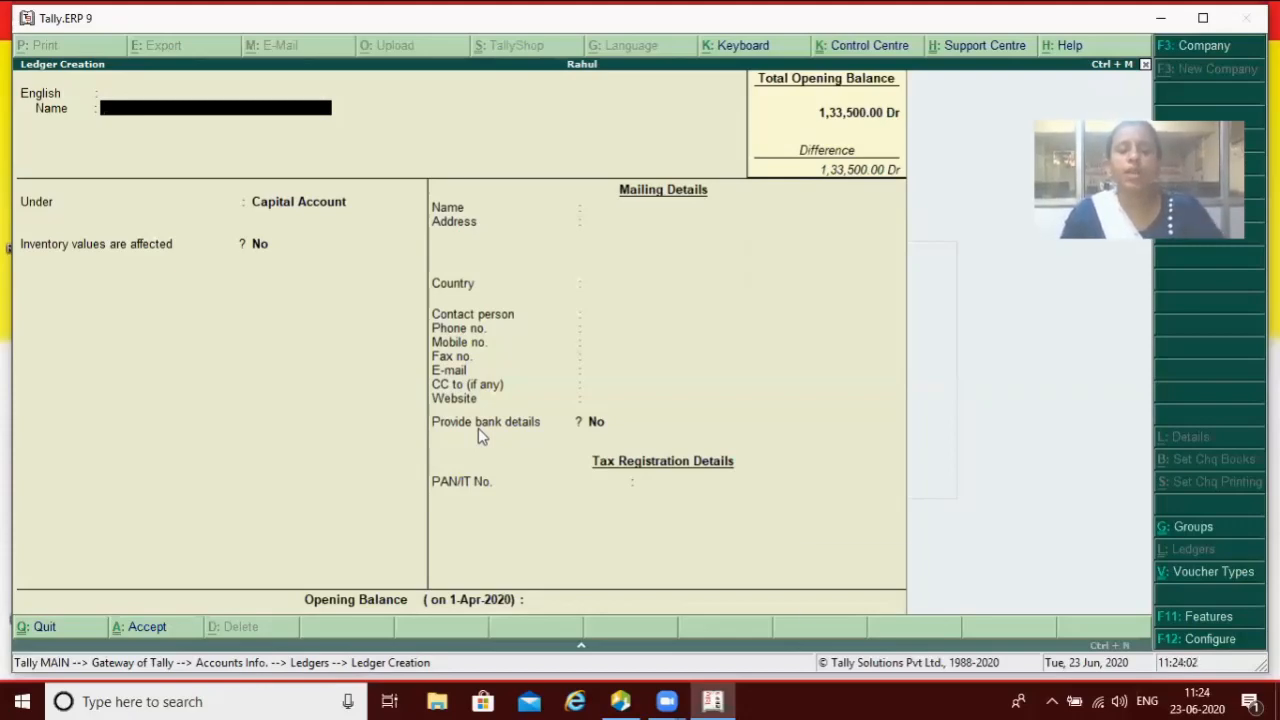
{"action": "key", "text": "Escape"}
{"action": "key", "text": "Escape"}
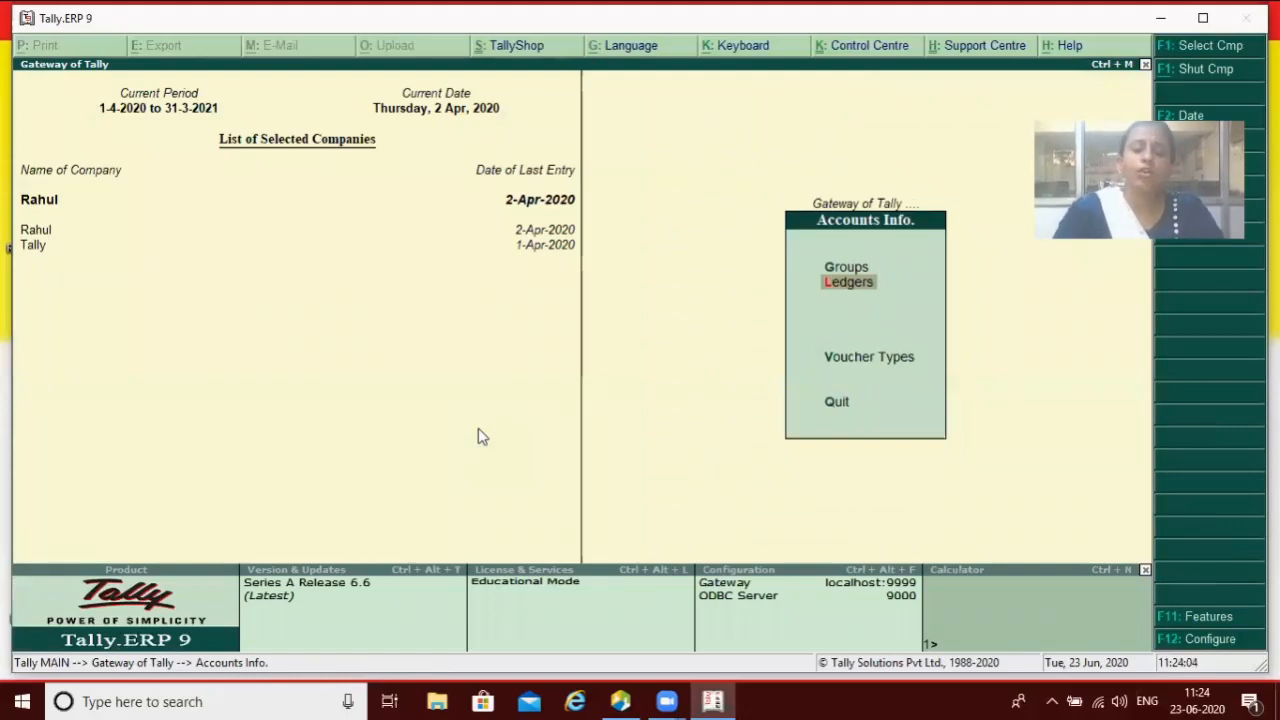
{"action": "key", "text": "F12"}
Step: Set 'Add notes for ledger accounts' to Yes in Master Configuration and accept
{"action": "key", "text": "Down"}
{"action": "key", "text": "Down"}
{"action": "key", "text": "Return"}
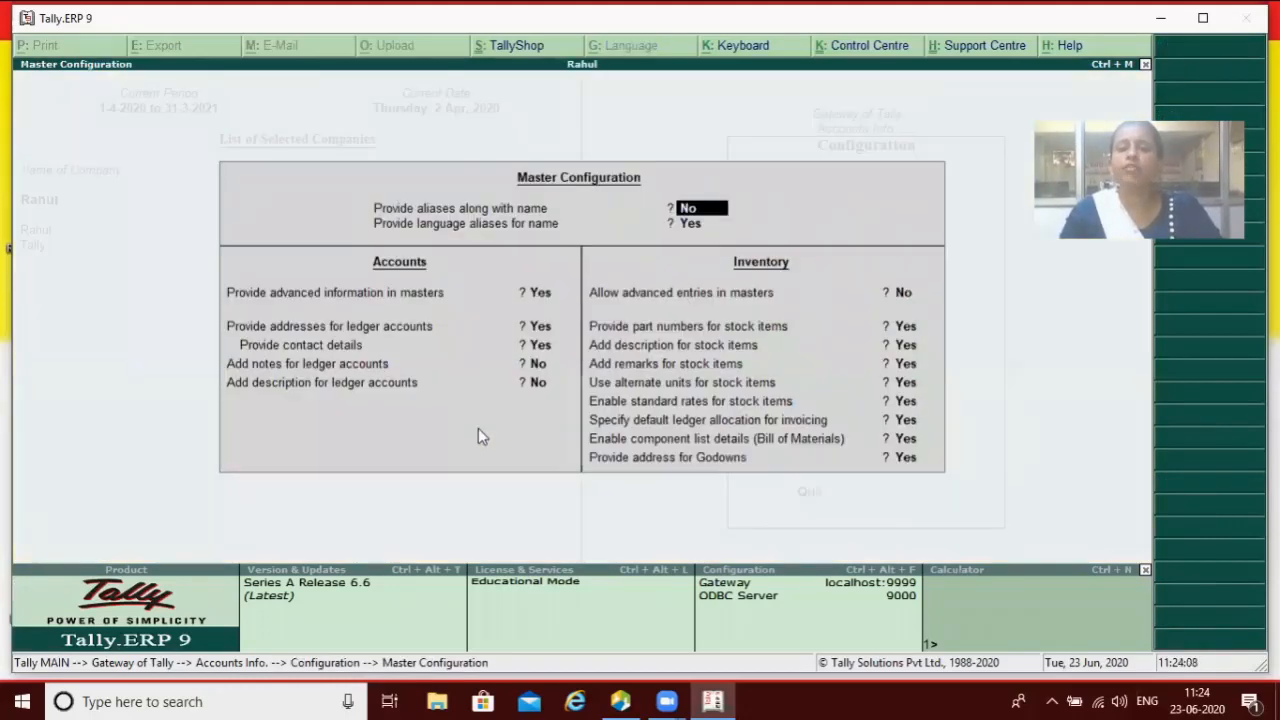
{"action": "key", "text": "Return"}
{"action": "key", "text": "Return"}
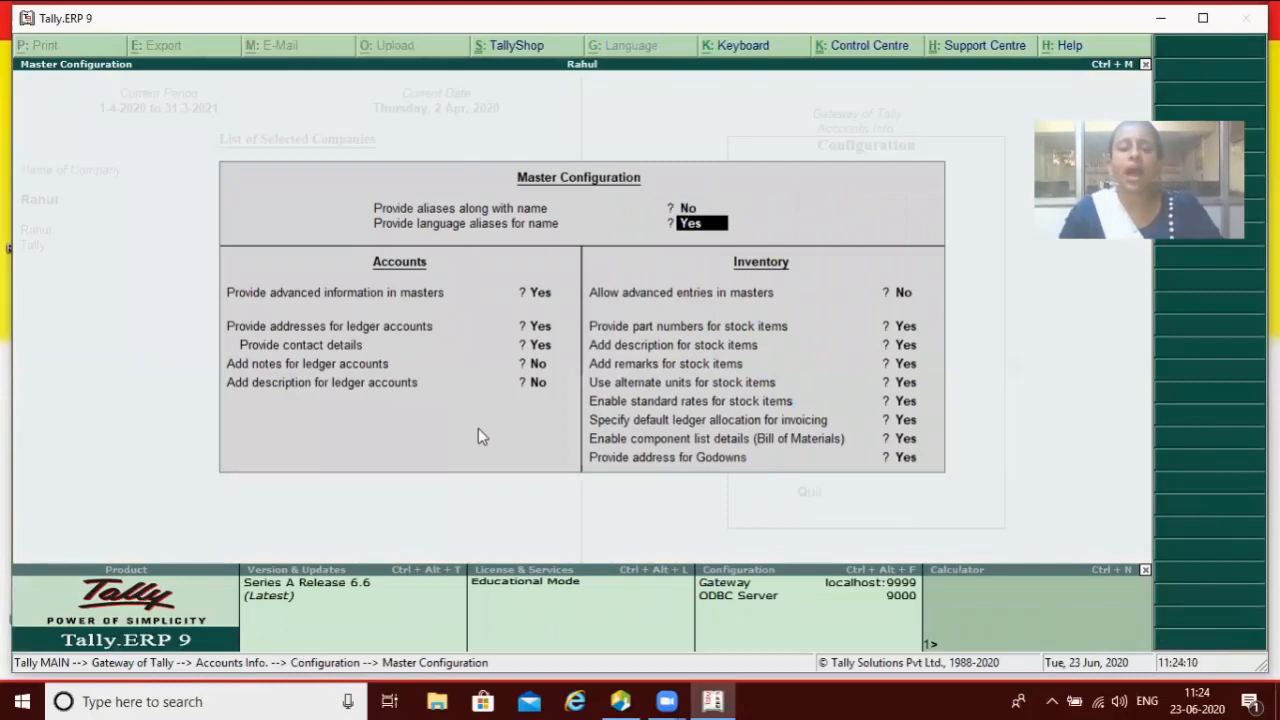
{"action": "key", "text": "Return"}
{"action": "key", "text": "Return"}
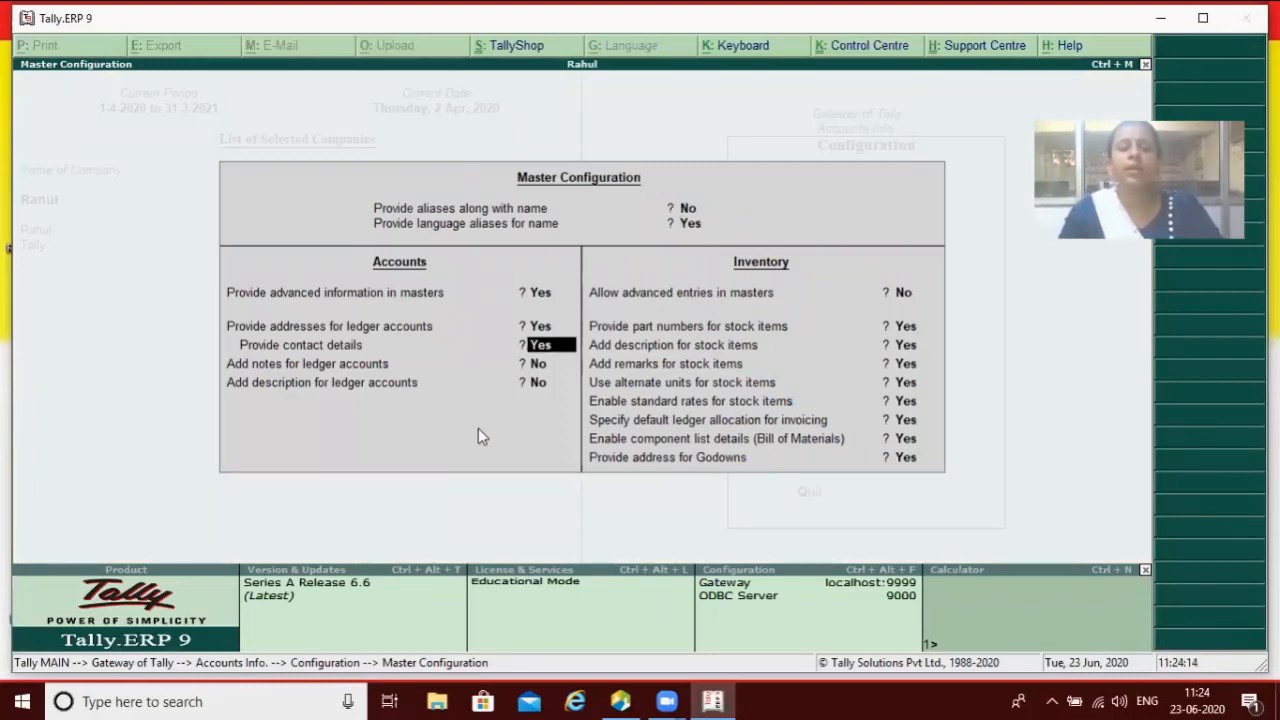
{"action": "key", "text": "Return"}
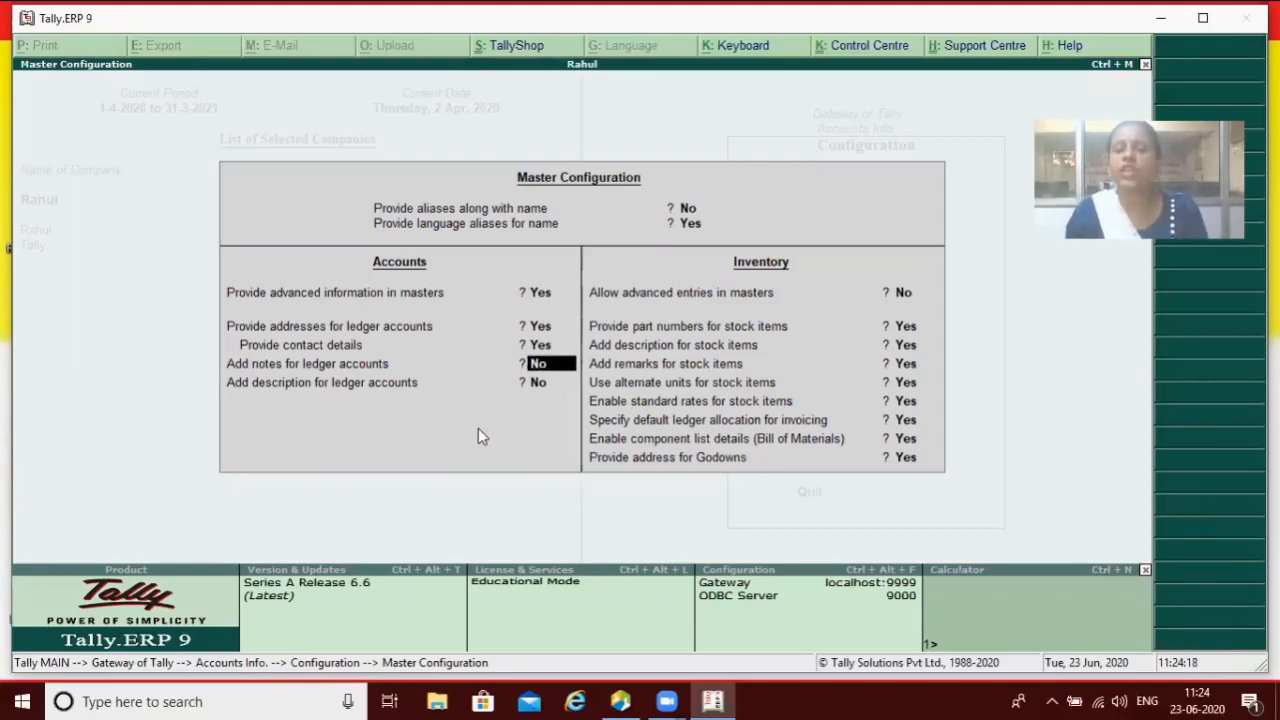
{"action": "type", "text": "y"}
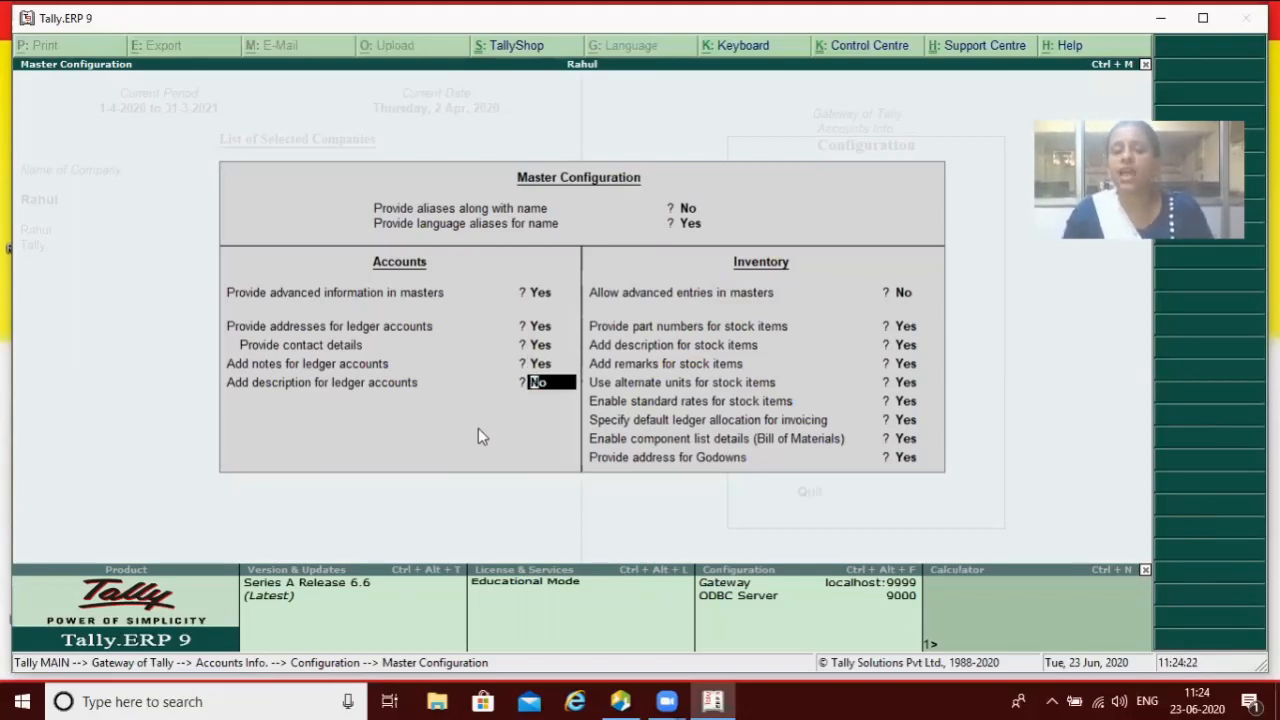
{"action": "key", "text": "Return"}
{"action": "key", "text": "Return"}
{"action": "key", "text": "Return"}
{"action": "key", "text": "Return"}
{"action": "key", "text": "Return"}
{"action": "key", "text": "Return"}
{"action": "key", "text": "Return"}
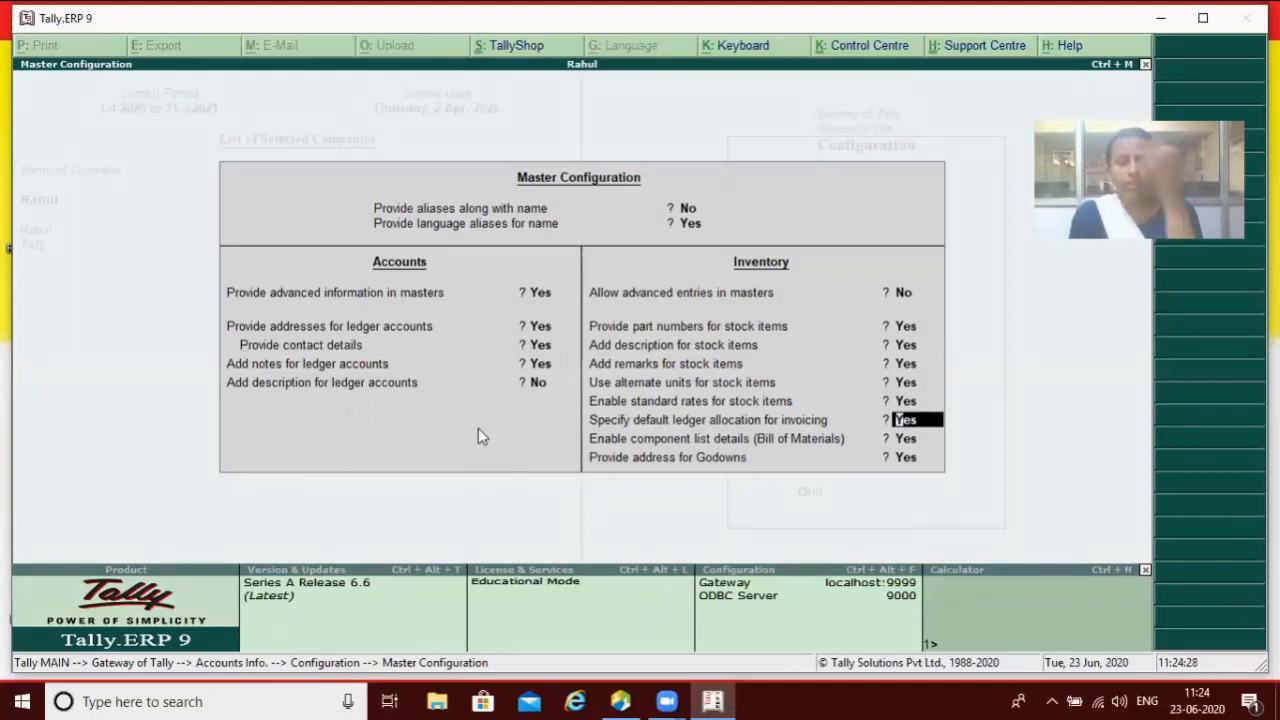
{"action": "key", "text": "Return"}
{"action": "key", "text": "Return"}
{"action": "key", "text": "Return"}
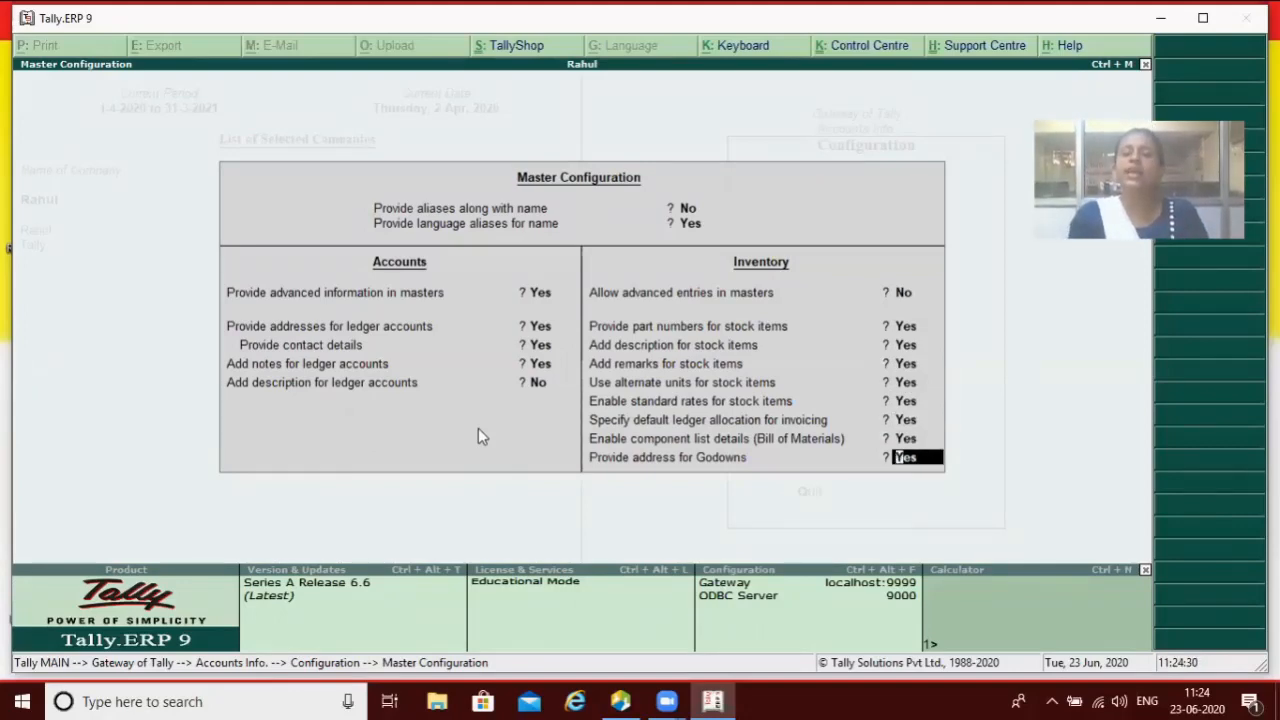
{"action": "key", "text": "Escape"}
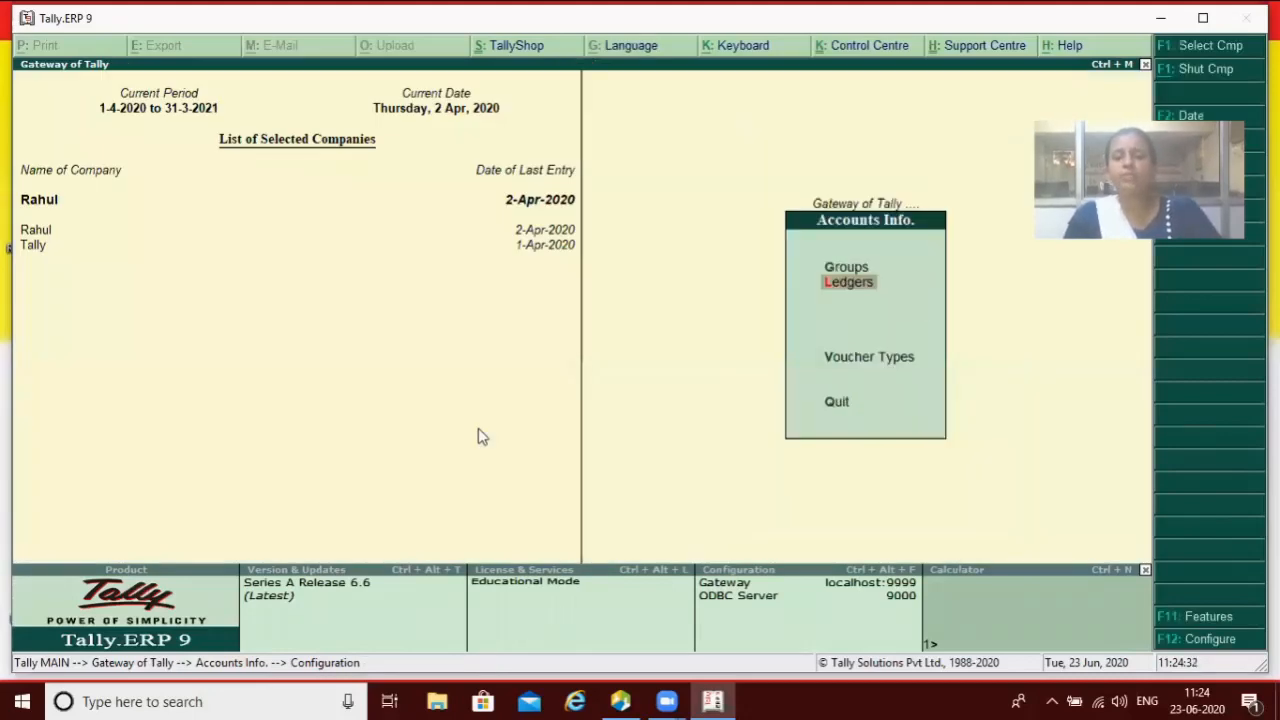
Step: Create a ledger named Pur, type sample text 'Sddvsd' in Notes, then erase it
{"action": "key", "text": "Return"}
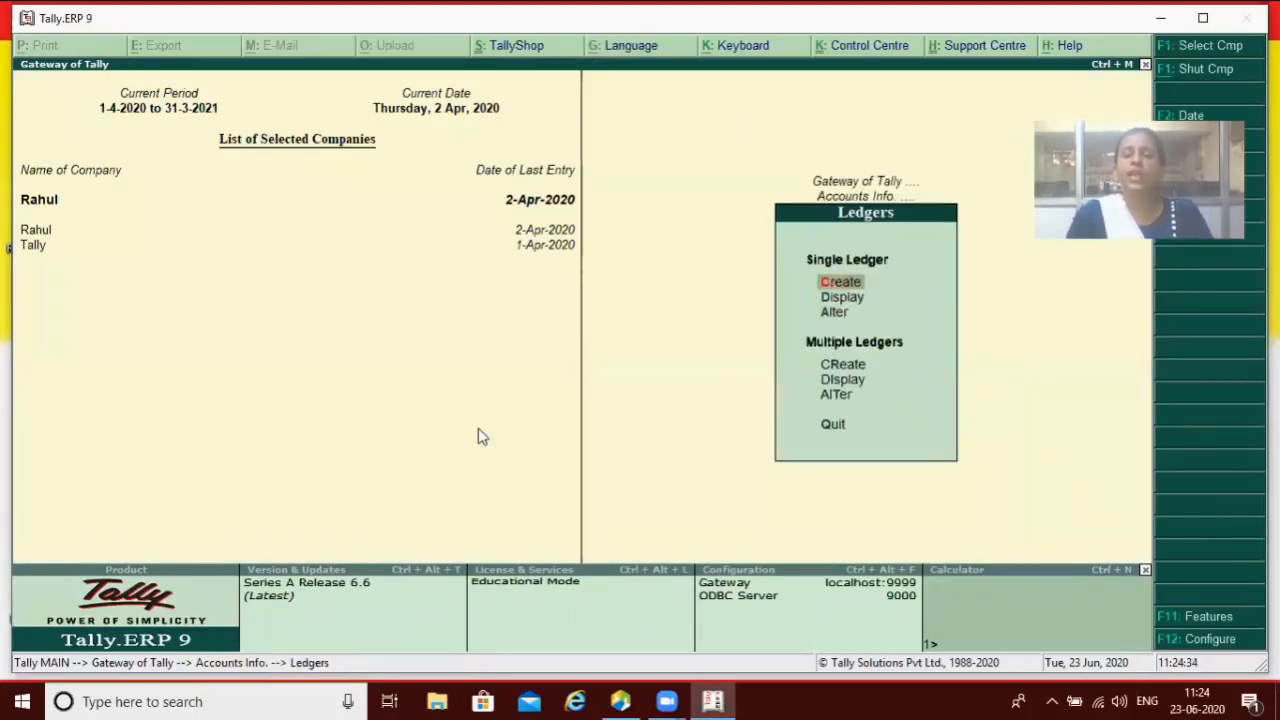
{"action": "key", "text": "Return"}
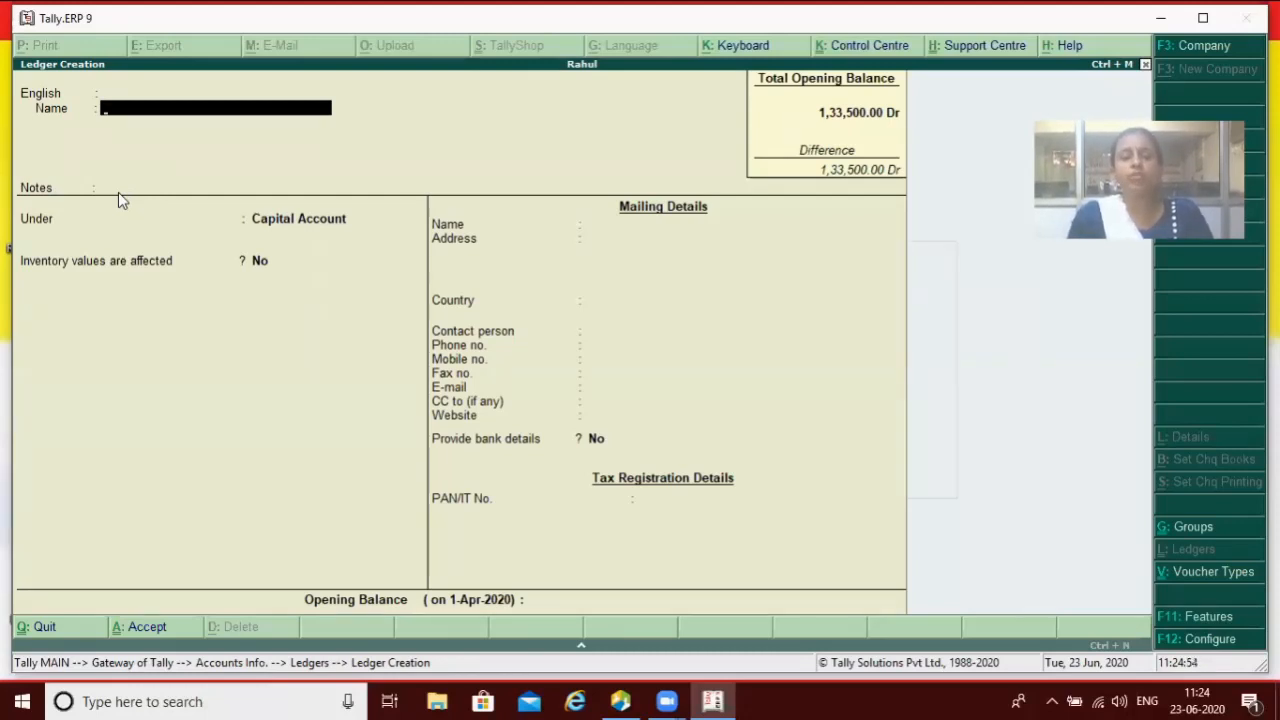
{"action": "type", "text": "Pur"}
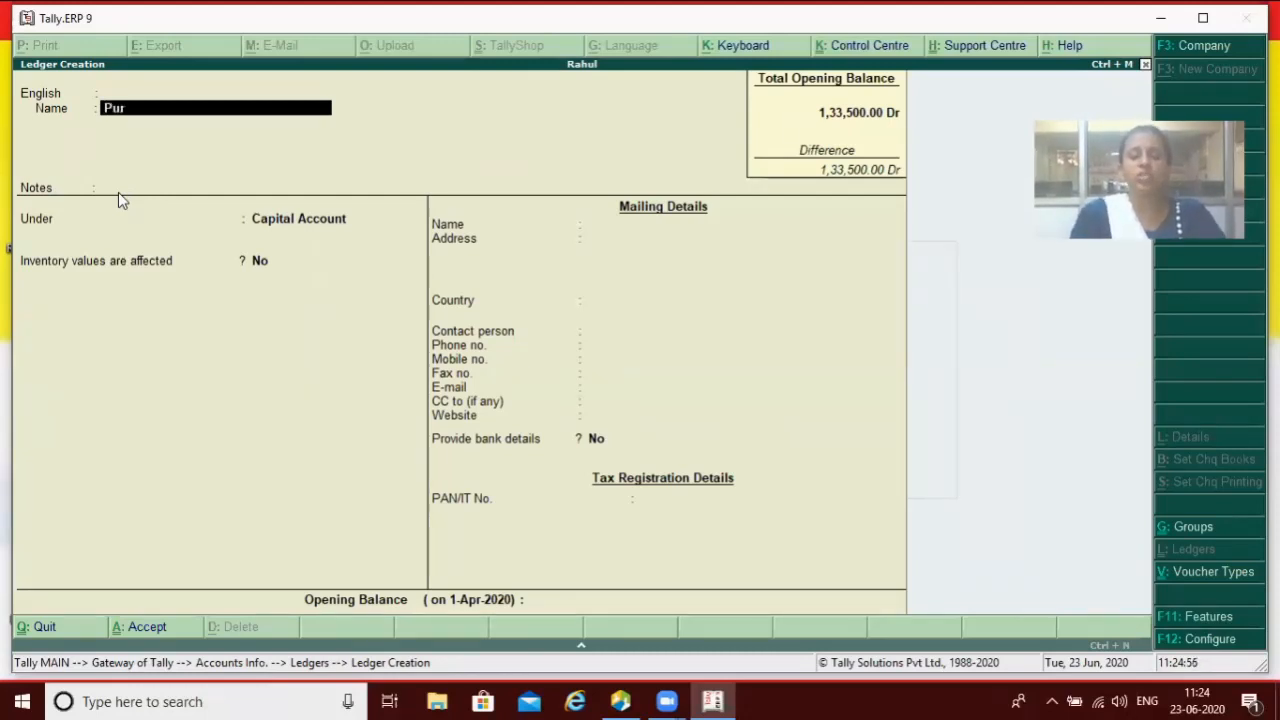
{"action": "key", "text": "Return"}
{"action": "key", "text": "Return"}
{"action": "key", "text": "Return"}
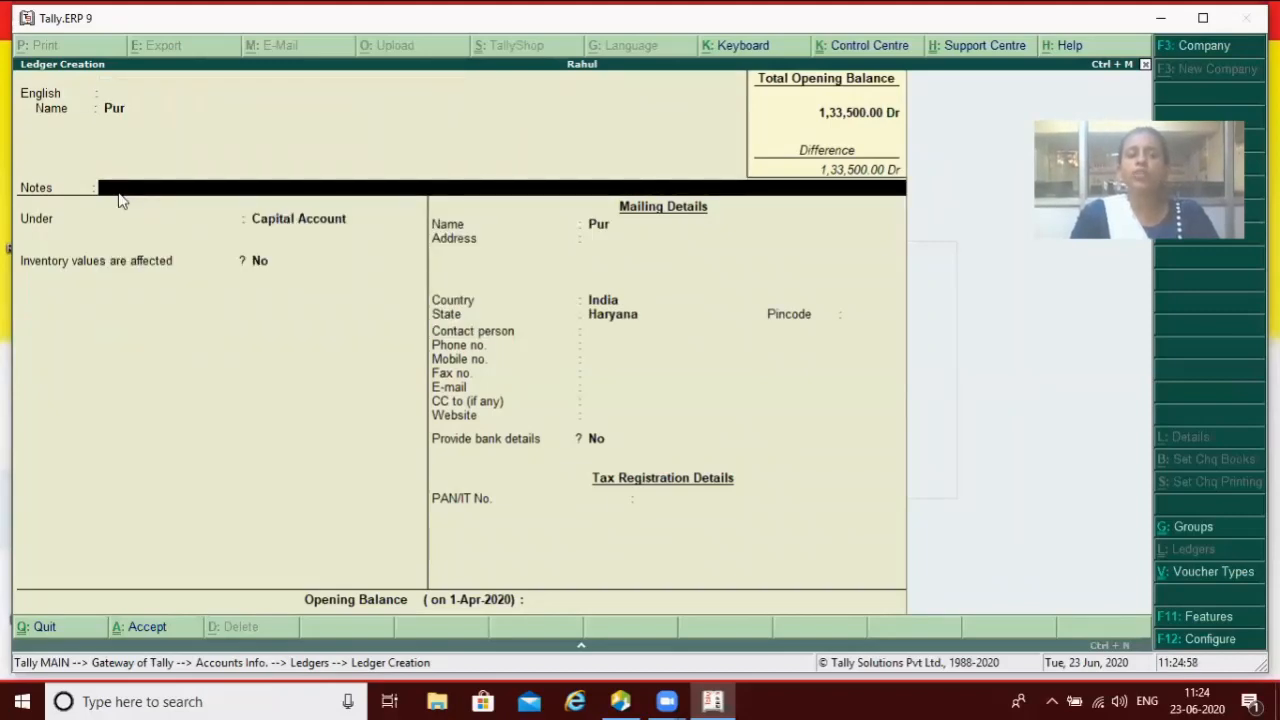
{"action": "type", "text": "Sddvsd"}
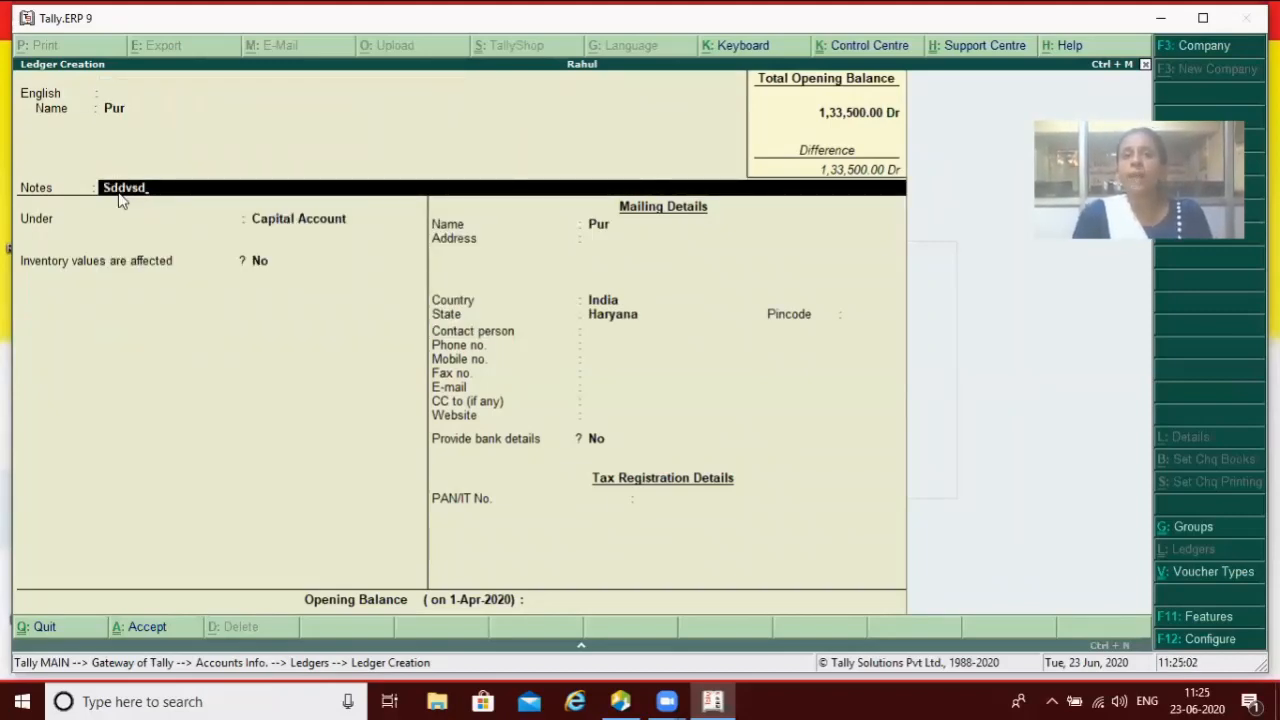
{"action": "key", "text": "BackSpace"}
{"action": "key", "text": "BackSpace"}
{"action": "key", "text": "BackSpace"}
{"action": "key", "text": "BackSpace"}
{"action": "key", "text": "BackSpace"}
{"action": "key", "text": "BackSpace"}
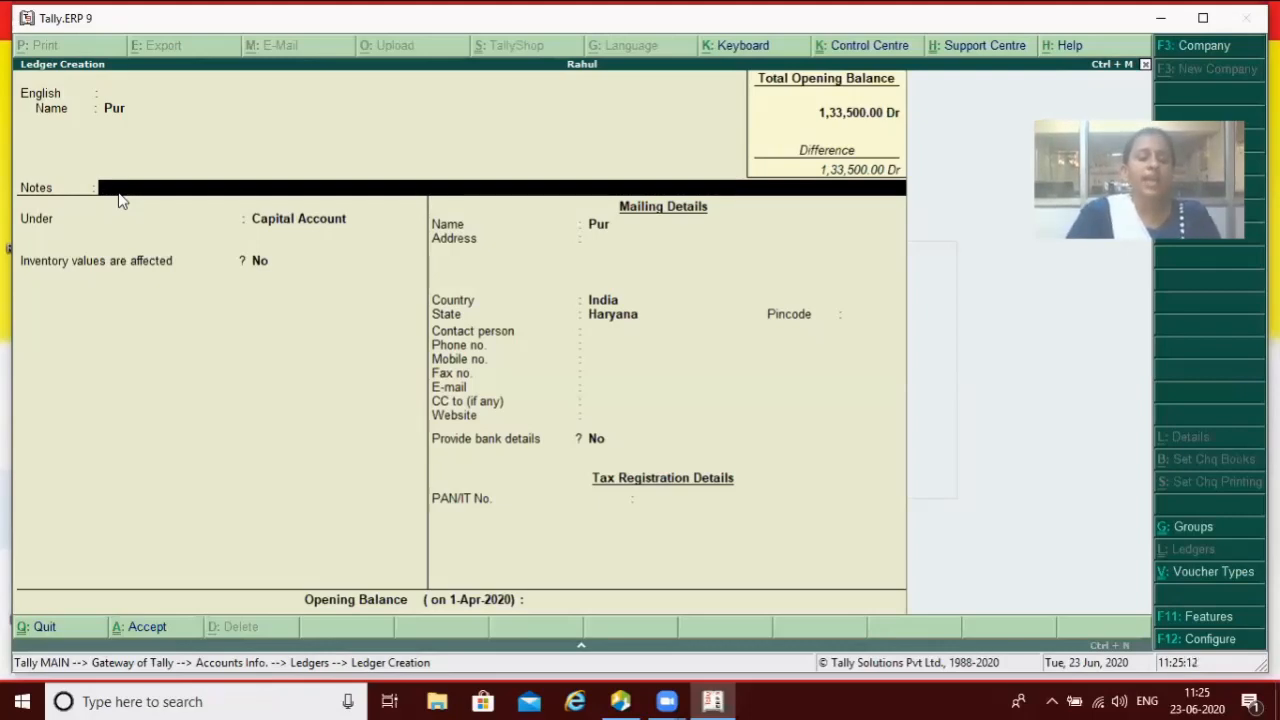
Step: Discard the Pur ledger and set 'Add notes for ledger accounts' to No
{"action": "key", "text": "Escape"}
{"action": "key", "text": "Return"}
{"action": "key", "text": "Escape"}
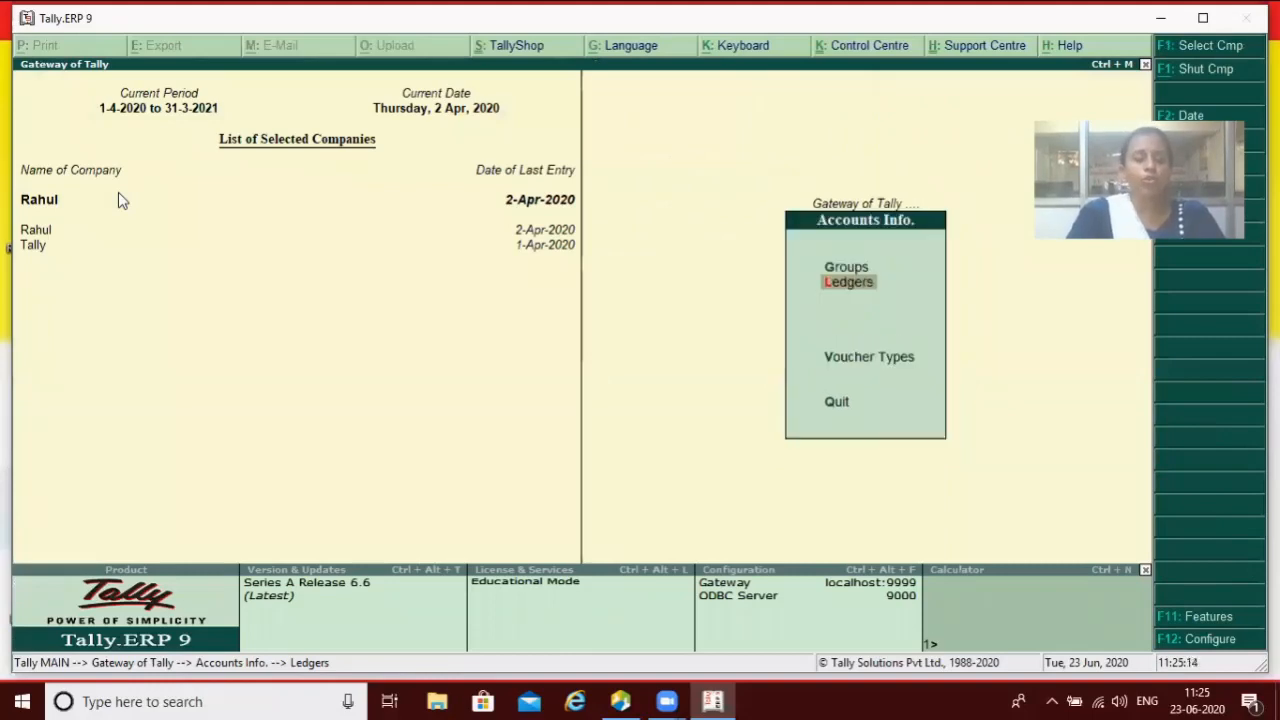
{"action": "key", "text": "F12"}
{"action": "key", "text": "Down"}
{"action": "key", "text": "Down"}
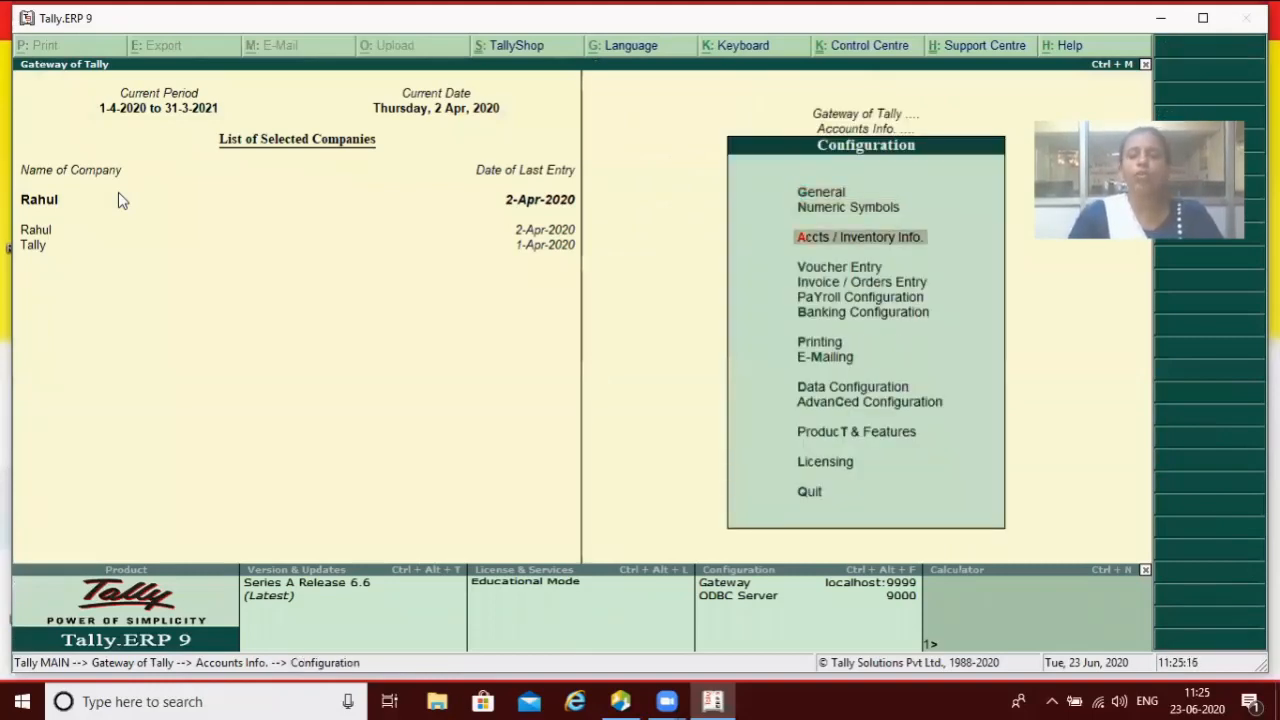
{"action": "key", "text": "Return"}
{"action": "key", "text": "Down"}
{"action": "key", "text": "Down"}
{"action": "key", "text": "Down"}
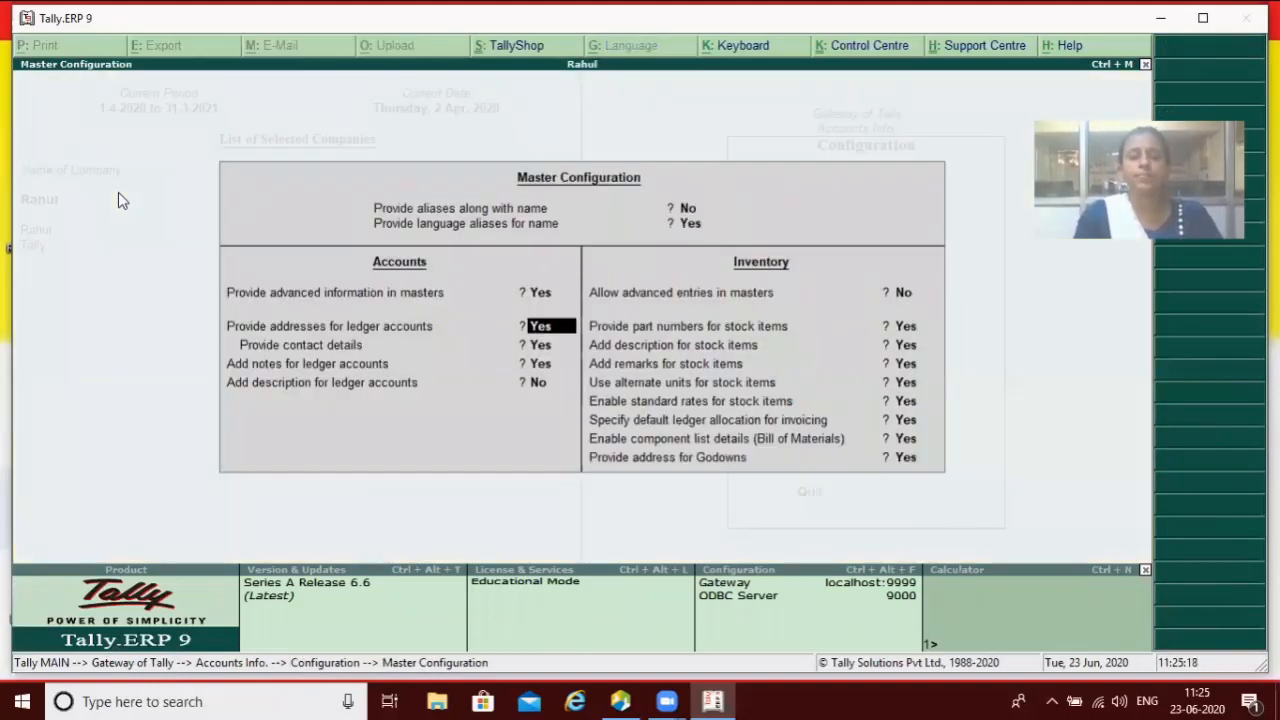
{"action": "key", "text": "Down"}
{"action": "key", "text": "Down"}
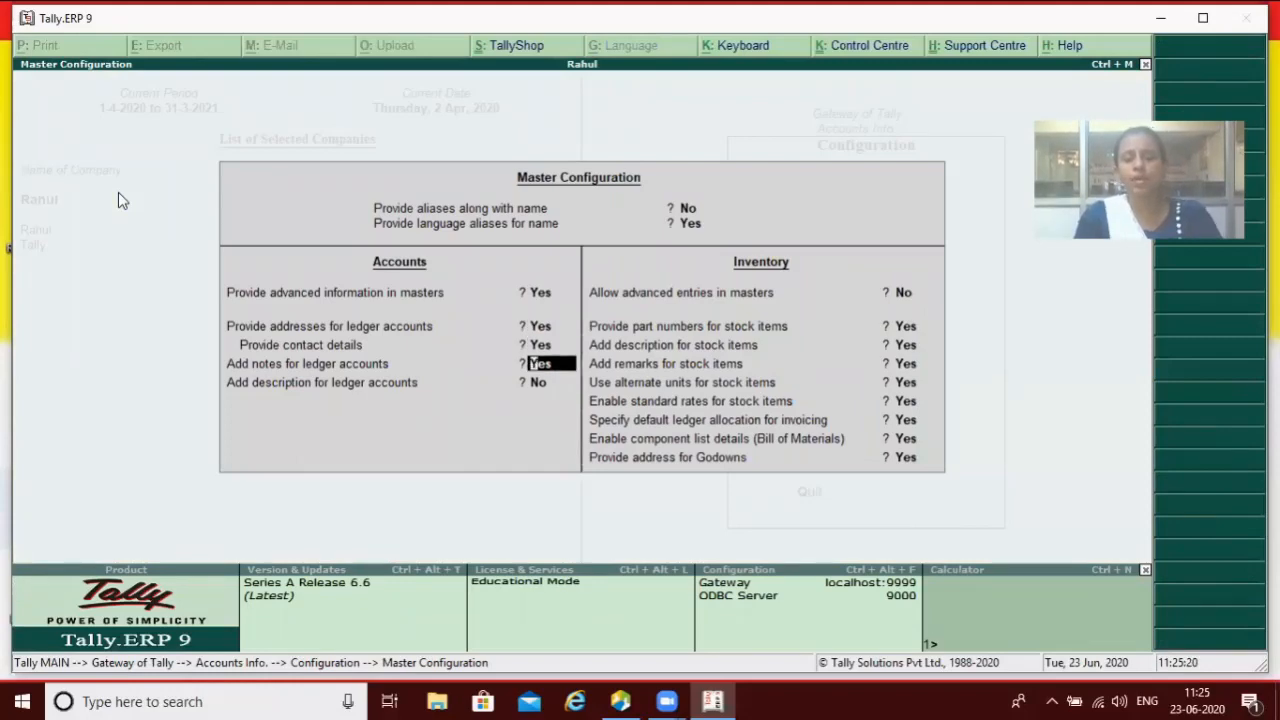
{"action": "key", "text": "n"}
{"action": "key", "text": "Down"}
{"action": "key", "text": "Down"}
{"action": "key", "text": "Down"}
{"action": "key", "text": "Down"}
{"action": "key", "text": "Down"}
{"action": "key", "text": "Down"}
{"action": "key", "text": "Down"}
{"action": "key", "text": "Down"}
{"action": "key", "text": "Down"}
{"action": "key", "text": "Return"}
{"action": "key", "text": "Escape"}
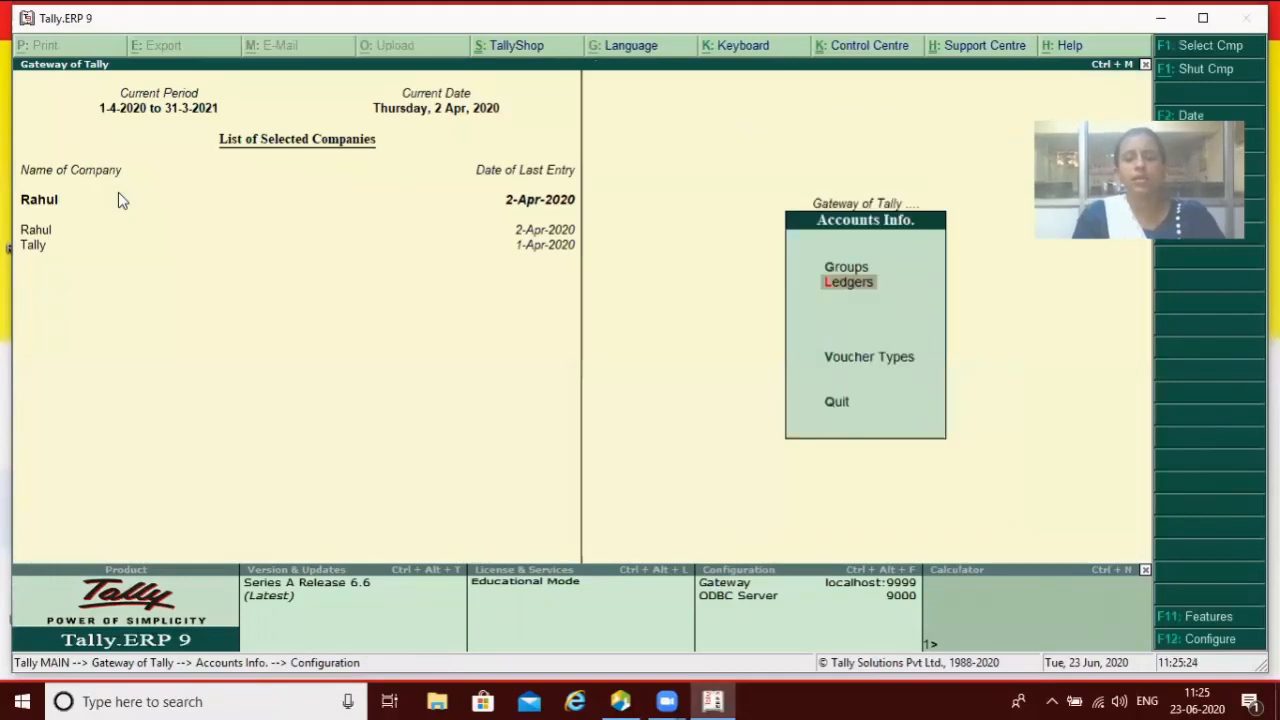
Step: Open a fresh ledger creation form without a Notes field
{"action": "key", "text": "Escape"}
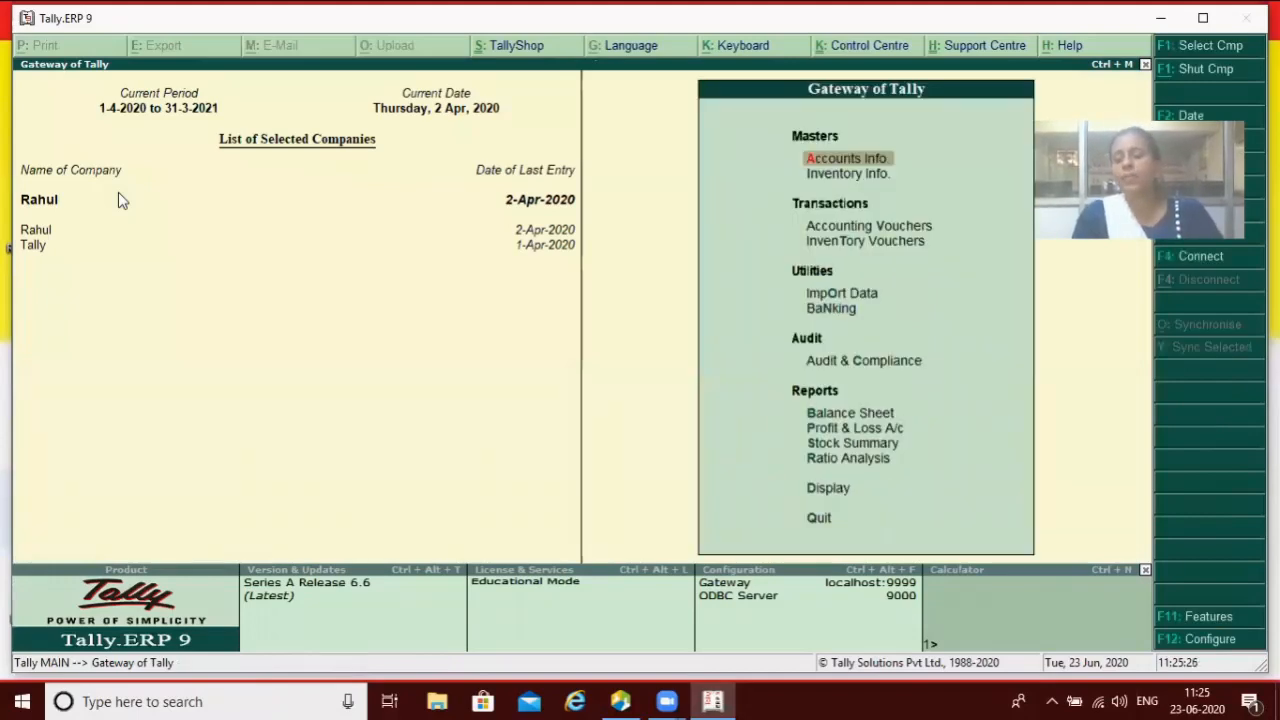
{"action": "key", "text": "Return"}
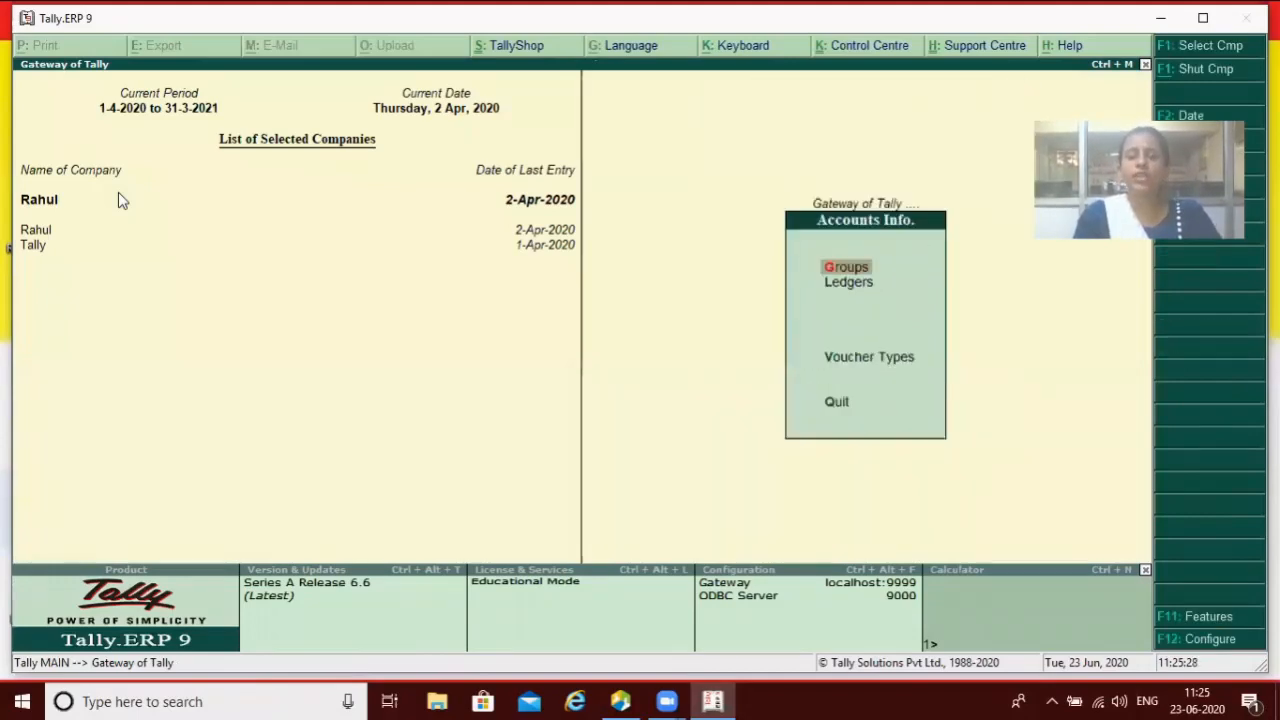
{"action": "key", "text": "Down"}
{"action": "key", "text": "Return"}
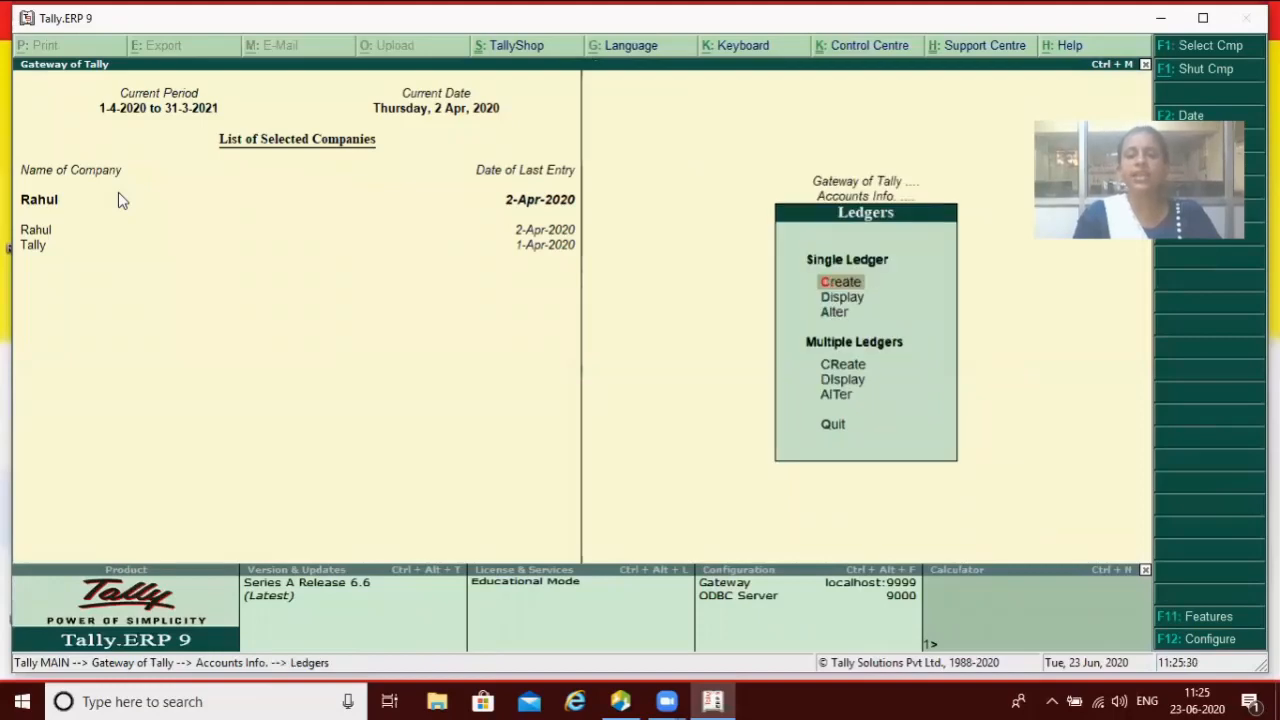
{"action": "key", "text": "Return"}
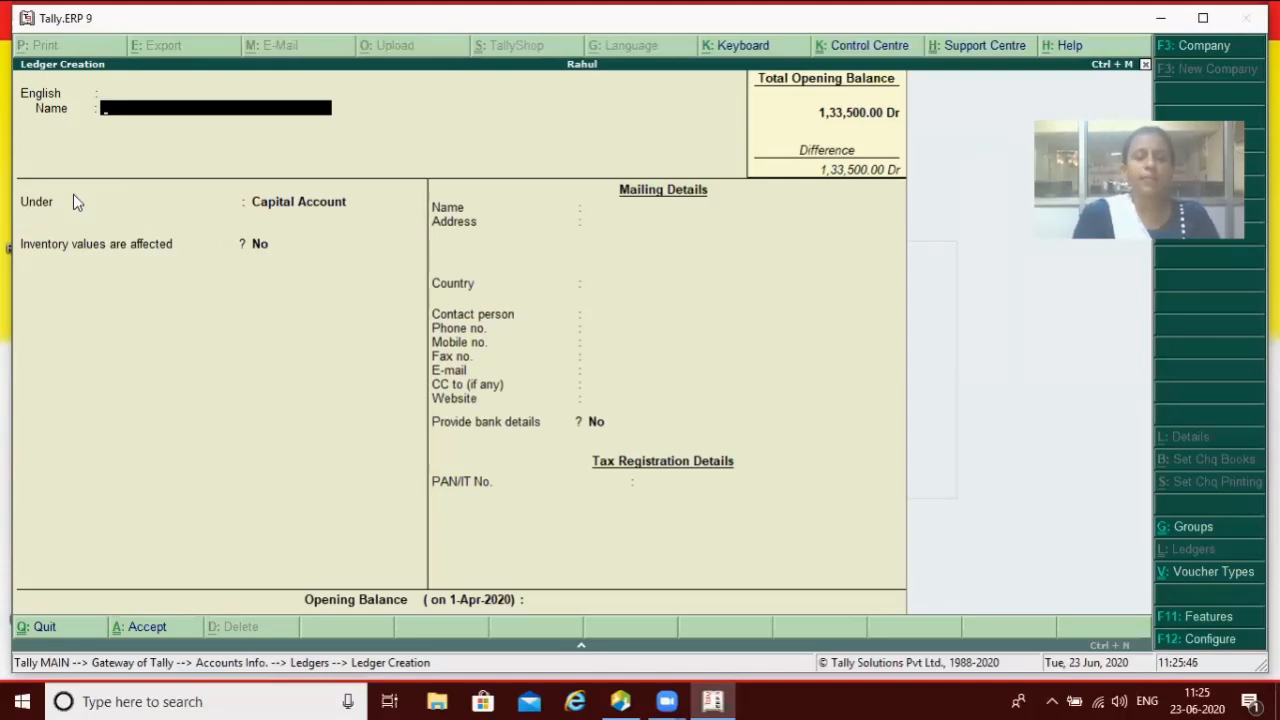
Step: Set 'Add description for ledger accounts' to Yes and open a new ledger showing a Description field
{"action": "key", "text": "XF86MonBrightnessUp"}
{"action": "key", "text": "Escape"}
{"action": "key", "text": "Return"}
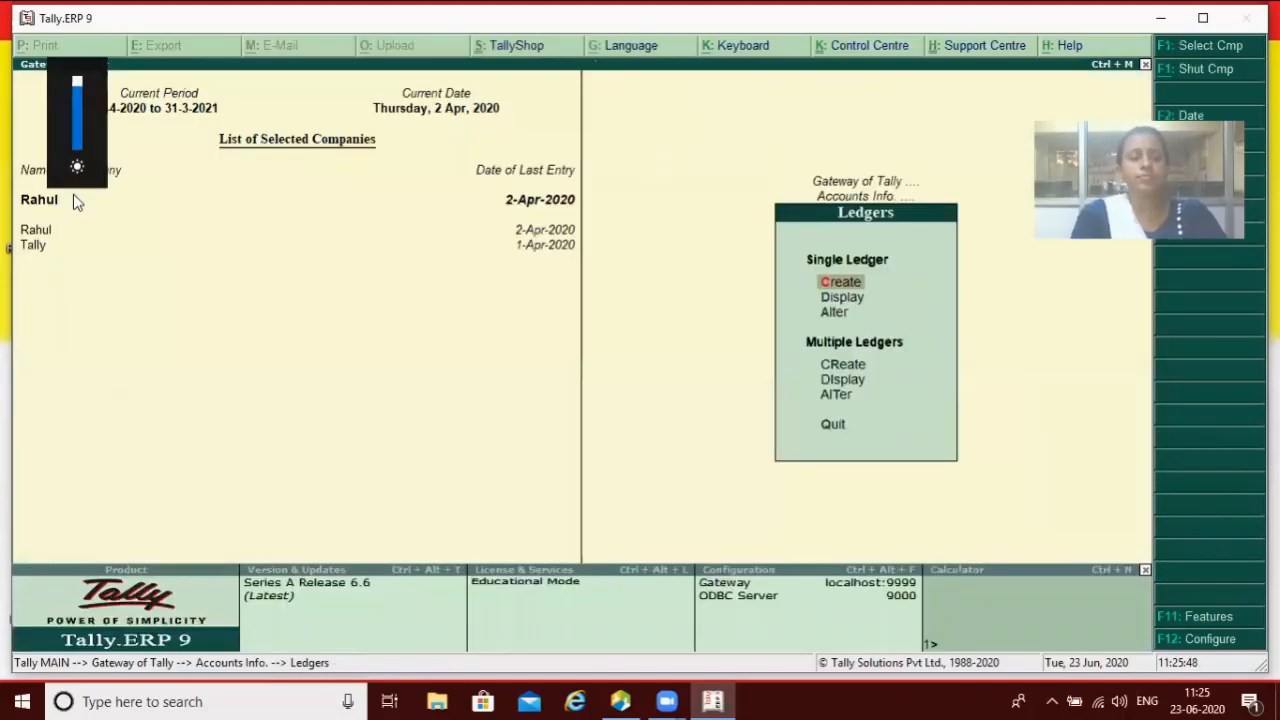
{"action": "key", "text": "F12"}
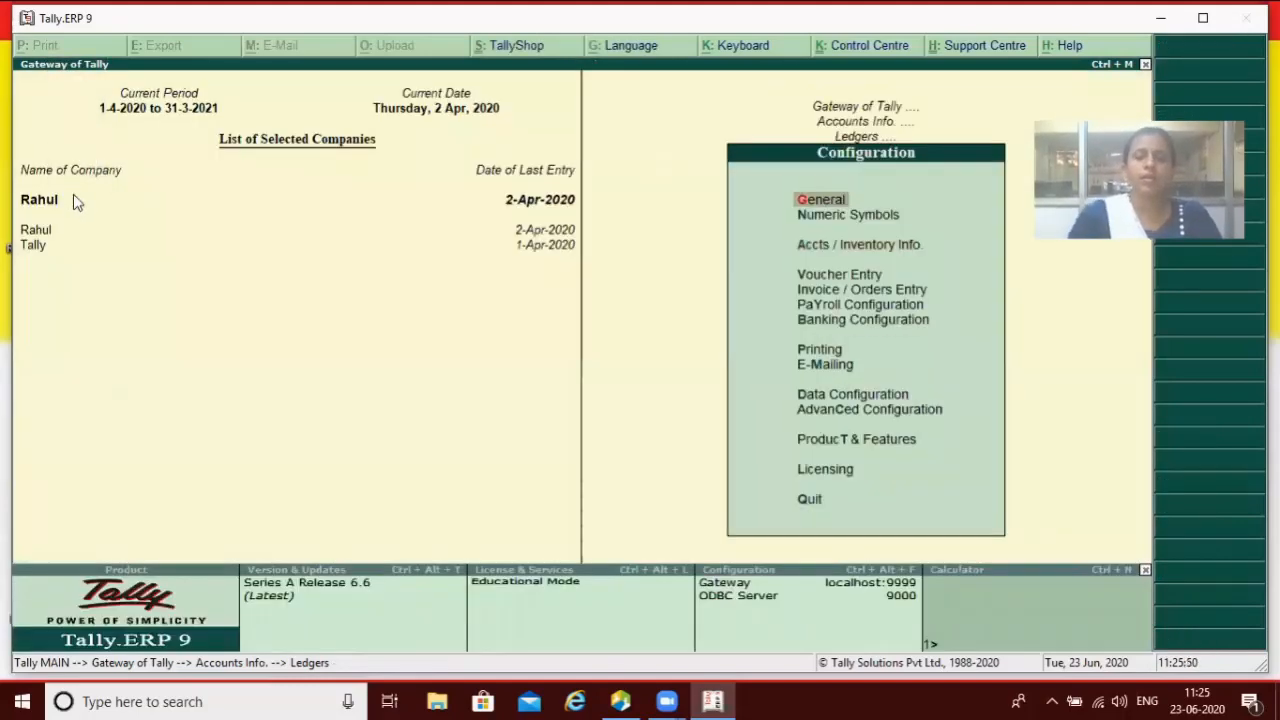
{"action": "key", "text": "Down"}
{"action": "key", "text": "Down"}
{"action": "key", "text": "Return"}
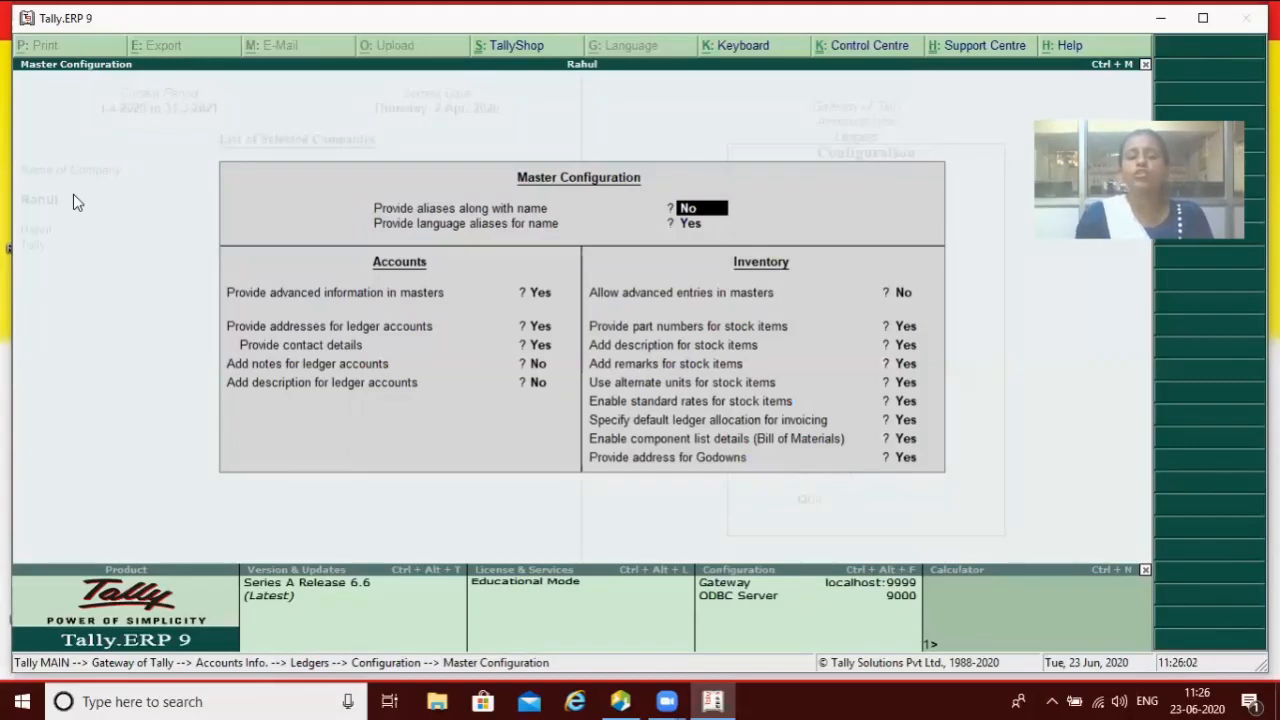
{"action": "key", "text": "Return"}
{"action": "key", "text": "Return"}
{"action": "key", "text": "Return"}
{"action": "key", "text": "Return"}
{"action": "key", "text": "Return"}
{"action": "key", "text": "Return"}
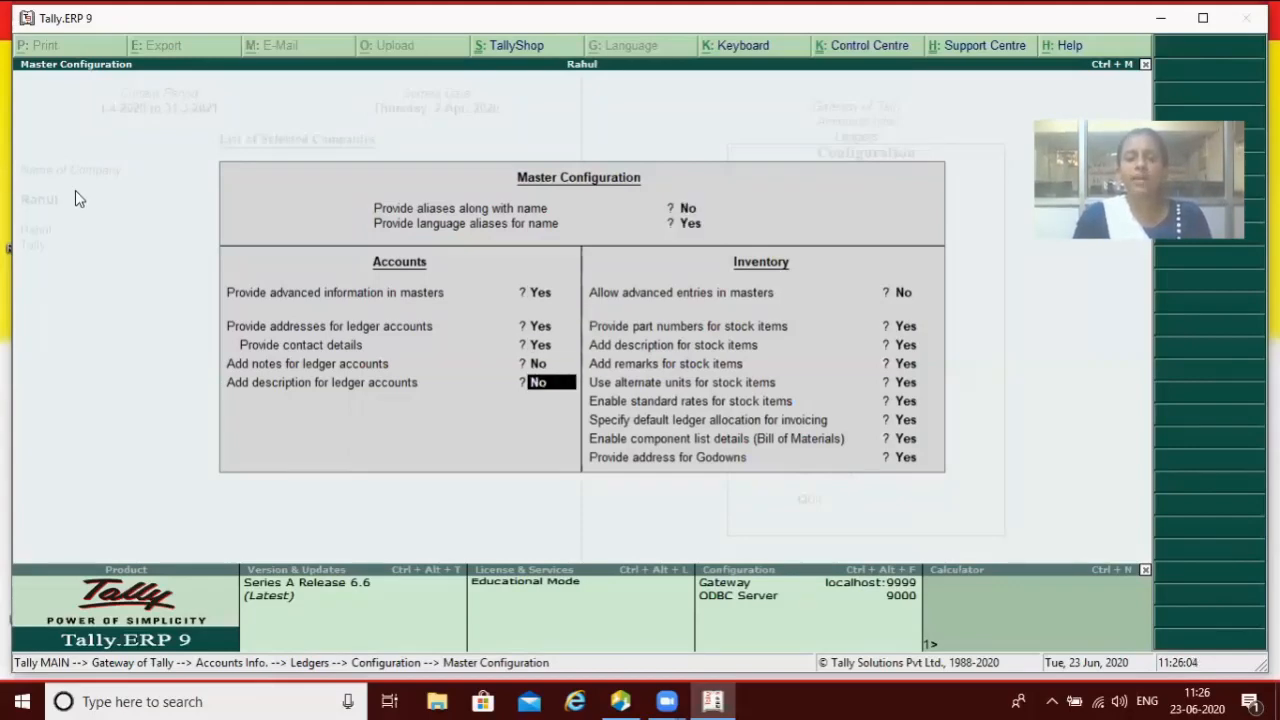
{"action": "type", "text": "y"}
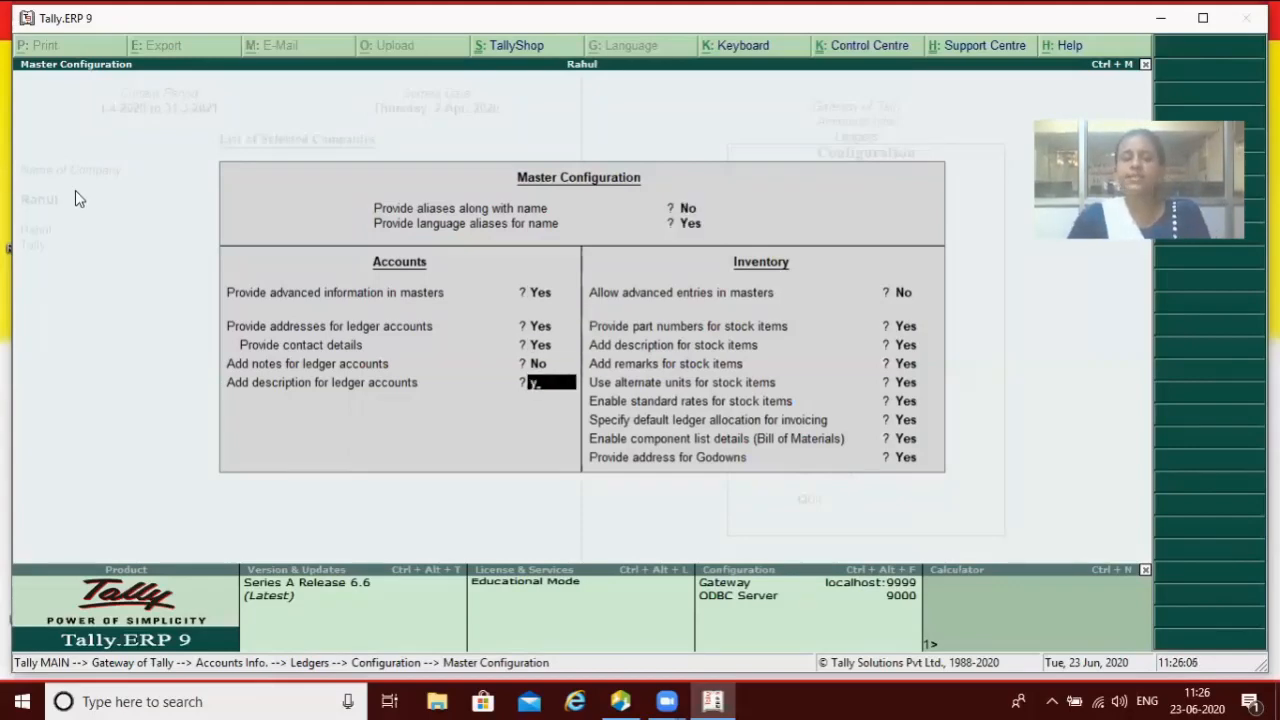
{"action": "key", "text": "Return"}
{"action": "key", "text": "Return"}
{"action": "key", "text": "Return"}
{"action": "key", "text": "Return"}
{"action": "key", "text": "Return"}
{"action": "key", "text": "Return"}
{"action": "key", "text": "Return"}
{"action": "key", "text": "Return"}
{"action": "key", "text": "Return"}
{"action": "key", "text": "Return"}
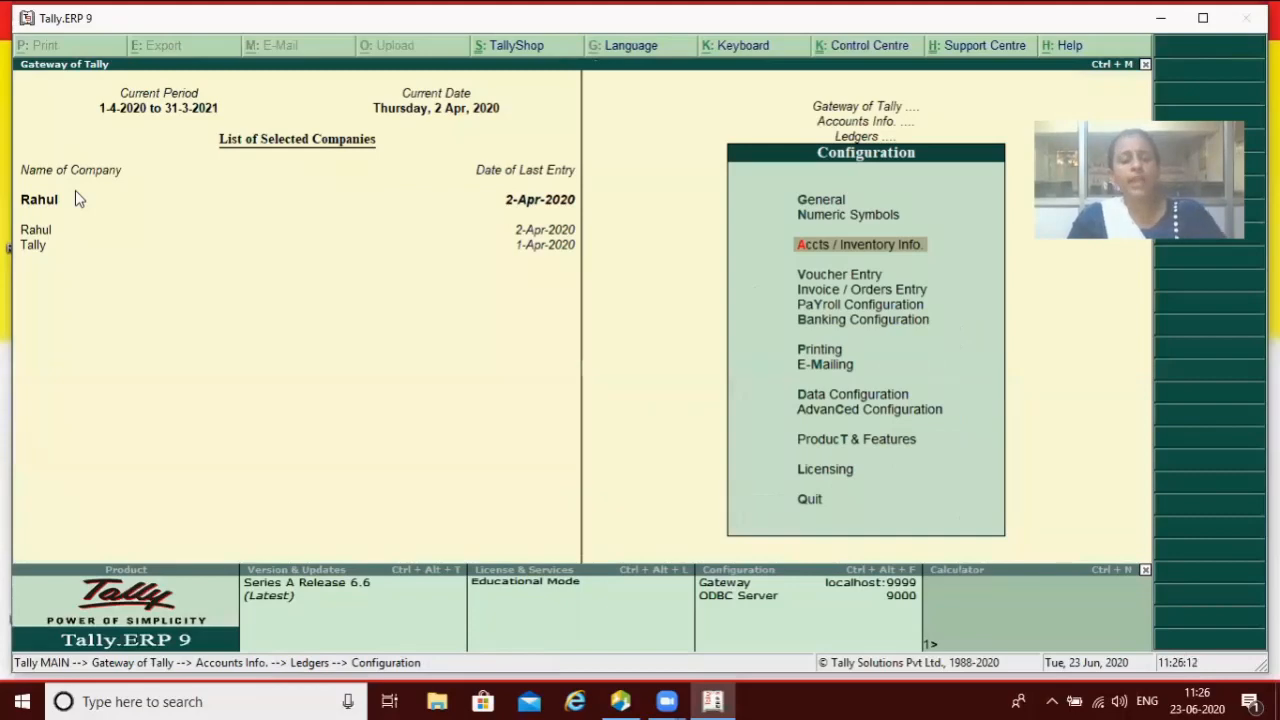
{"action": "key", "text": "Escape"}
{"action": "key", "text": "Return"}
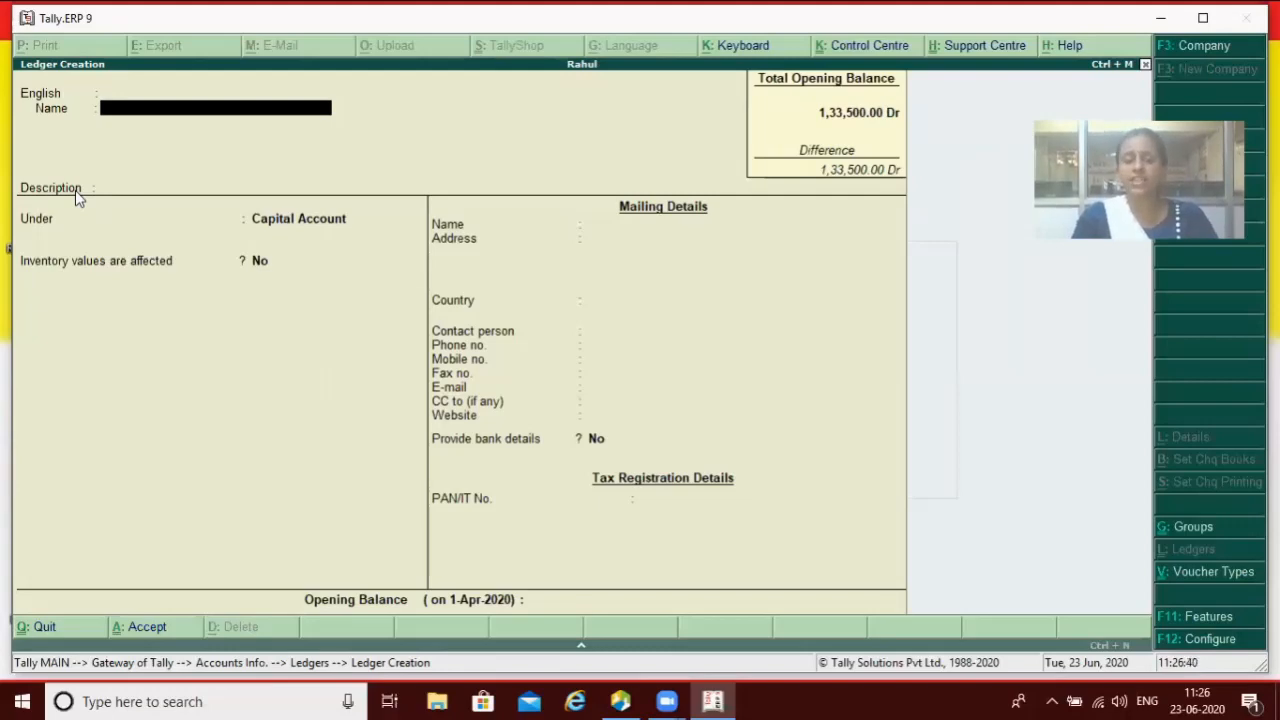
Step: Enter trial ledger name D with description 'Fdgdfgd+dfgdfg'
{"action": "type", "text": "D"}
{"action": "key", "text": "Return"}
{"action": "key", "text": "Return"}
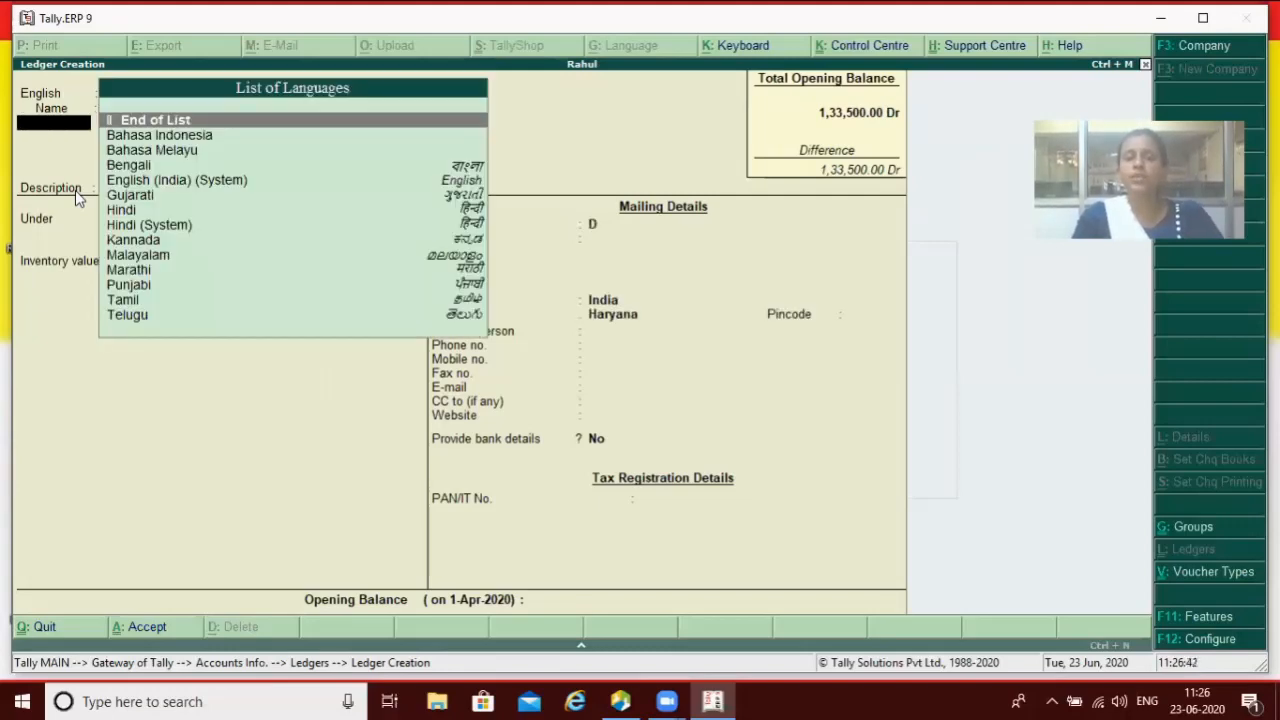
{"action": "key", "text": "Return"}
{"action": "type", "text": "Fdgdfgd+df"}
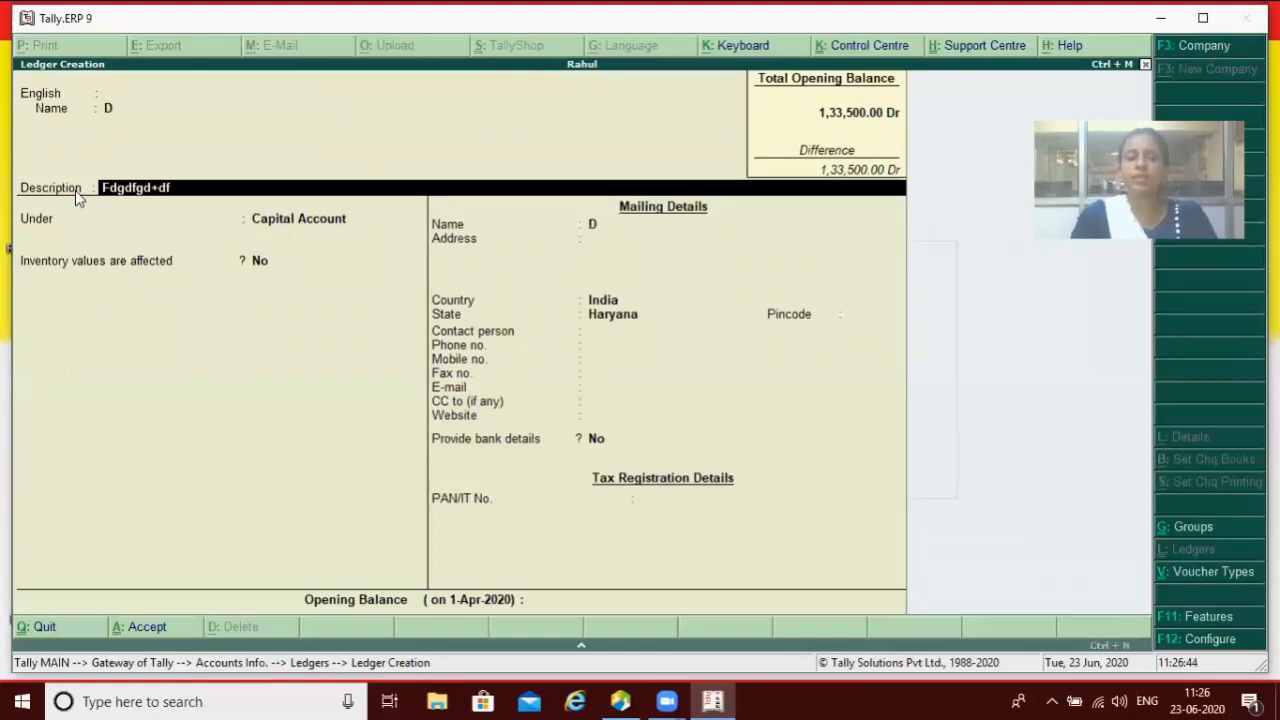
{"action": "type", "text": "gdfg"}
{"action": "key", "text": "Return"}
Step: Clear the group entry and description, then quit the ledger without saving
{"action": "type", "text": "d"}
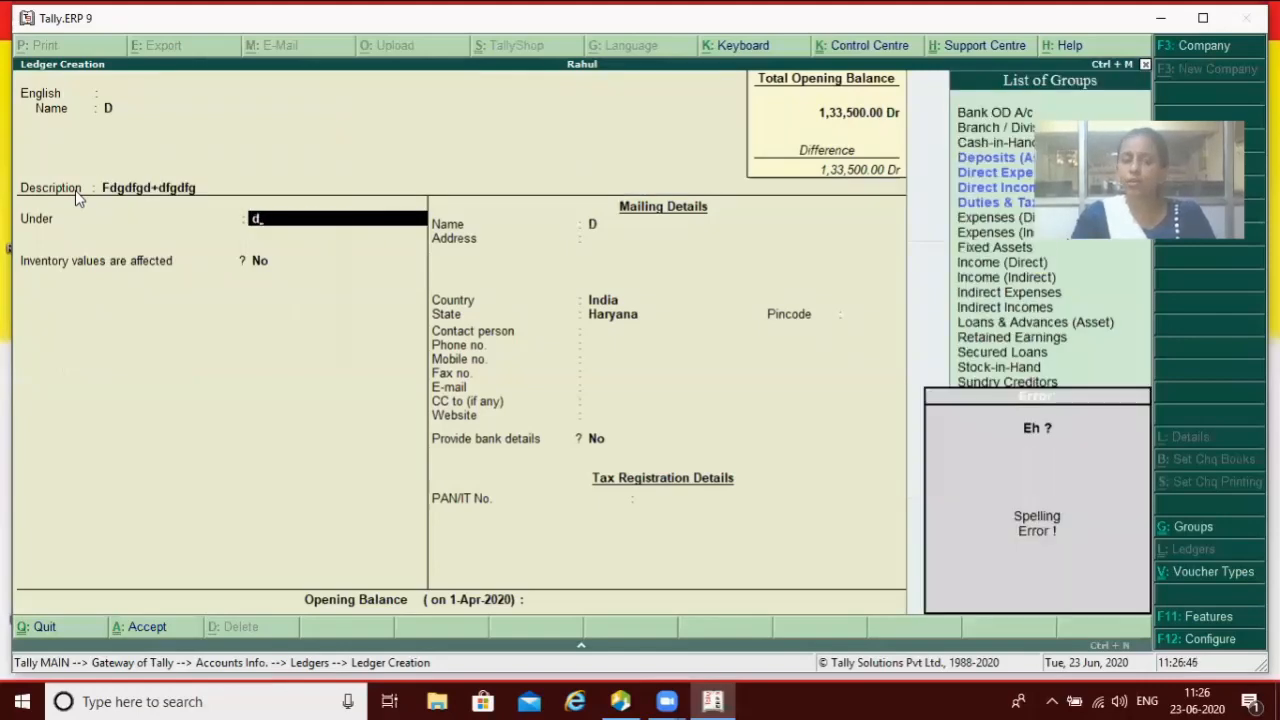
{"action": "key", "text": "BackSpace"}
{"action": "key", "text": "BackSpace"}
{"action": "key", "text": "BackSpace"}
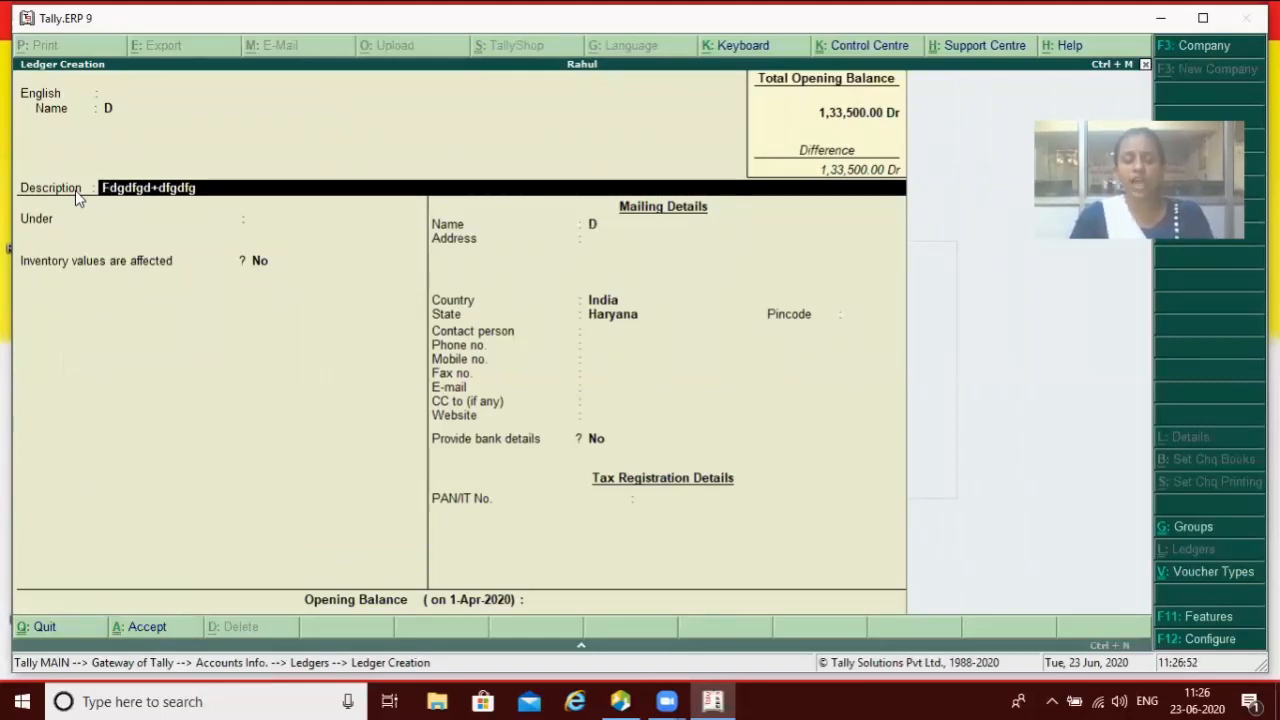
{"action": "key", "text": "Escape"}
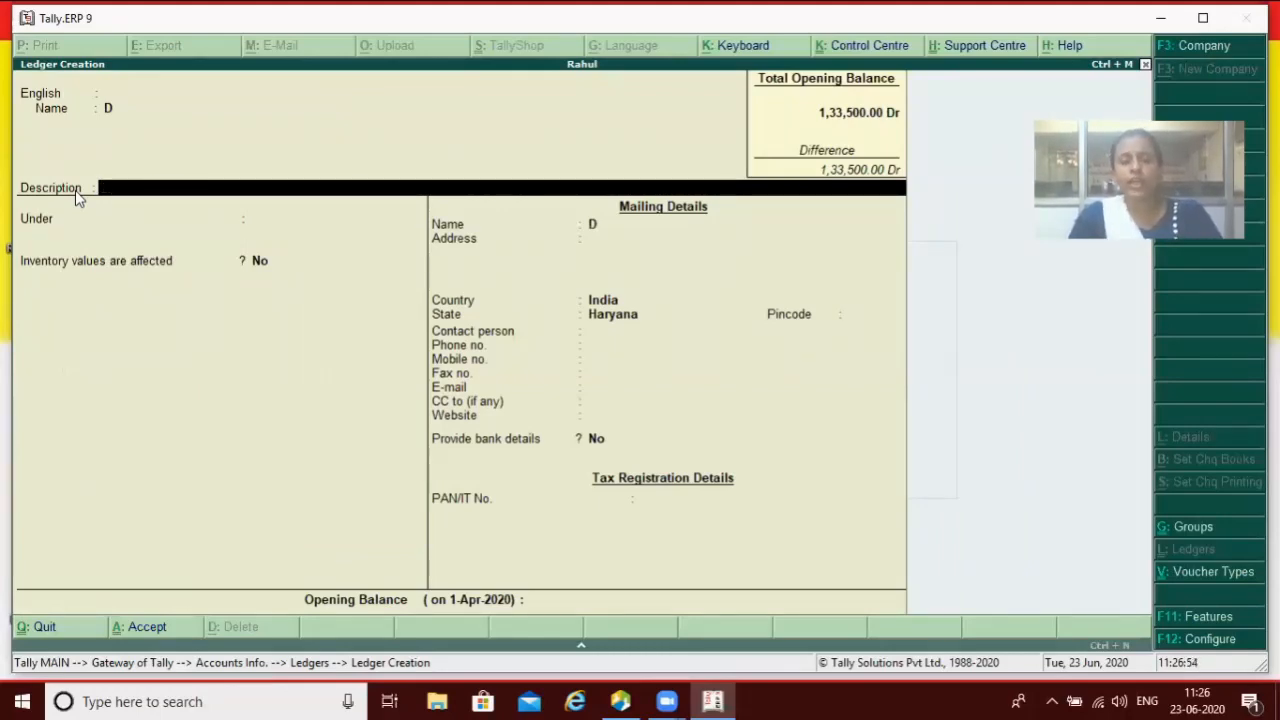
{"action": "key", "text": "Escape"}
{"action": "key", "text": "Return"}
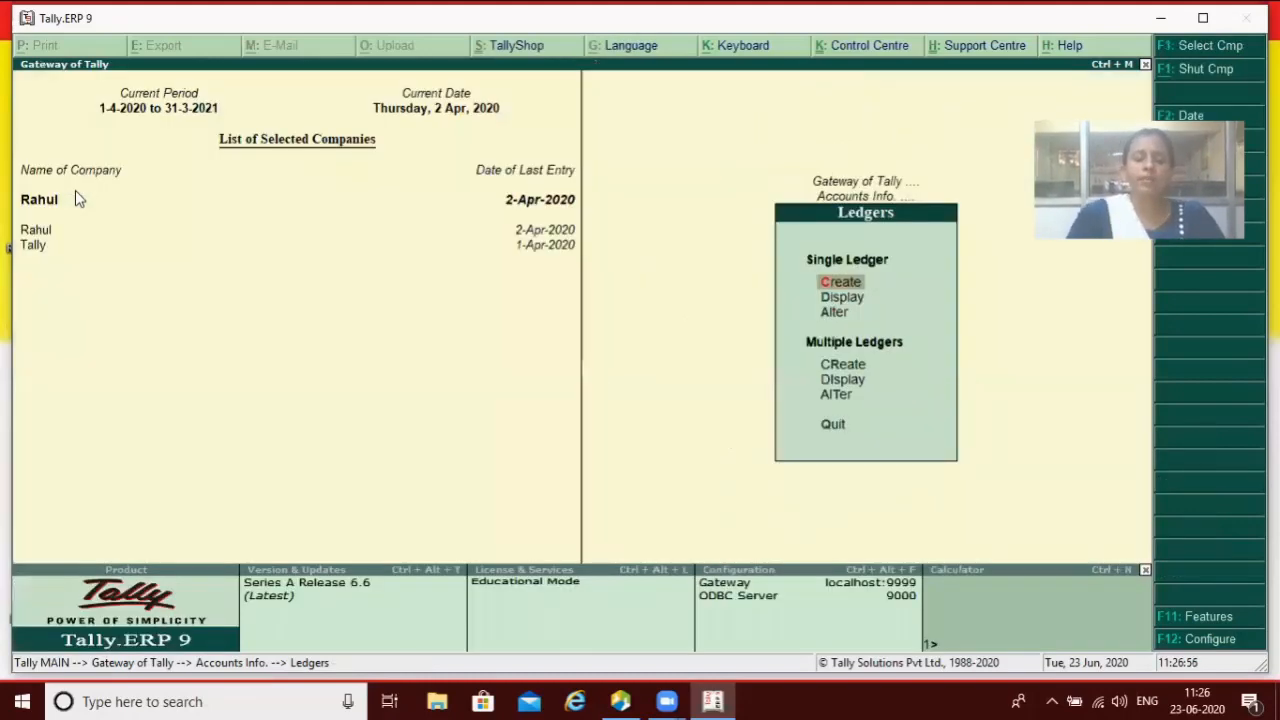
Step: Set 'Add description for ledger accounts' to No in Master Configuration
{"action": "key", "text": "F12"}
{"action": "key", "text": "Down"}
{"action": "key", "text": "Down"}
{"action": "key", "text": "Down"}
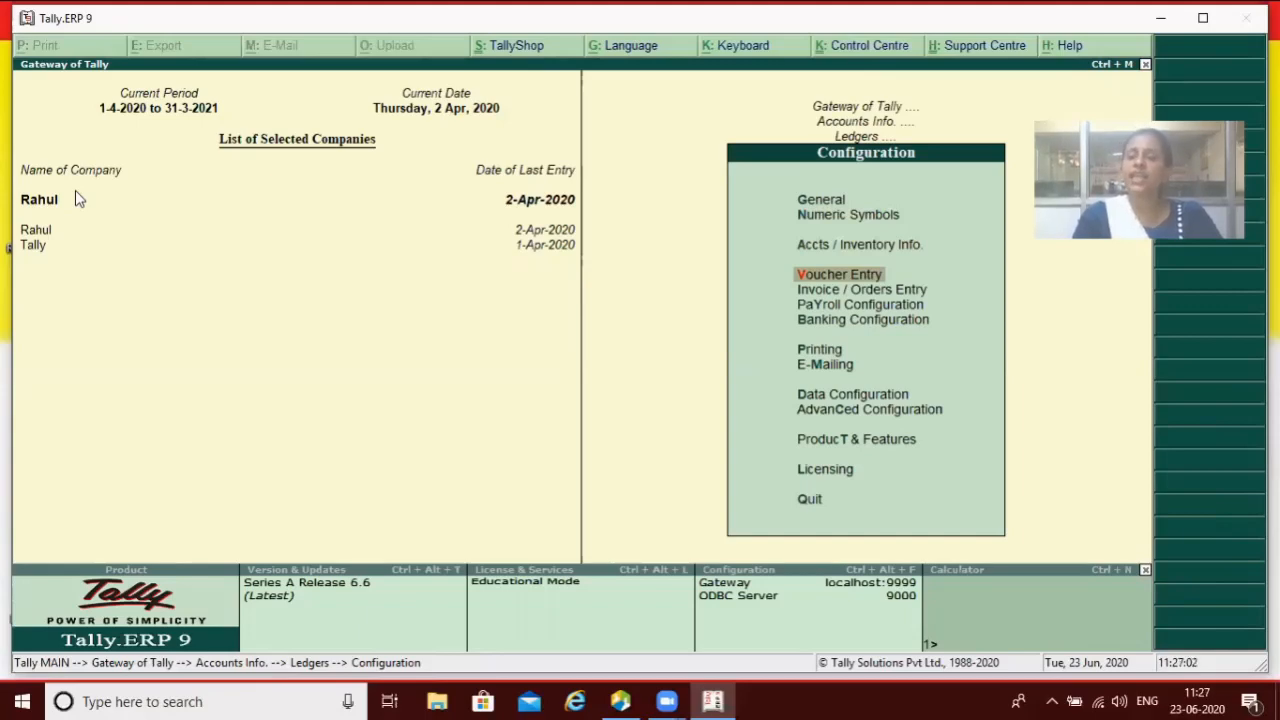
{"action": "key", "text": "Up"}
{"action": "key", "text": "Return"}
{"action": "key", "text": "Down"}
{"action": "key", "text": "Down"}
{"action": "key", "text": "Down"}
{"action": "key", "text": "Down"}
{"action": "key", "text": "n"}
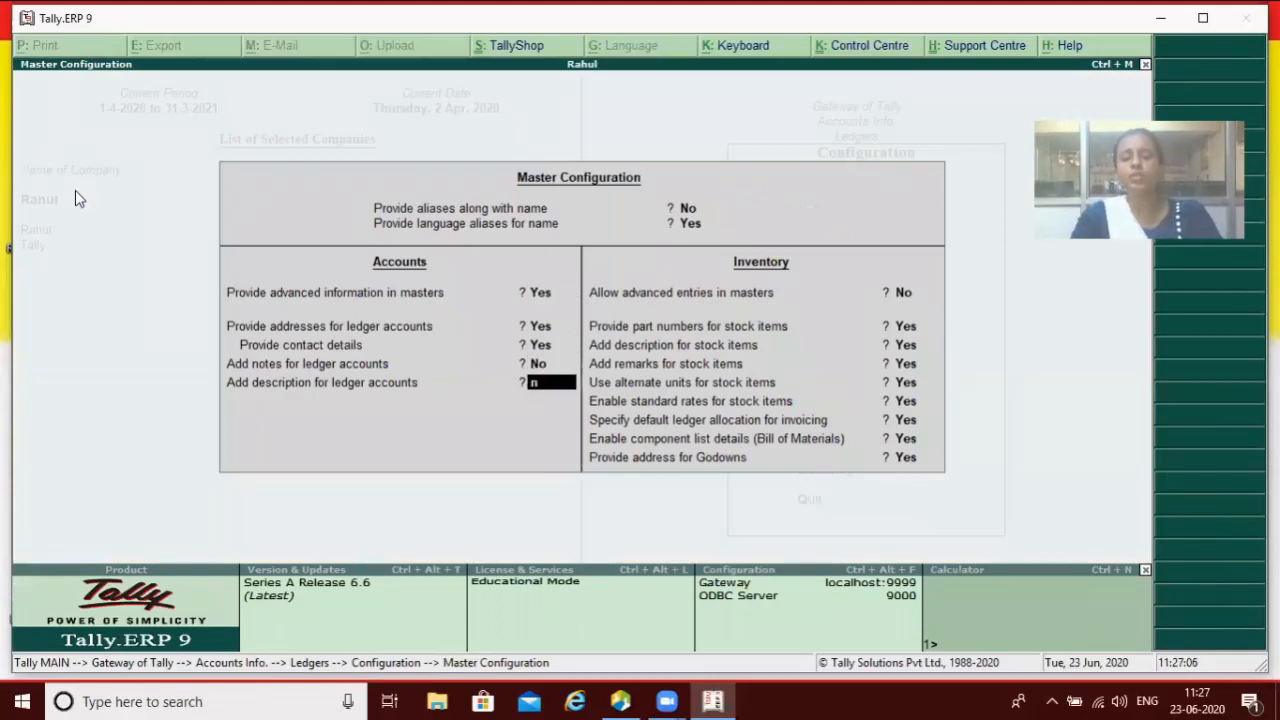
{"action": "key", "text": "Return"}
{"action": "key", "text": "Down"}
{"action": "key", "text": "Down"}
{"action": "key", "text": "Down"}
{"action": "key", "text": "Down"}
{"action": "key", "text": "Down"}
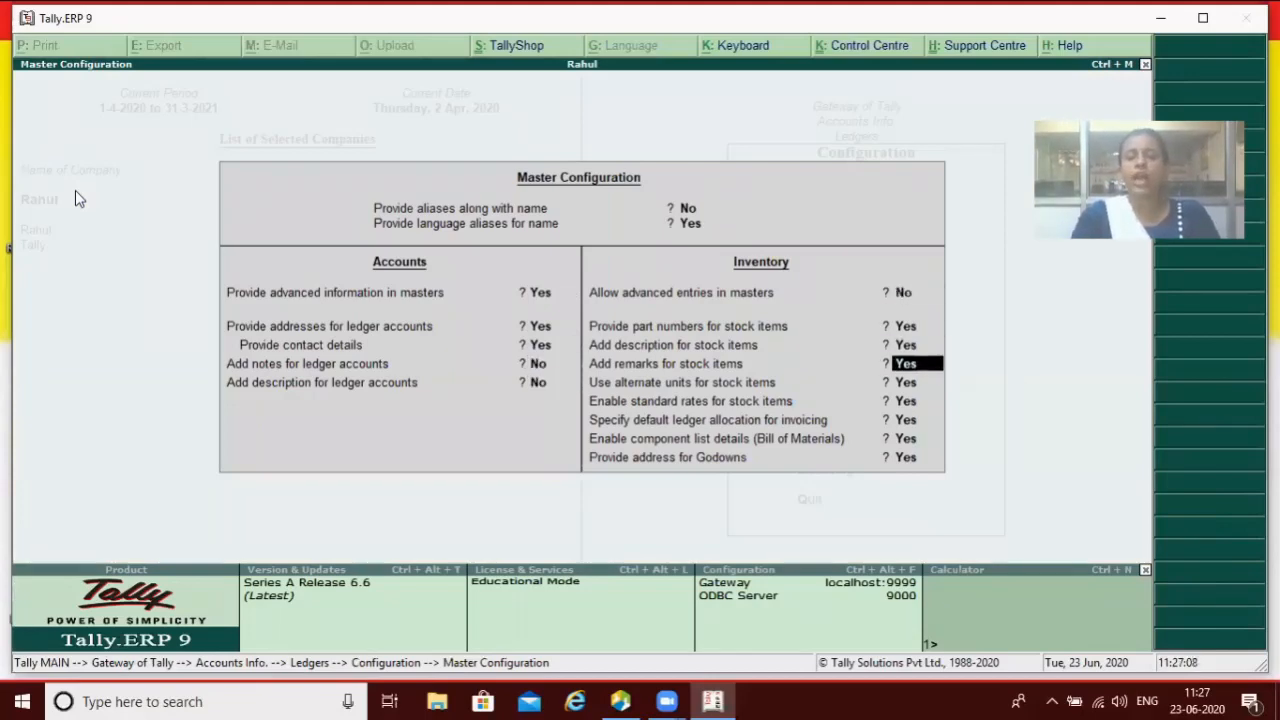
{"action": "key", "text": "Down"}
{"action": "key", "text": "Down"}
{"action": "key", "text": "Down"}
{"action": "key", "text": "Return"}
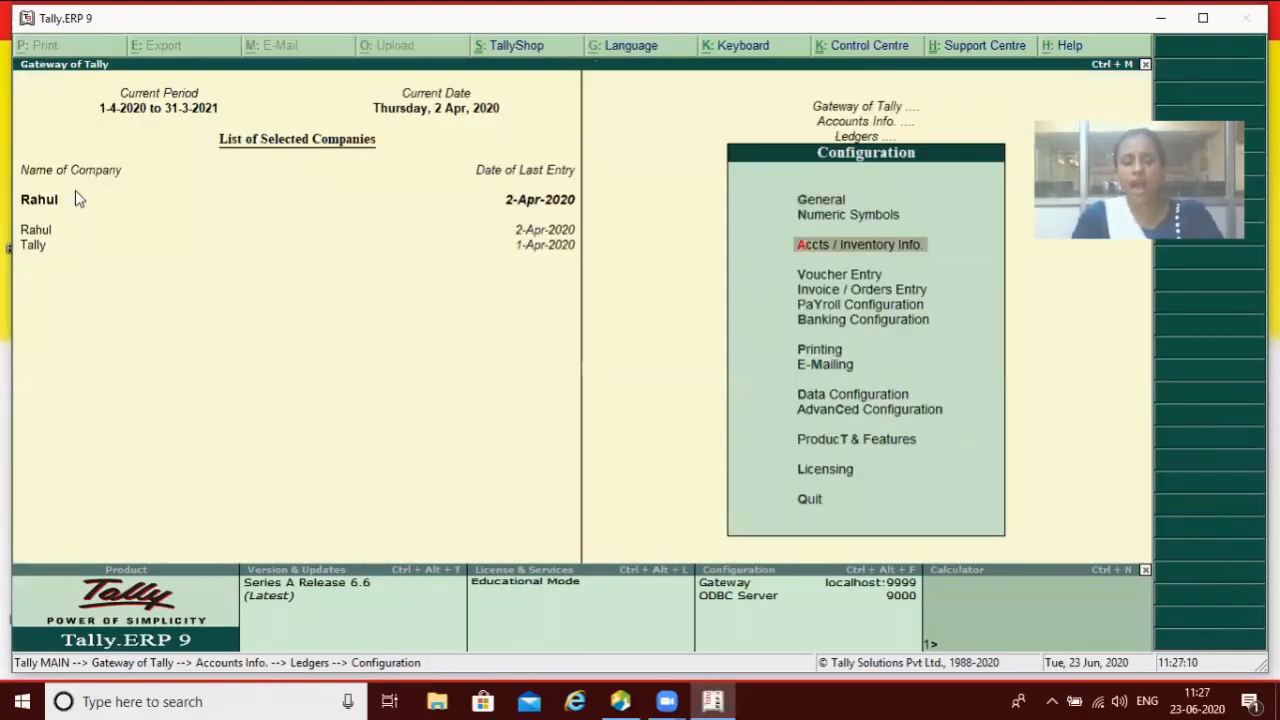
Step: Accept the settings and check a trial ledger form has no Description field, then quit it
{"action": "key", "text": "Escape"}
{"action": "key", "text": "Return"}
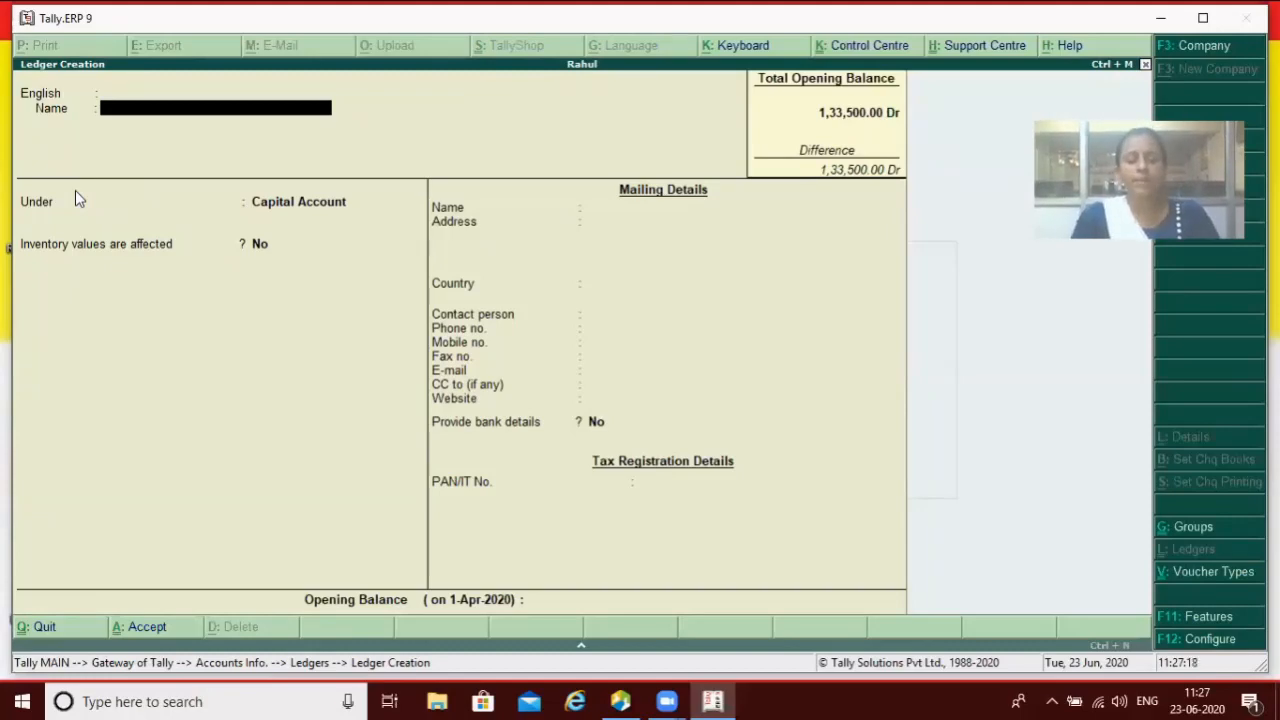
{"action": "key", "text": "Escape"}
Step: Quit the ledger form and review Master Configuration unchanged, leaving advanced inventory entries at No
{"action": "key", "text": "y"}
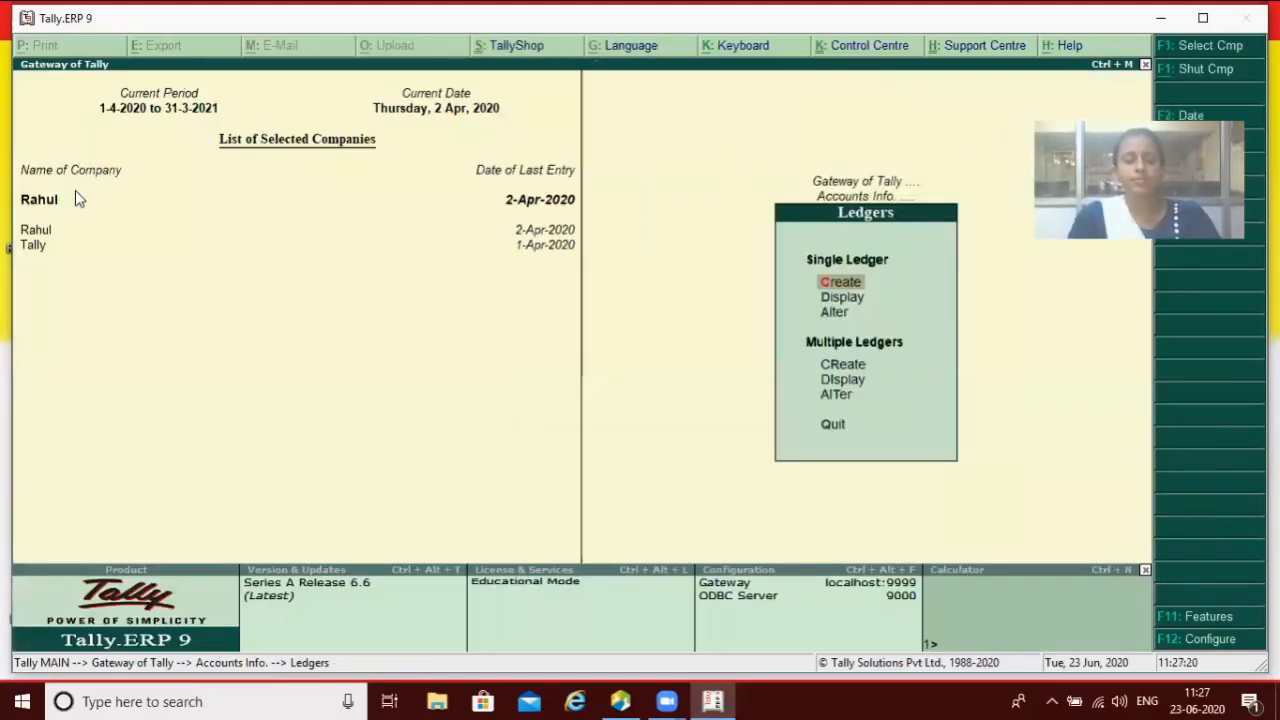
{"action": "key", "text": "F12"}
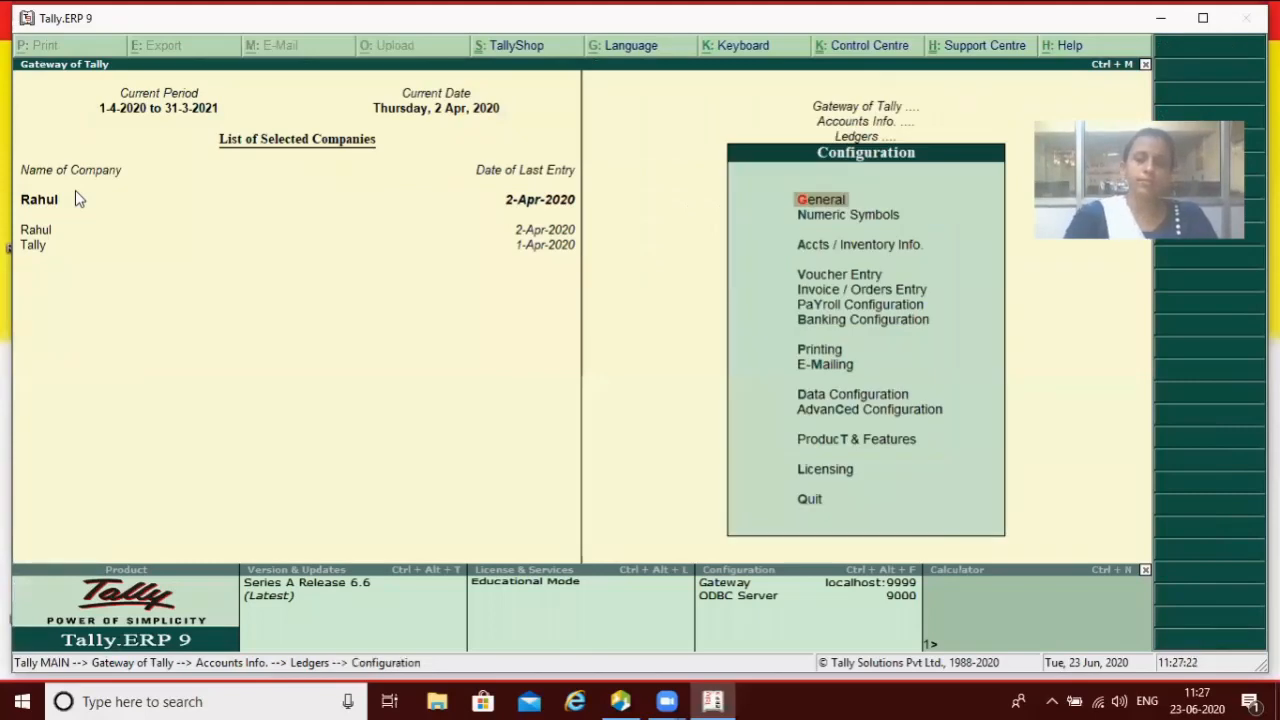
{"action": "key", "text": "Down"}
{"action": "key", "text": "Down"}
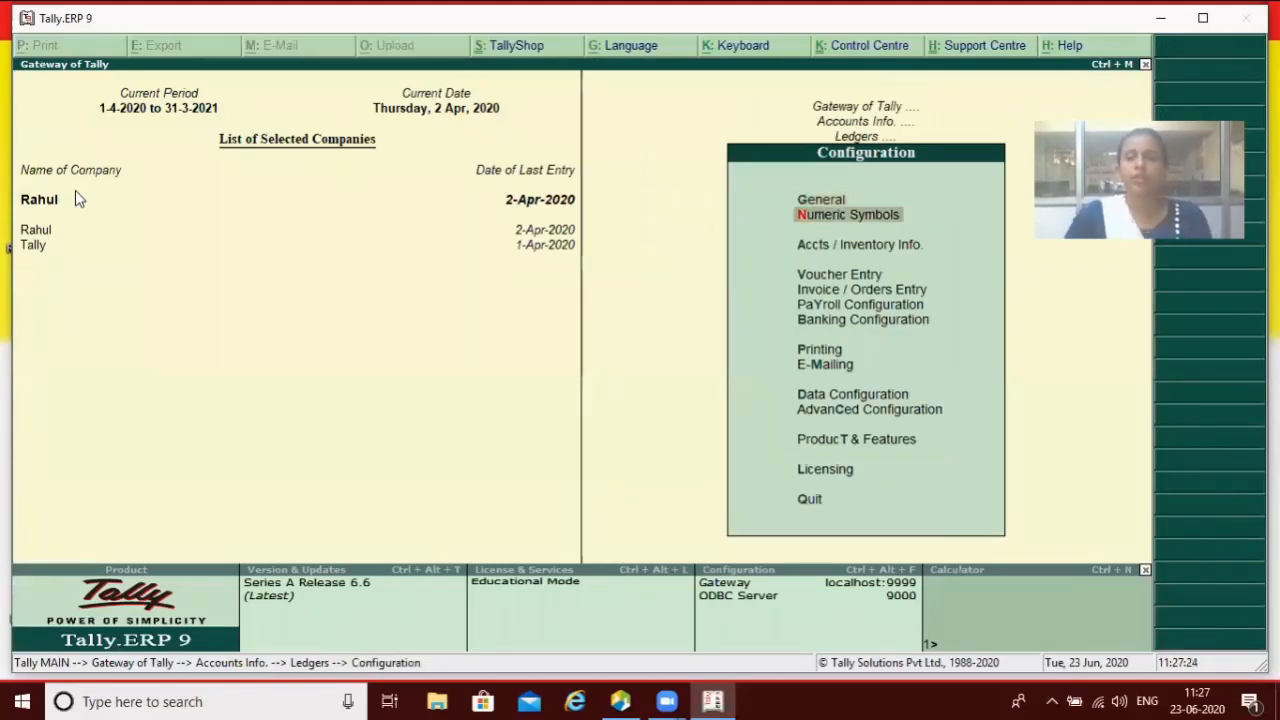
{"action": "key", "text": "Return"}
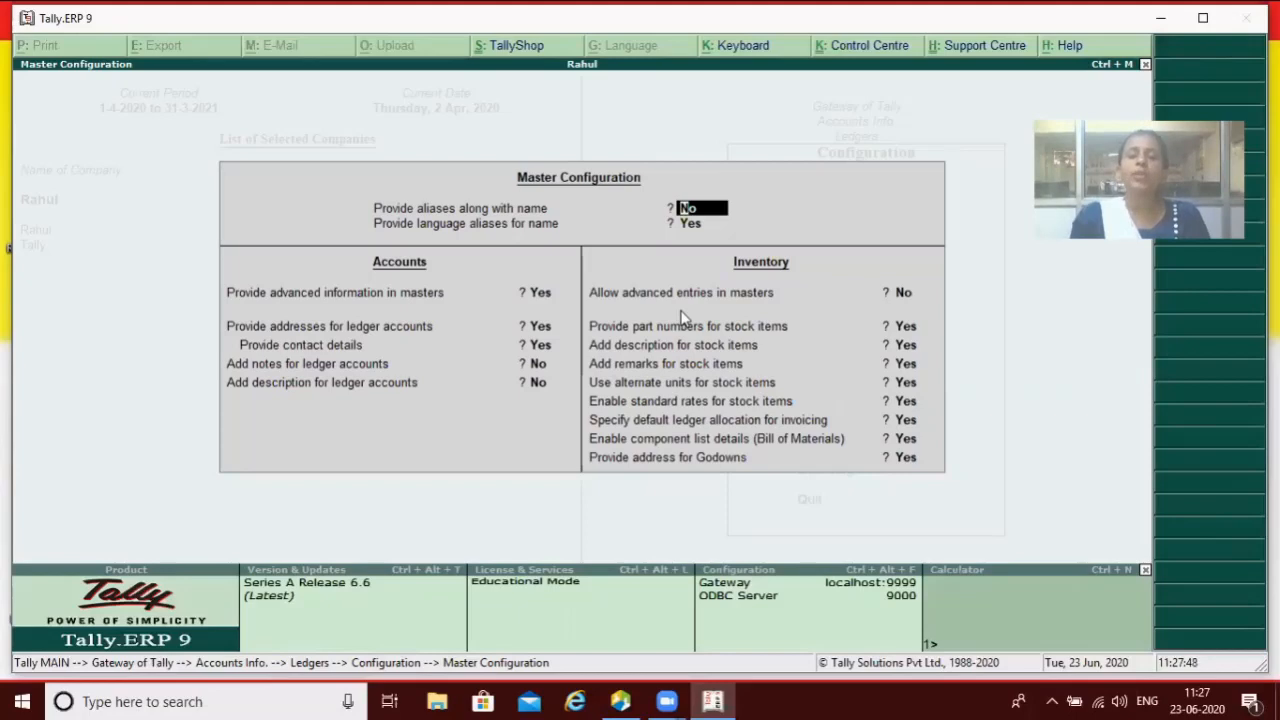
{"action": "key", "text": "Return"}
{"action": "key", "text": "Return"}
{"action": "key", "text": "Return"}
{"action": "key", "text": "Return"}
{"action": "key", "text": "Return"}
{"action": "key", "text": "Return"}
{"action": "key", "text": "Return"}
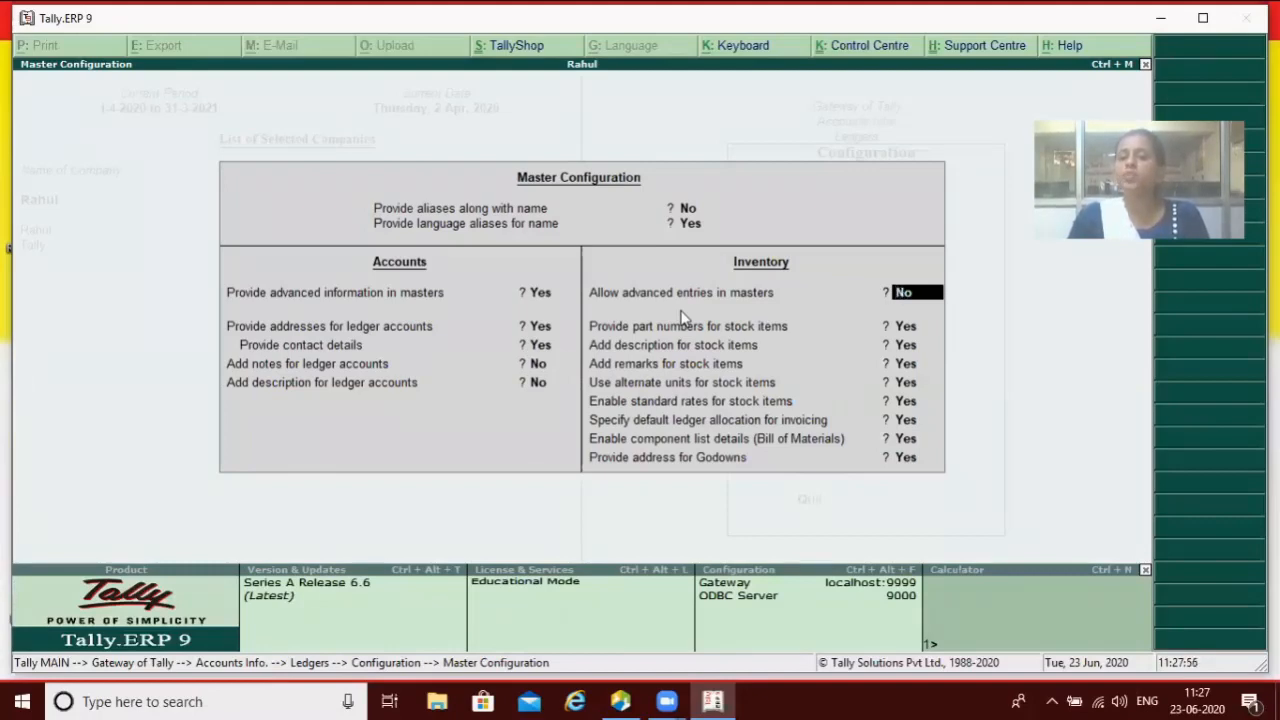
{"action": "key", "text": "Return"}
{"action": "key", "text": "Return"}
{"action": "key", "text": "Return"}
{"action": "key", "text": "Return"}
{"action": "key", "text": "Return"}
{"action": "key", "text": "Return"}
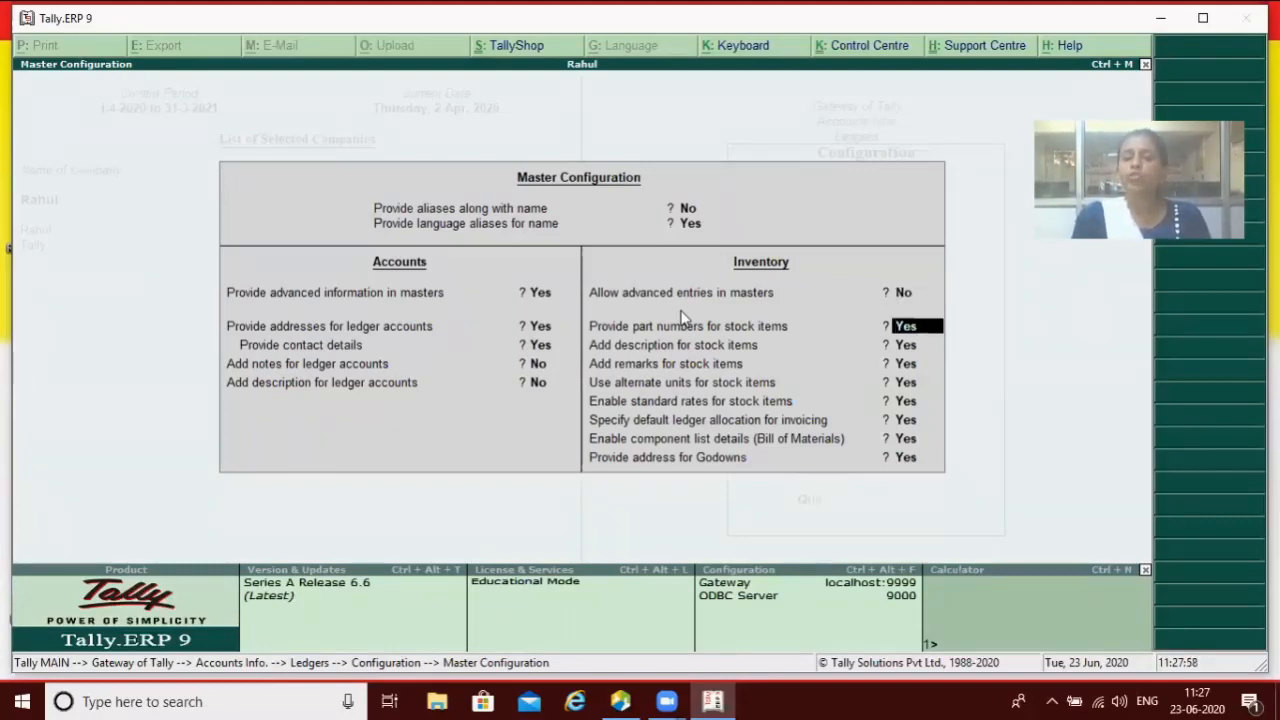
{"action": "key", "text": "Return"}
{"action": "key", "text": "Return"}
{"action": "key", "text": "Return"}
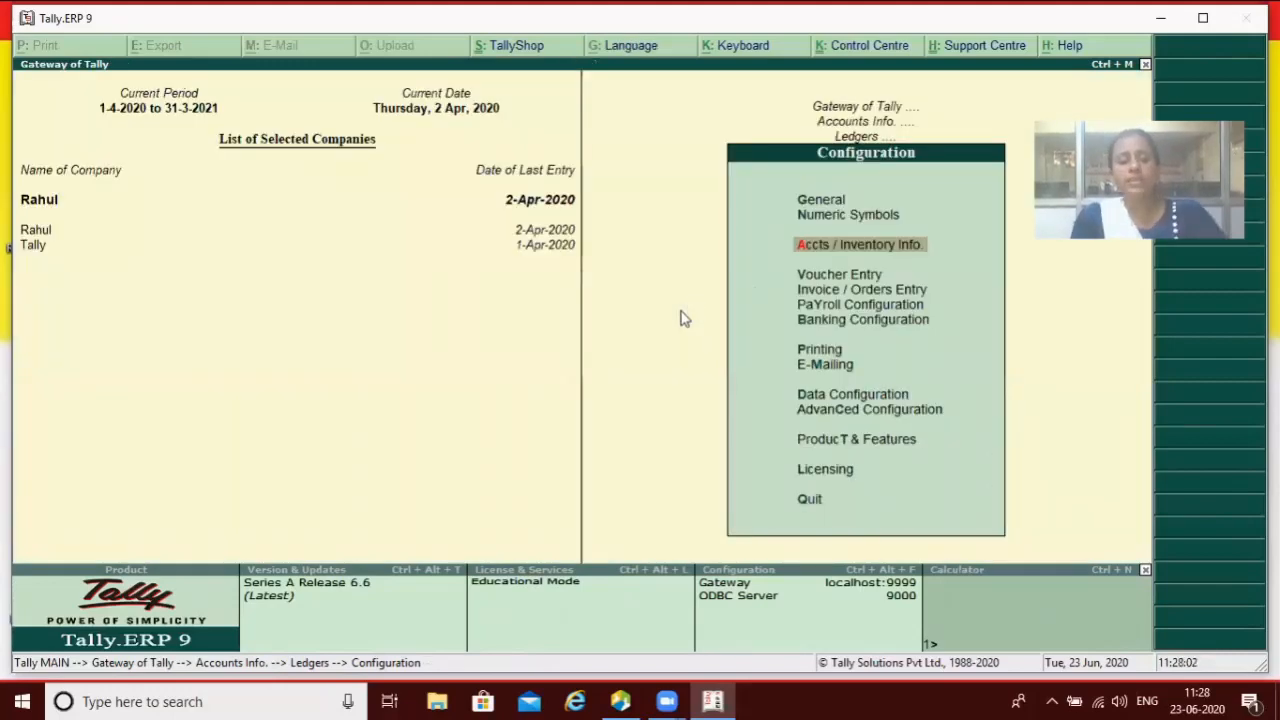
Step: Open a new stock item form to view its Part No., Description and Remarks fields, then close it
{"action": "key", "text": "Escape"}
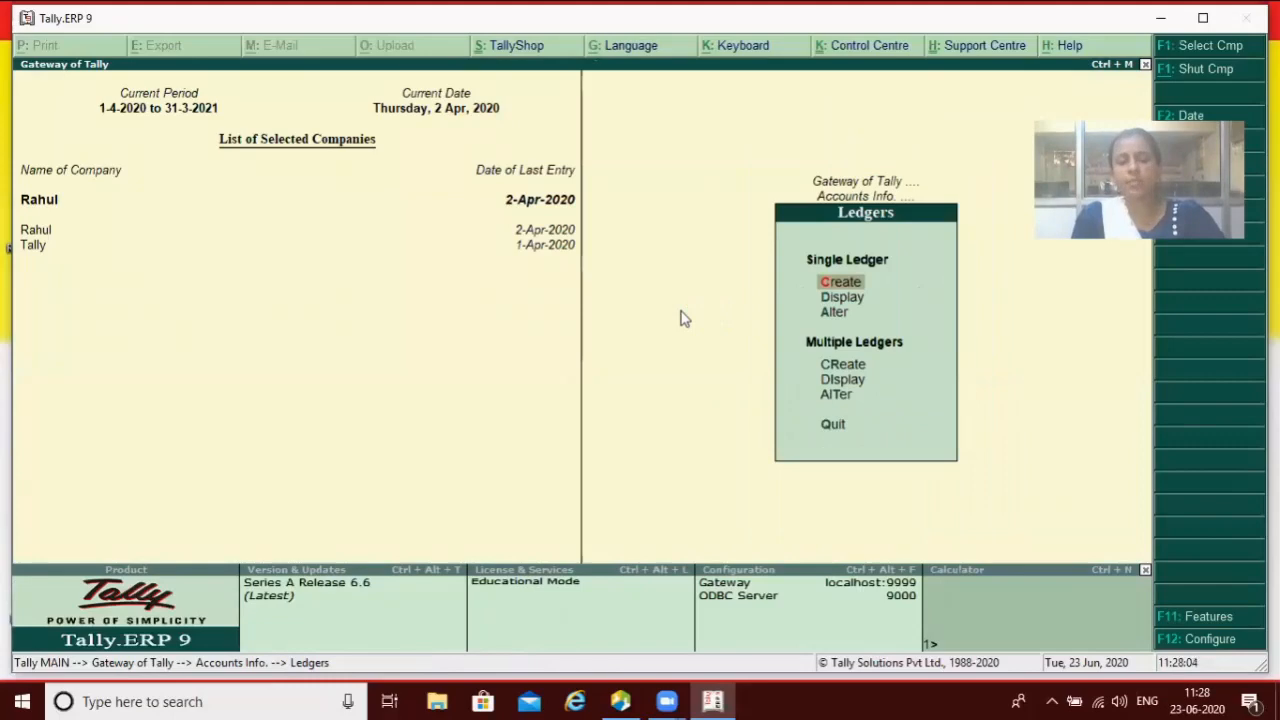
{"action": "key", "text": "Escape"}
{"action": "key", "text": "Escape"}
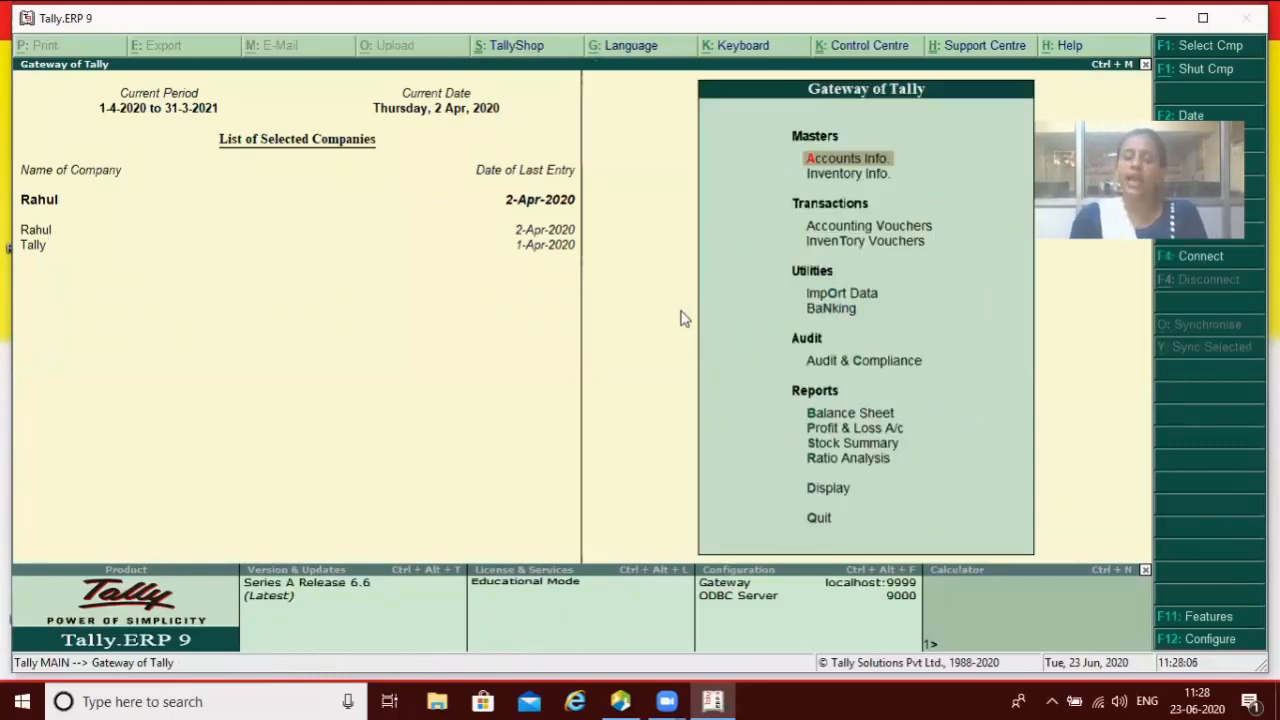
{"action": "key", "text": "Down"}
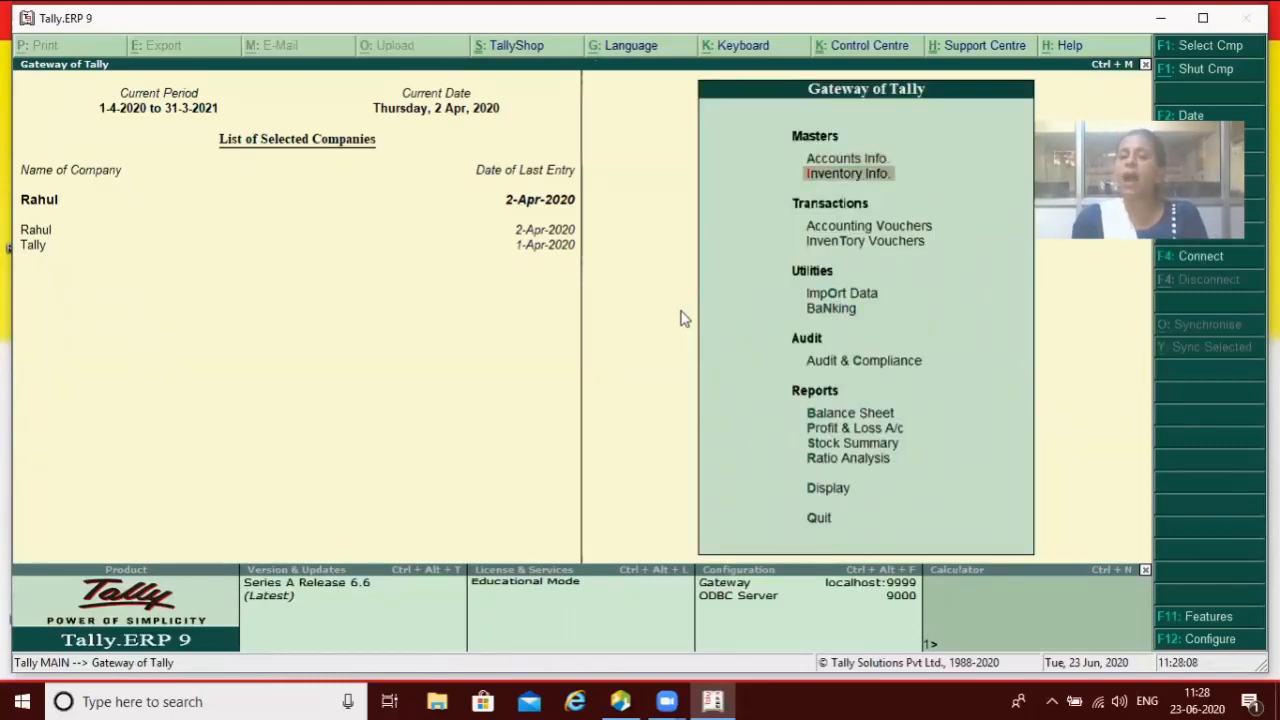
{"action": "key", "text": "Return"}
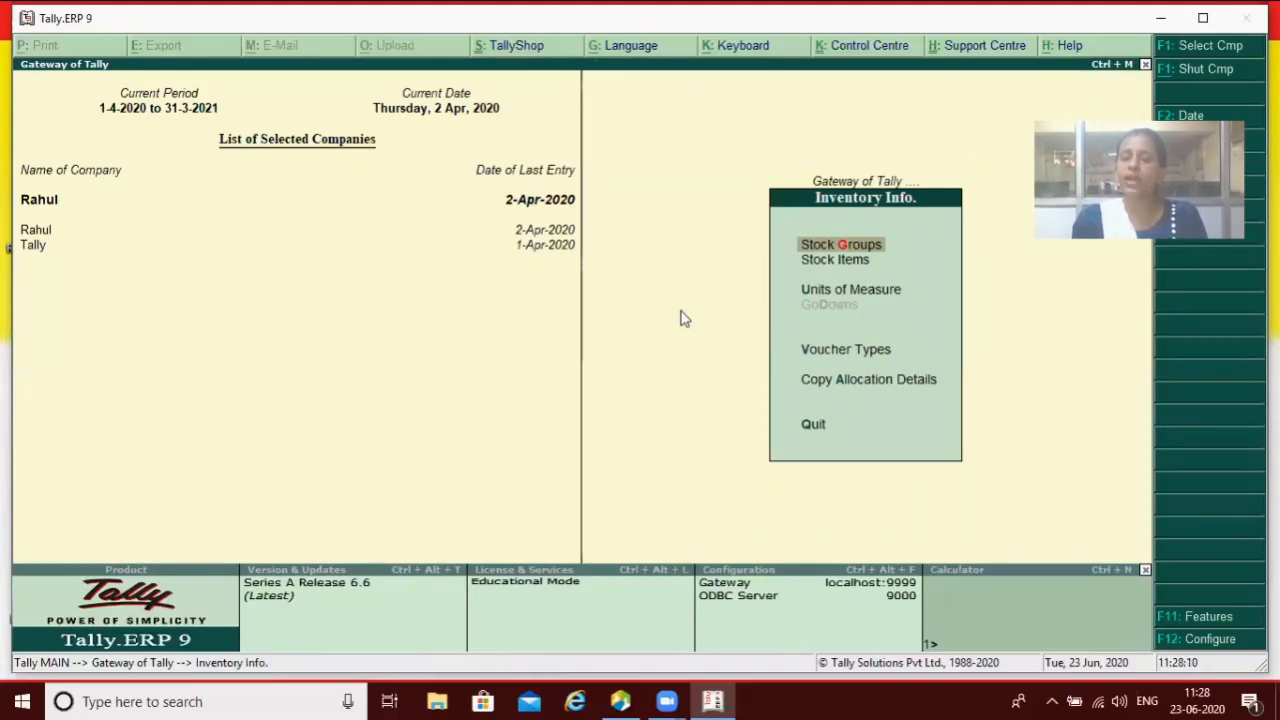
{"action": "key", "text": "Down"}
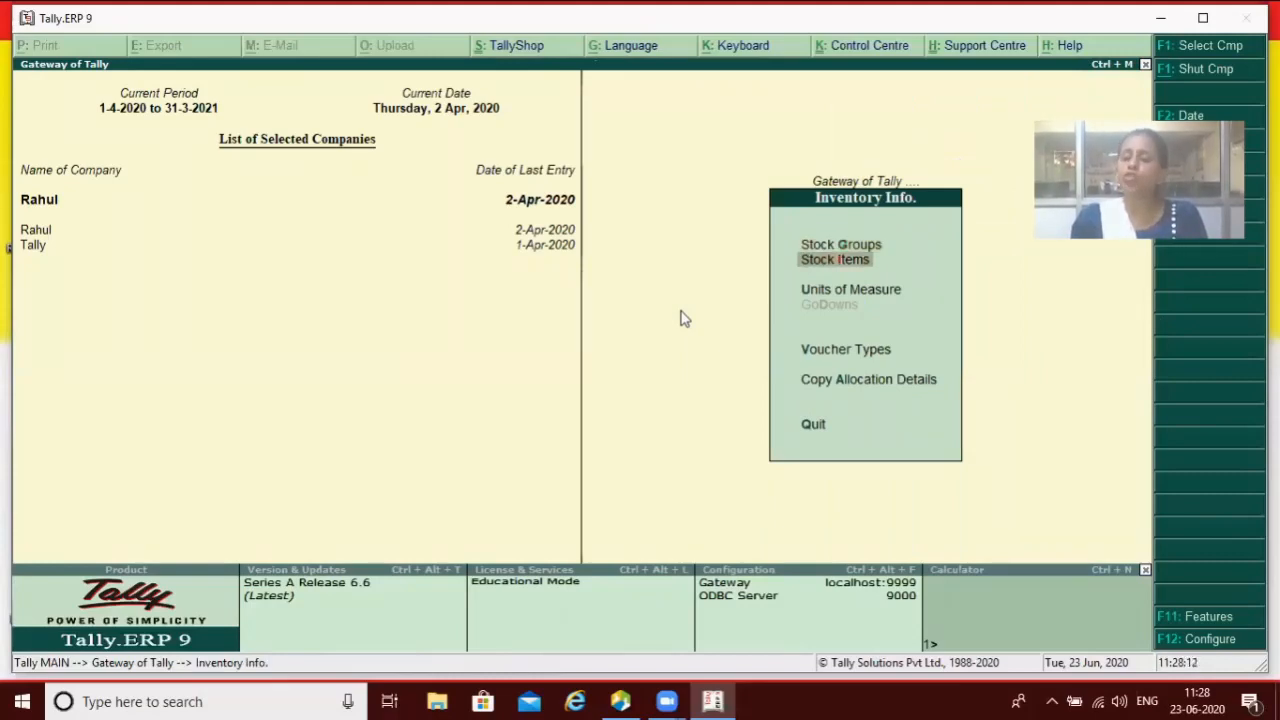
{"action": "key", "text": "Return"}
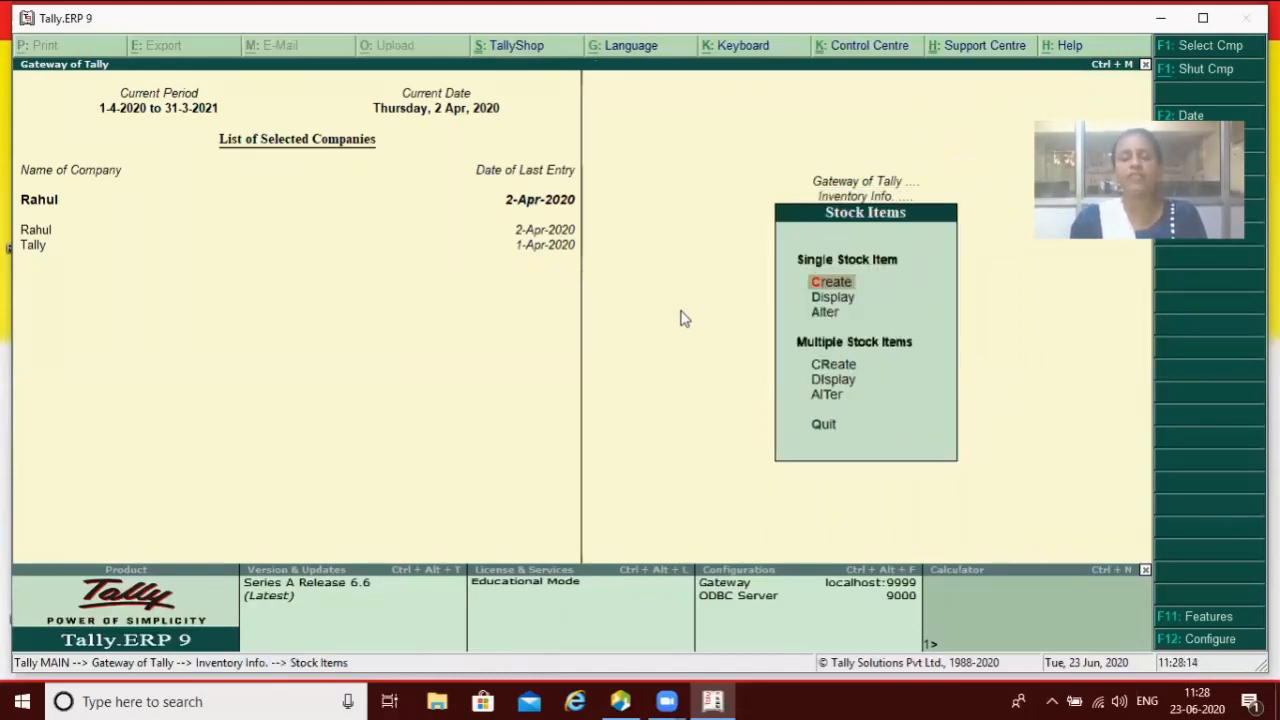
{"action": "key", "text": "Return"}
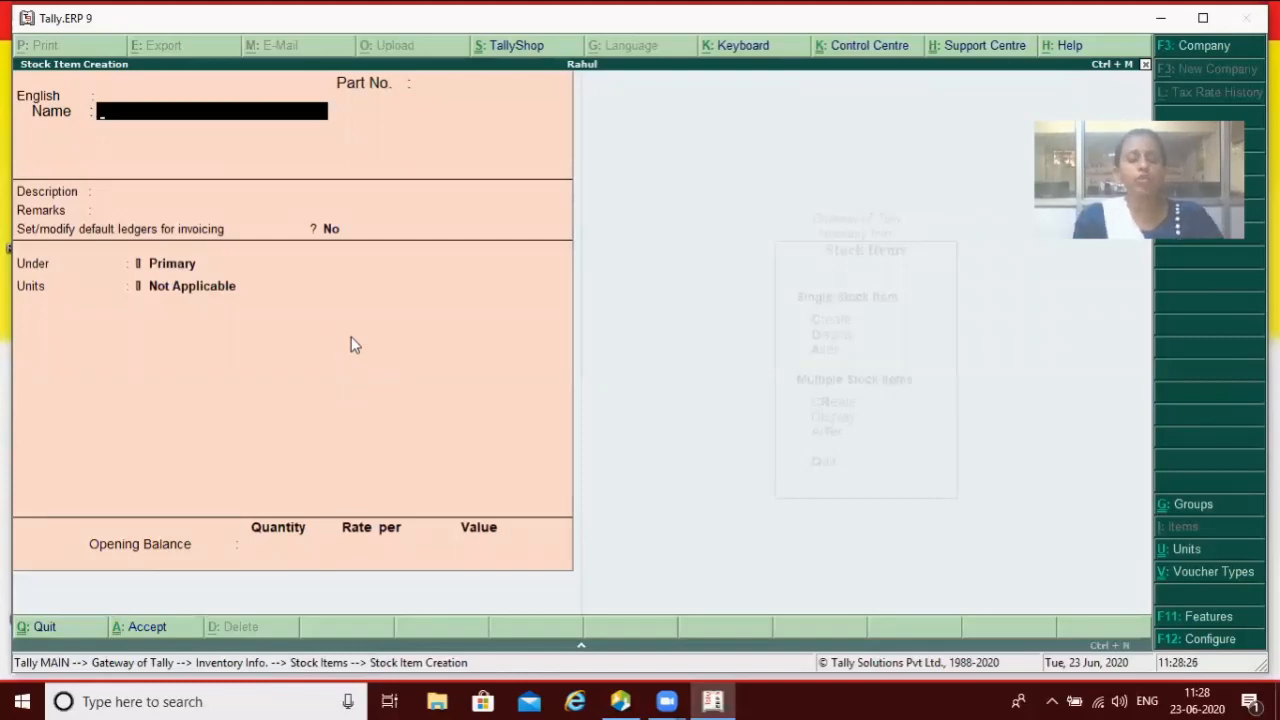
{"action": "key", "text": "Escape"}
{"action": "key", "text": "Escape"}
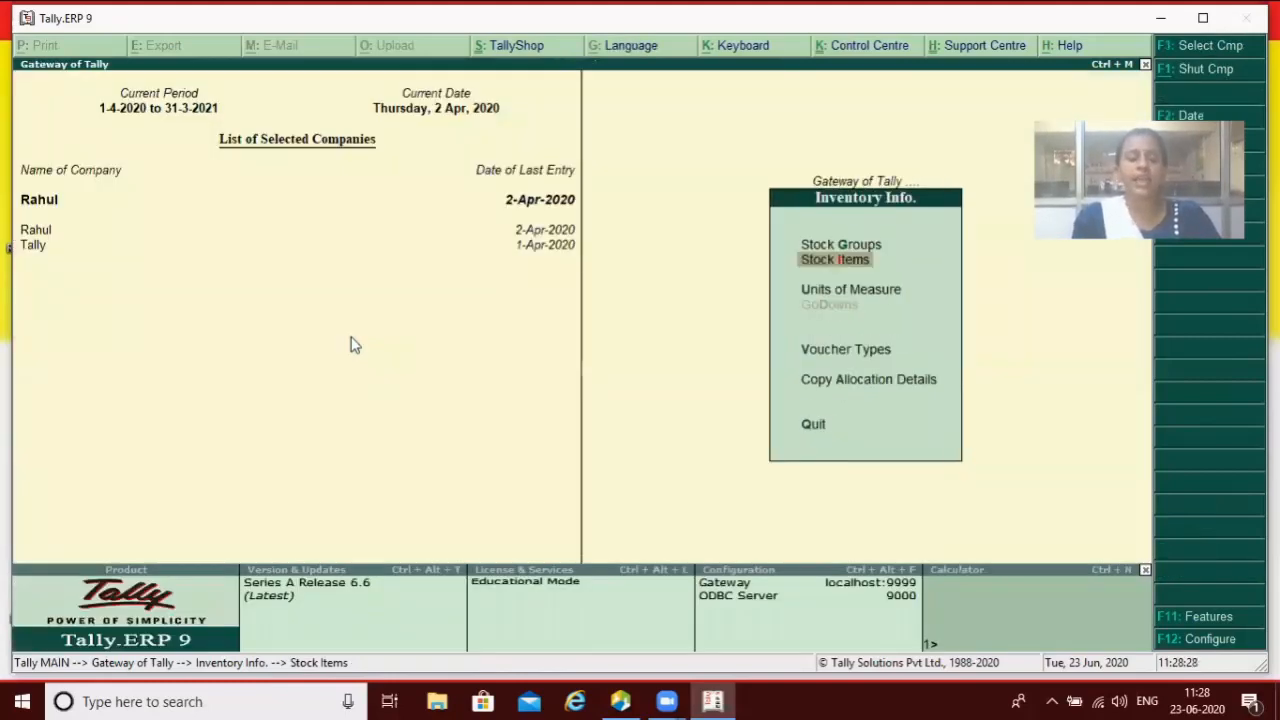
Step: Set 'Allow advanced entries in masters' to Yes in Master Configuration and save it
{"action": "key", "text": "F12"}
{"action": "key", "text": "Return"}
{"action": "key", "text": "Escape"}
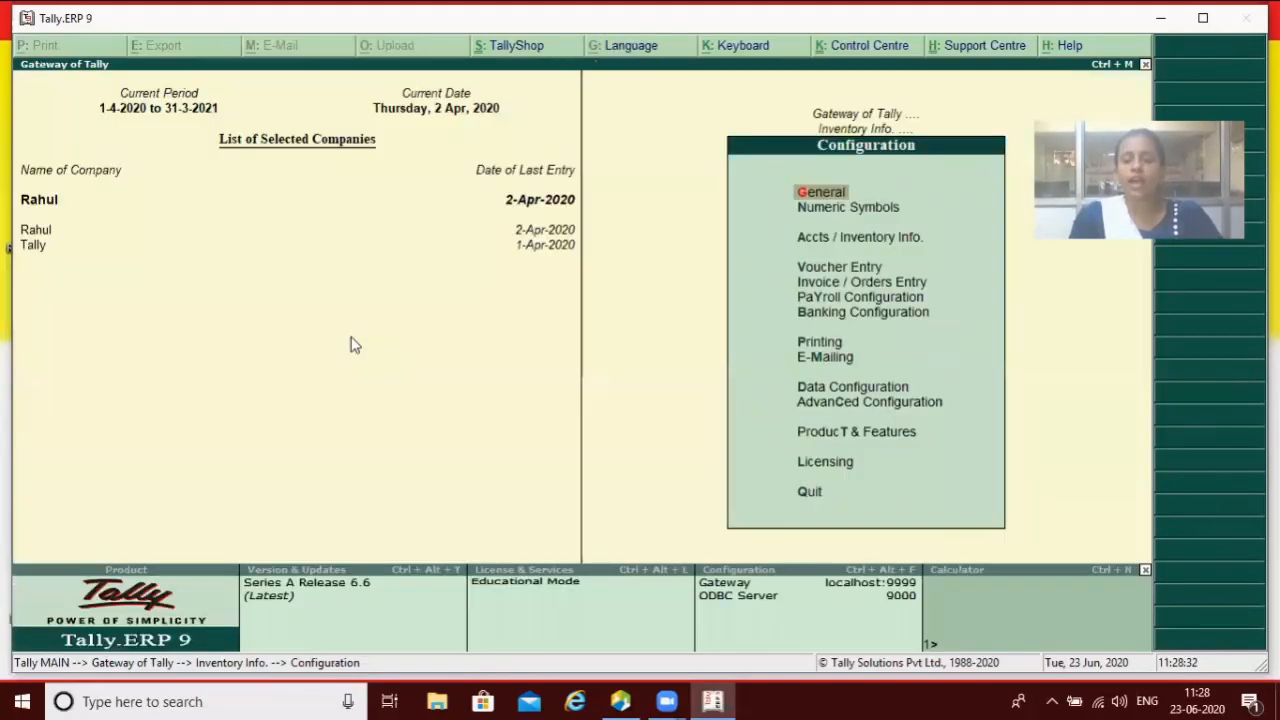
{"action": "key", "text": "Down"}
{"action": "key", "text": "Down"}
{"action": "key", "text": "Return"}
{"action": "key", "text": "Return"}
{"action": "key", "text": "Return"}
{"action": "key", "text": "Return"}
{"action": "key", "text": "Return"}
{"action": "key", "text": "Return"}
{"action": "key", "text": "Return"}
{"action": "key", "text": "Return"}
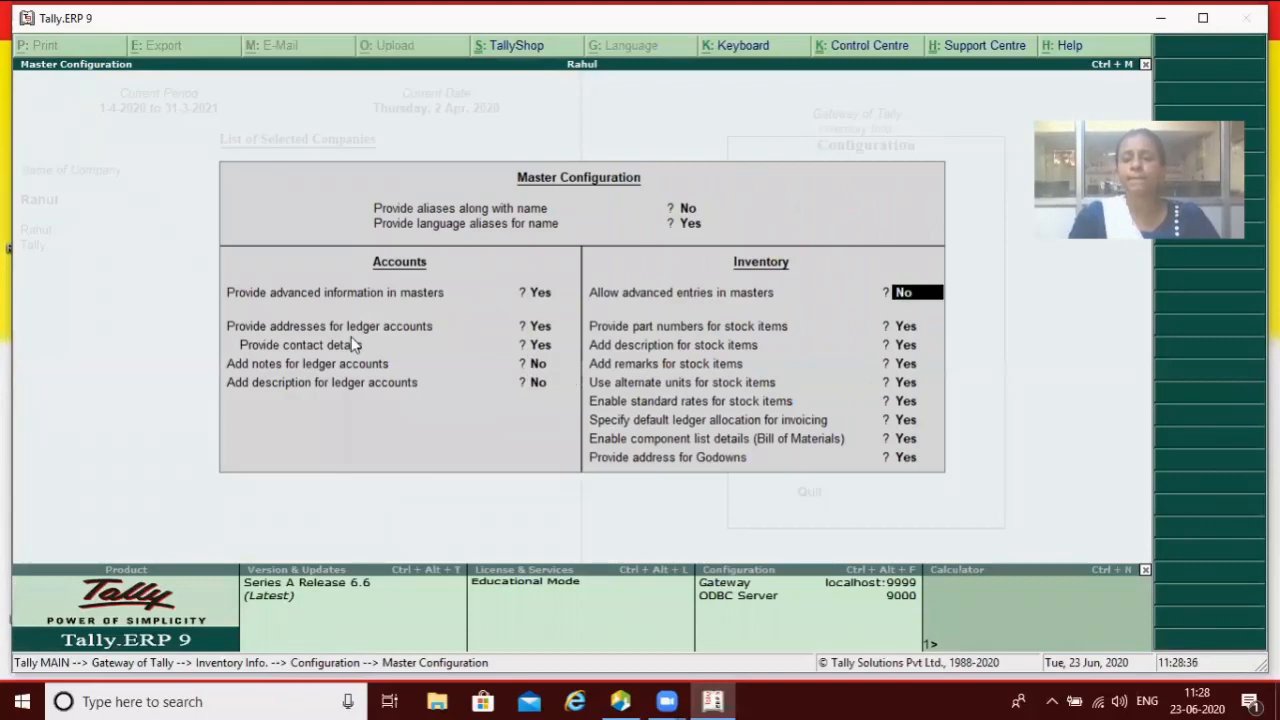
{"action": "type", "text": "y"}
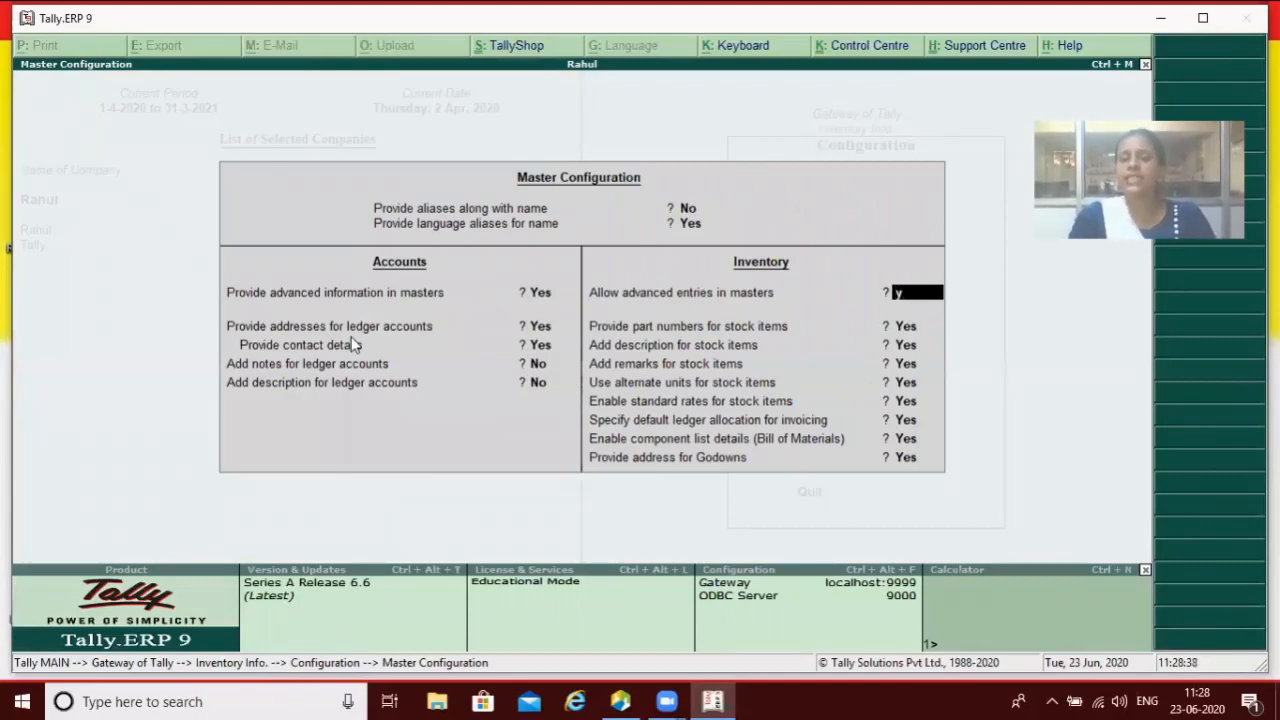
{"action": "key", "text": "Return"}
{"action": "key", "text": "Return"}
{"action": "key", "text": "Return"}
{"action": "key", "text": "Return"}
{"action": "key", "text": "Return"}
{"action": "key", "text": "Return"}
{"action": "key", "text": "Return"}
{"action": "key", "text": "Return"}
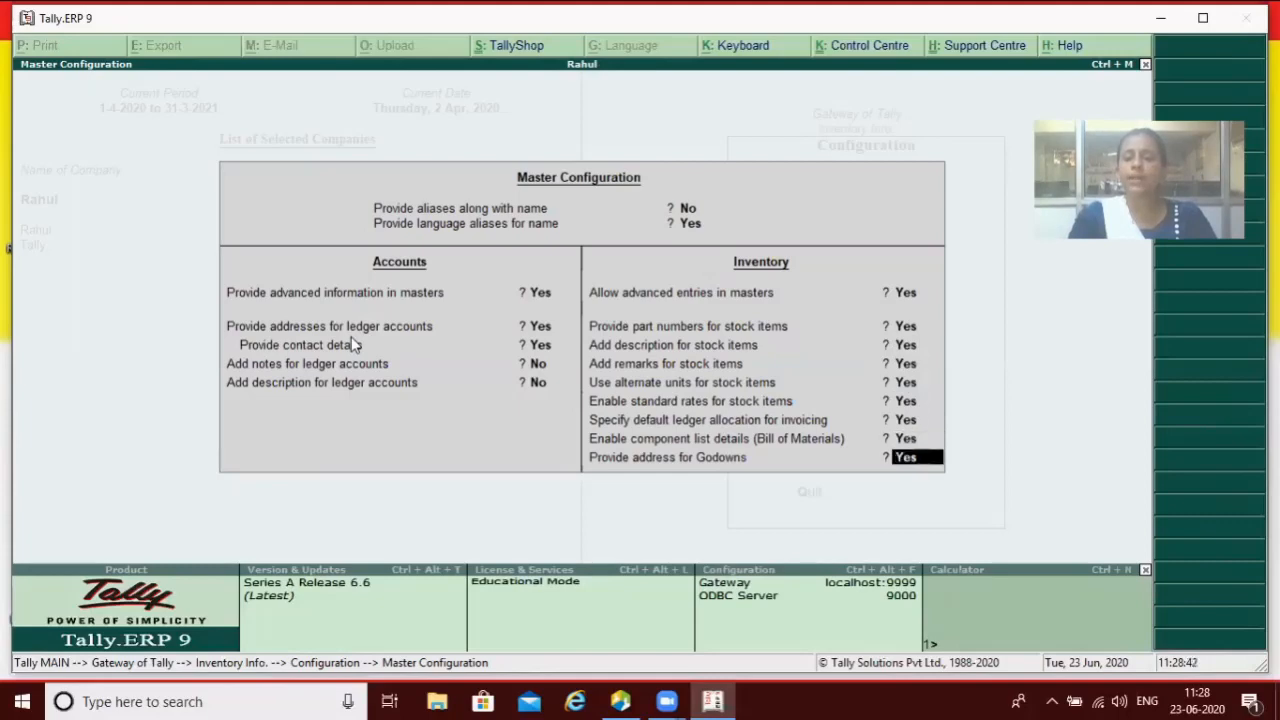
{"action": "key", "text": "Return"}
{"action": "key", "text": "Escape"}
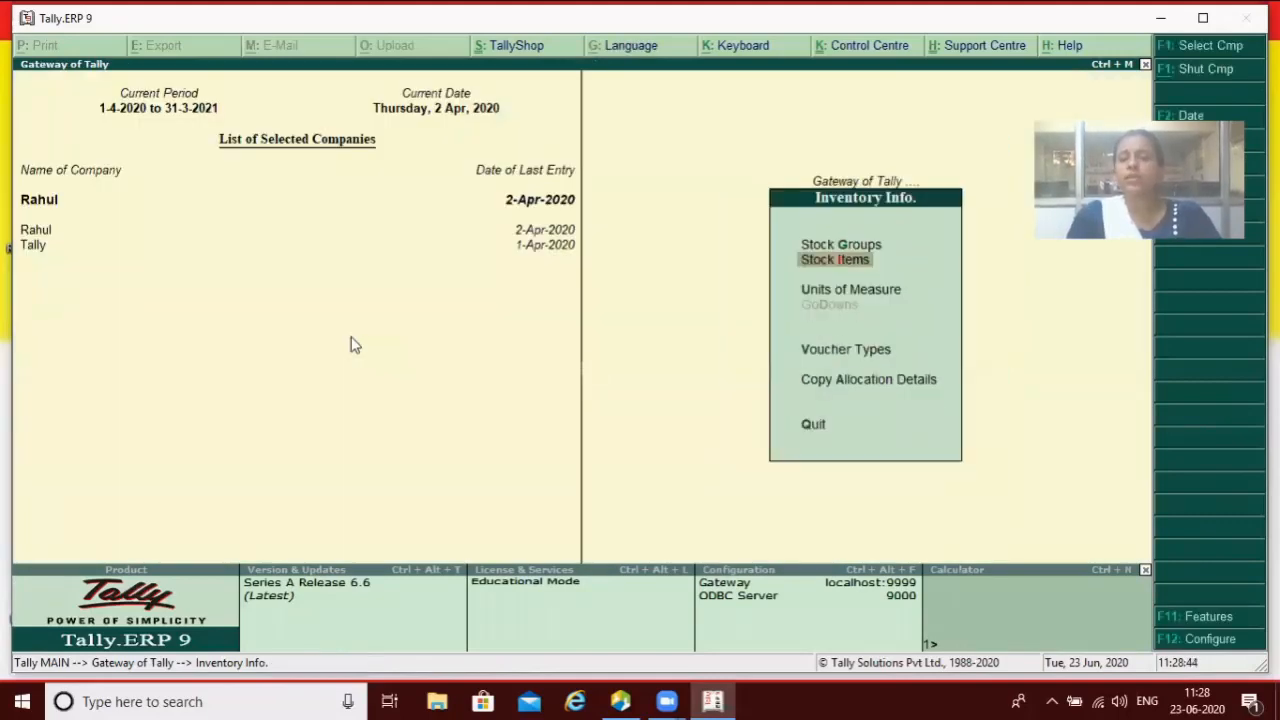
{"action": "key", "text": "Return"}
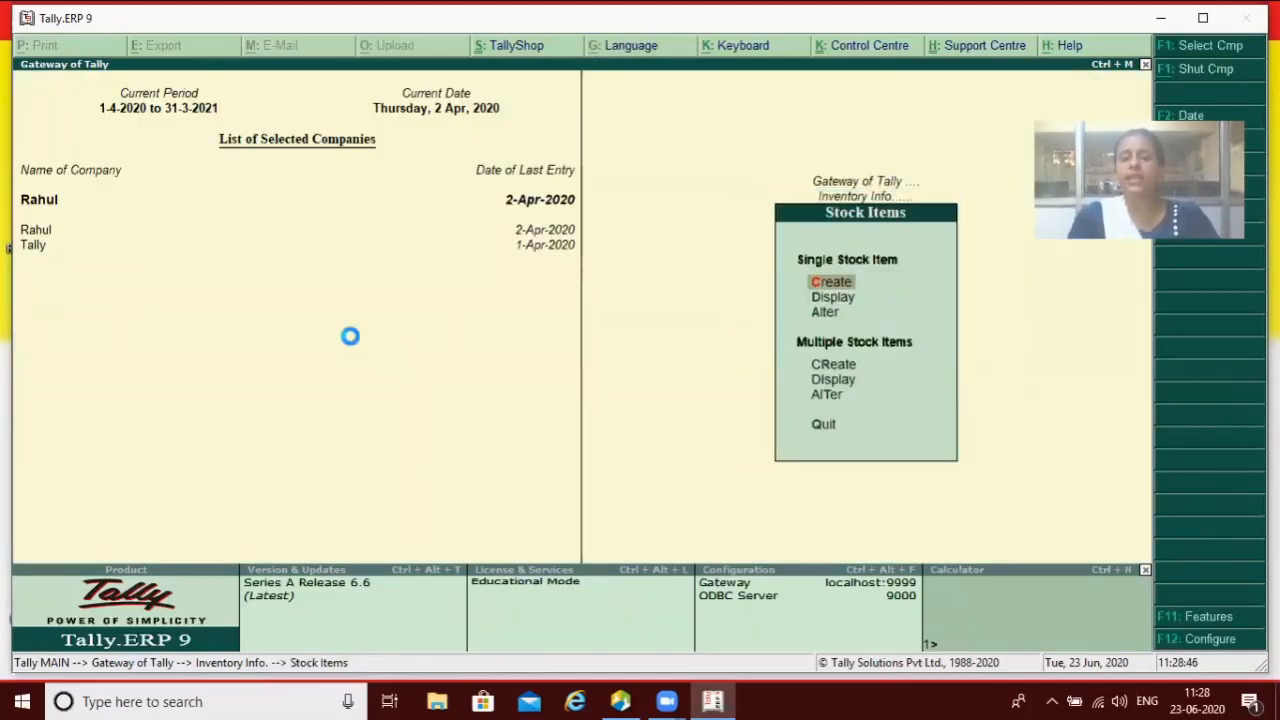
Step: Create a new stock item named Led with pcs as its unit
{"action": "key", "text": "Return"}
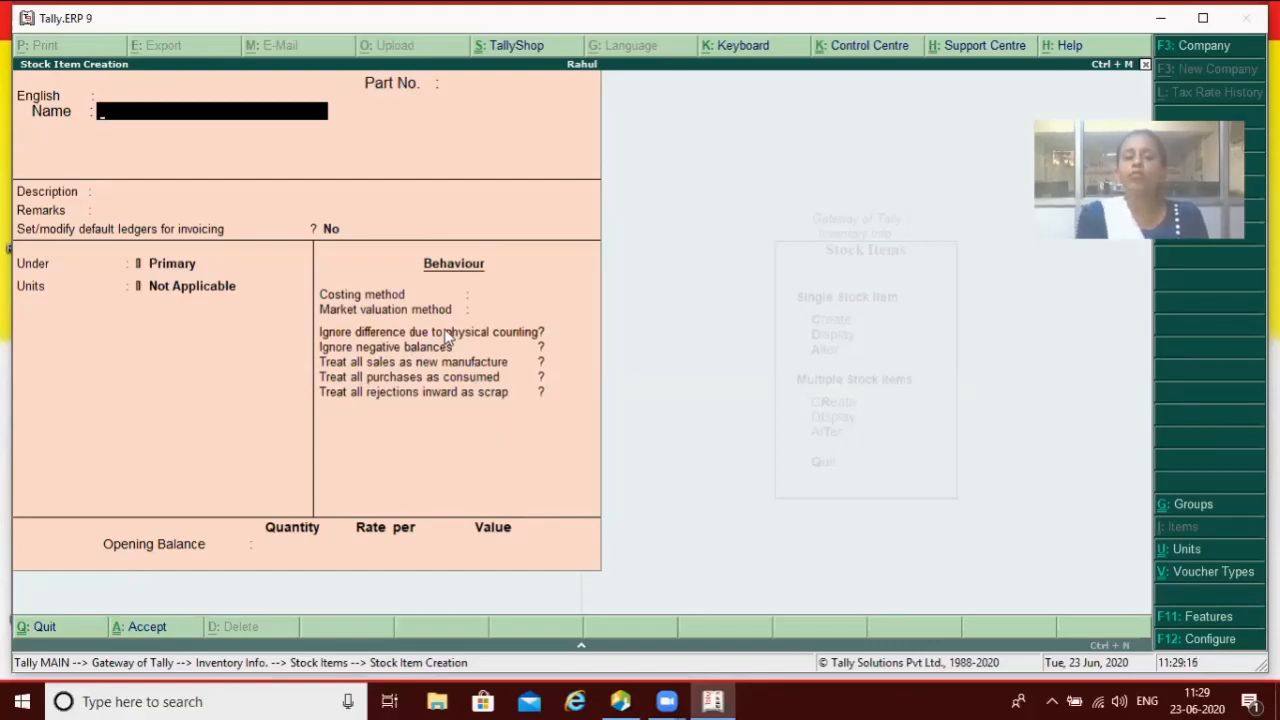
{"action": "type", "text": "Led"}
{"action": "key", "text": "Return"}
{"action": "key", "text": "Return"}
{"action": "key", "text": "Return"}
{"action": "key", "text": "Return"}
{"action": "key", "text": "Return"}
{"action": "key", "text": "Return"}
{"action": "key", "text": "Return"}
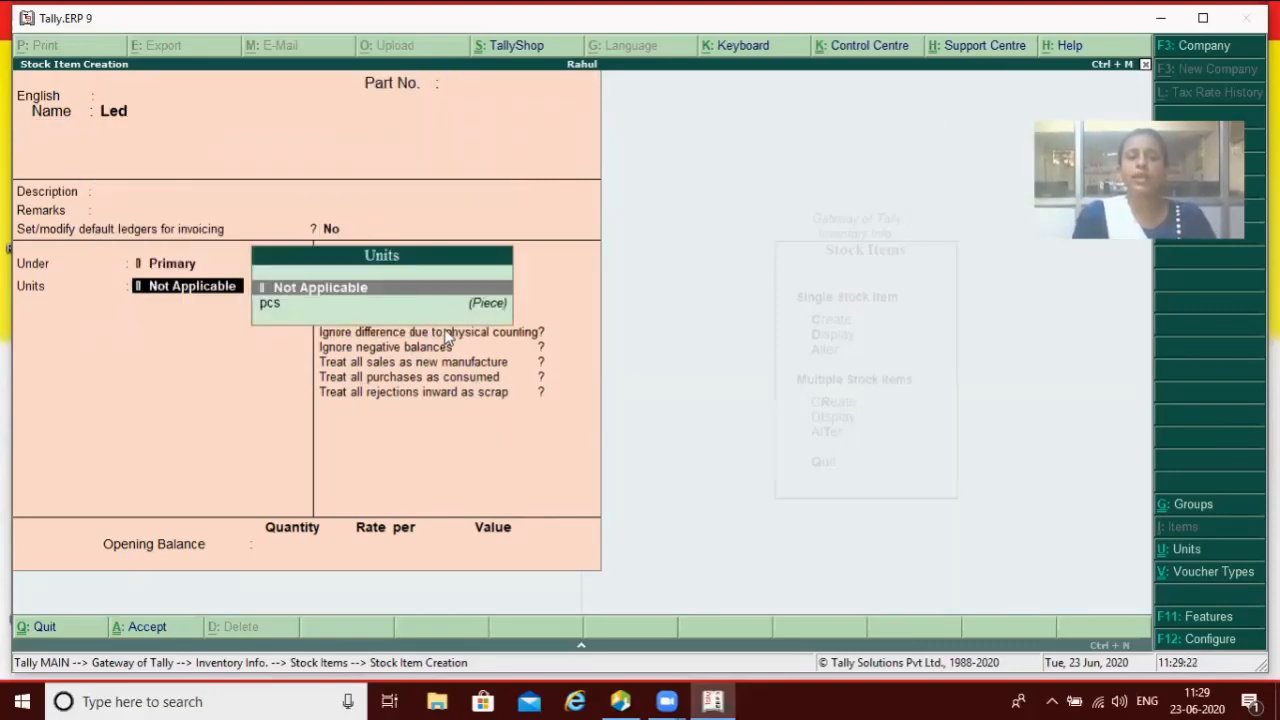
{"action": "key", "text": "Down"}
{"action": "key", "text": "Return"}
{"action": "key", "text": "Return"}
{"action": "key", "text": "Return"}
{"action": "key", "text": "Return"}
{"action": "key", "text": "Return"}
{"action": "key", "text": "Return"}
{"action": "key", "text": "Return"}
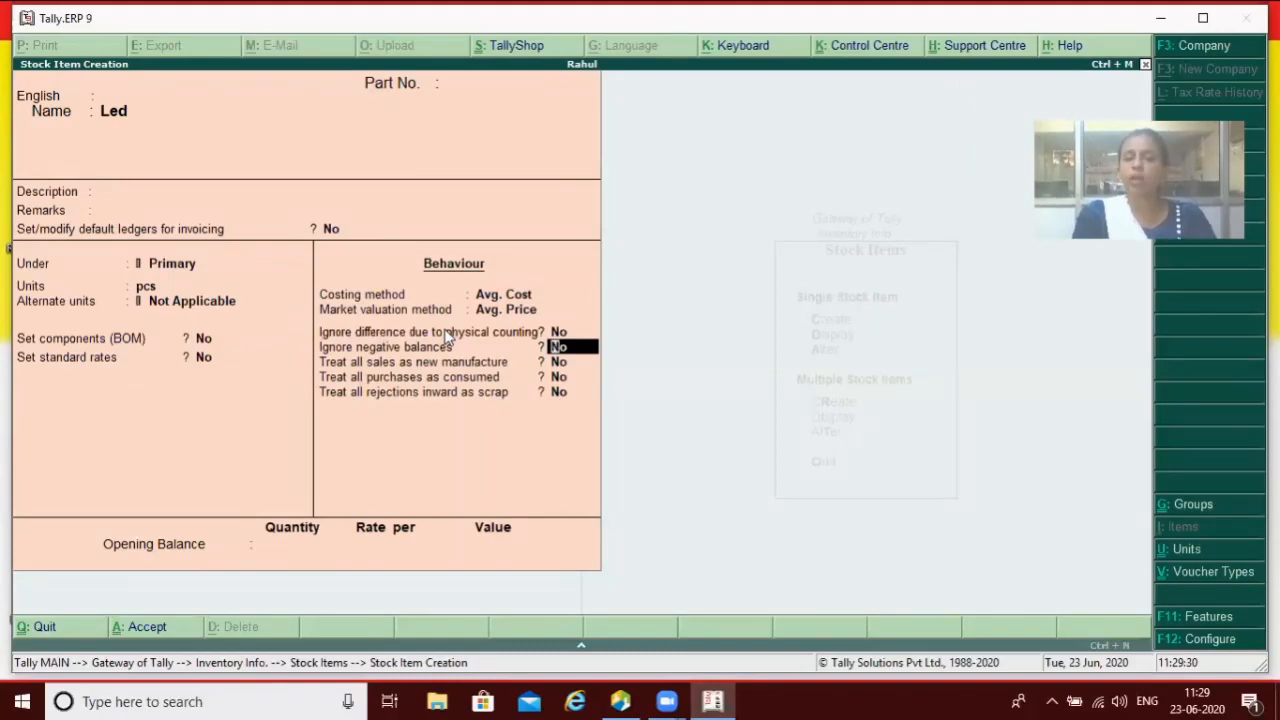
Step: Keep Avg. Cost and Avg. Price for Led, then quit the form without saving
{"action": "key", "text": "Up"}
{"action": "key", "text": "Up"}
{"action": "key", "text": "Up"}
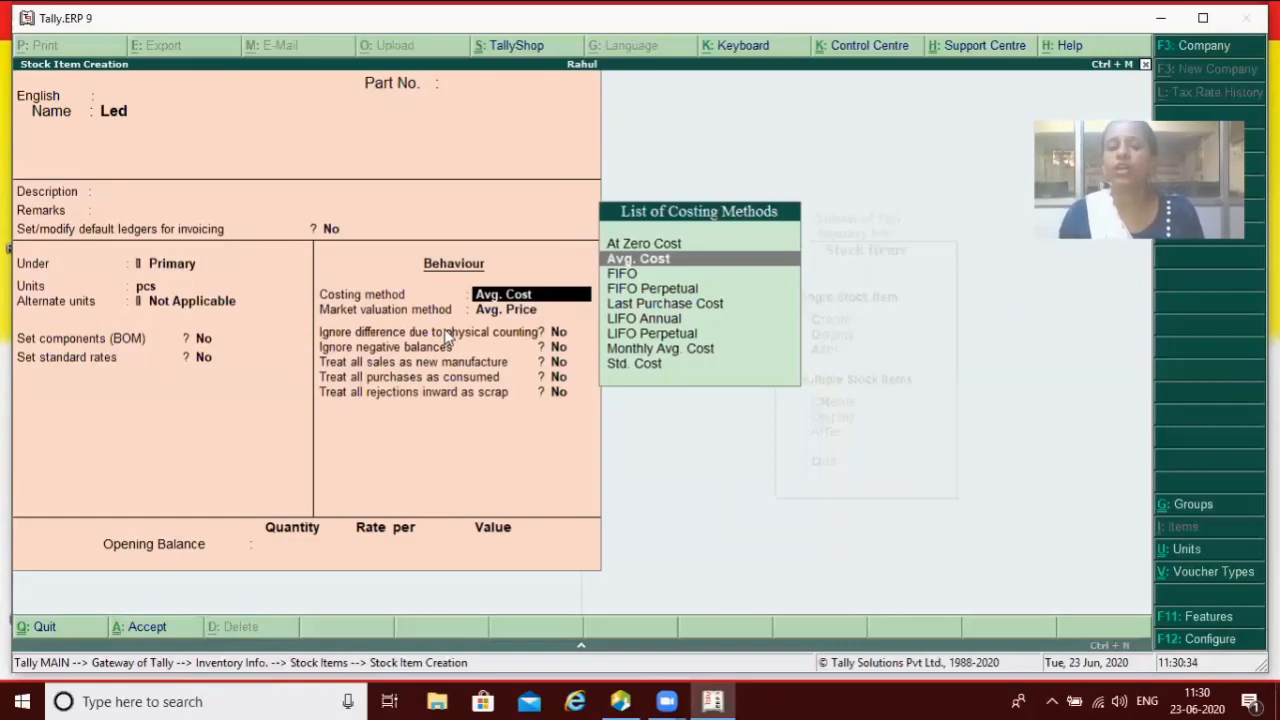
{"action": "key", "text": "Return"}
{"action": "key", "text": "Return"}
{"action": "key", "text": "Return"}
{"action": "key", "text": "Return"}
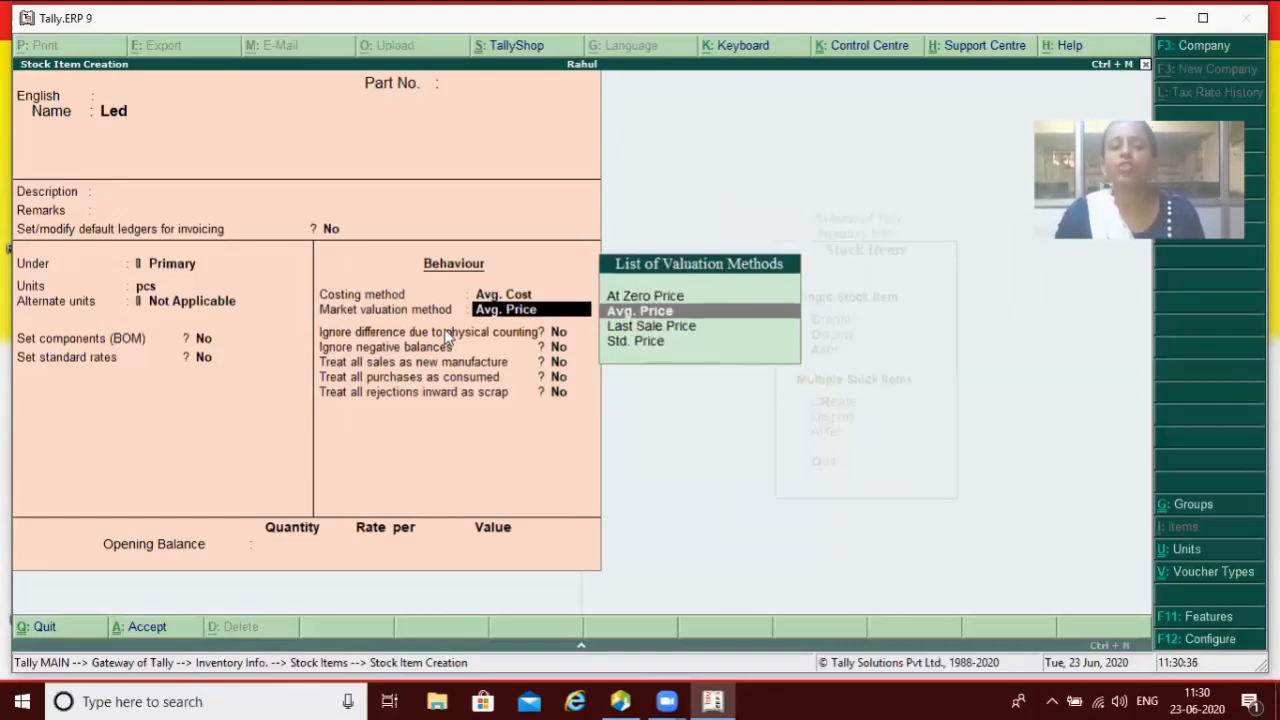
{"action": "key", "text": "Return"}
{"action": "key", "text": "Return"}
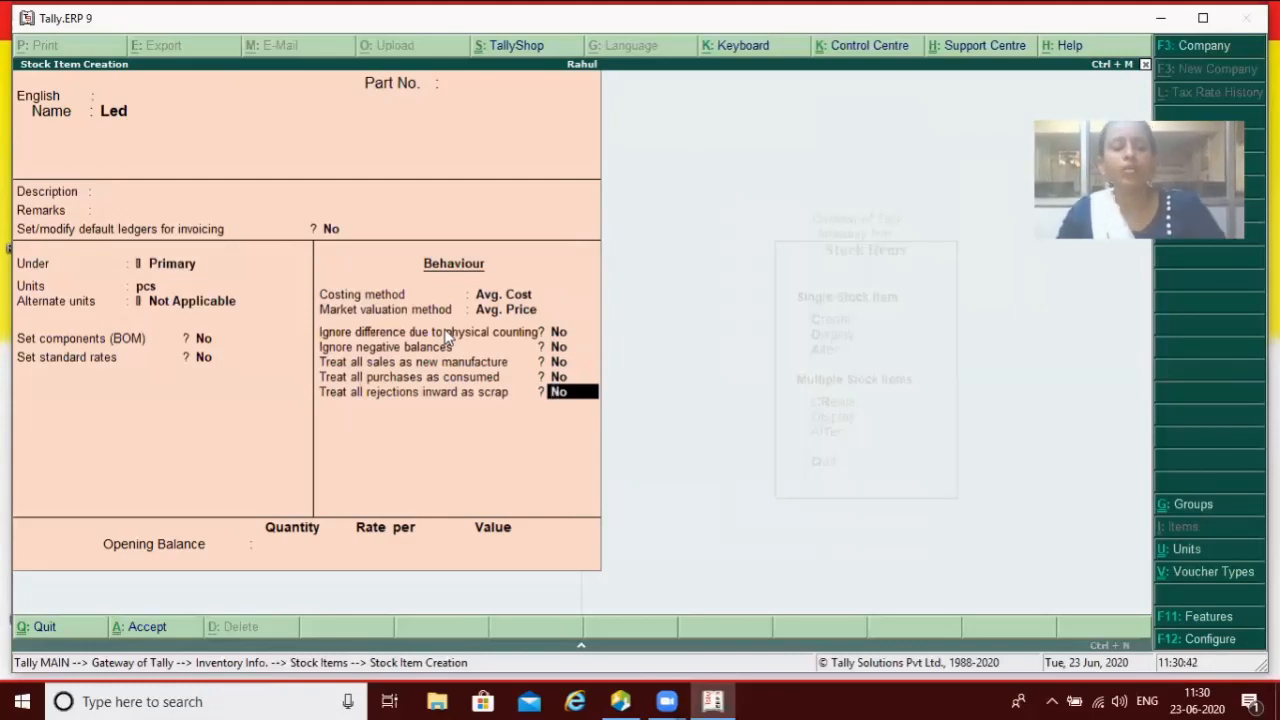
{"action": "key", "text": "Escape"}
{"action": "key", "text": "Return"}
Step: Set 'Allow advanced entries in masters' back to No in Master Configuration
{"action": "key", "text": "Escape"}
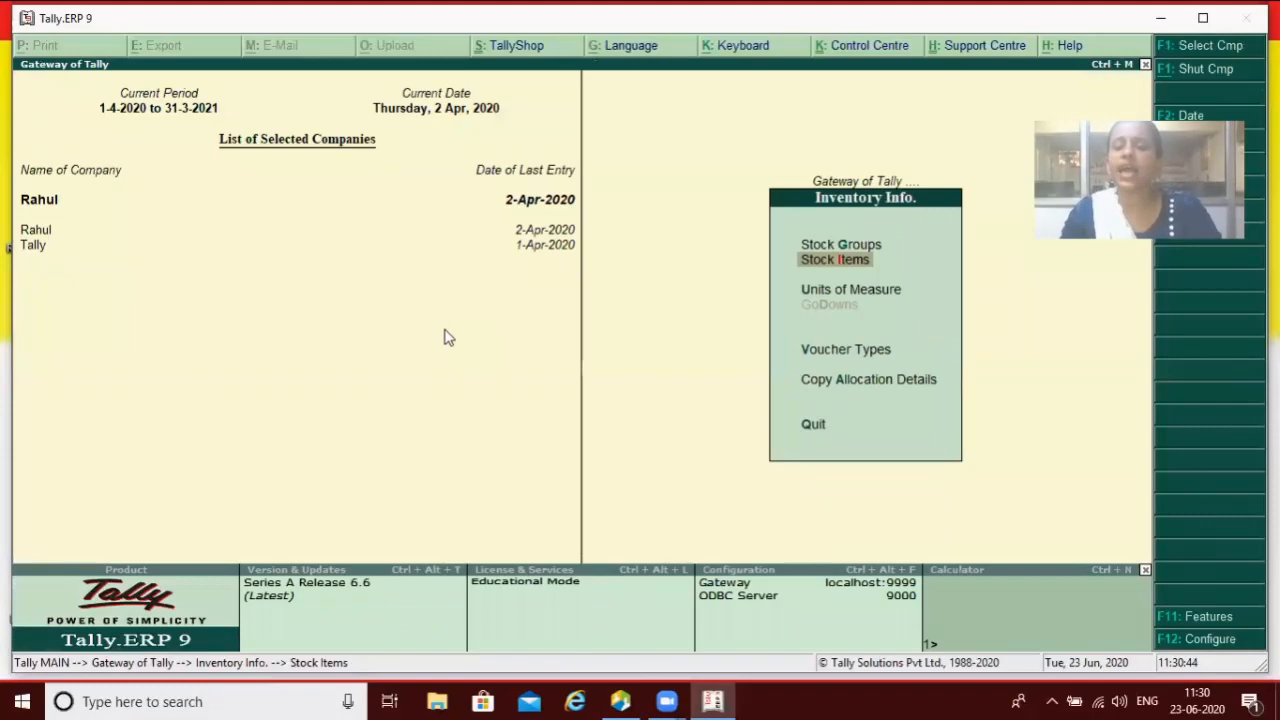
{"action": "key", "text": "Escape"}
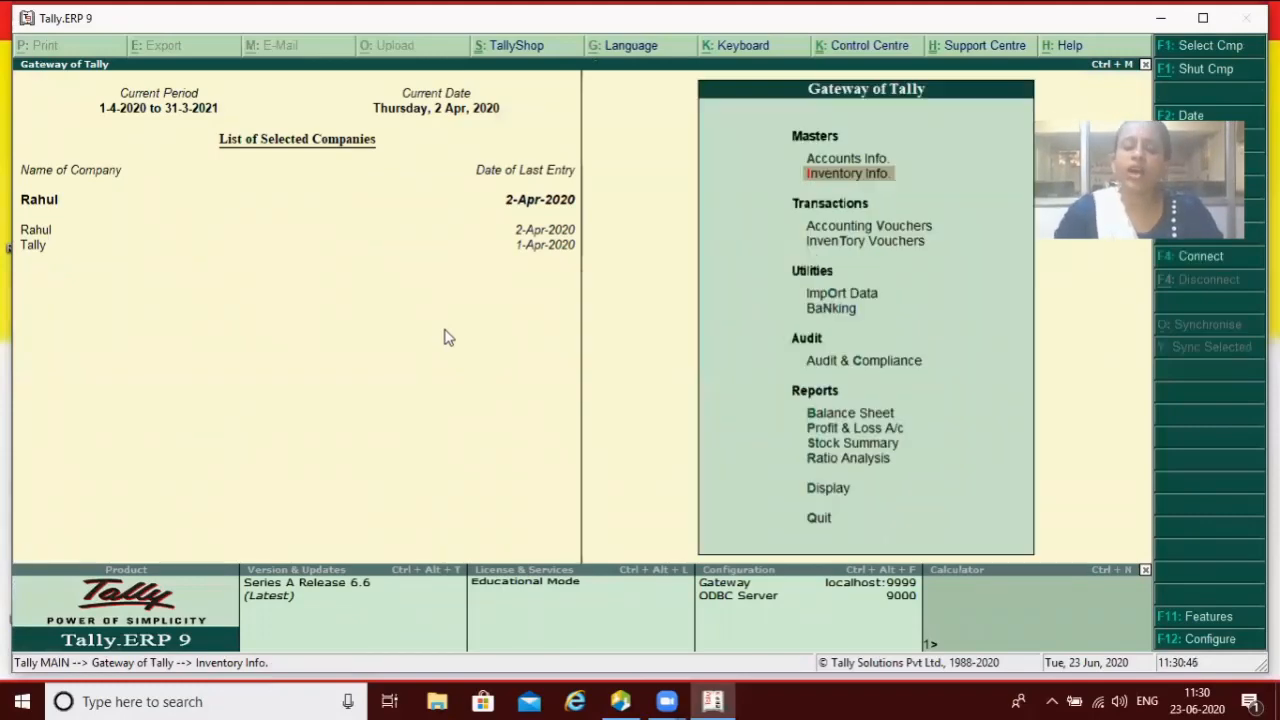
{"action": "key", "text": "F12"}
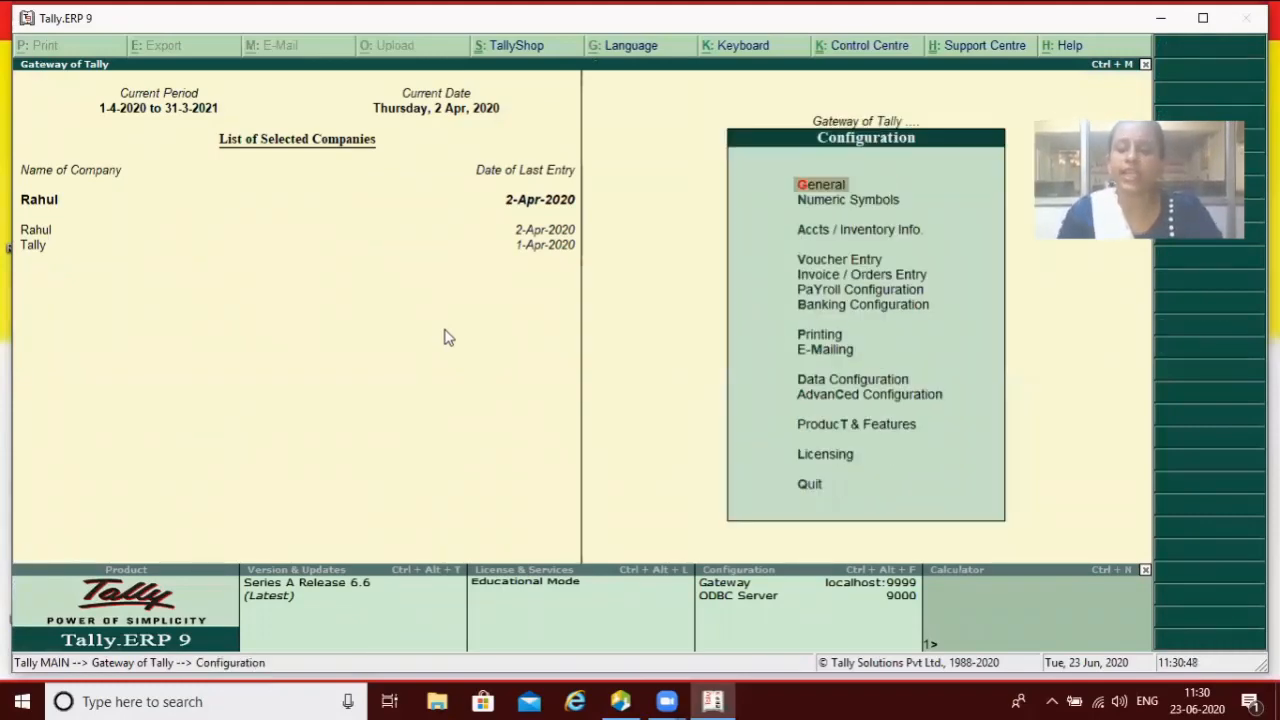
{"action": "key", "text": "Down"}
{"action": "key", "text": "Down"}
{"action": "key", "text": "Return"}
{"action": "key", "text": "Return"}
{"action": "key", "text": "Return"}
{"action": "key", "text": "Return"}
{"action": "key", "text": "Return"}
{"action": "key", "text": "Return"}
{"action": "key", "text": "Return"}
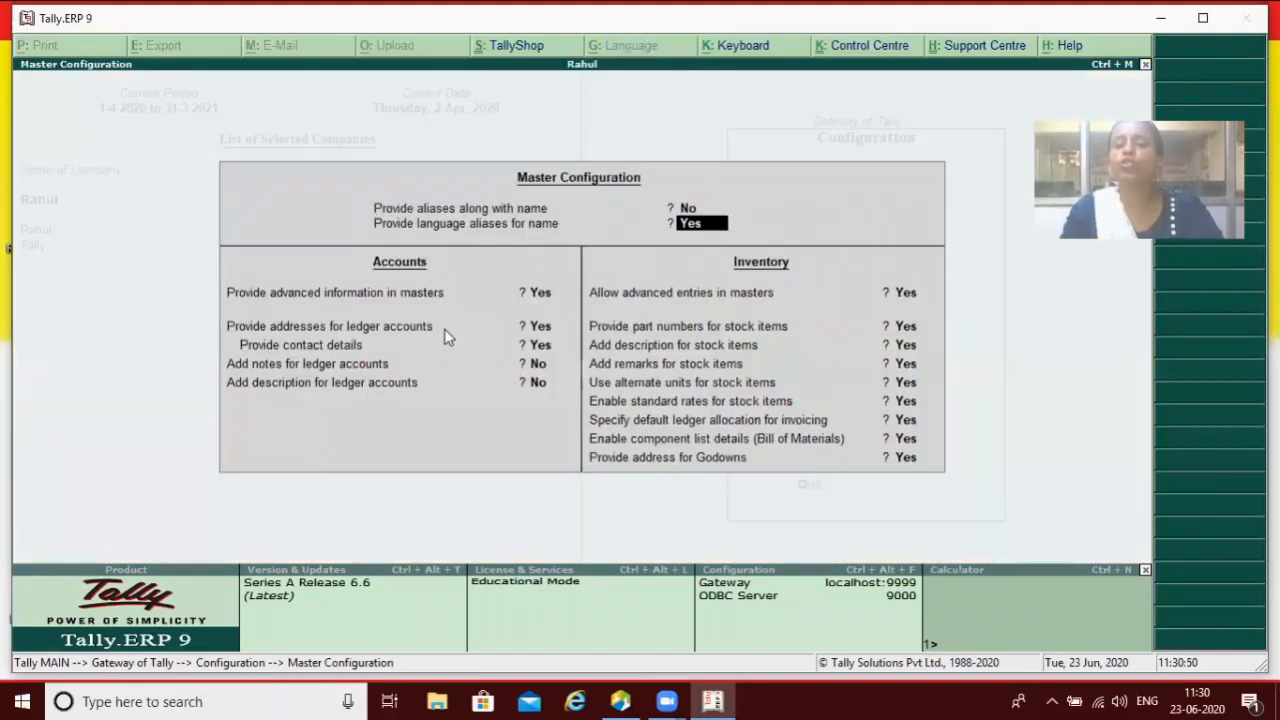
{"action": "key", "text": "Return"}
{"action": "type", "text": "n"}
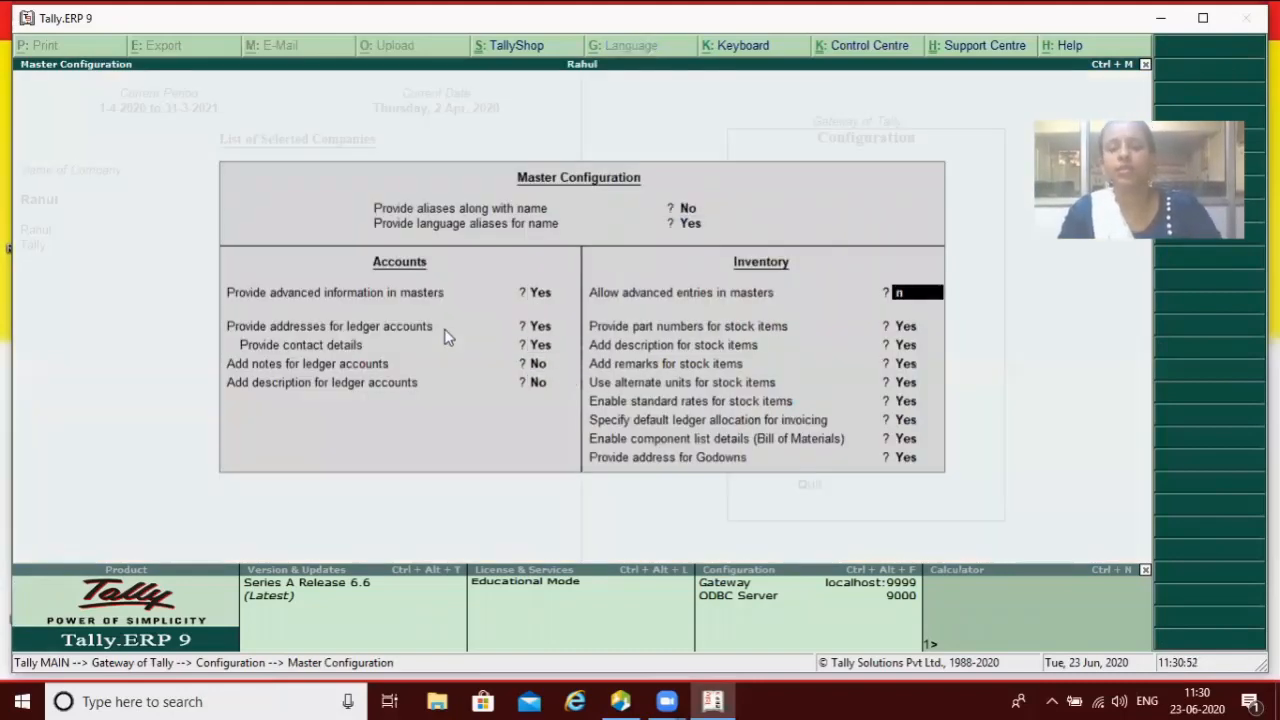
{"action": "key", "text": "Return"}
{"action": "key", "text": "Return"}
{"action": "key", "text": "Return"}
{"action": "key", "text": "Return"}
{"action": "key", "text": "Return"}
{"action": "key", "text": "Return"}
{"action": "key", "text": "Return"}
{"action": "key", "text": "Return"}
{"action": "key", "text": "Return"}
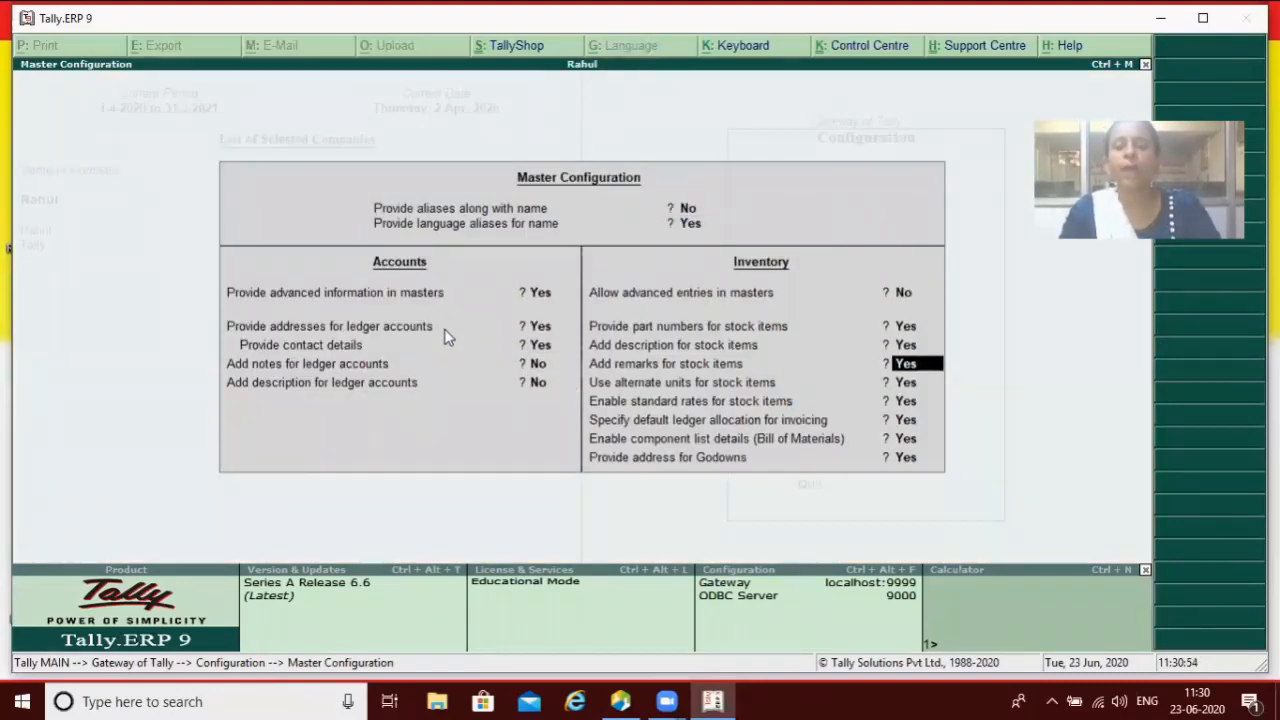
{"action": "key", "text": "Escape"}
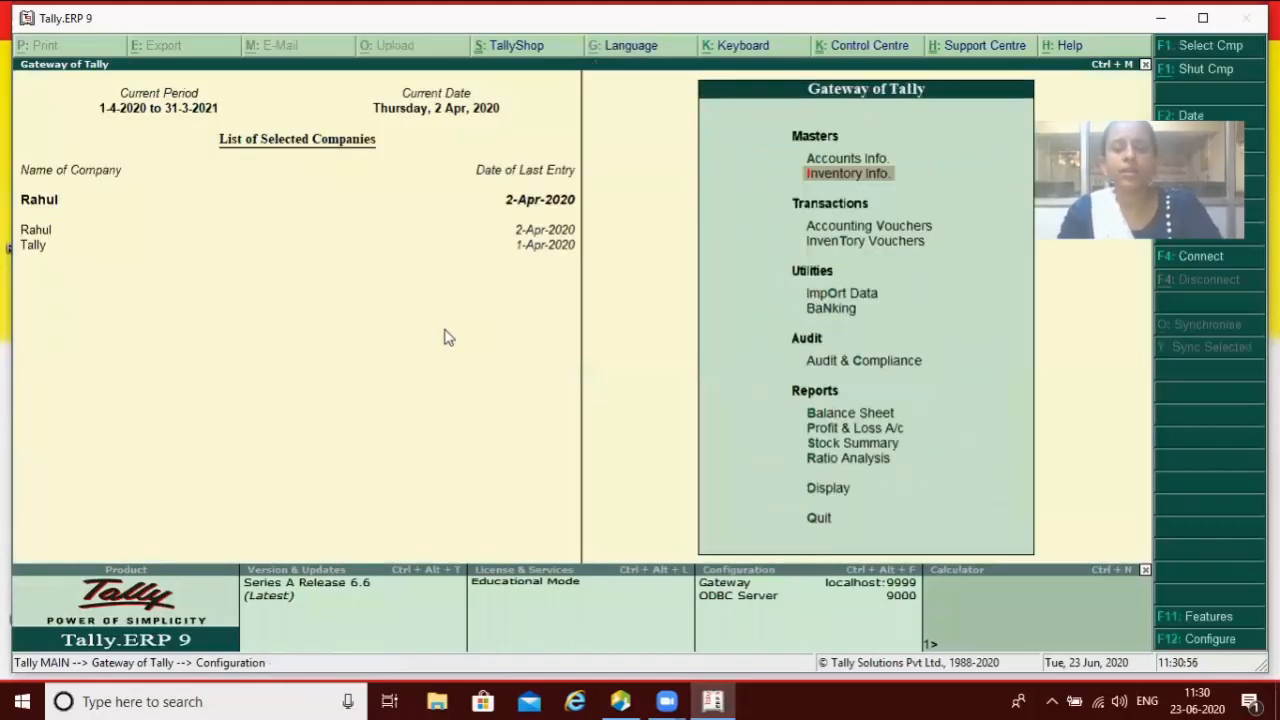
Step: Open a blank stock item creation form to check the simpler layout, then close it
{"action": "key", "text": "Down"}
{"action": "key", "text": "Up"}
{"action": "key", "text": "Return"}
{"action": "key", "text": "Down"}
{"action": "key", "text": "Return"}
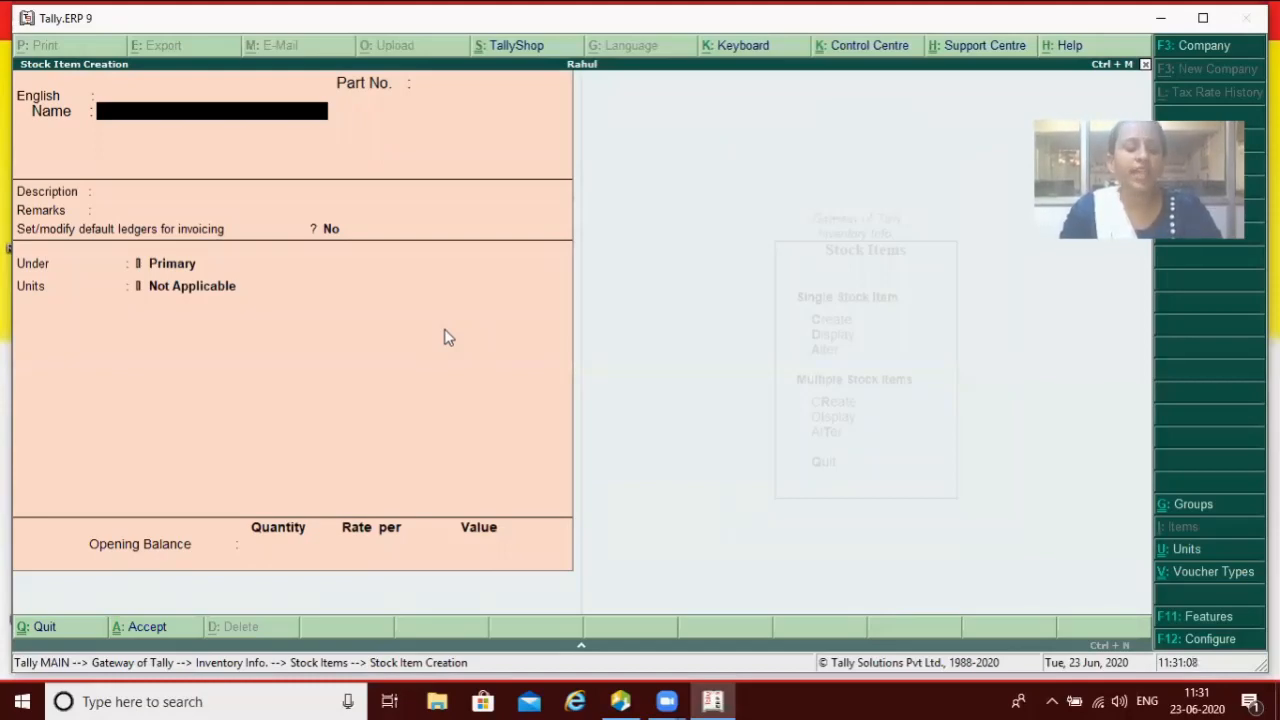
{"action": "key", "text": "Escape"}
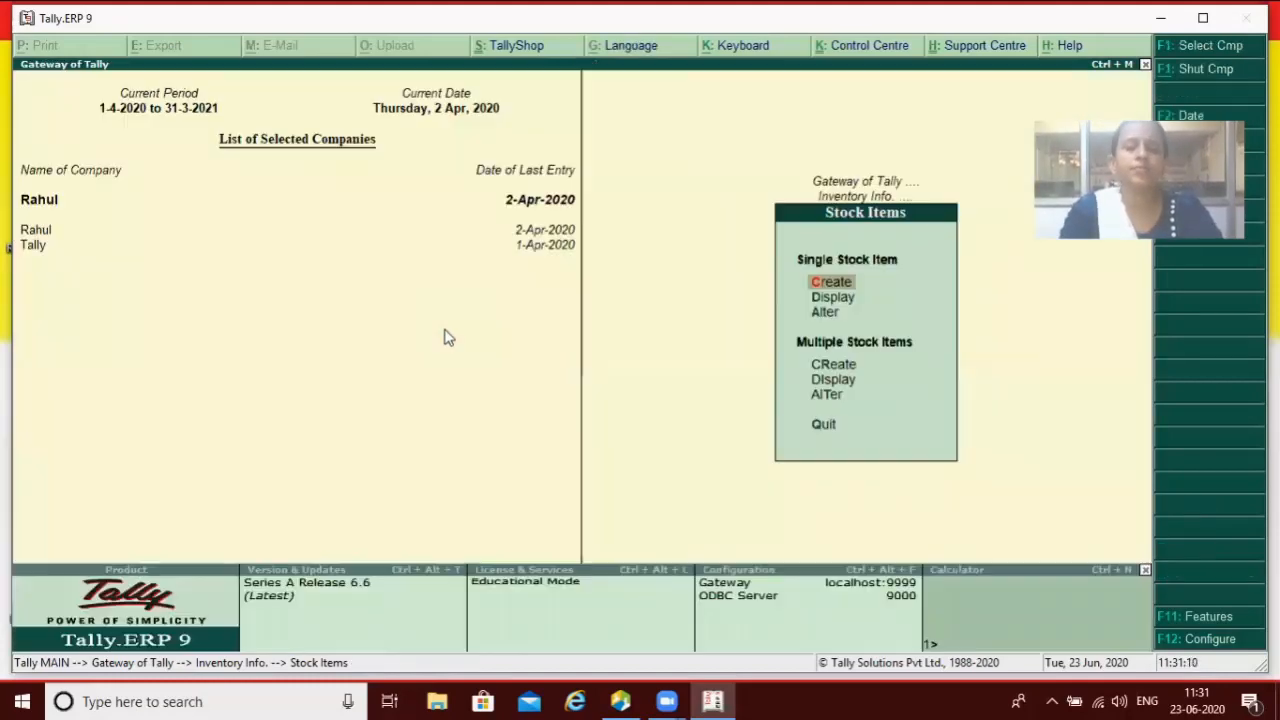
Step: Step through Master Configuration with part numbers, descriptions and remarks still on, accepting it unchanged
{"action": "key", "text": "F12"}
{"action": "key", "text": "Down"}
{"action": "key", "text": "Down"}
{"action": "key", "text": "Return"}
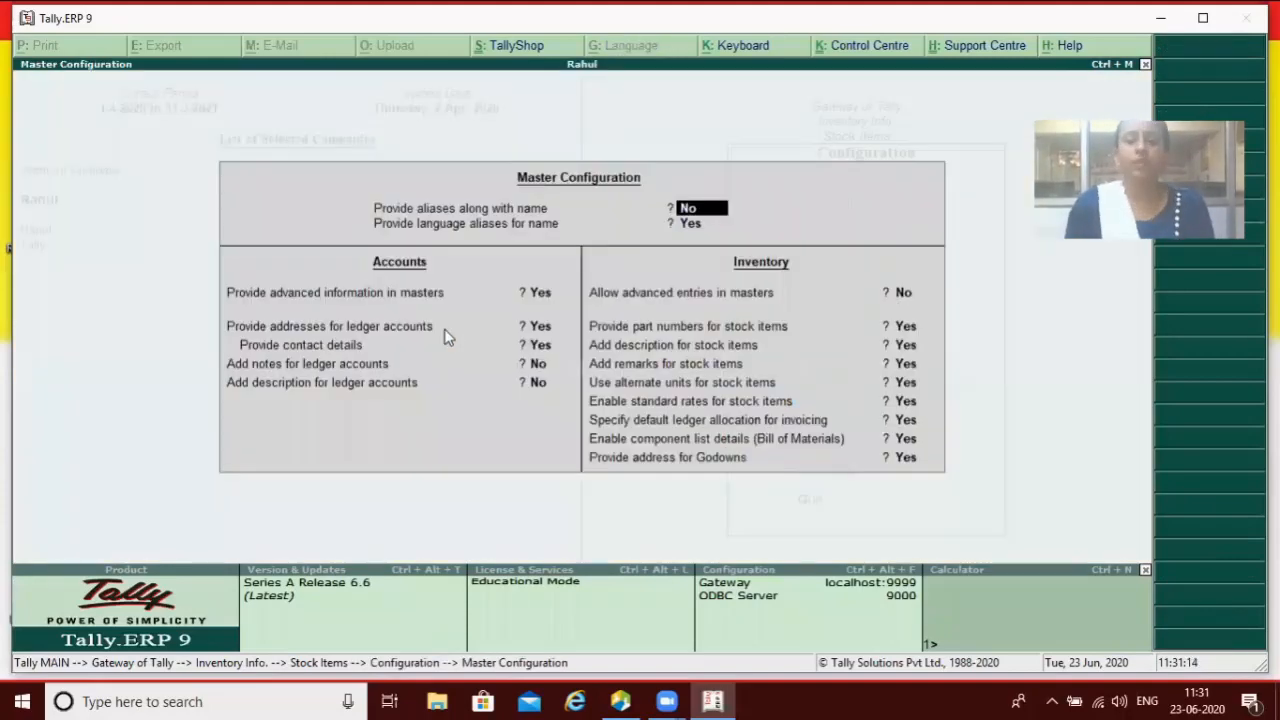
{"action": "key", "text": "Return"}
{"action": "key", "text": "Return"}
{"action": "key", "text": "Return"}
{"action": "key", "text": "Return"}
{"action": "key", "text": "Return"}
{"action": "key", "text": "Return"}
{"action": "key", "text": "Return"}
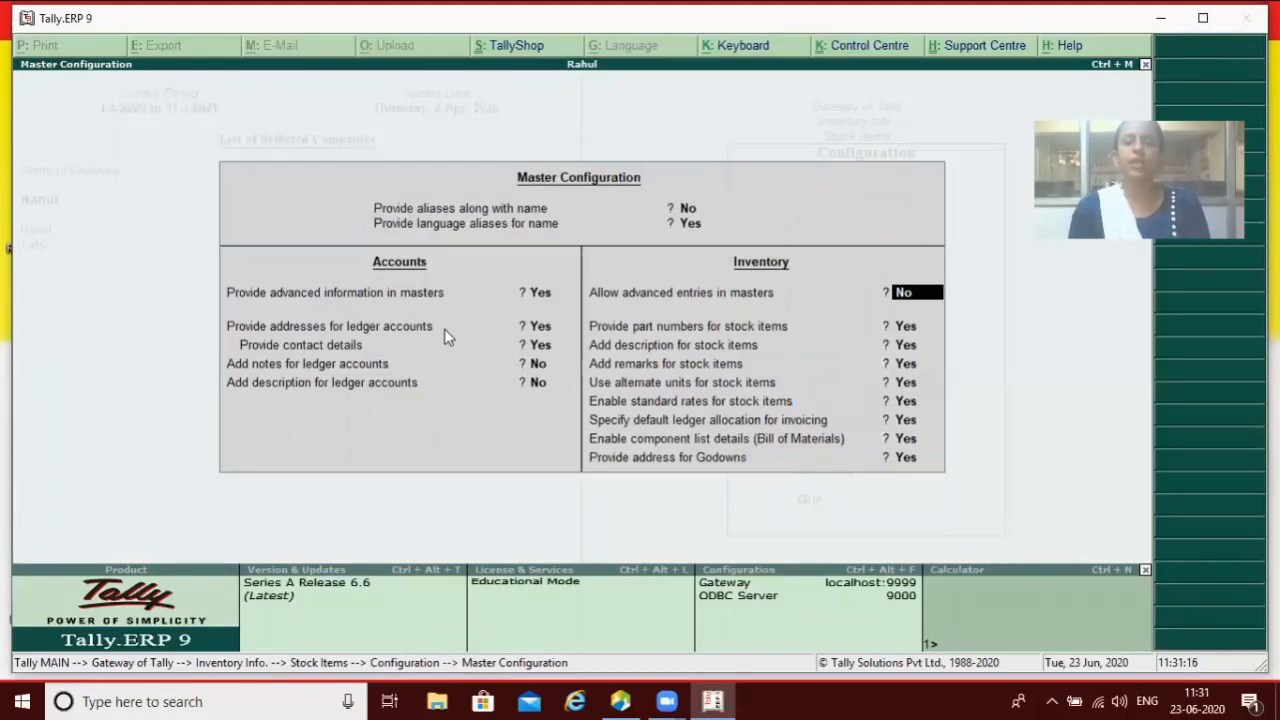
{"action": "key", "text": "Return"}
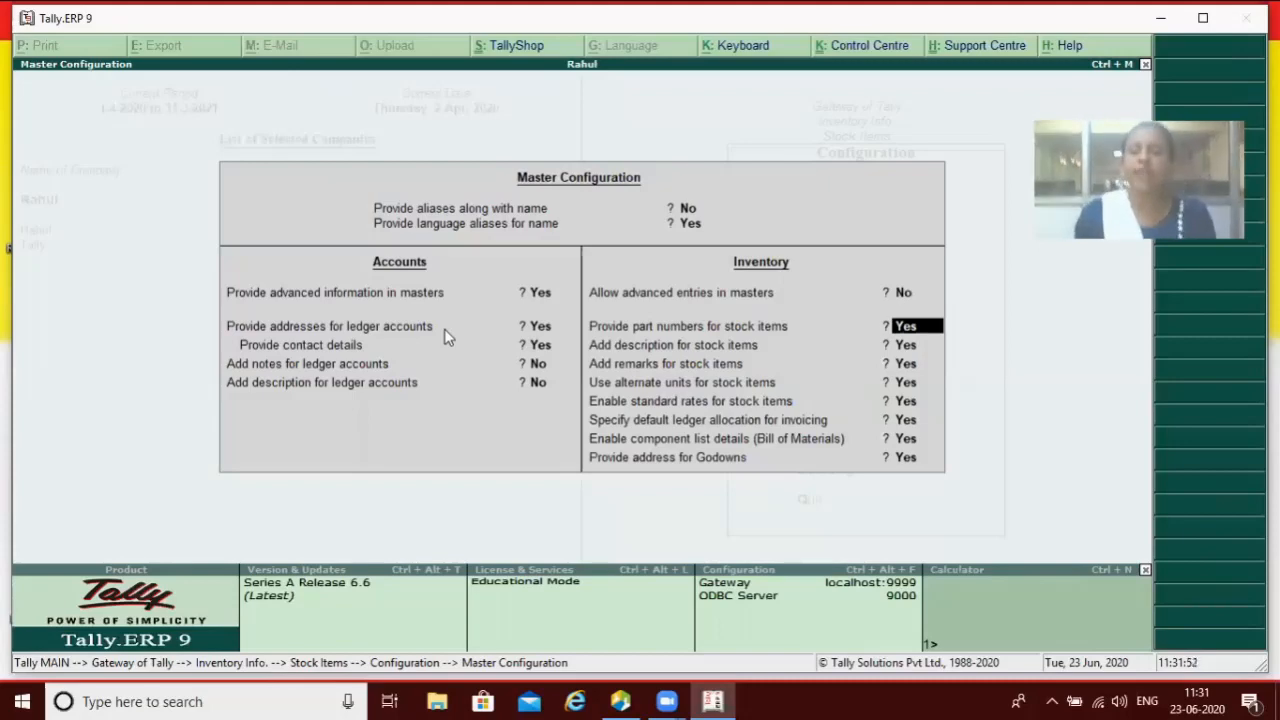
{"action": "key", "text": "Down"}
{"action": "key", "text": "Down"}
{"action": "key", "text": "Down"}
{"action": "key", "text": "Down"}
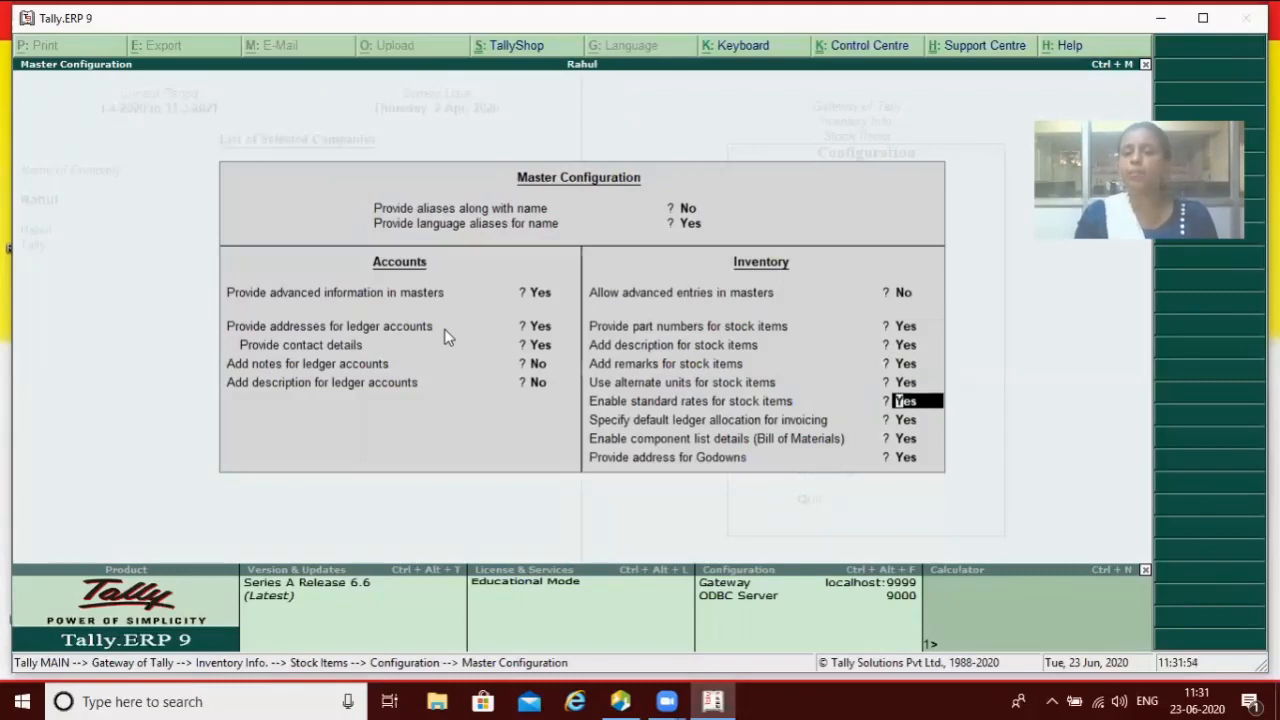
{"action": "key", "text": "Down"}
{"action": "key", "text": "Down"}
{"action": "key", "text": "Down"}
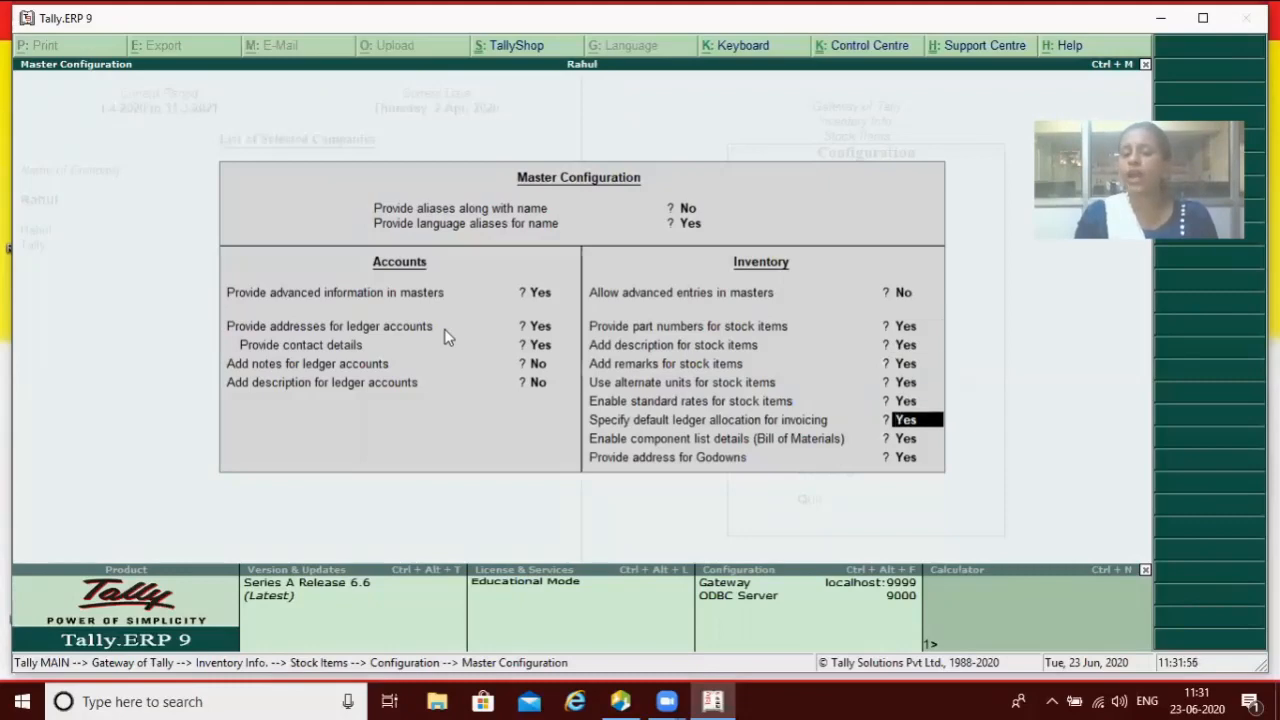
{"action": "key", "text": "Return"}
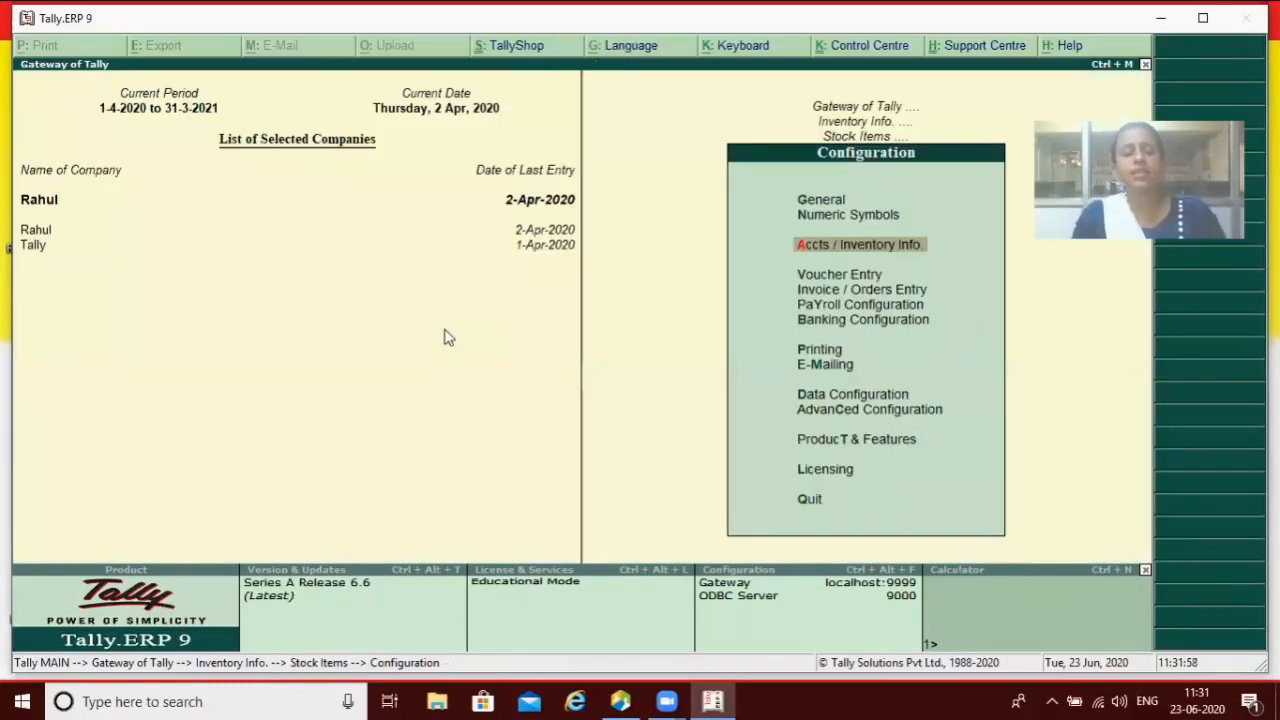
Step: Start a new stock item named Led
{"action": "key", "text": "Escape"}
{"action": "key", "text": "Return"}
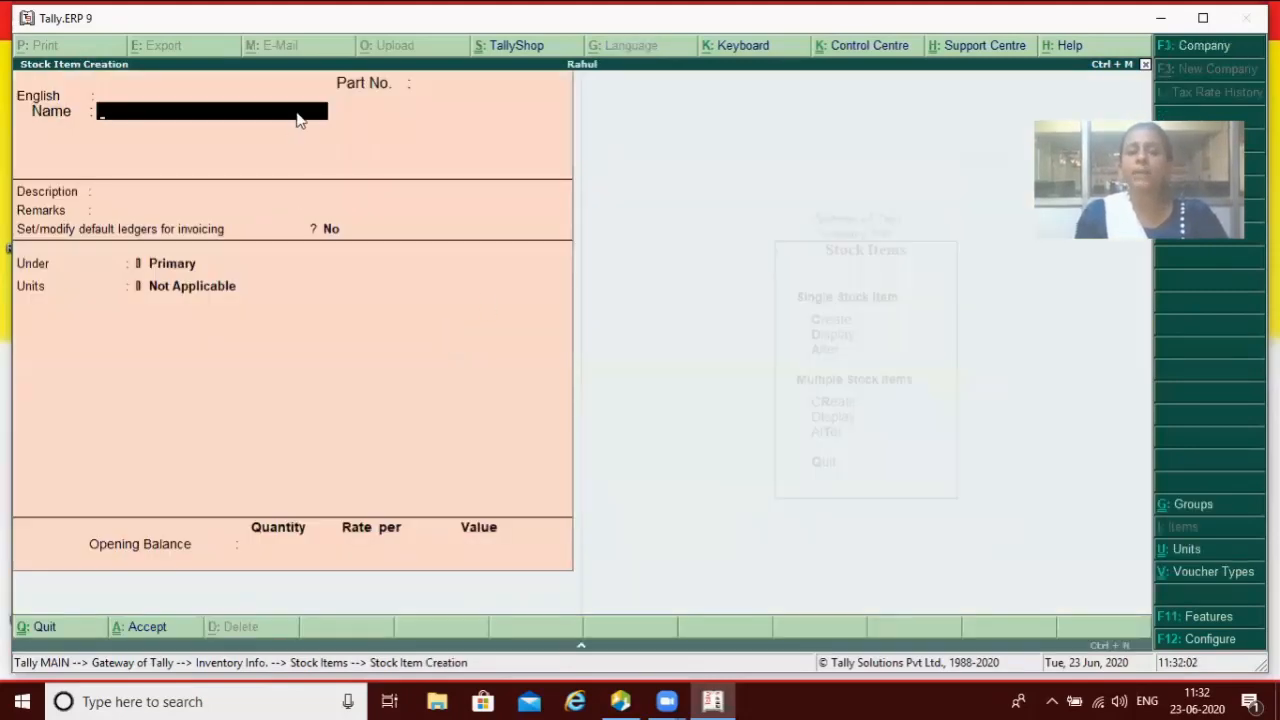
{"action": "type", "text": "C"}
{"action": "key", "text": "BackSpace"}
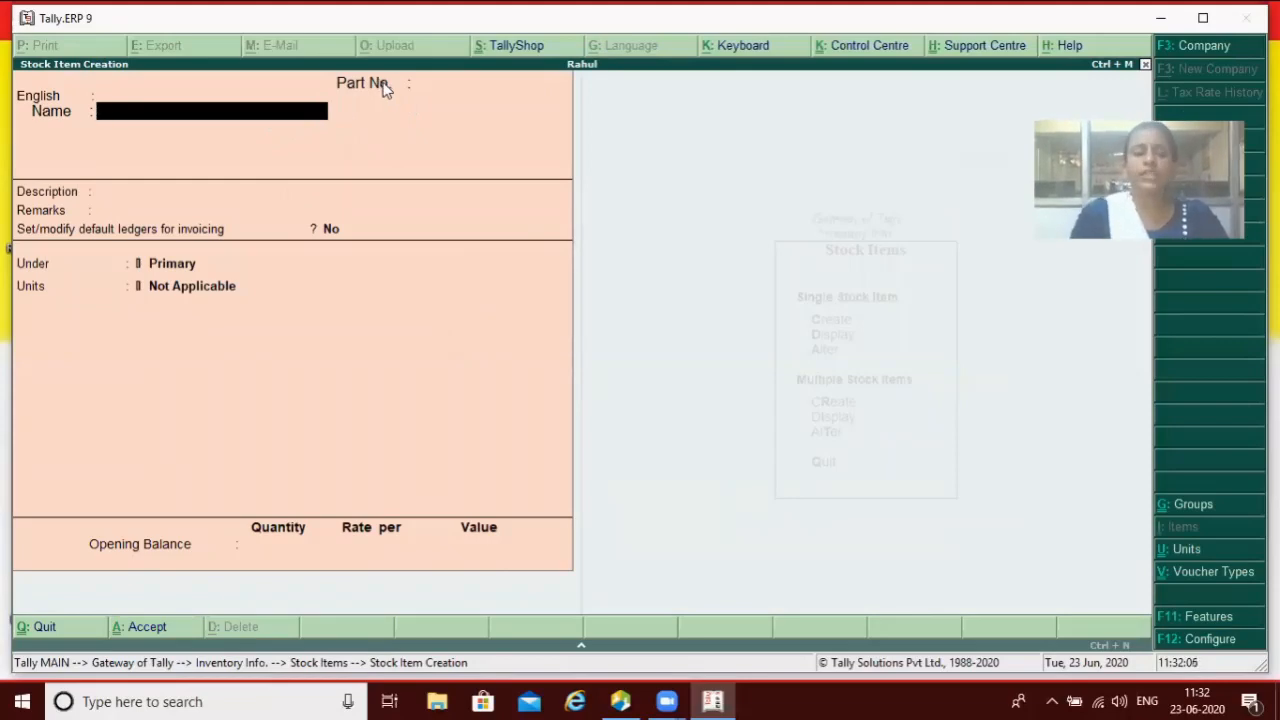
{"action": "type", "text": "Led"}
{"action": "key", "text": "Return"}
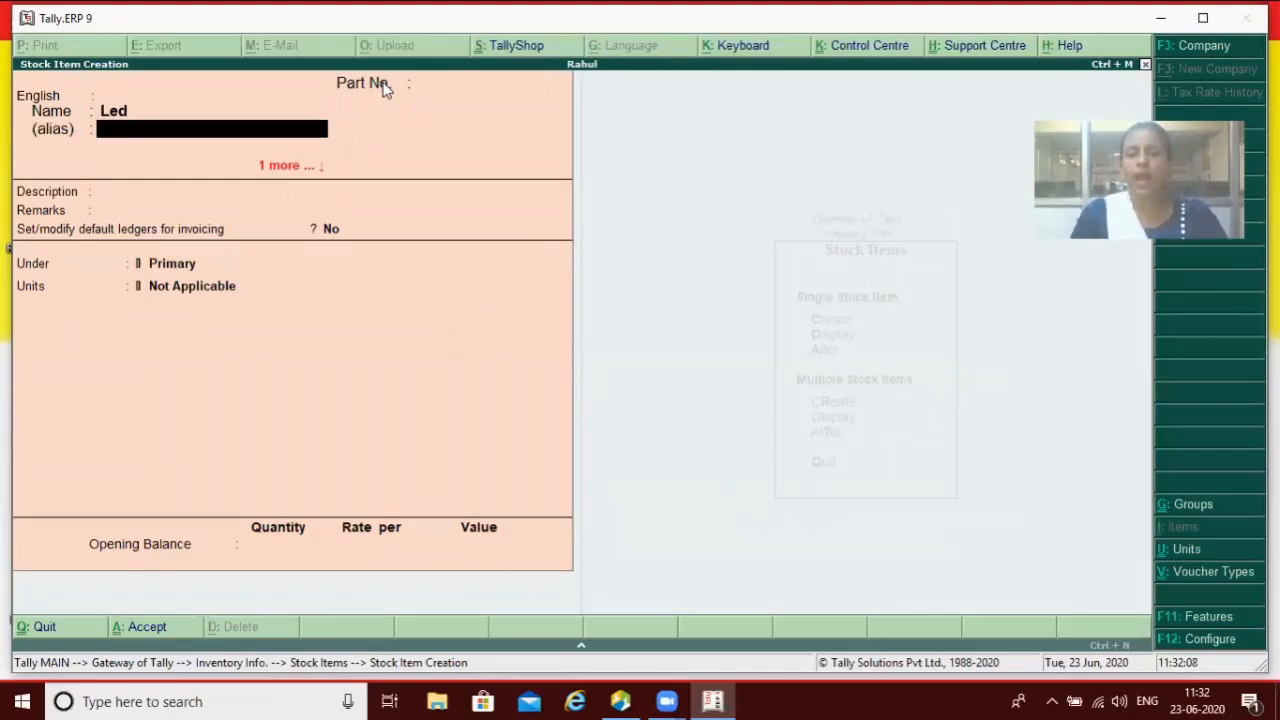
Step: Enter part number 40, correcting it from 32, and bring up the Quit prompt
{"action": "key", "text": "Return"}
{"action": "key", "text": "Return"}
{"action": "type", "text": "32"}
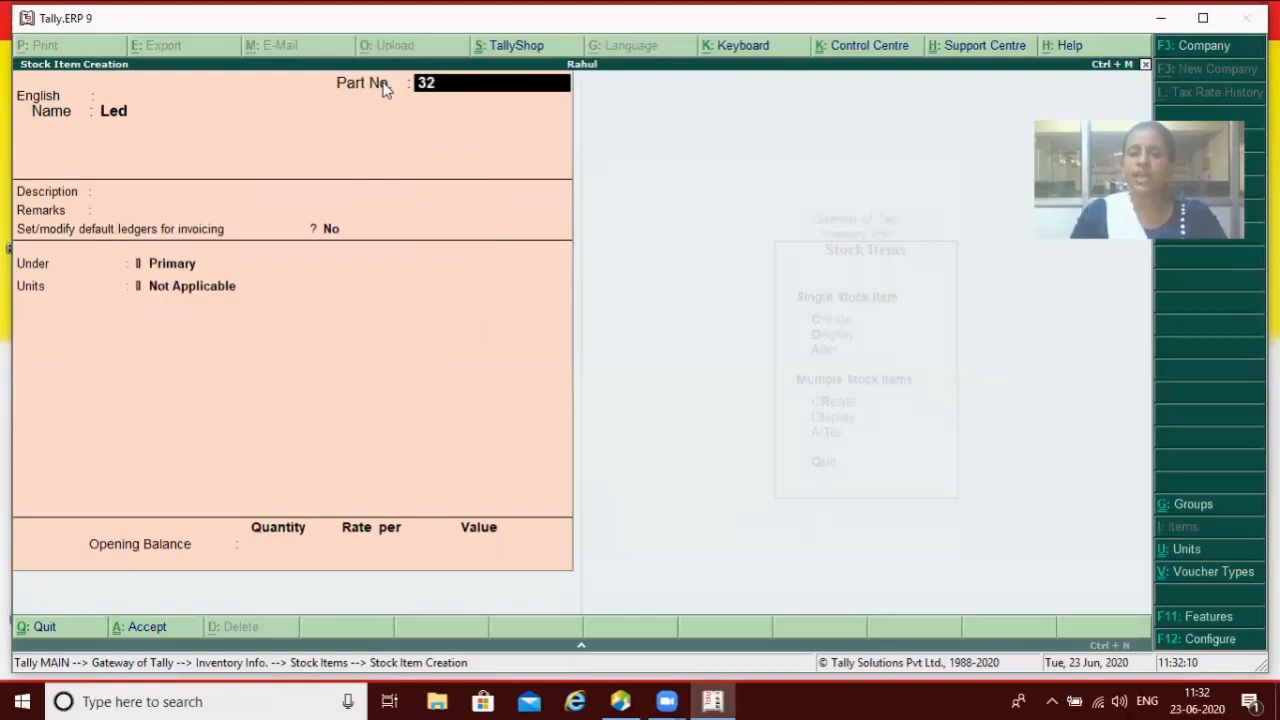
{"action": "key", "text": "Return"}
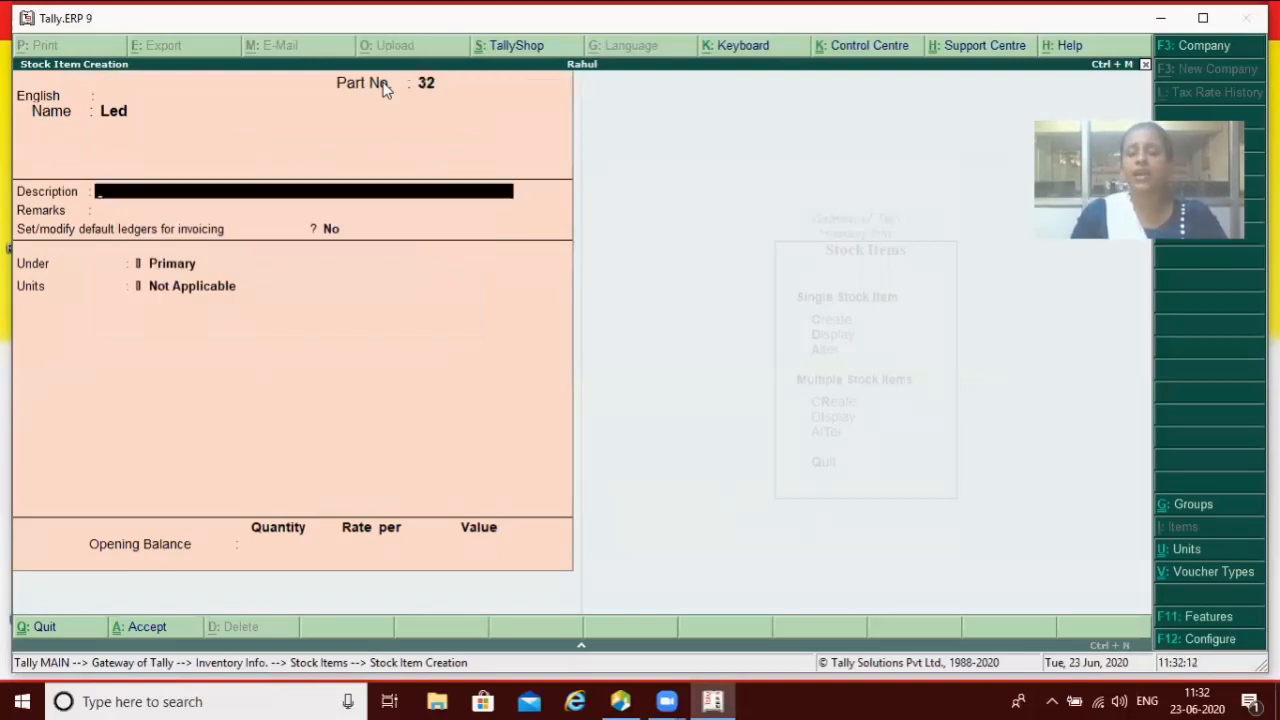
{"action": "key", "text": "BackSpace"}
{"action": "type", "text": "40"}
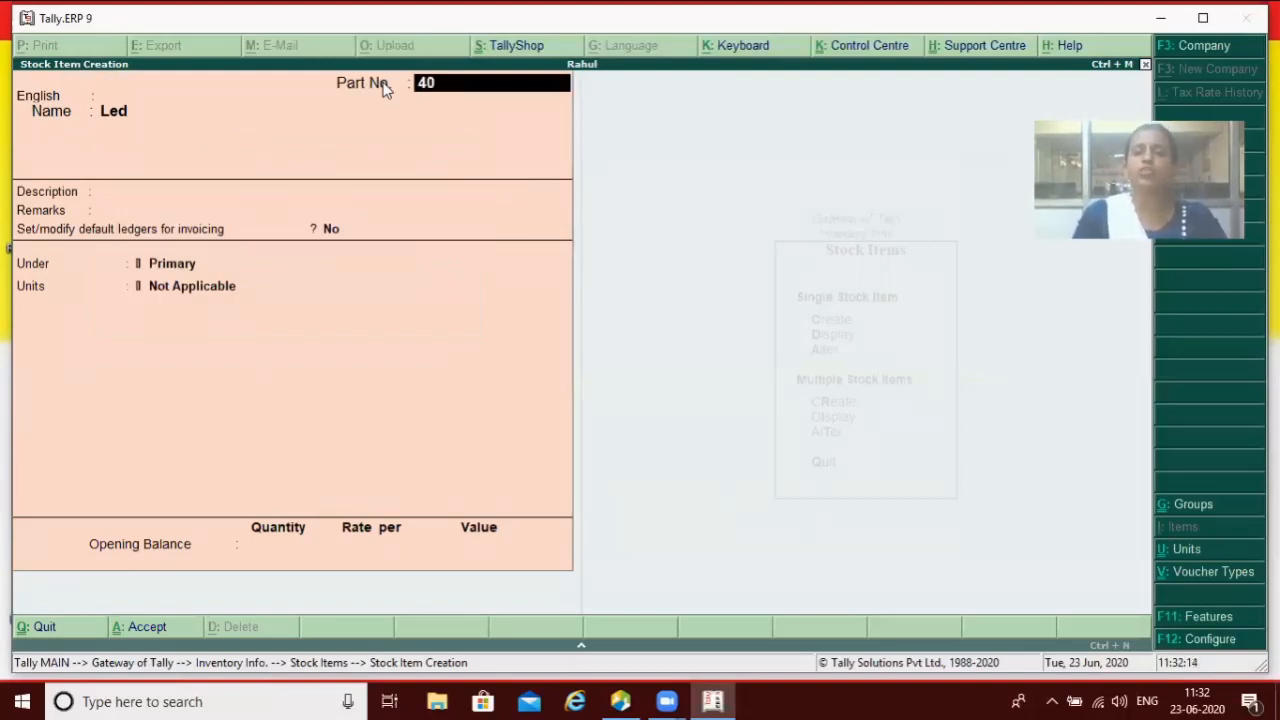
{"action": "key", "text": "Return"}
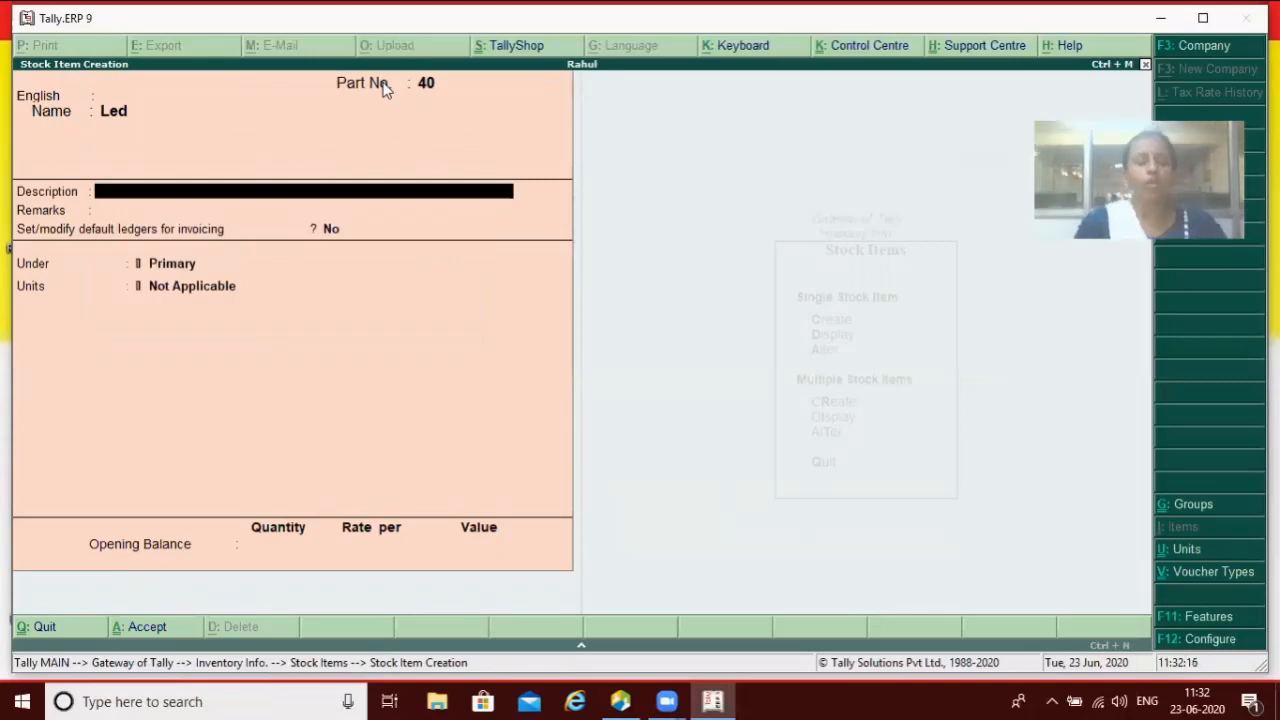
{"action": "key", "text": "Escape"}
{"action": "key", "text": "Escape"}
{"action": "key", "text": "Escape"}
{"action": "key", "text": "Escape"}
{"action": "key", "text": "Escape"}
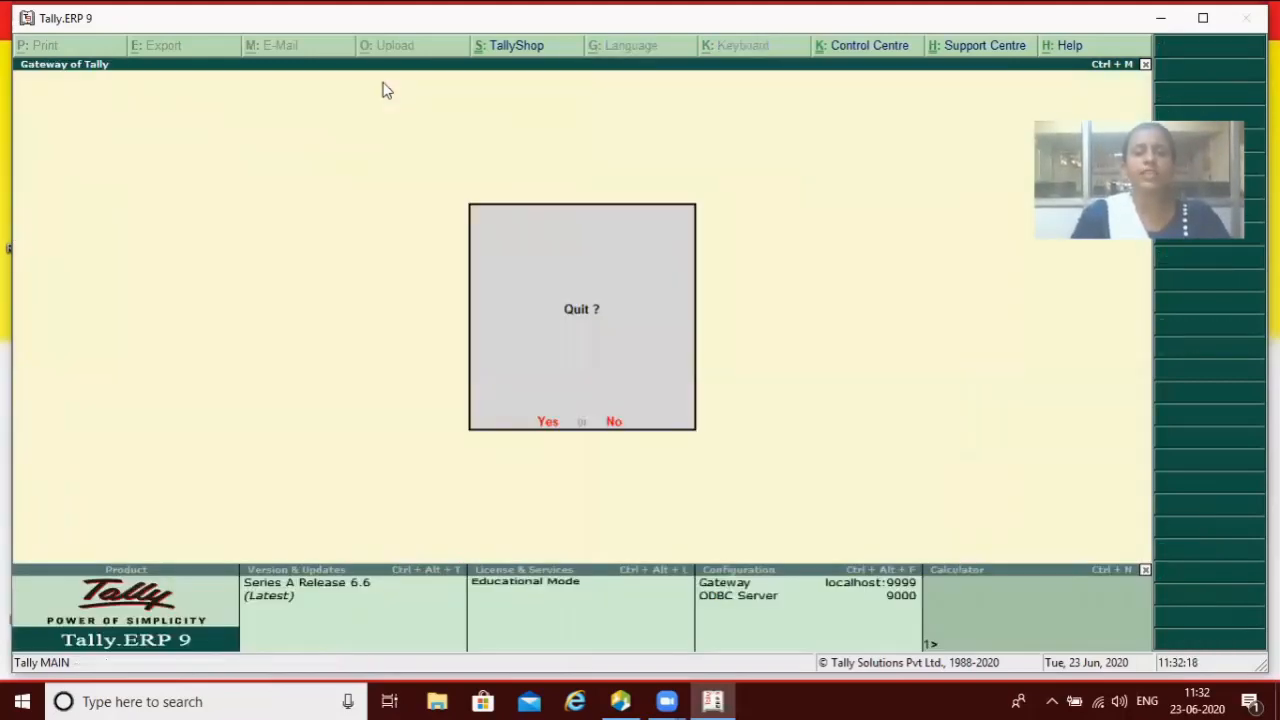
Step: Set 'Provide part numbers for stock items' to No, keeping advanced entries off, and accept
{"action": "key", "text": "n"}
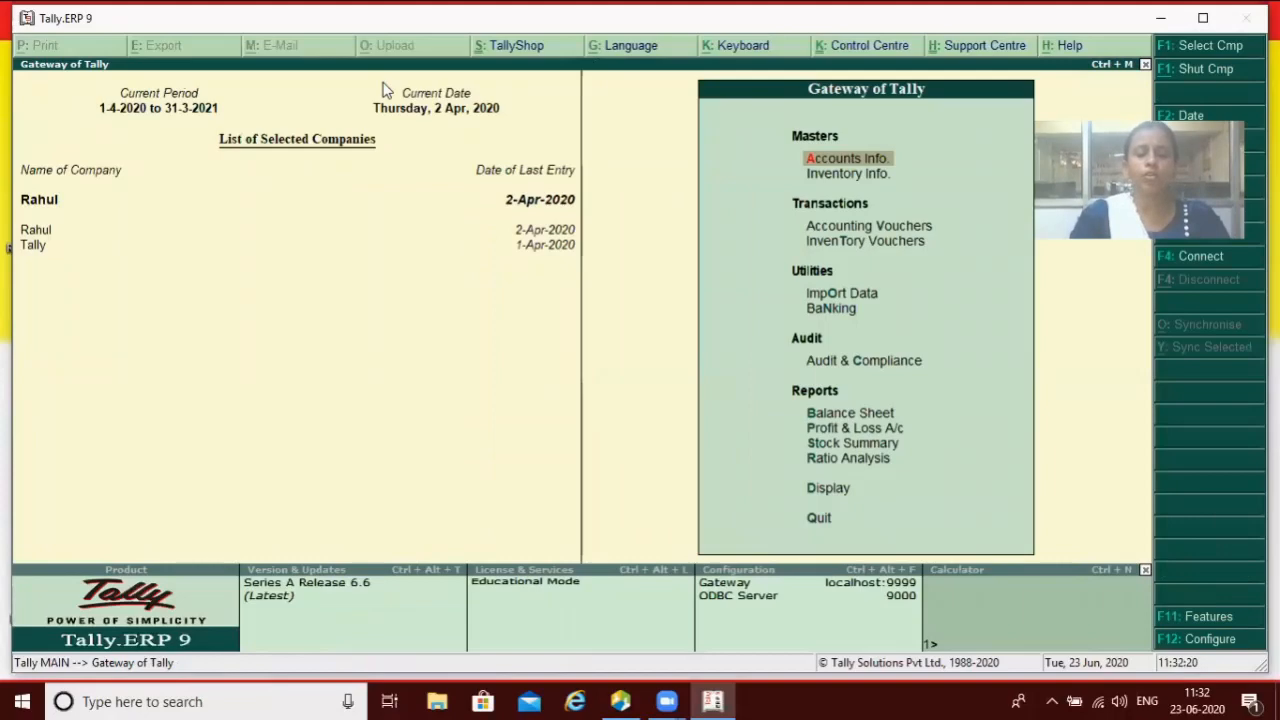
{"action": "key", "text": "F12"}
{"action": "key", "text": "Down"}
{"action": "key", "text": "Down"}
{"action": "key", "text": "Down"}
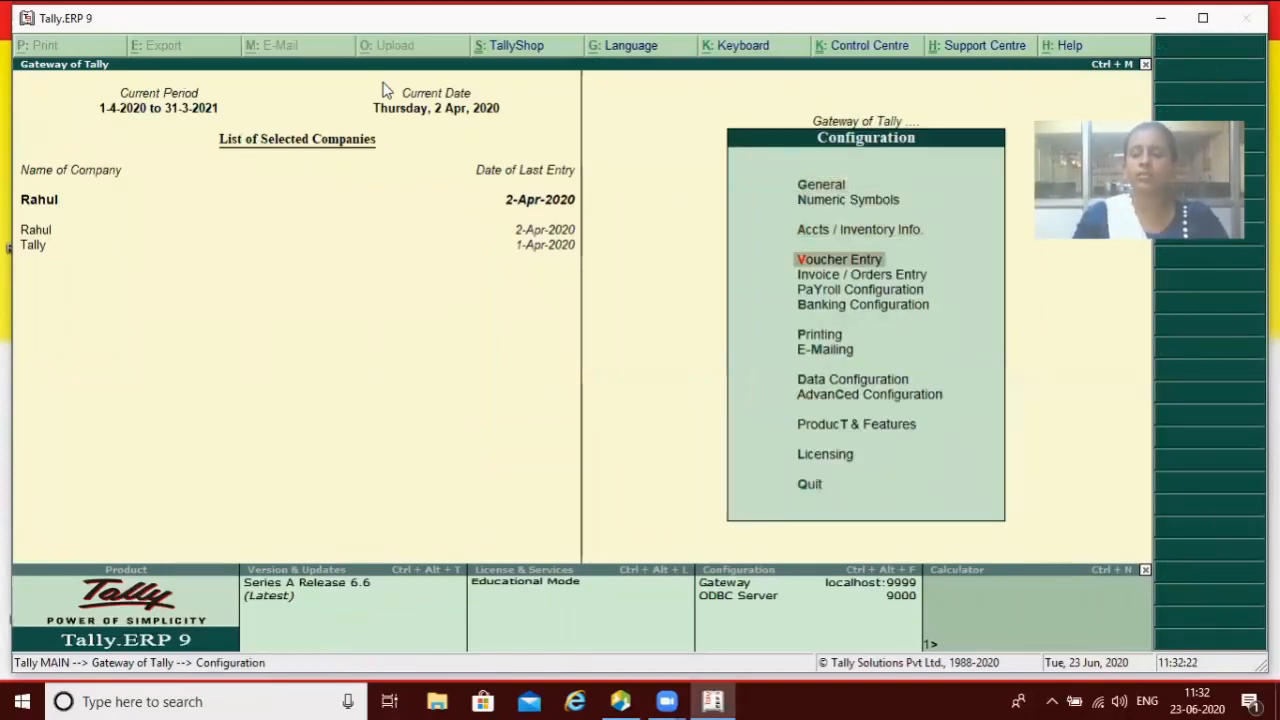
{"action": "key", "text": "Up"}
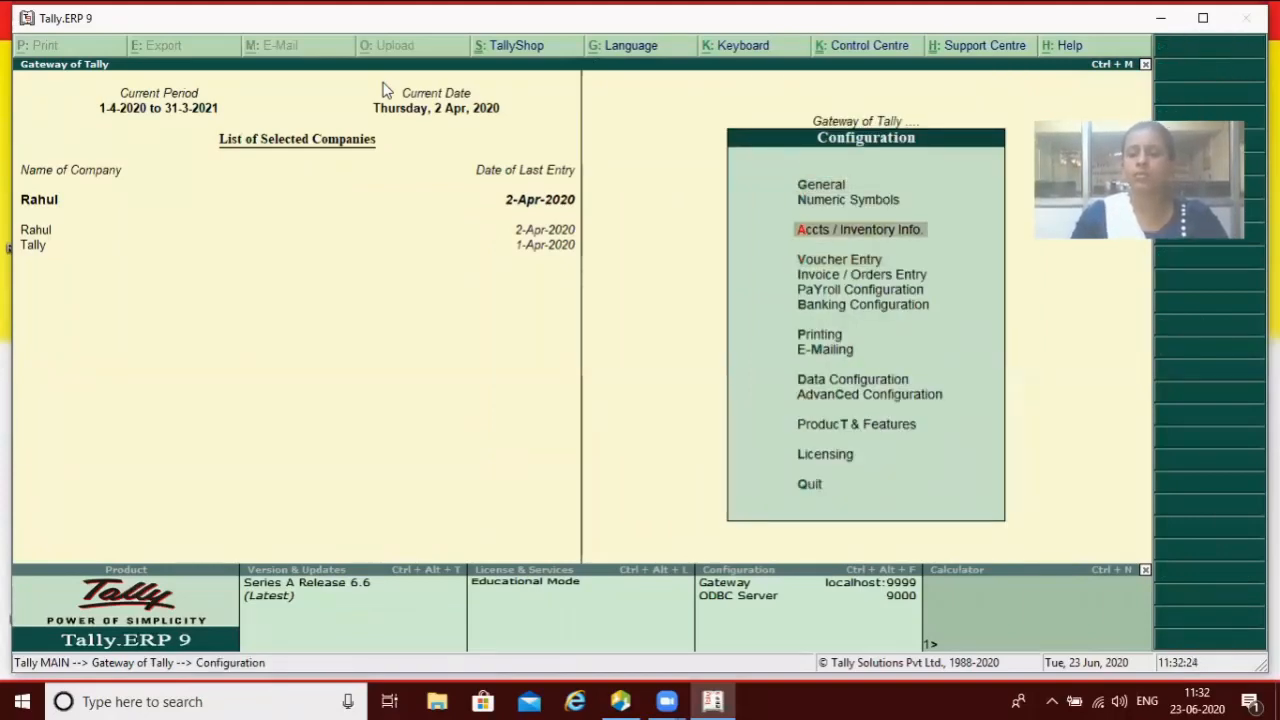
{"action": "key", "text": "Return"}
{"action": "key", "text": "Return"}
{"action": "key", "text": "Return"}
{"action": "key", "text": "Return"}
{"action": "key", "text": "Return"}
{"action": "key", "text": "Return"}
{"action": "key", "text": "Return"}
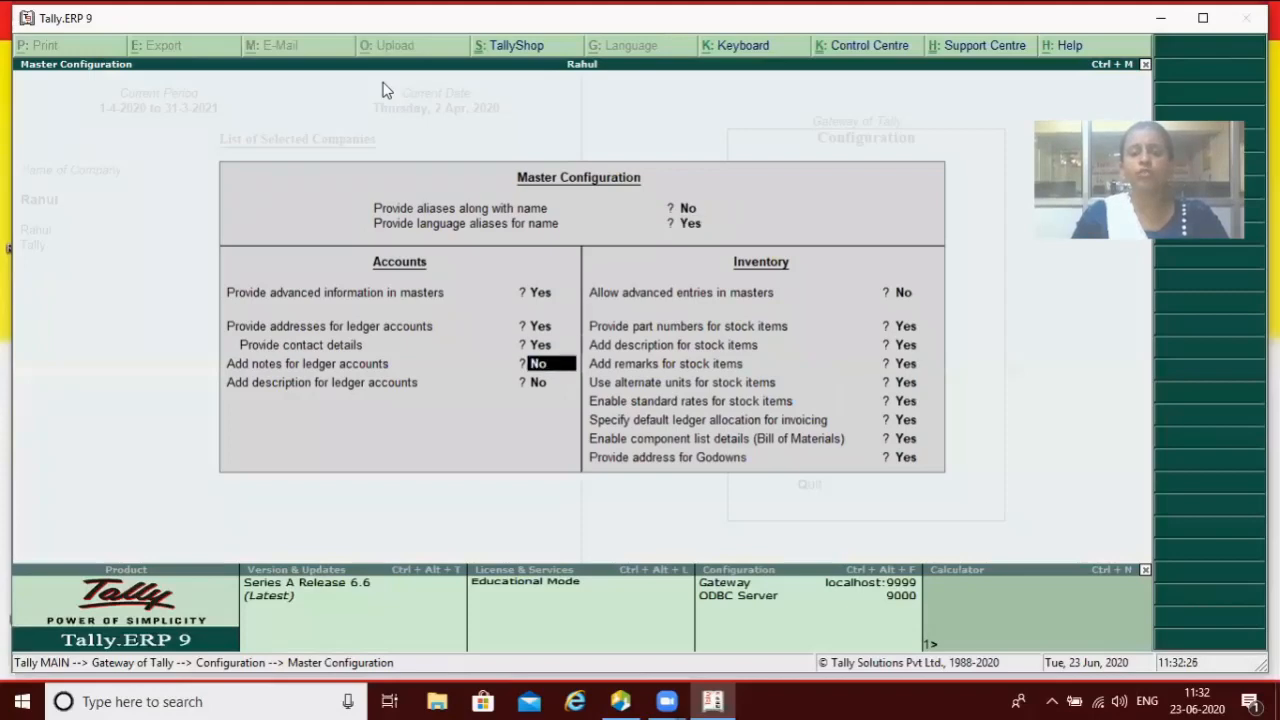
{"action": "type", "text": "n"}
{"action": "key", "text": "Return"}
{"action": "type", "text": "n"}
{"action": "key", "text": "Return"}
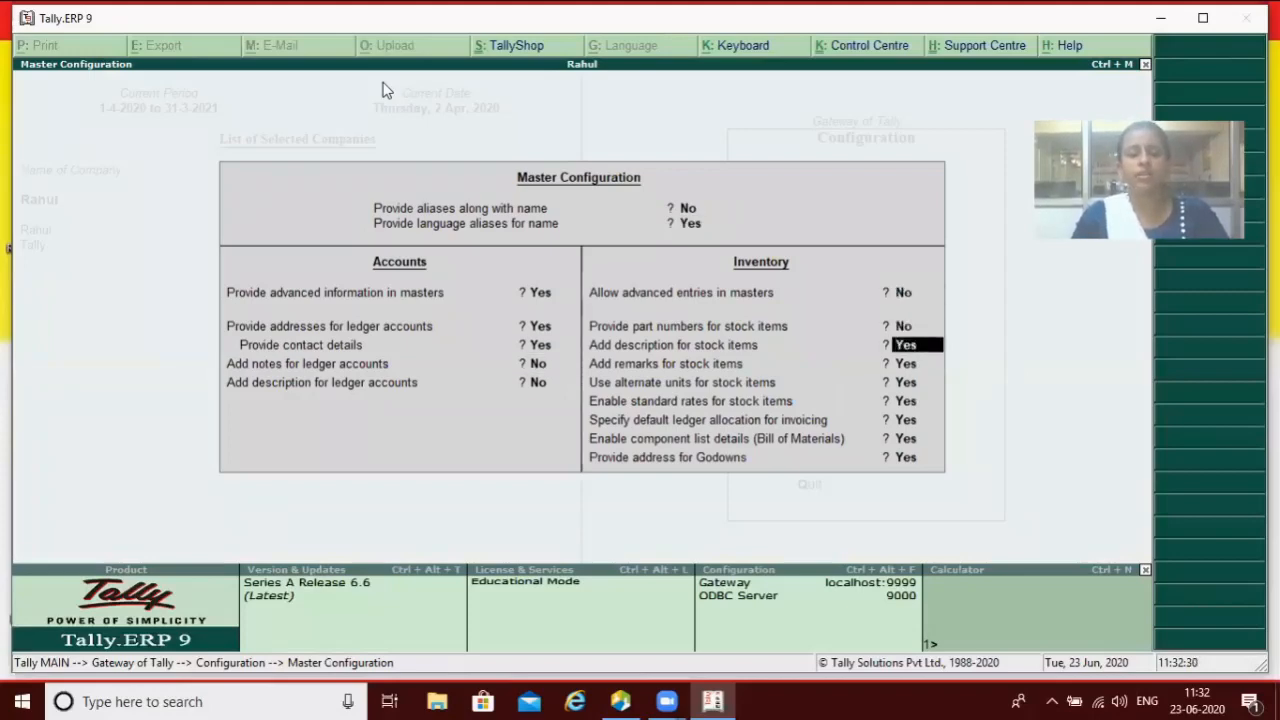
{"action": "key", "text": "ctrl+a"}
Step: Return to the Gateway and move to Stock Items under Inventory Info
{"action": "key", "text": "Escape"}
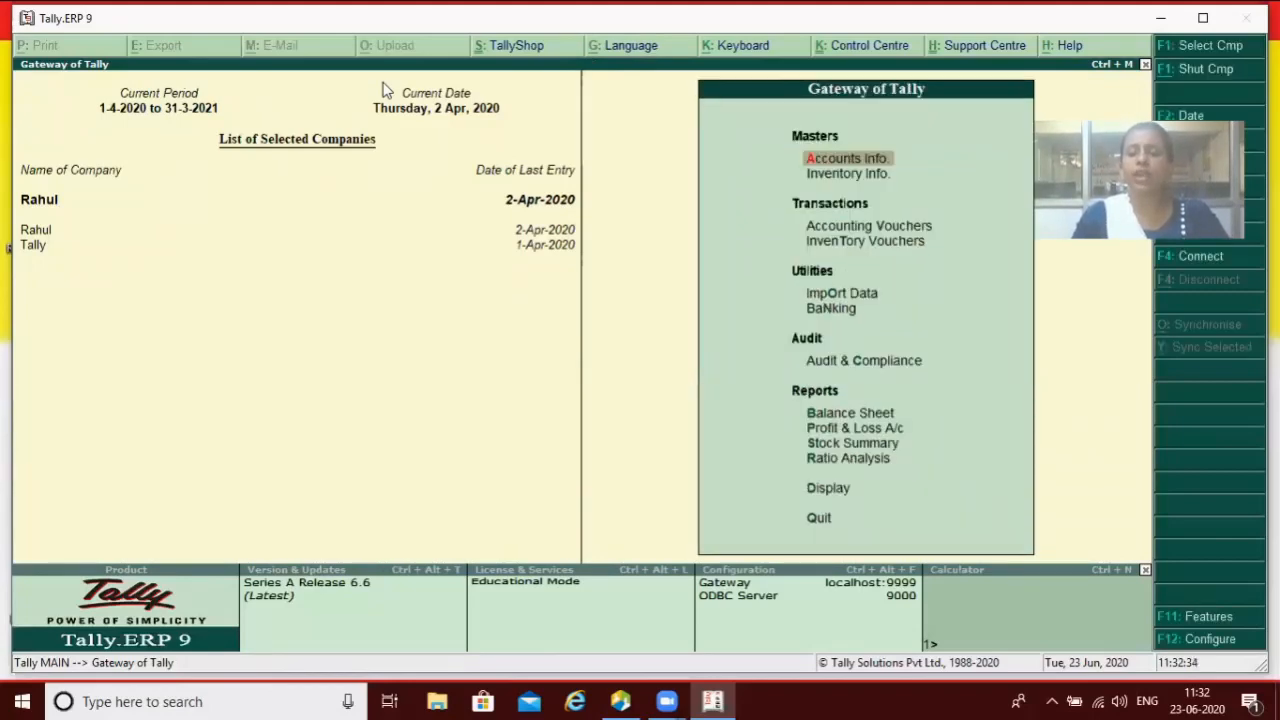
{"action": "key", "text": "Down"}
{"action": "key", "text": "Return"}
{"action": "key", "text": "Down"}
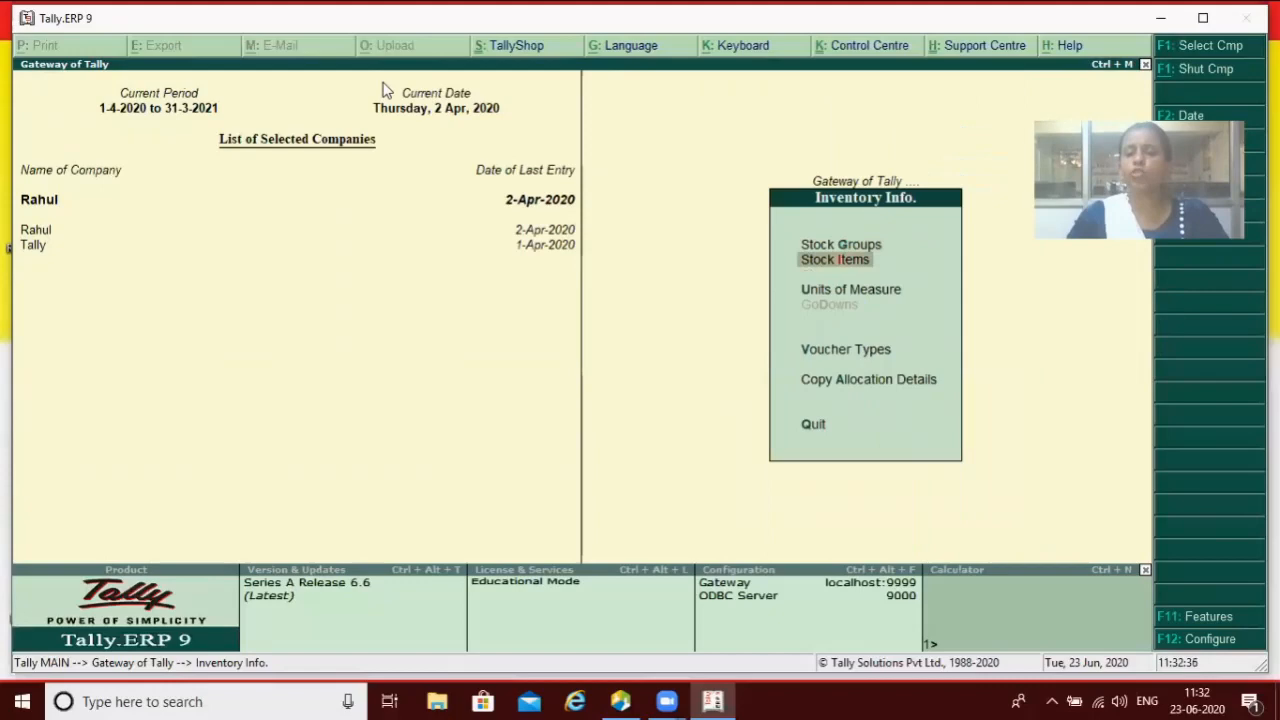
Step: Open a new stock item form to confirm Part No. is gone, then quit to the Gateway
{"action": "key", "text": "Return"}
{"action": "key", "text": "Return"}
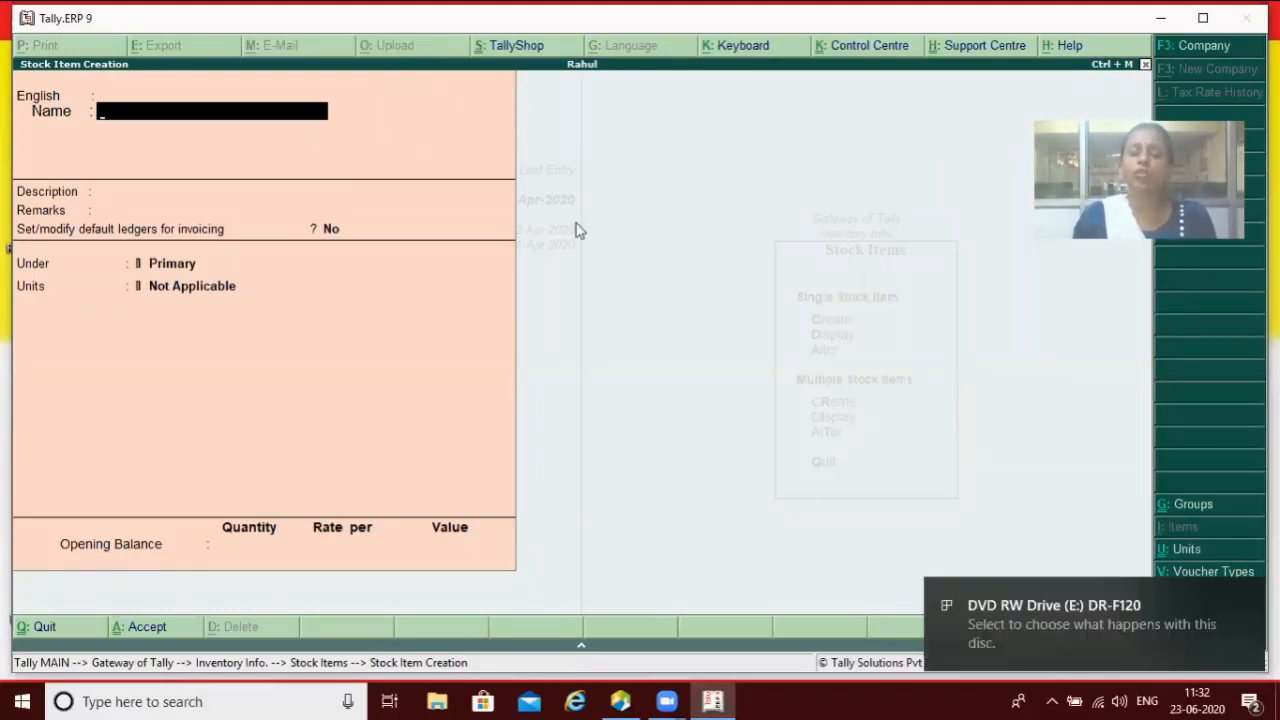
{"action": "key", "text": "Escape"}
{"action": "key", "text": "Return"}
{"action": "key", "text": "Escape"}
{"action": "key", "text": "Escape"}
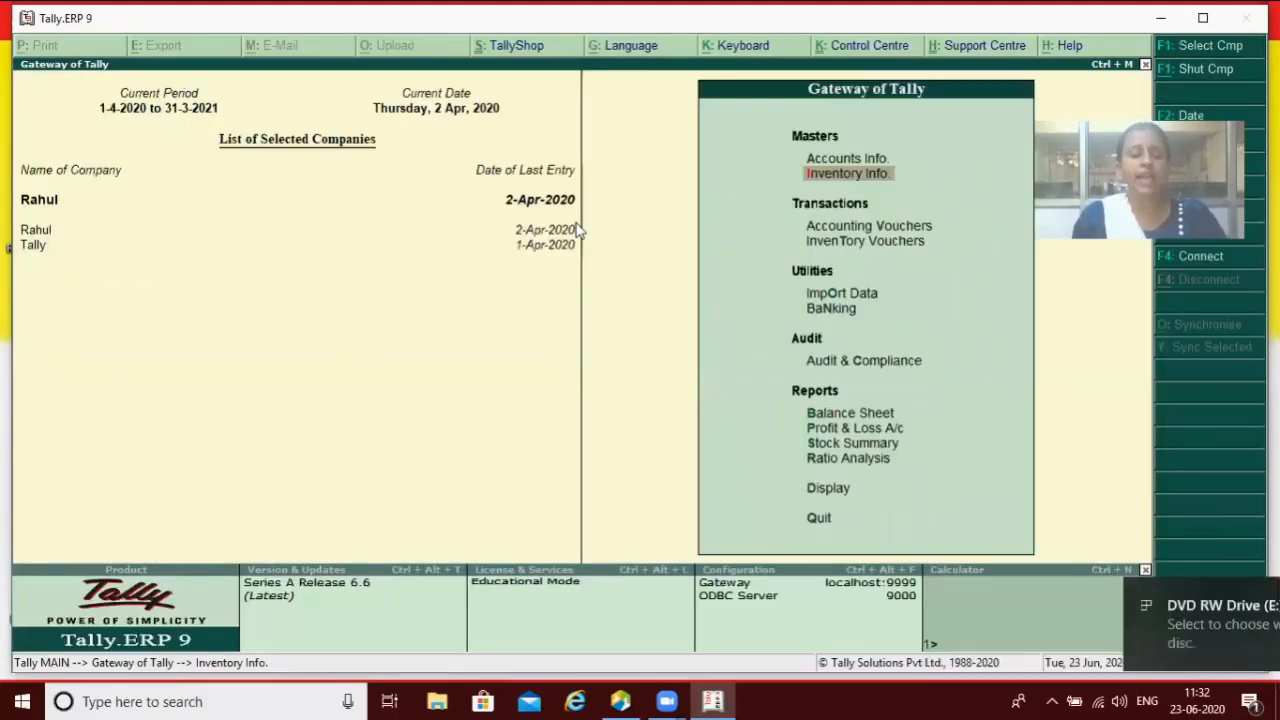
Step: Review the Accts / Inventory Info. master options unchanged: part numbers No, descriptions Yes
{"action": "key", "text": "F12"}
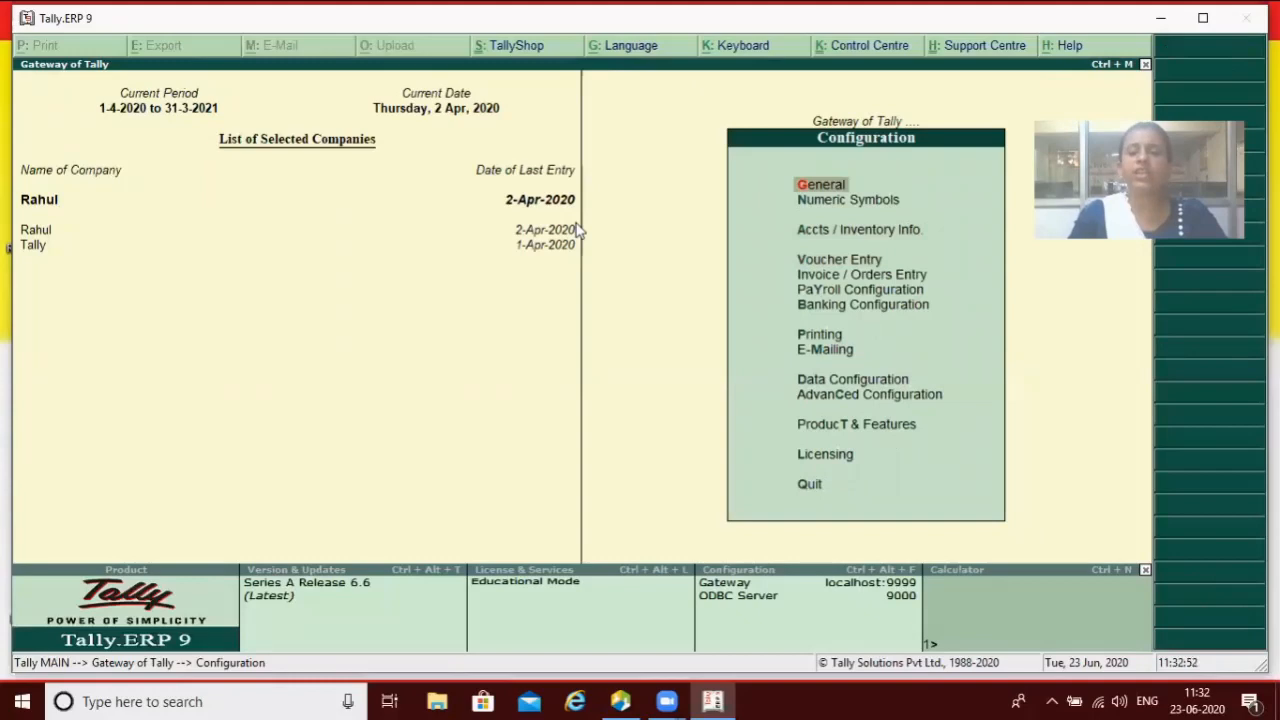
{"action": "key", "text": "Down"}
{"action": "key", "text": "Down"}
{"action": "key", "text": "Return"}
{"action": "key", "text": "Return"}
{"action": "key", "text": "Return"}
{"action": "key", "text": "Return"}
{"action": "key", "text": "Return"}
{"action": "key", "text": "Return"}
{"action": "key", "text": "Return"}
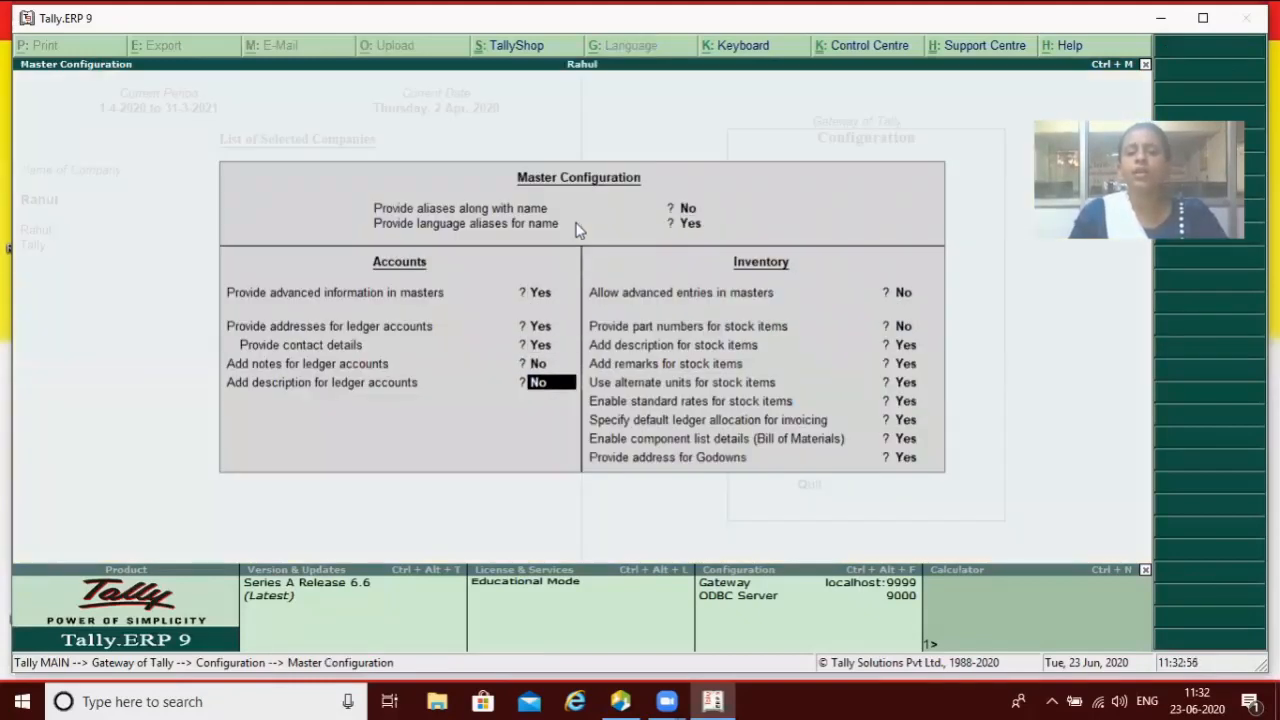
{"action": "key", "text": "Return"}
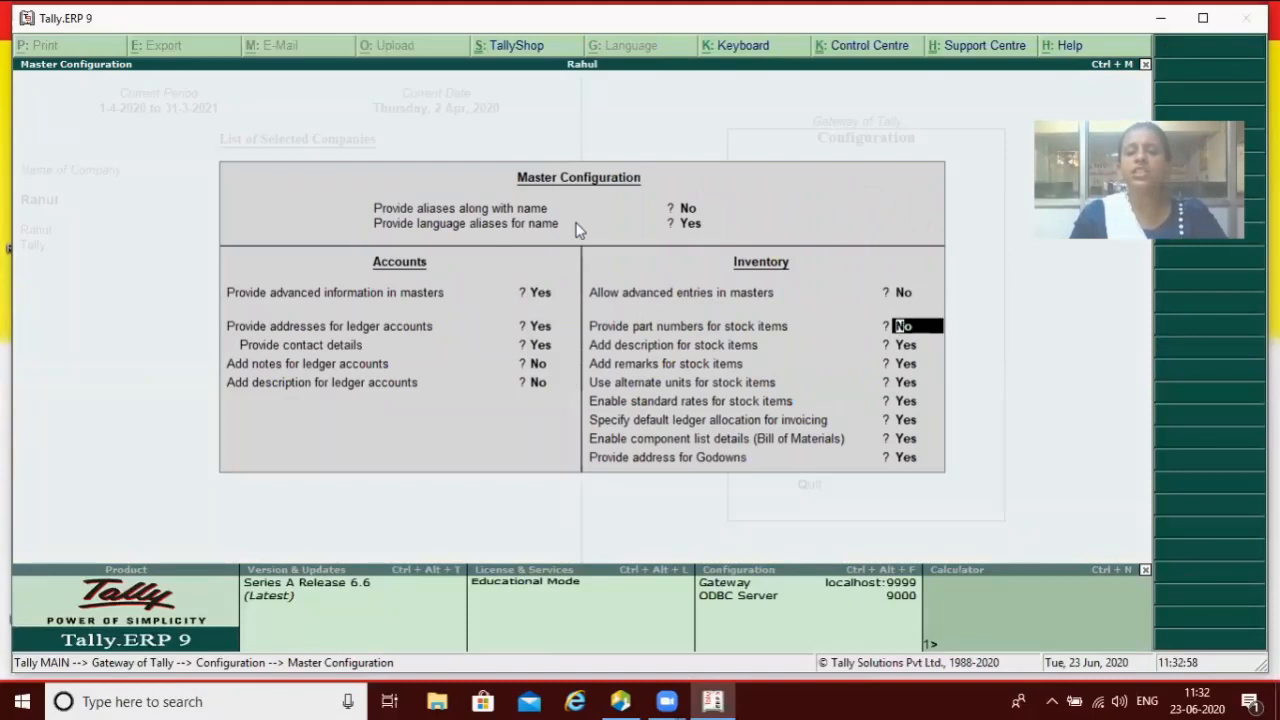
{"action": "key", "text": "Return"}
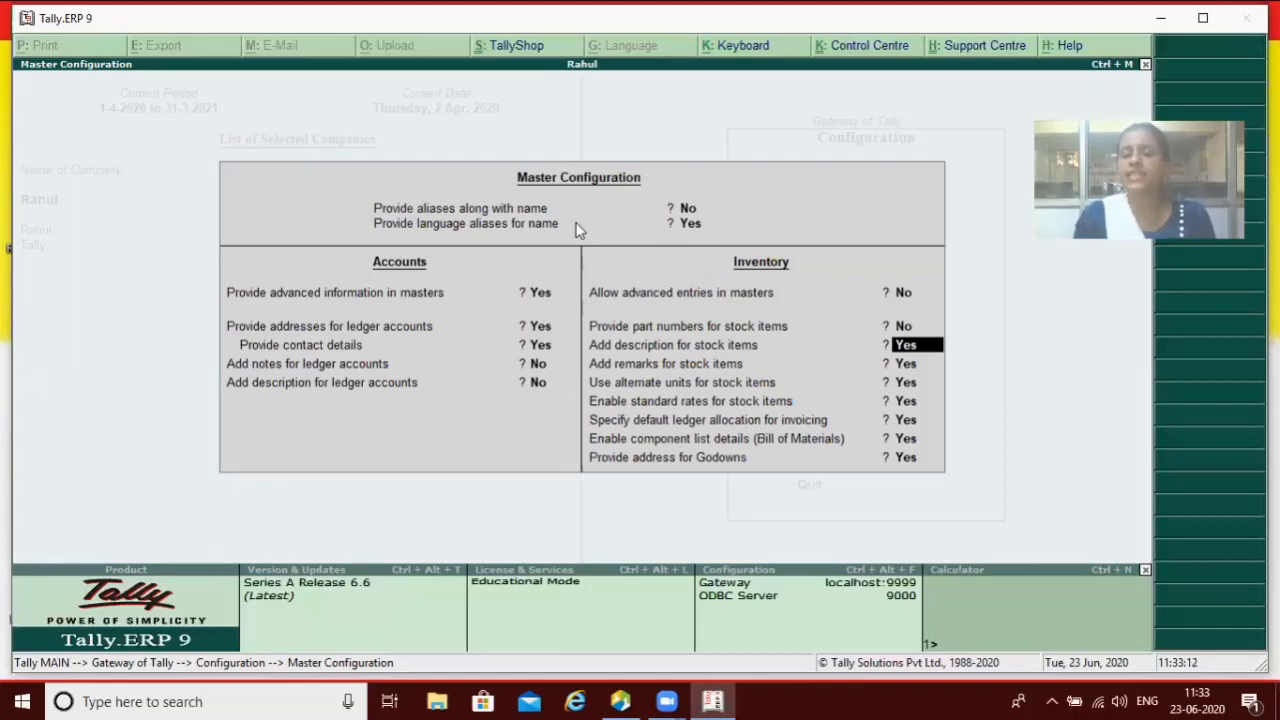
{"action": "key", "text": "Return"}
{"action": "key", "text": "Return"}
{"action": "key", "text": "Return"}
{"action": "key", "text": "Return"}
{"action": "key", "text": "Return"}
{"action": "key", "text": "Return"}
{"action": "key", "text": "Return"}
{"action": "key", "text": "Return"}
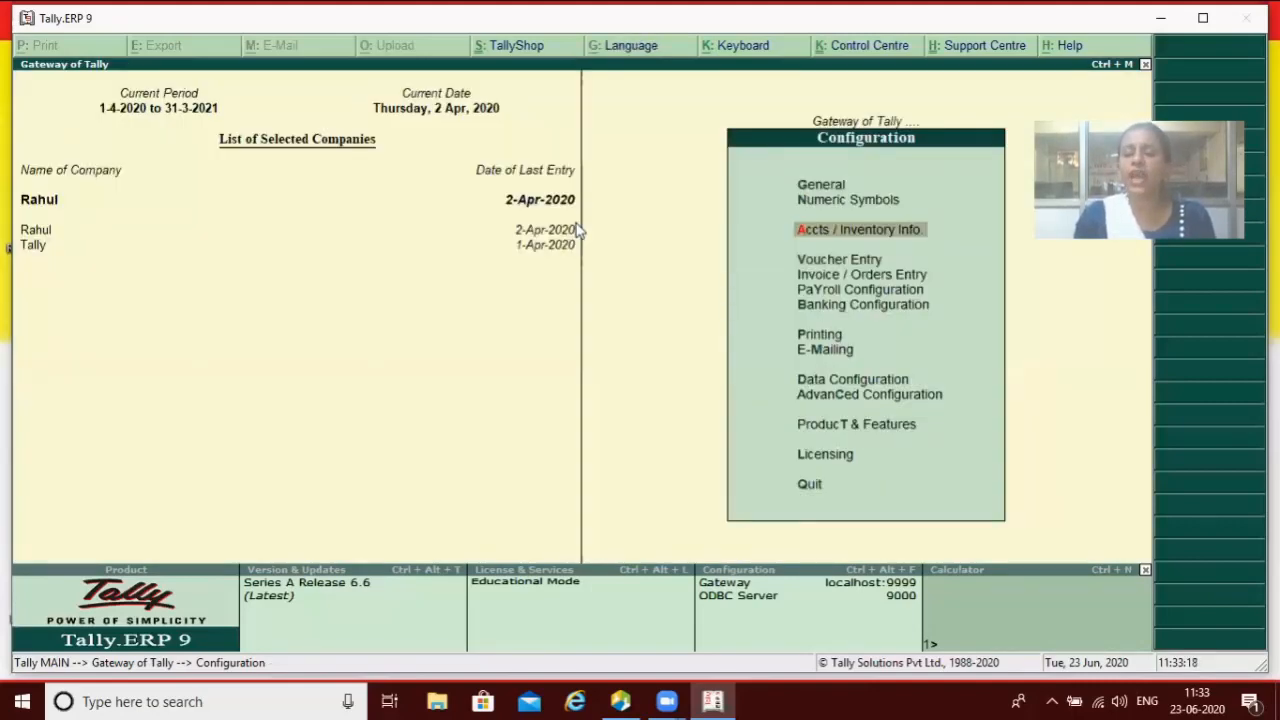
Step: Create a trial stock item named Led to view its Description field, then discard it
{"action": "key", "text": "Escape"}
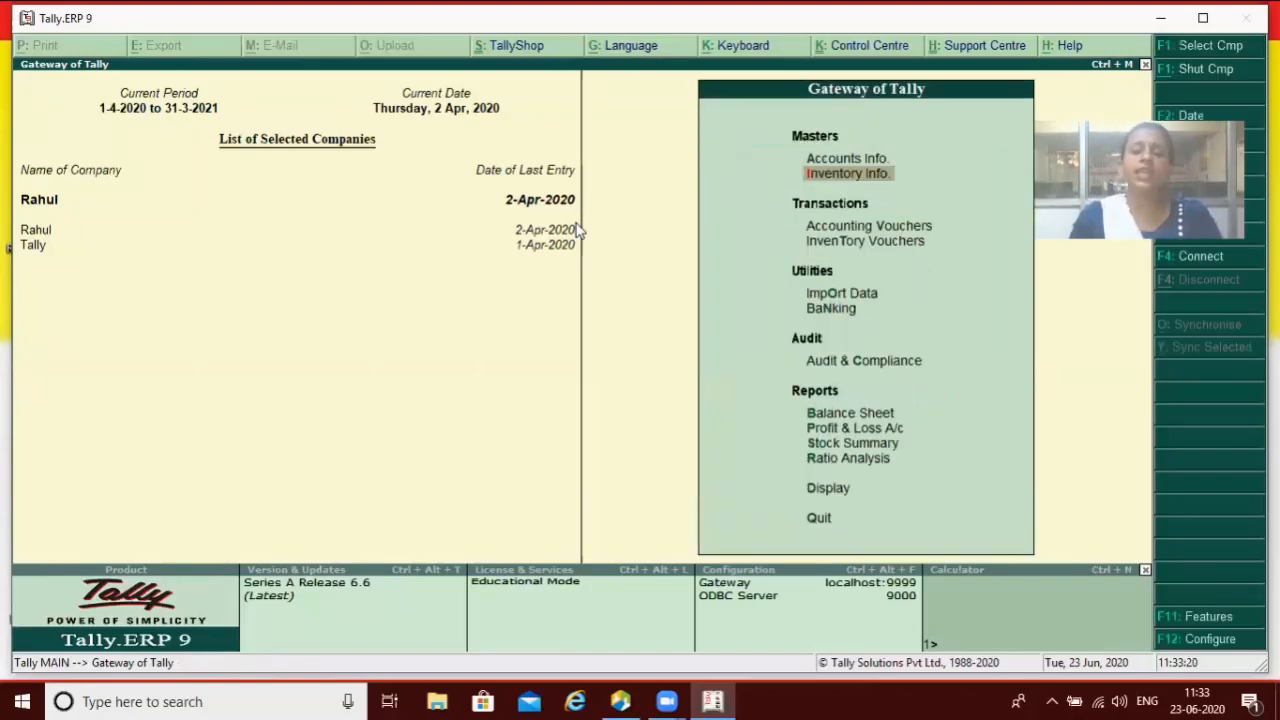
{"action": "key", "text": "Down"}
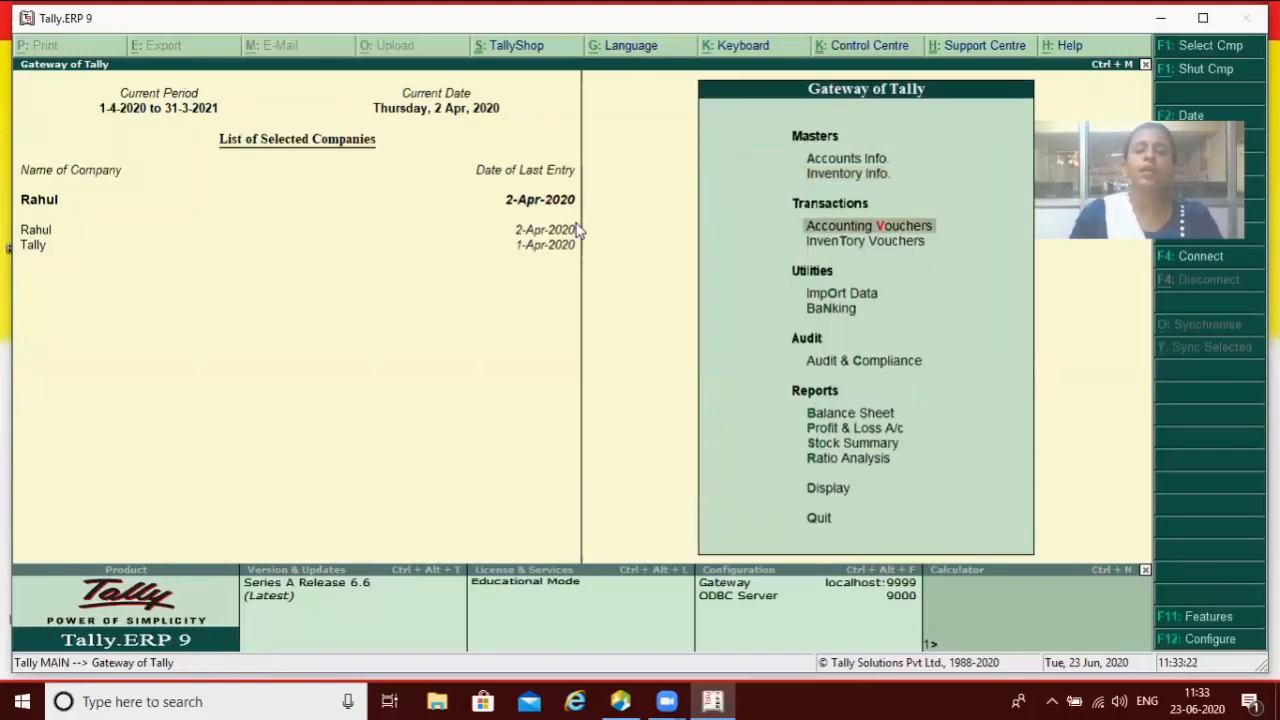
{"action": "key", "text": "Up"}
{"action": "key", "text": "Return"}
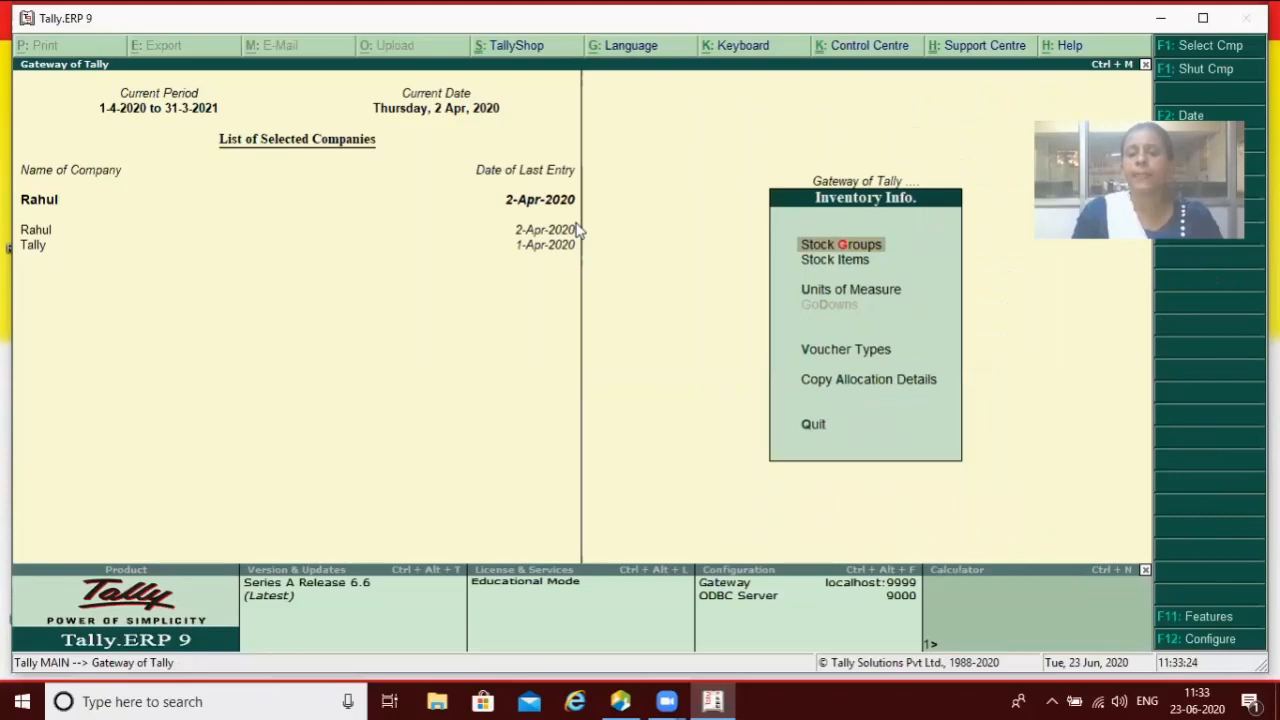
{"action": "key", "text": "Down"}
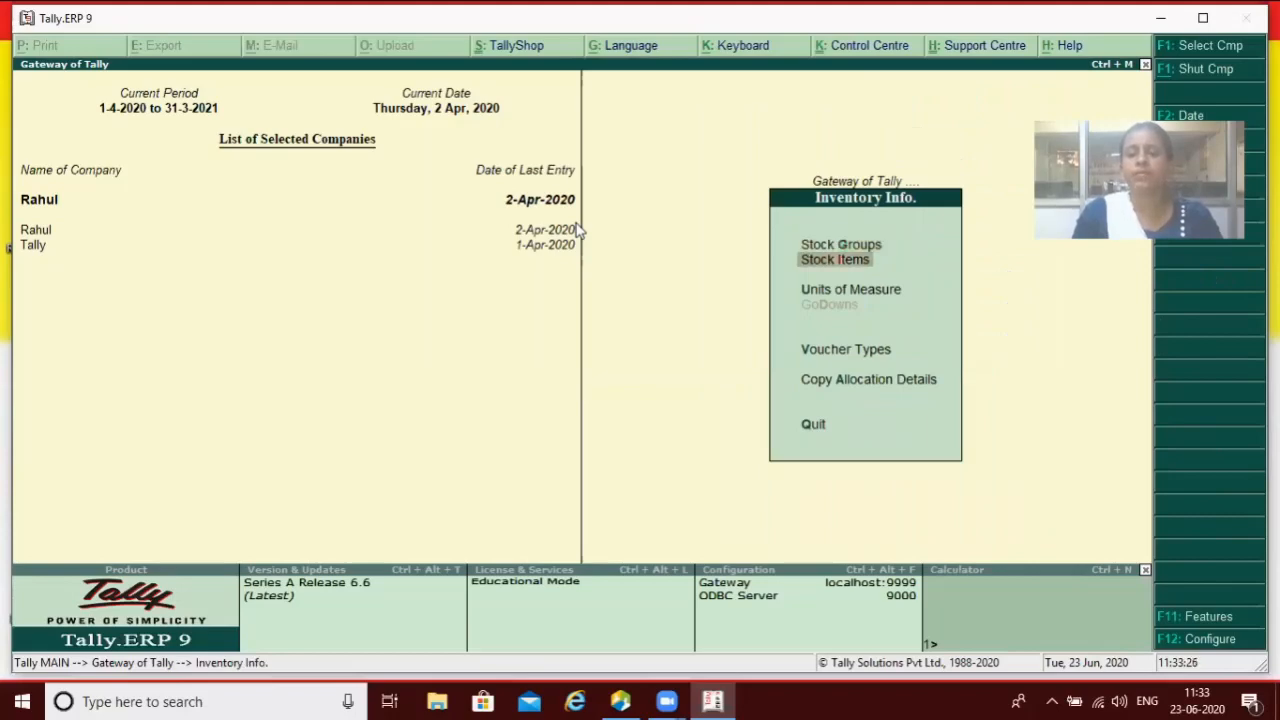
{"action": "key", "text": "Return"}
{"action": "key", "text": "Return"}
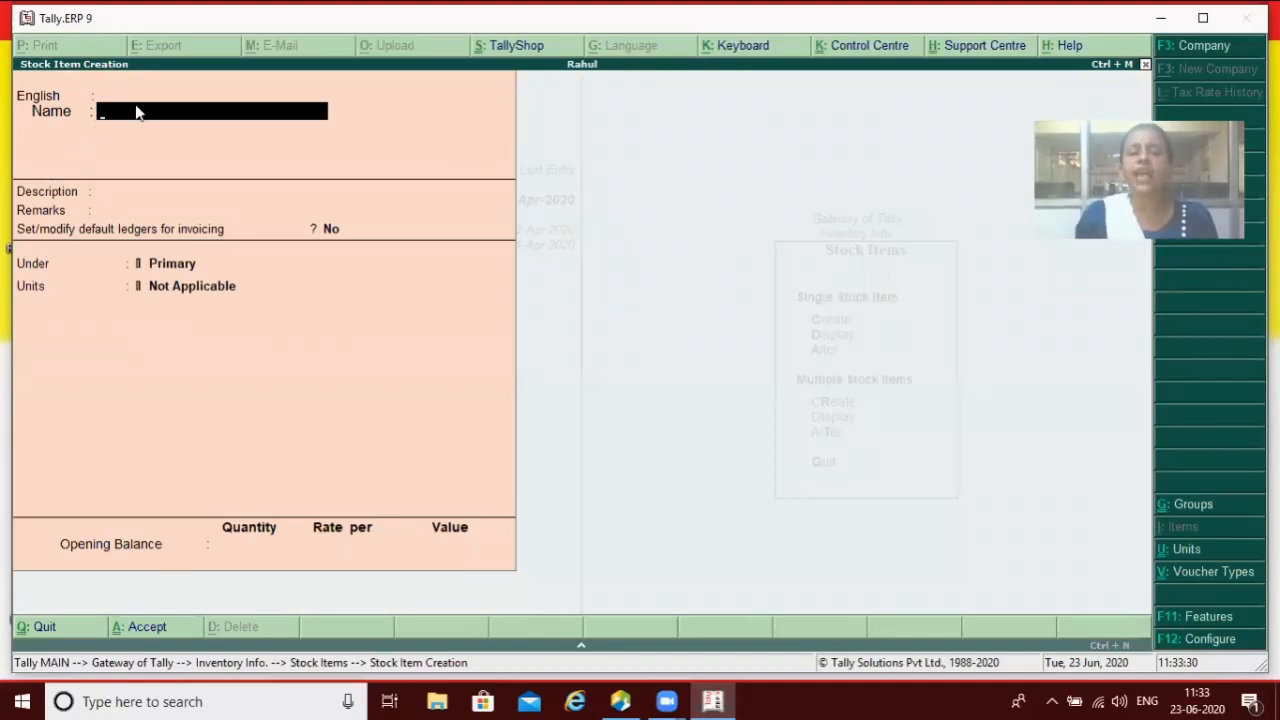
{"action": "type", "text": "Led"}
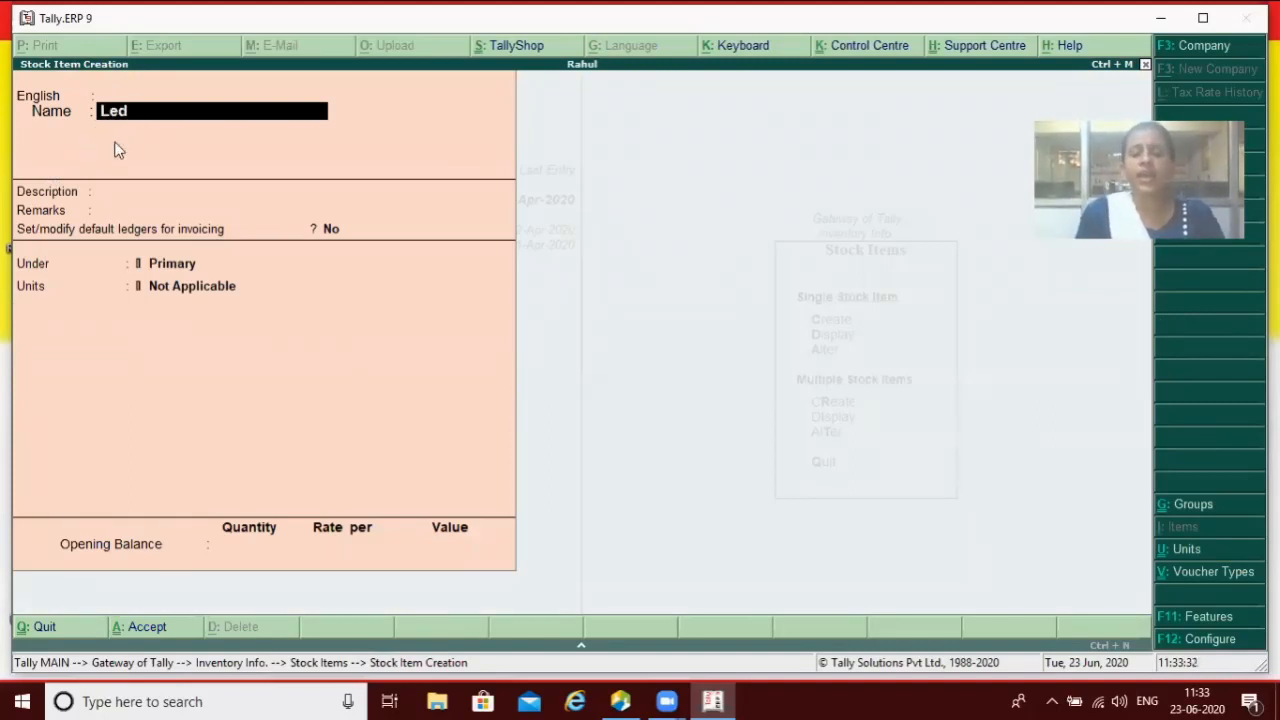
{"action": "key", "text": "Return"}
{"action": "key", "text": "Return"}
{"action": "key", "text": "Return"}
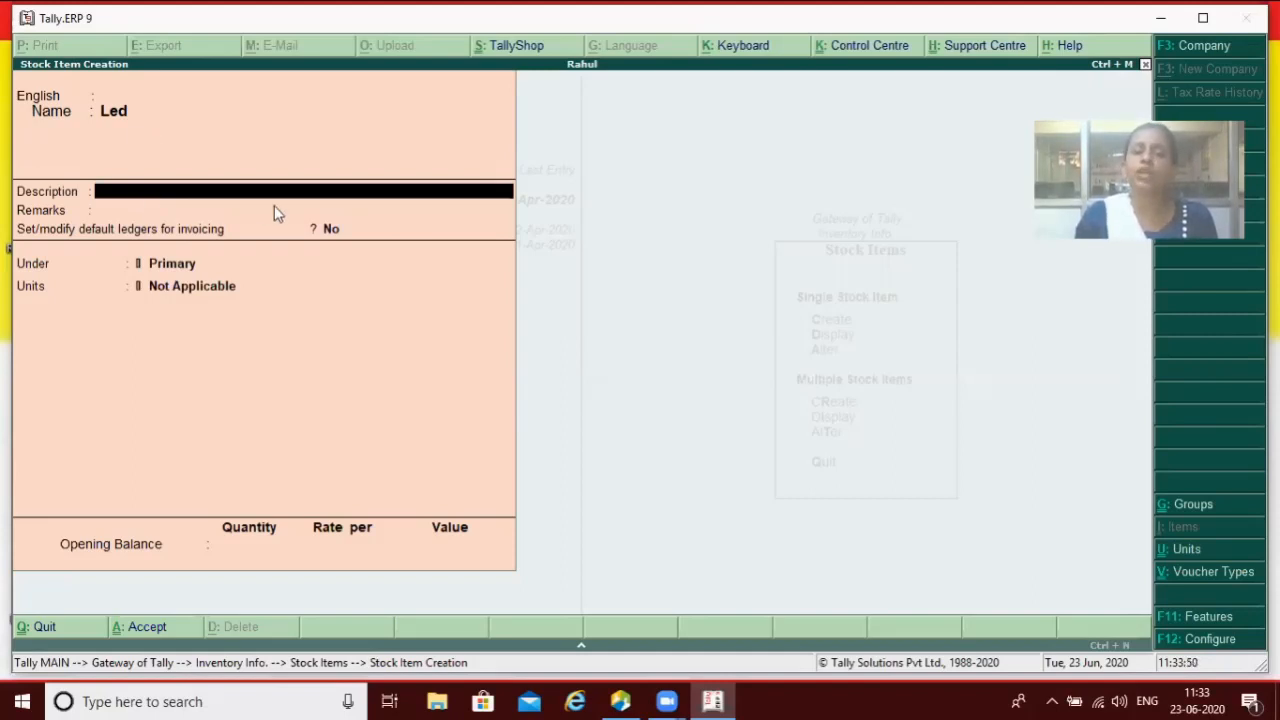
{"action": "key", "text": "Escape"}
{"action": "key", "text": "Escape"}
{"action": "key", "text": "Escape"}
{"action": "key", "text": "Escape"}
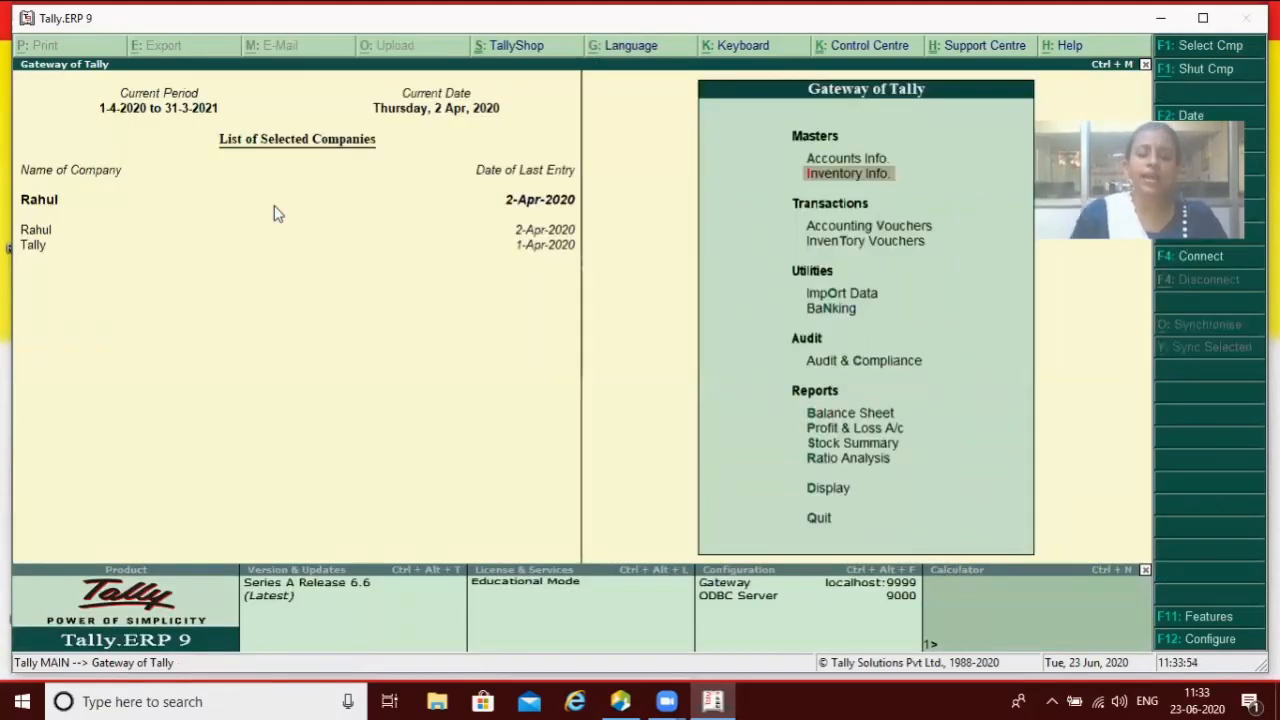
Step: Set 'Add description for stock items' to No in Master Configuration and accept
{"action": "key", "text": "F12"}
{"action": "key", "text": "Down"}
{"action": "key", "text": "Down"}
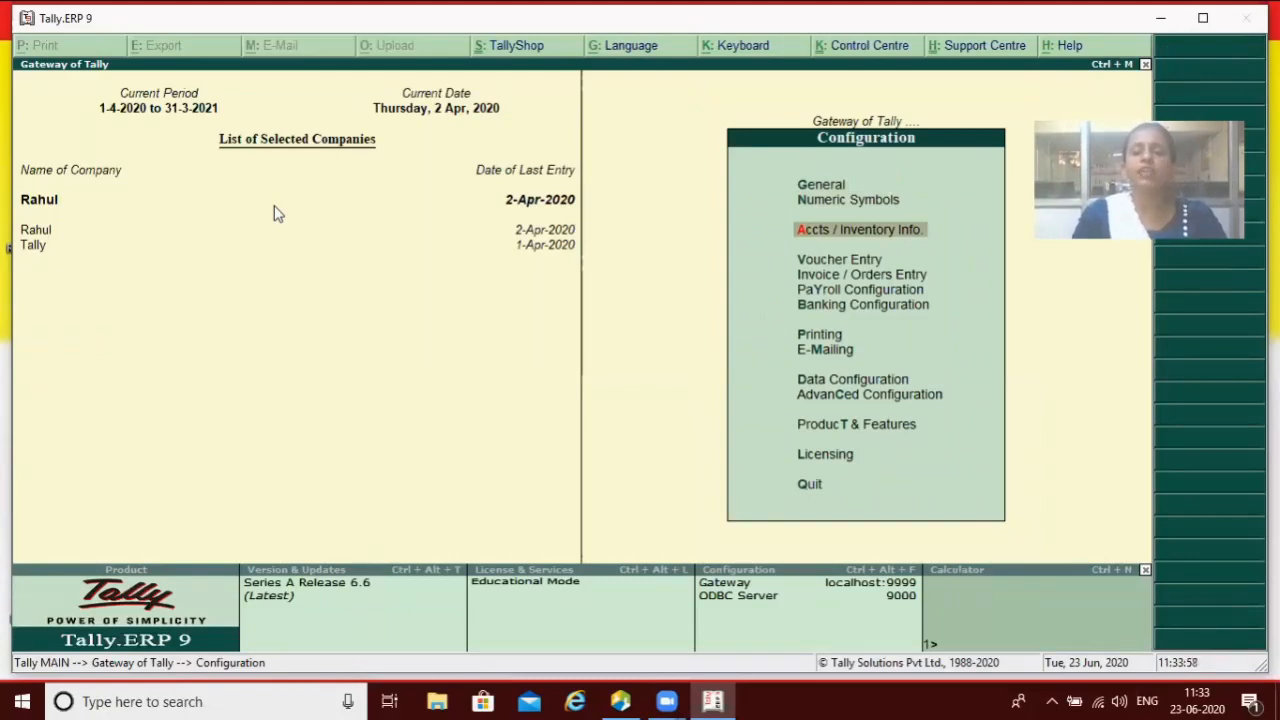
{"action": "key", "text": "Return"}
{"action": "key", "text": "Return"}
{"action": "key", "text": "Return"}
{"action": "key", "text": "Return"}
{"action": "key", "text": "Return"}
{"action": "key", "text": "Return"}
{"action": "key", "text": "Return"}
{"action": "key", "text": "Return"}
{"action": "key", "text": "Return"}
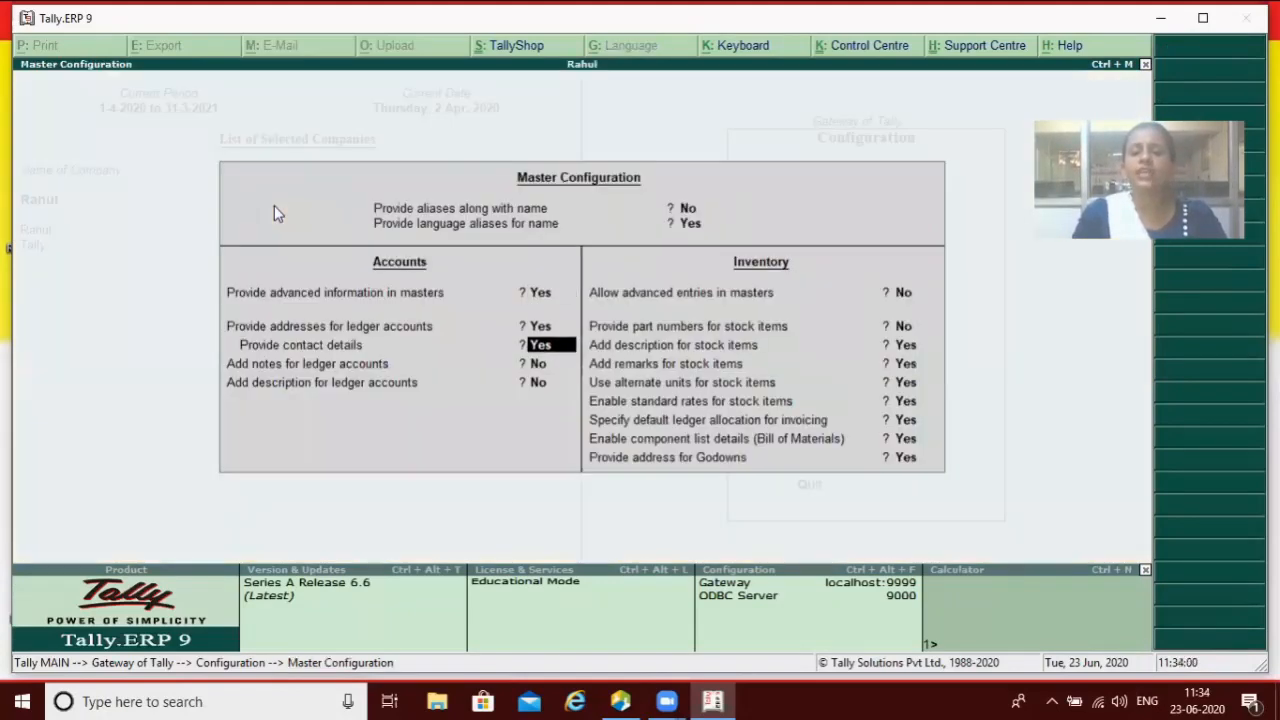
{"action": "key", "text": "Return"}
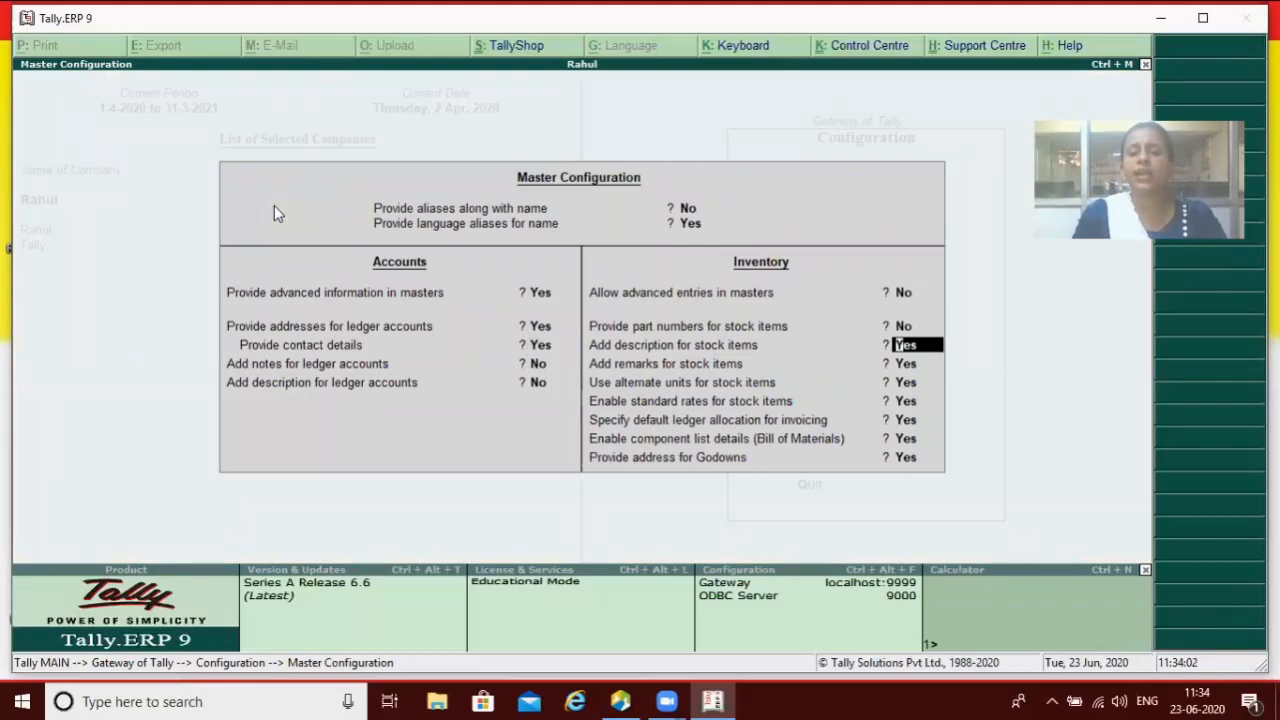
{"action": "type", "text": "n"}
{"action": "key", "text": "Return"}
{"action": "key", "text": "Return"}
{"action": "key", "text": "Return"}
{"action": "key", "text": "Return"}
{"action": "key", "text": "Return"}
{"action": "key", "text": "Return"}
Step: Open a new Stock Item Creation form, now showing only Remarks without Description
{"action": "key", "text": "Return"}
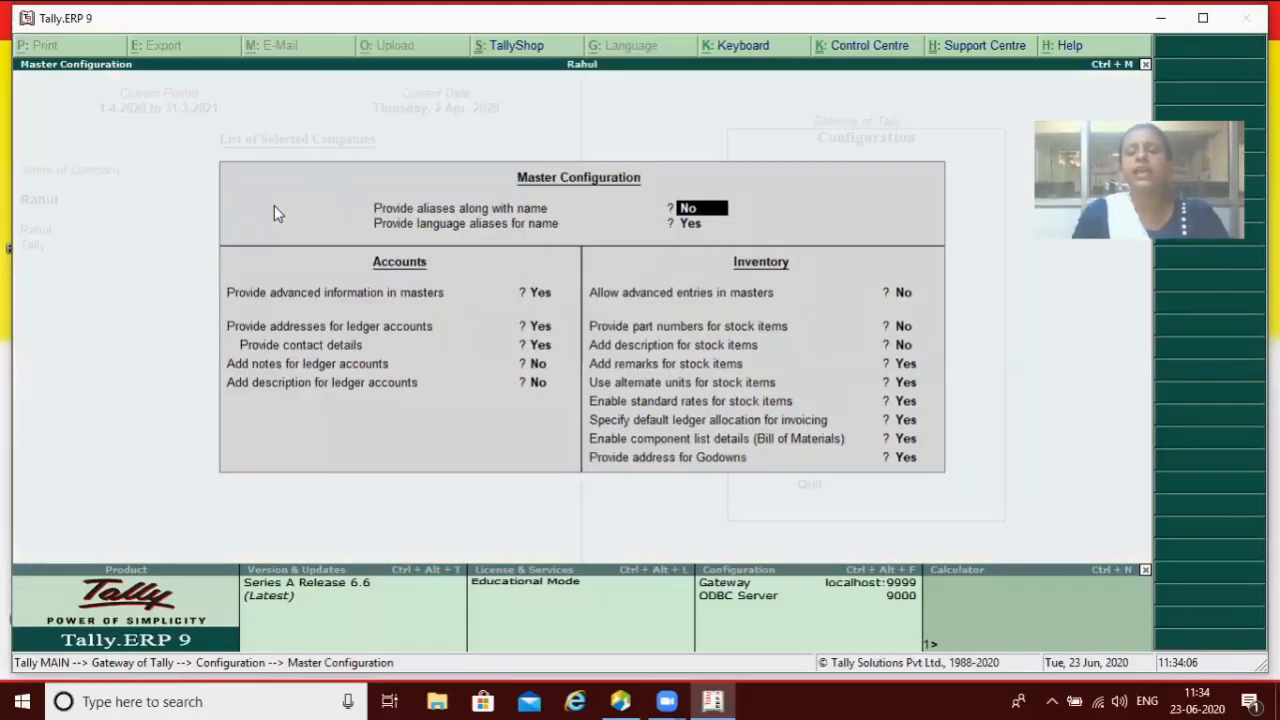
{"action": "key", "text": "ctrl+a"}
{"action": "key", "text": "Escape"}
{"action": "key", "text": "Escape"}
{"action": "key", "text": "Escape"}
{"action": "key", "text": "Down"}
{"action": "key", "text": "Return"}
{"action": "key", "text": "Down"}
{"action": "key", "text": "Return"}
{"action": "key", "text": "Return"}
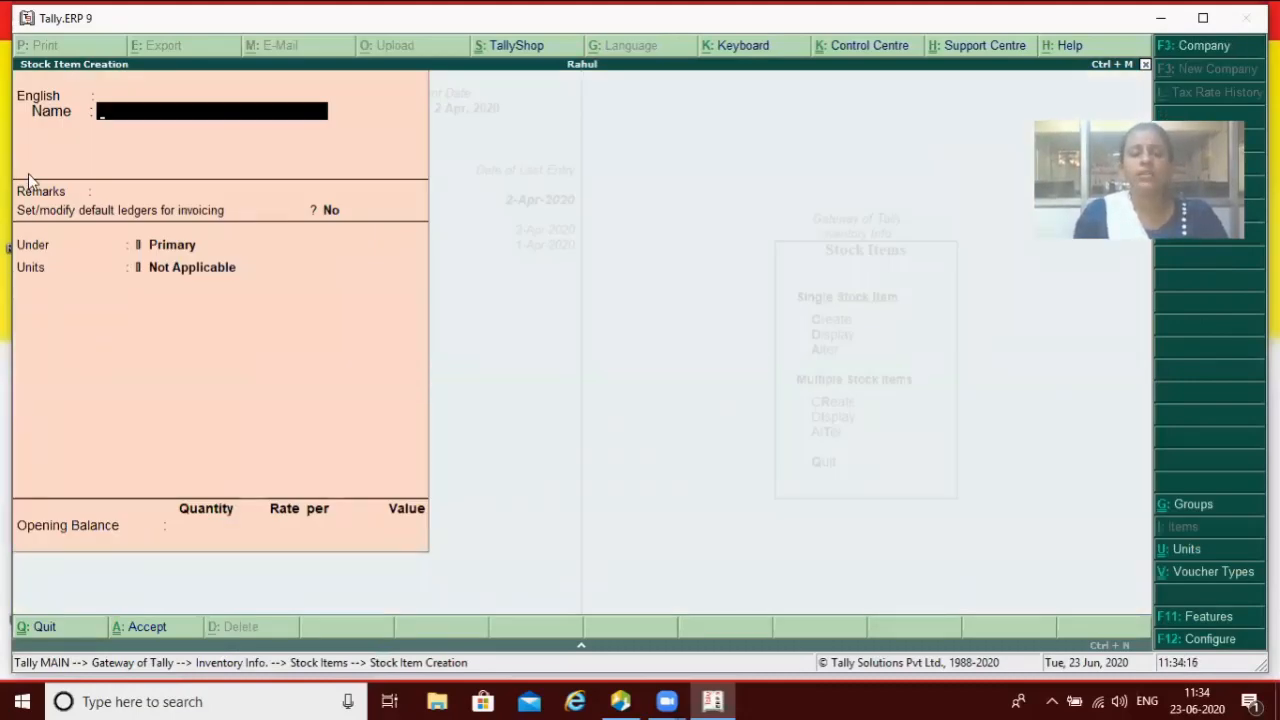
Step: Quit the blank Stock Item Creation form without saving and back out to the Gateway of Tally
{"action": "key", "text": "Escape"}
{"action": "key", "text": "y"}
{"action": "key", "text": "Escape"}
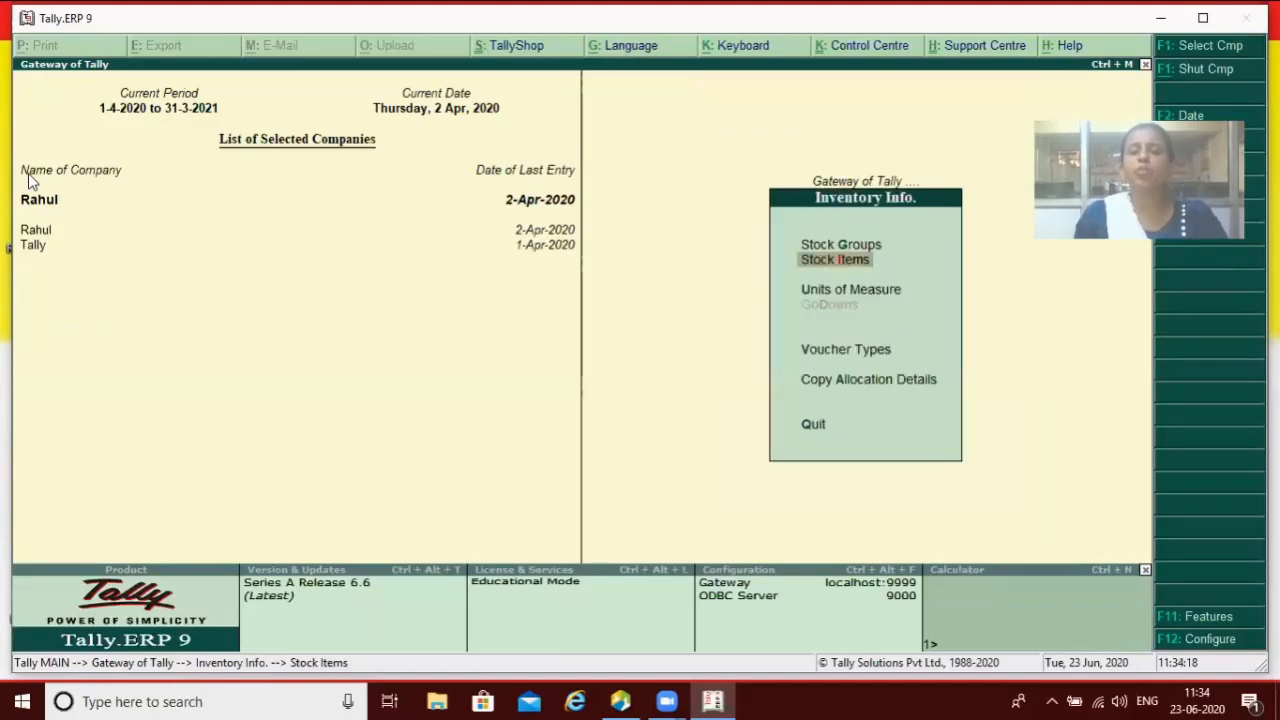
{"action": "key", "text": "Escape"}
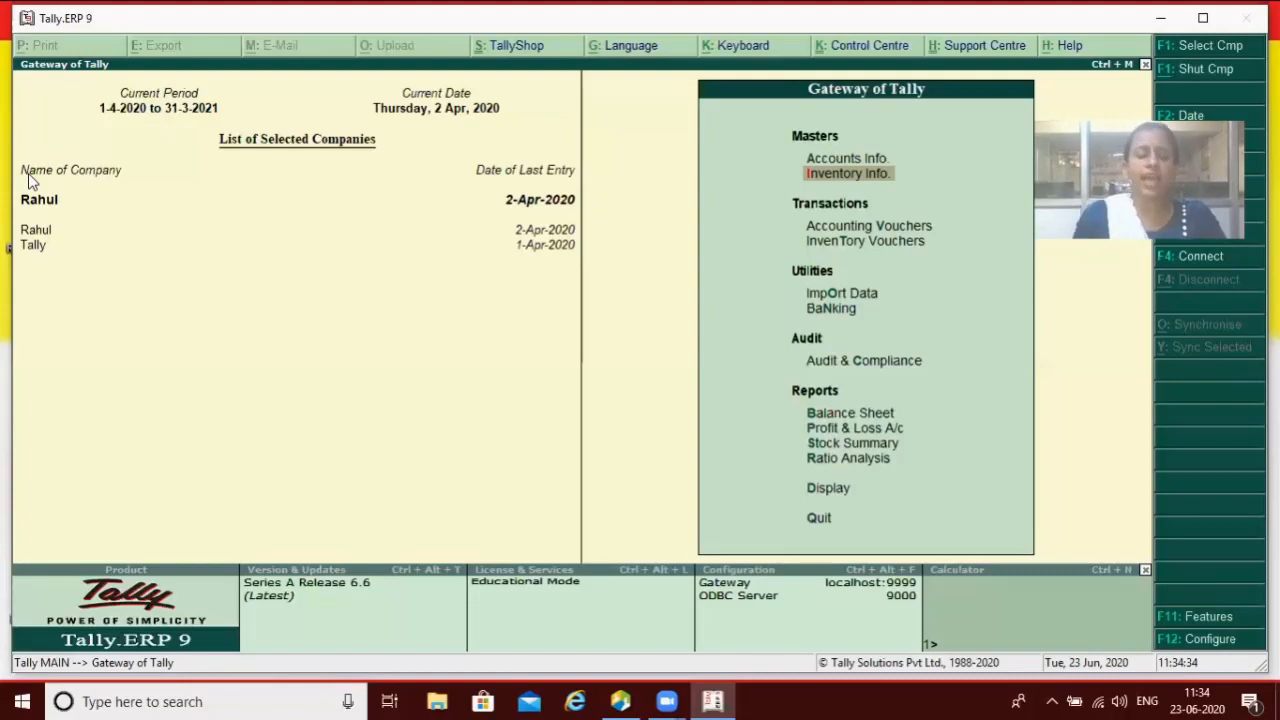
Step: Reopen the Accts / Inventory Info. master configuration, with stock item descriptions still No
{"action": "key", "text": "F12"}
{"action": "key", "text": "Down"}
{"action": "key", "text": "Down"}
{"action": "key", "text": "Return"}
{"action": "key", "text": "Return"}
{"action": "key", "text": "Return"}
{"action": "key", "text": "Return"}
{"action": "key", "text": "Return"}
{"action": "key", "text": "Return"}
{"action": "key", "text": "Return"}
{"action": "key", "text": "Return"}
{"action": "key", "text": "Return"}
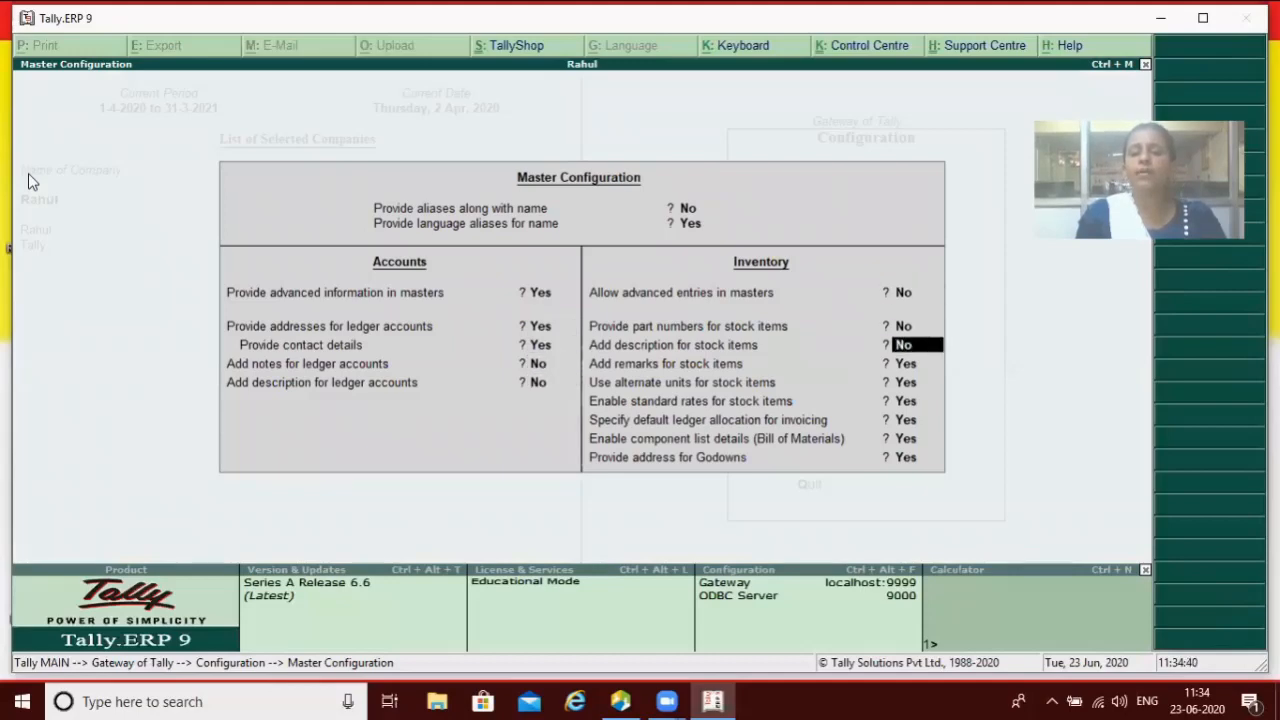
{"action": "key", "text": "Return"}
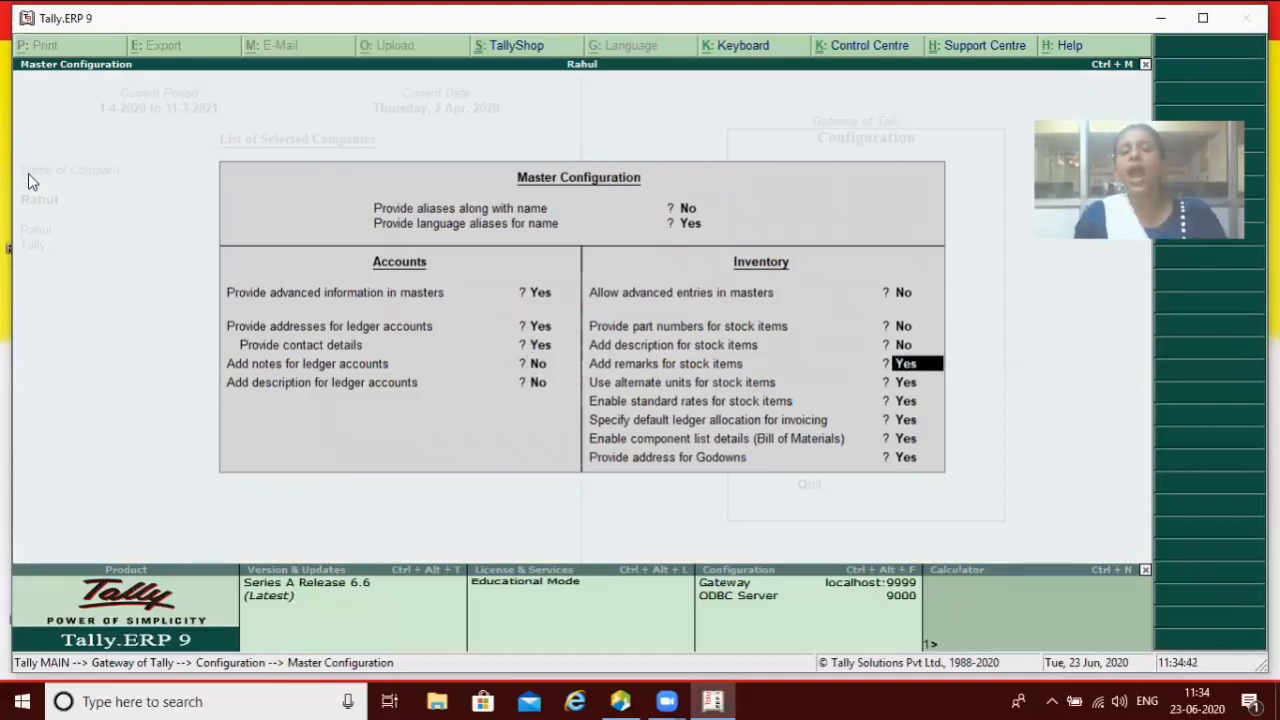
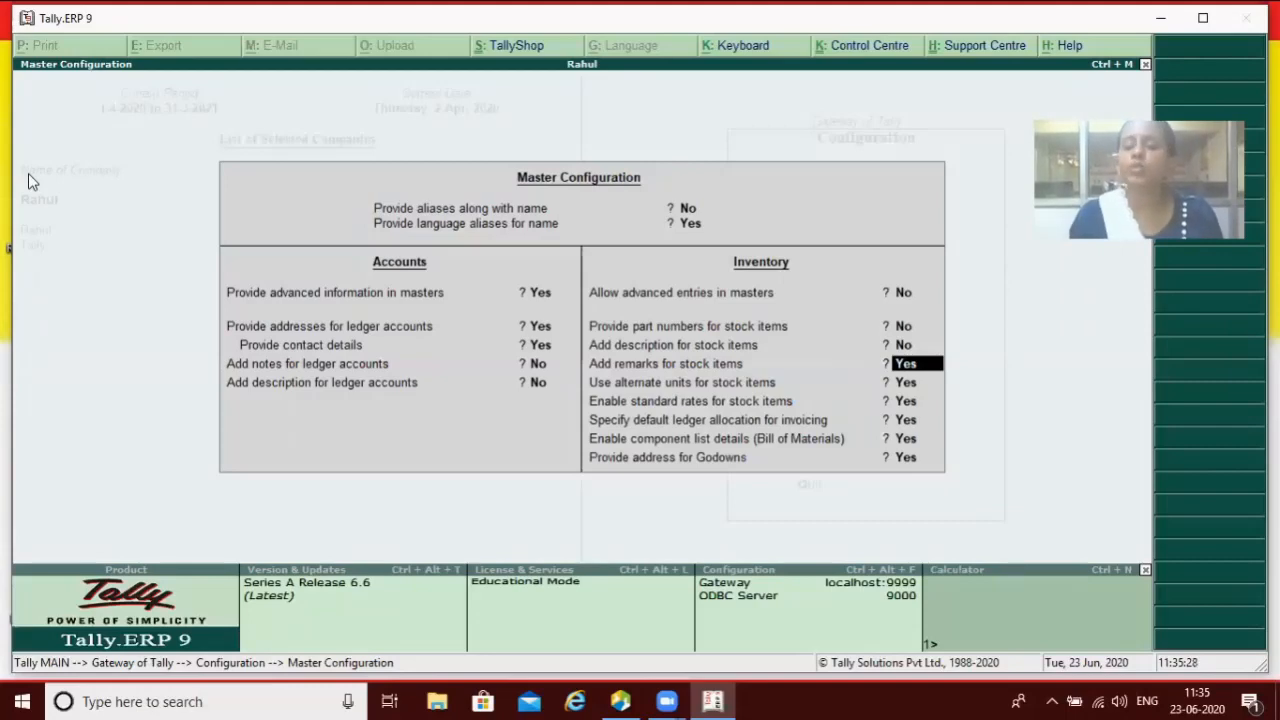
Step: Accept the Master Configuration with godown addresses and stock-item remarks at Yes, returning to Gateway of Tally
{"action": "key", "text": "Return"}
{"action": "key", "text": "Return"}
{"action": "key", "text": "Return"}
{"action": "key", "text": "Return"}
{"action": "key", "text": "Return"}
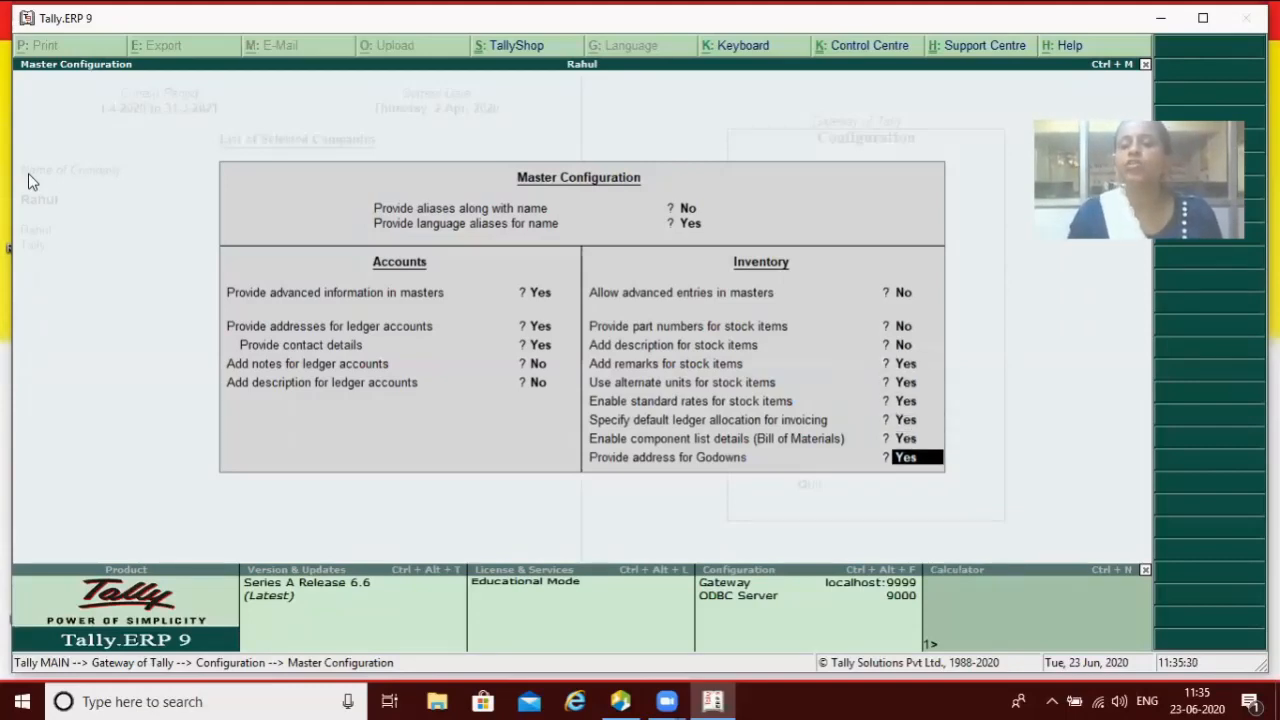
{"action": "key", "text": "ctrl+a"}
{"action": "key", "text": "Escape"}
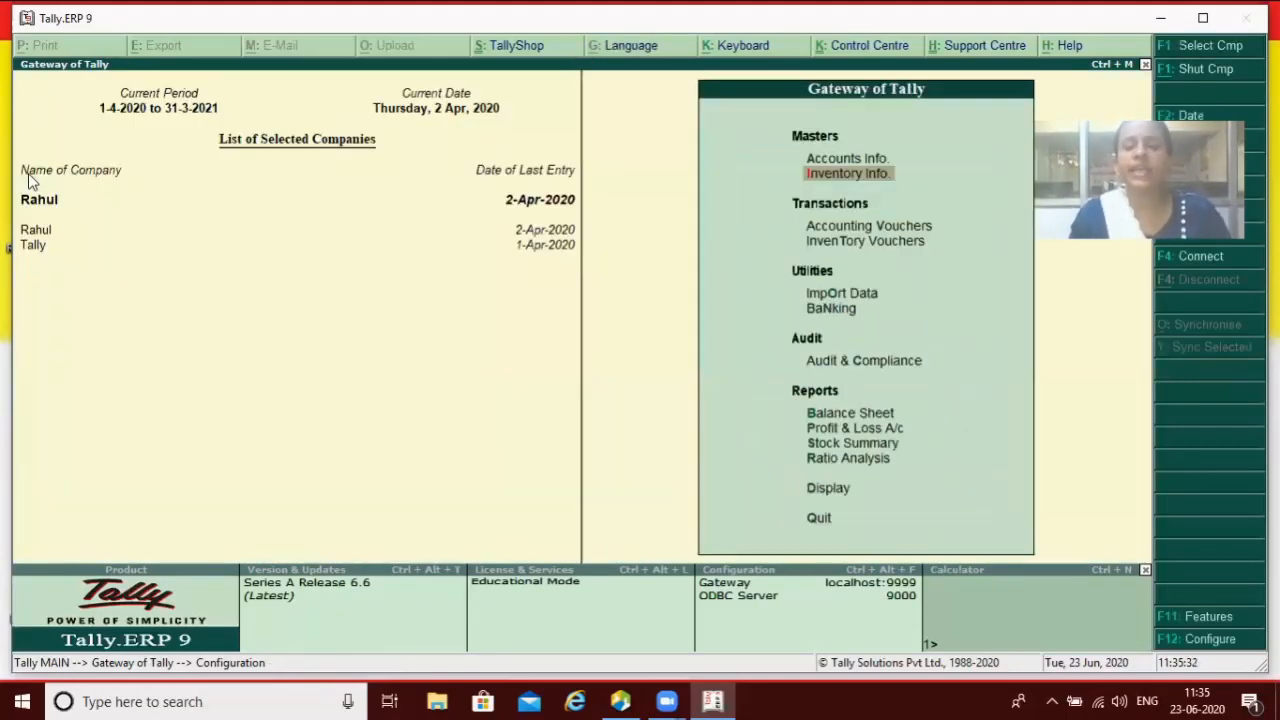
Step: Open a new Stock Item Creation form via Inventory Info > Stock Items > Create
{"action": "key", "text": "Down"}
{"action": "key", "text": "Down"}
{"action": "key", "text": "Up"}
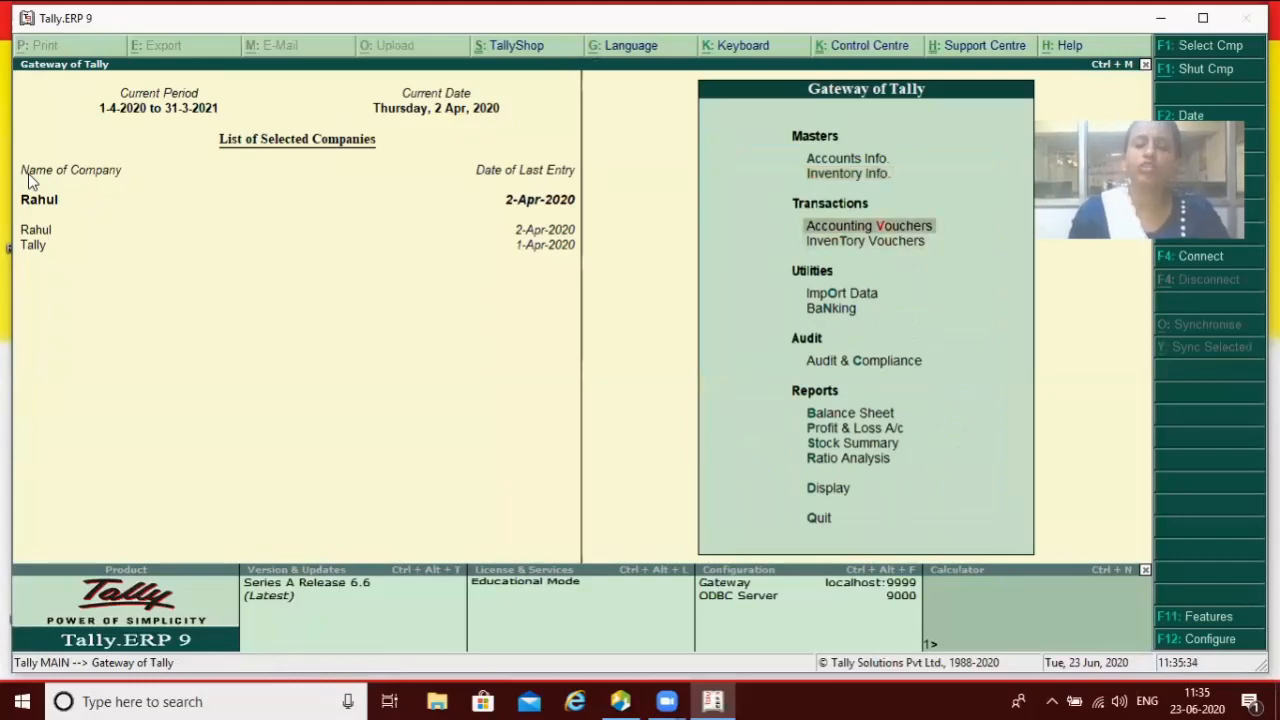
{"action": "key", "text": "Up"}
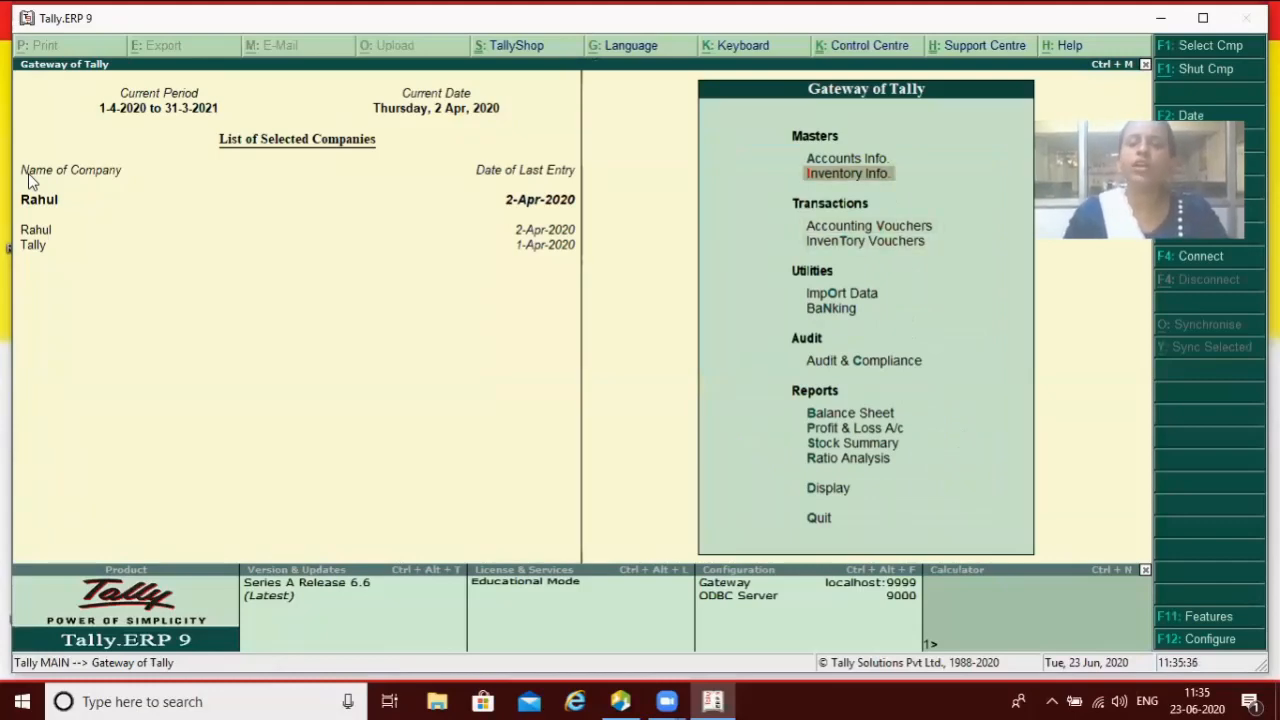
{"action": "key", "text": "Return"}
{"action": "key", "text": "Down"}
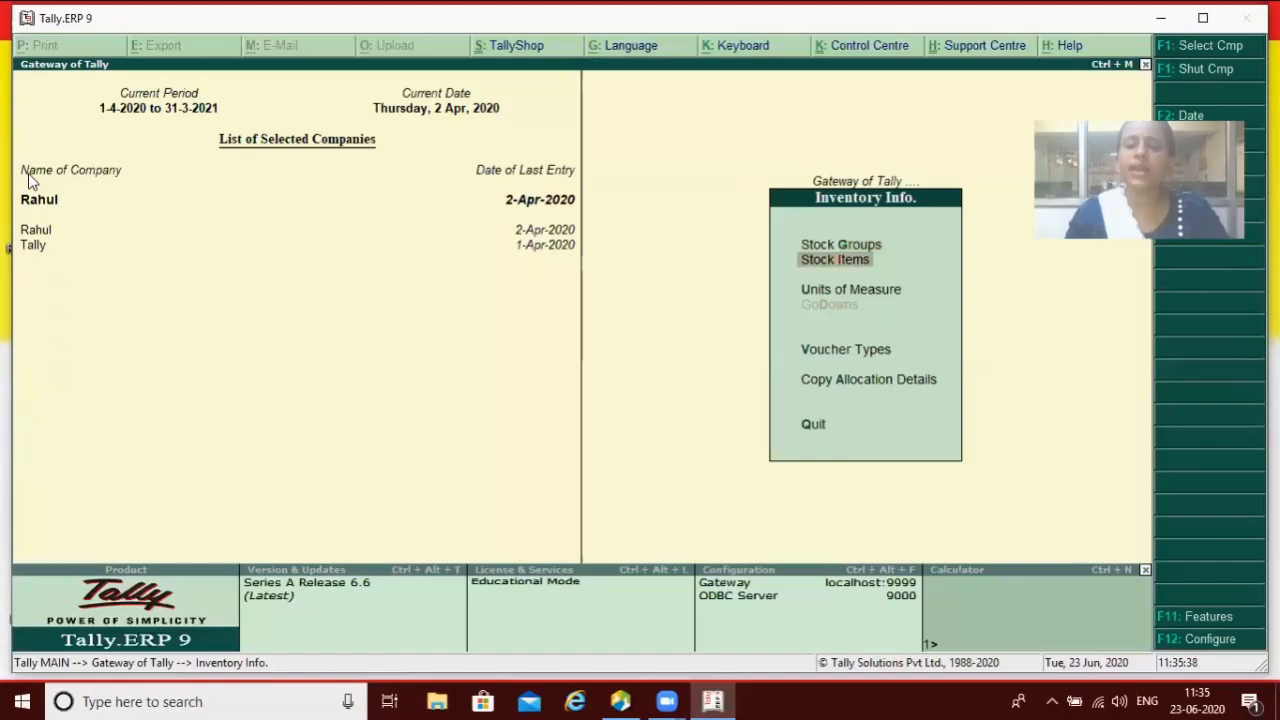
{"action": "key", "text": "Return"}
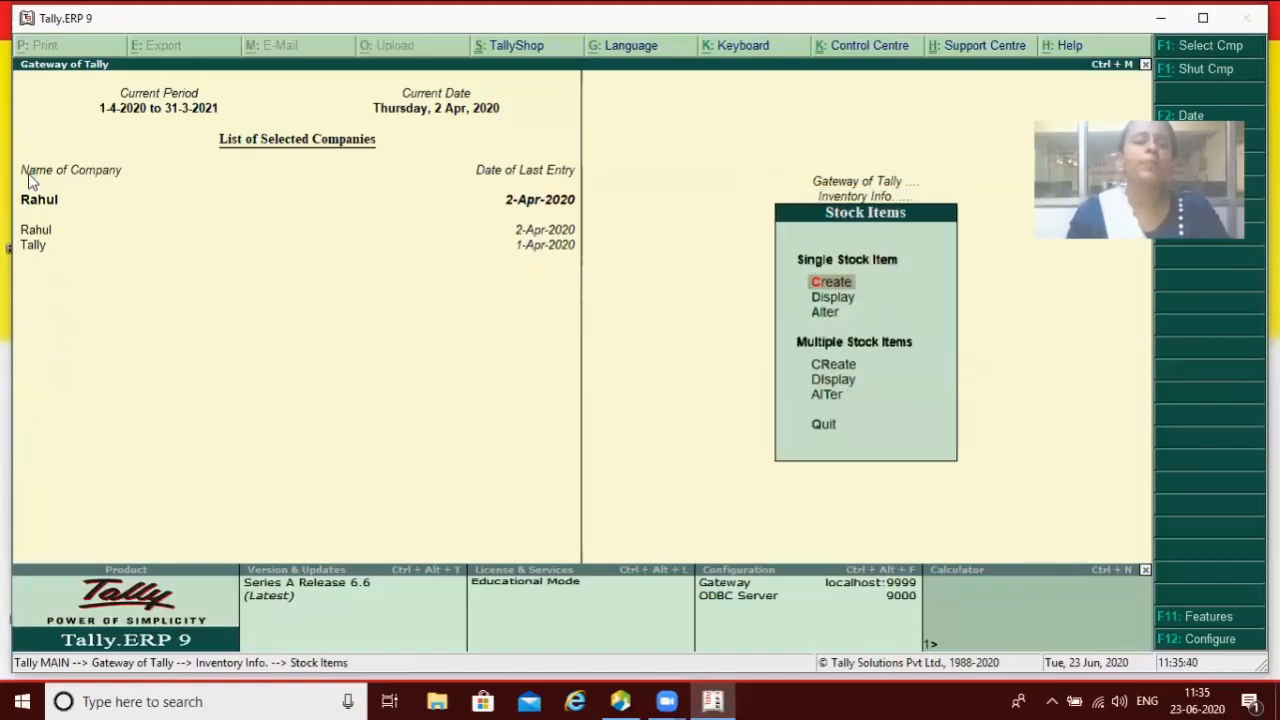
{"action": "key", "text": "Return"}
Step: Enter item name Led and a '5 Sta' remark, then quit without saving
{"action": "type", "text": "Led"}
{"action": "key", "text": "Return"}
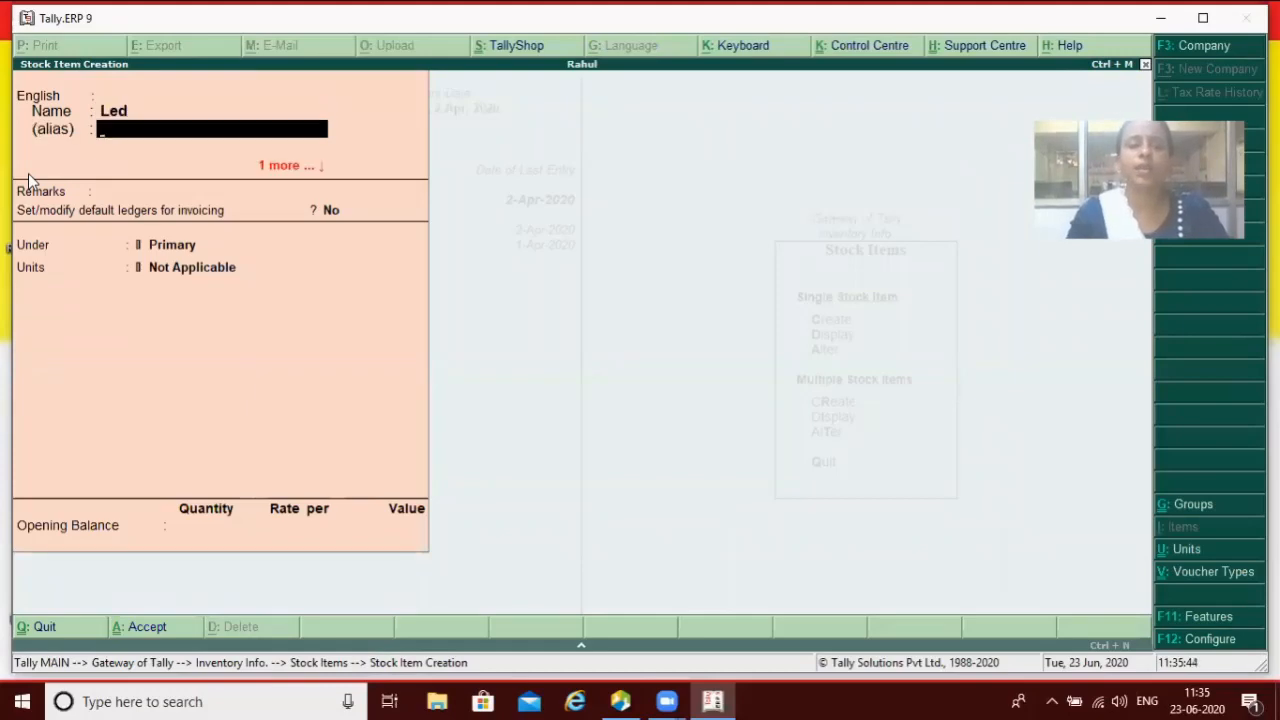
{"action": "key", "text": "Return"}
{"action": "key", "text": "Return"}
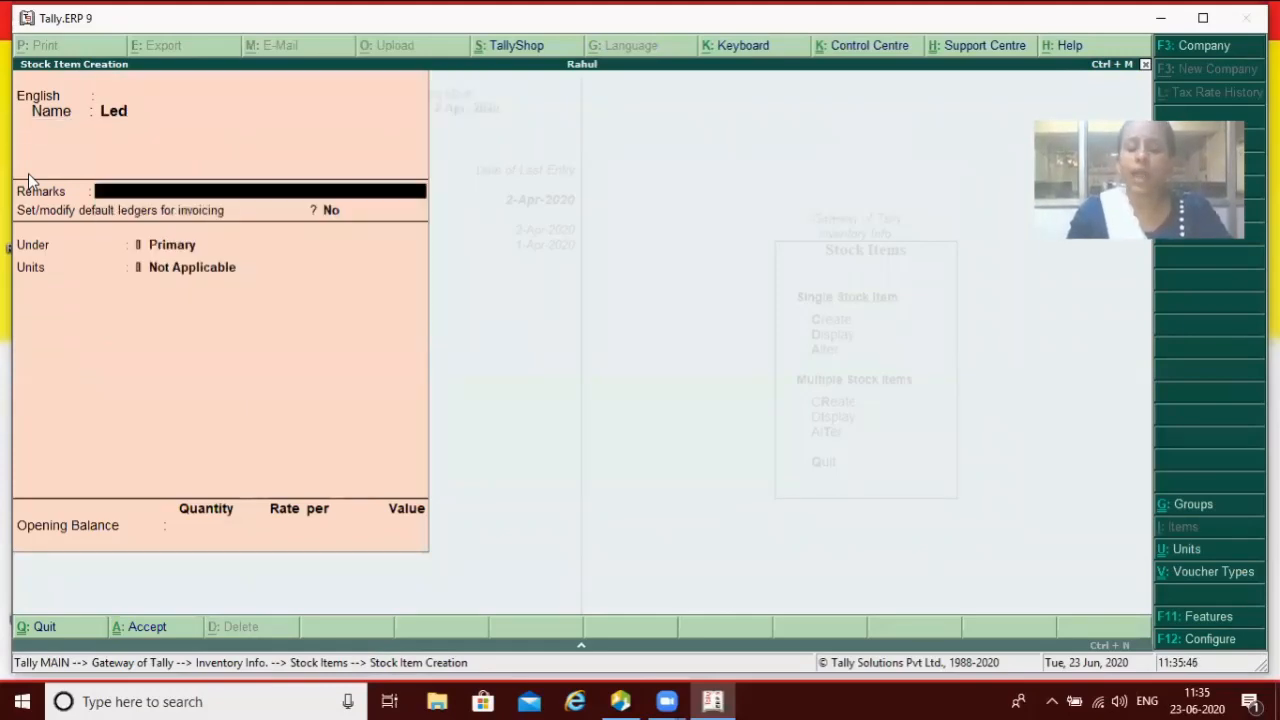
{"action": "type", "text": "5 Star"}
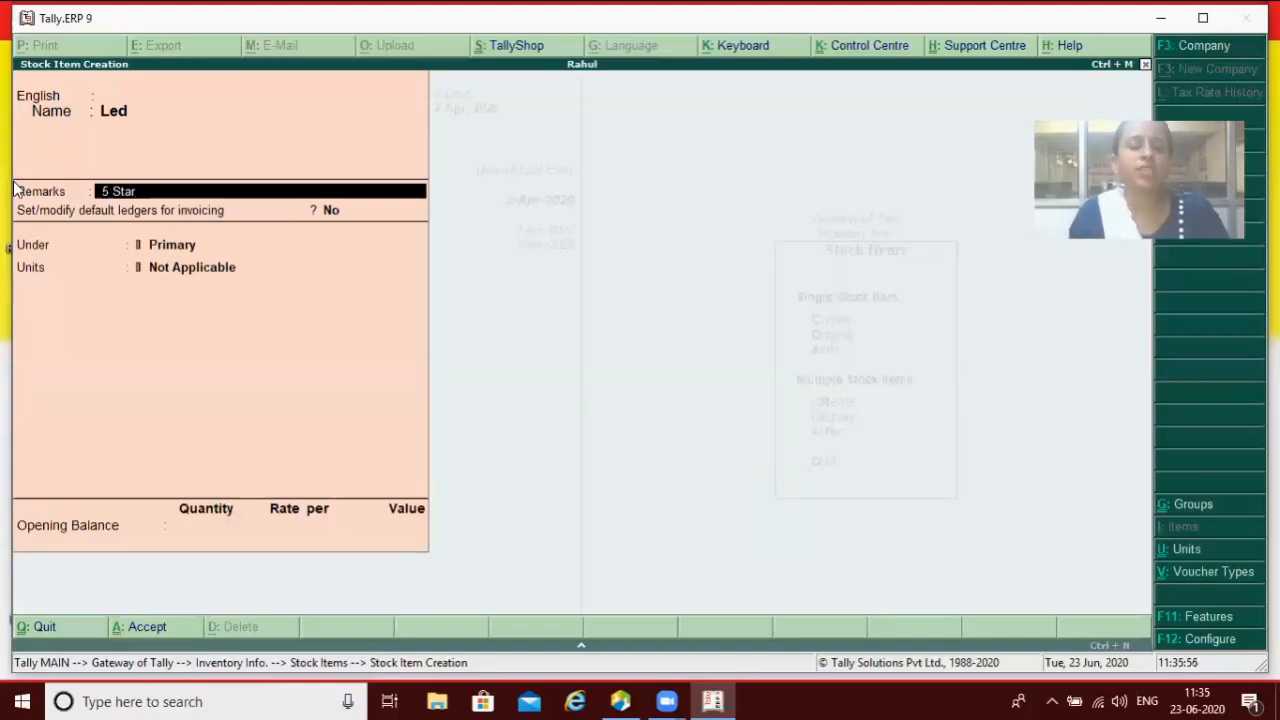
{"action": "key", "text": "Escape"}
{"action": "key", "text": "Escape"}
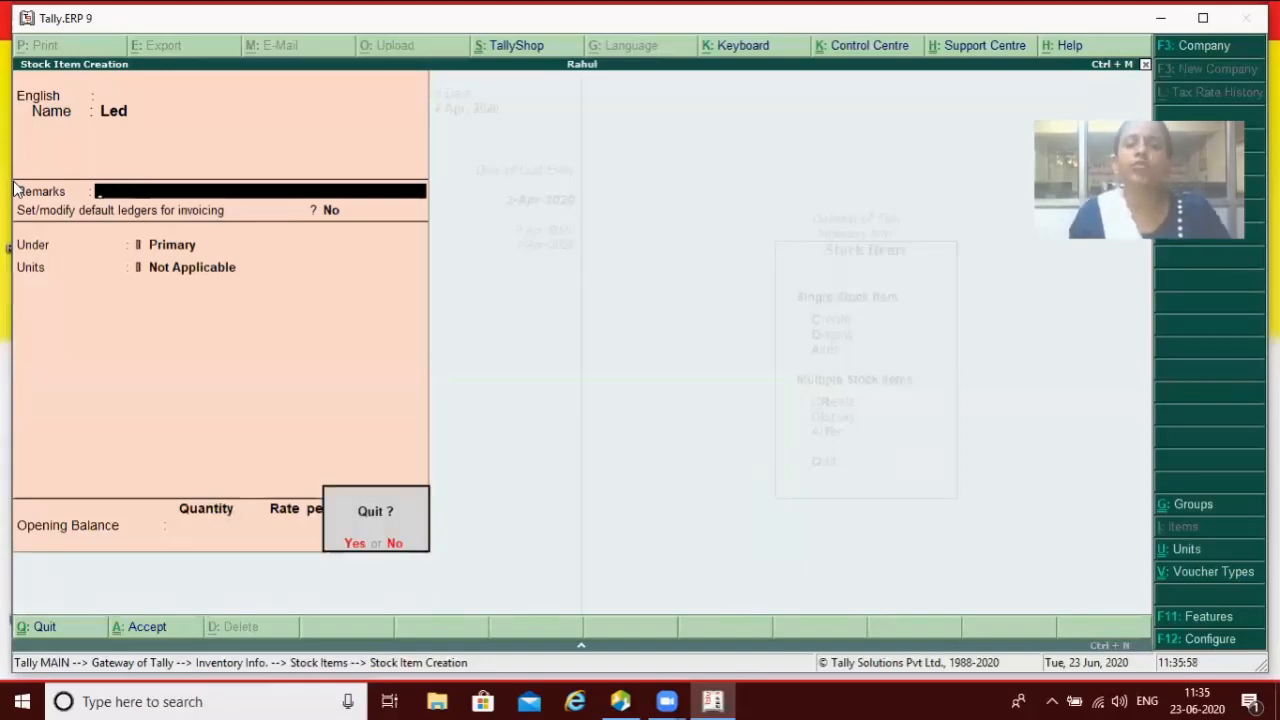
{"action": "key", "text": "Return"}
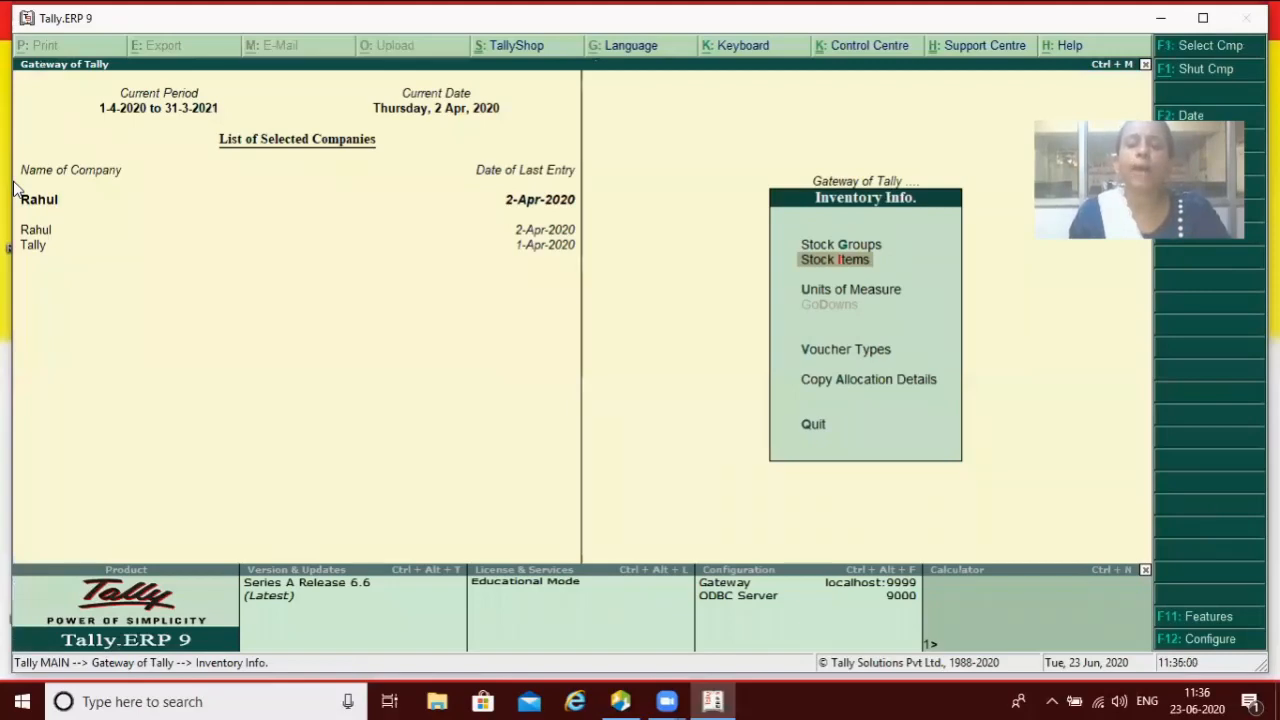
Step: Set Add remarks for stock items to No in the Accts / Inventory Info configuration
{"action": "key", "text": "Escape"}
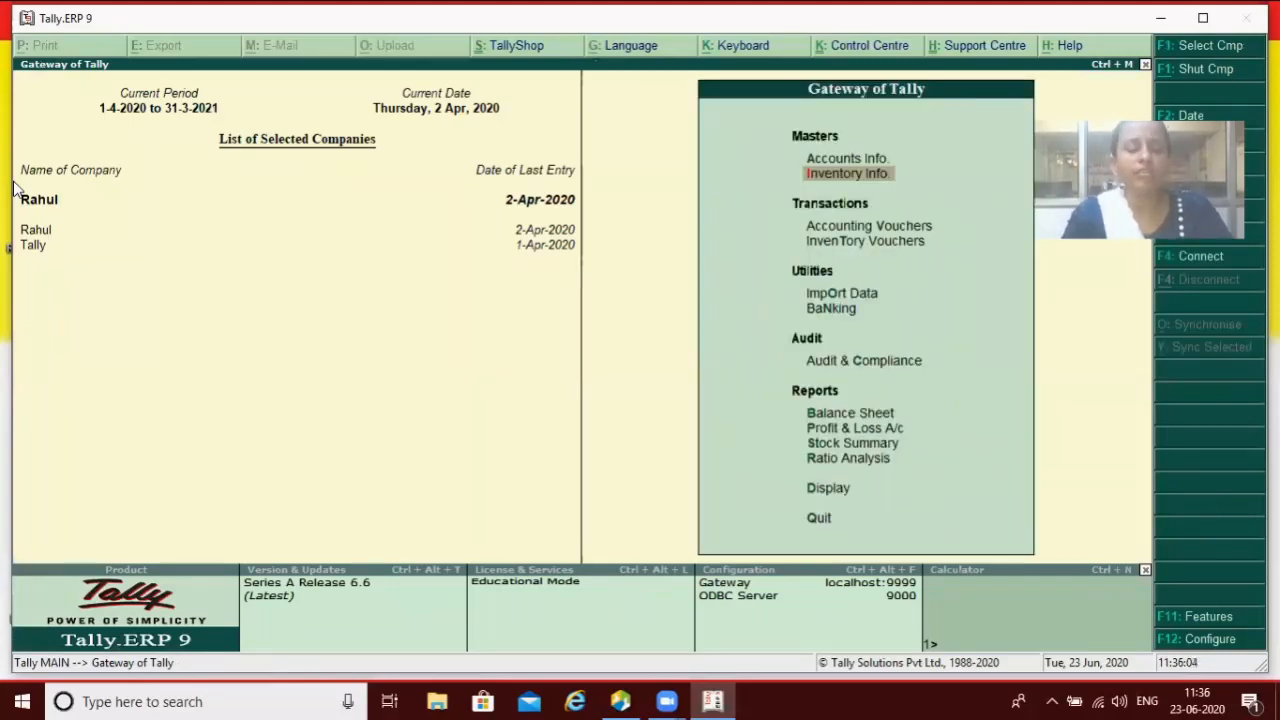
{"action": "key", "text": "F12"}
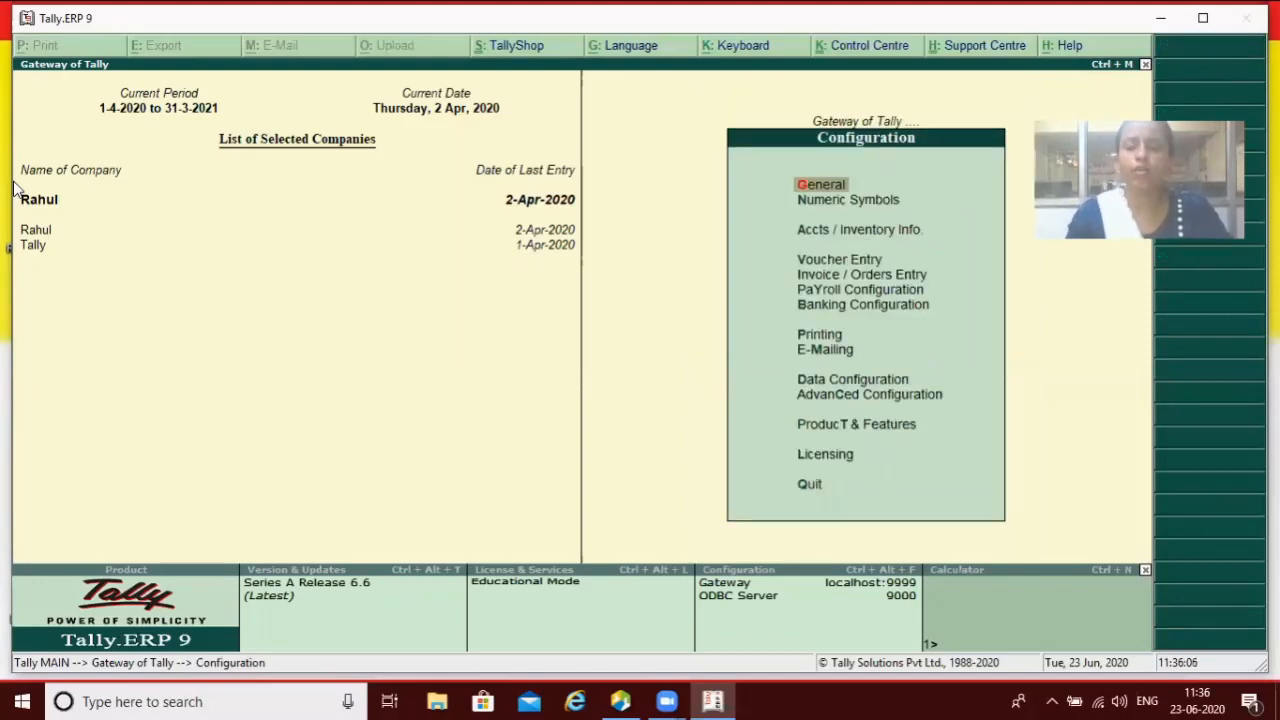
{"action": "key", "text": "Down"}
{"action": "key", "text": "Down"}
{"action": "key", "text": "Return"}
{"action": "key", "text": "Return"}
{"action": "key", "text": "Return"}
{"action": "key", "text": "Return"}
{"action": "key", "text": "Return"}
{"action": "key", "text": "Return"}
{"action": "key", "text": "Return"}
{"action": "key", "text": "Return"}
{"action": "key", "text": "Return"}
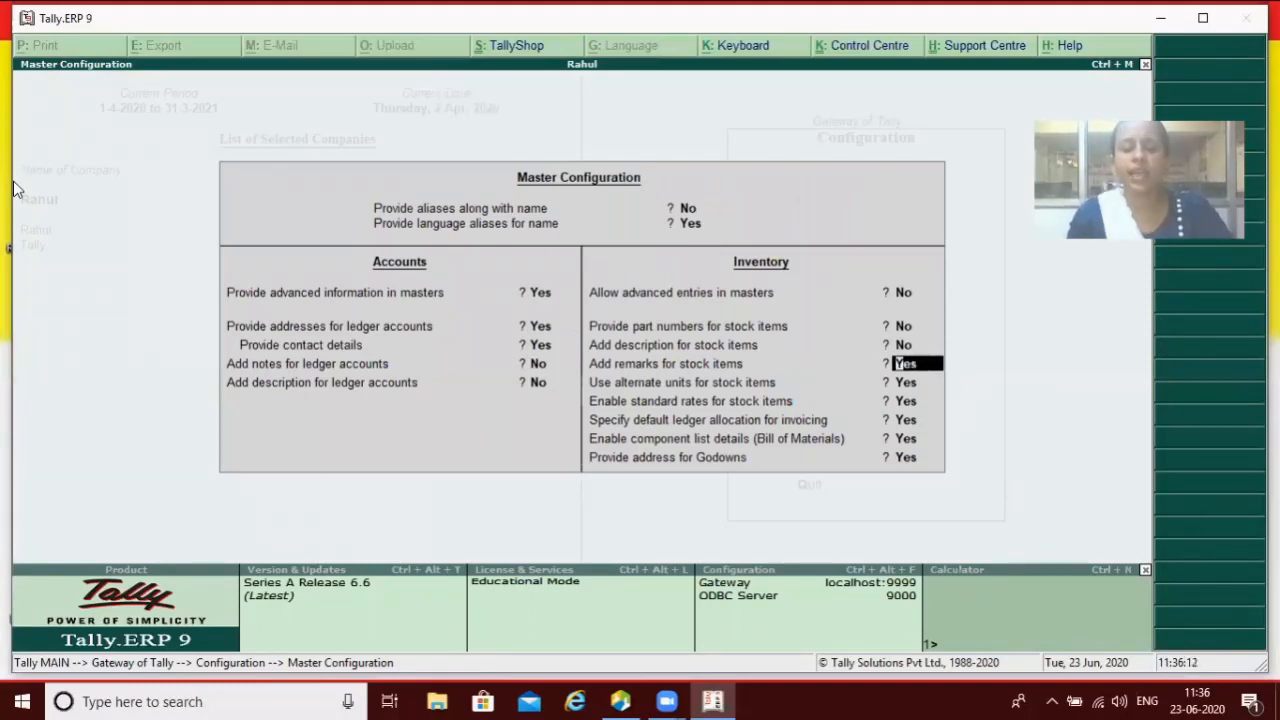
{"action": "key", "text": "Return"}
{"action": "key", "text": "Escape"}
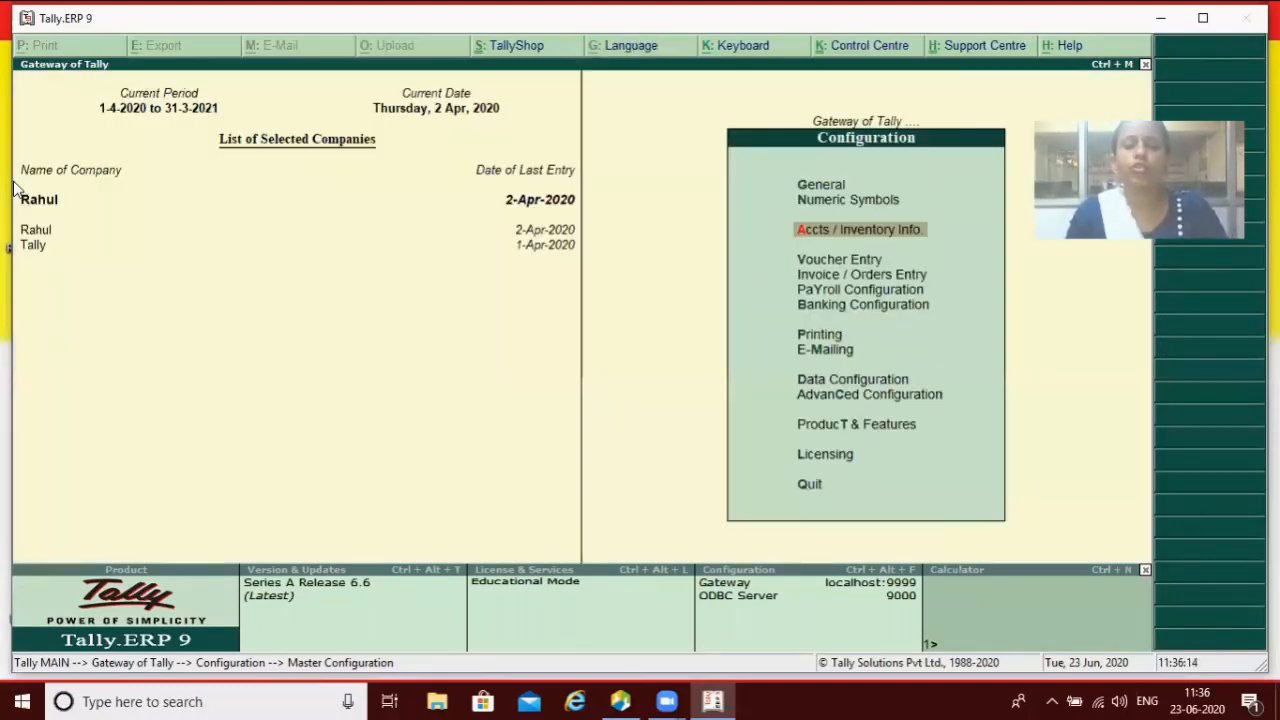
{"action": "key", "text": "Escape"}
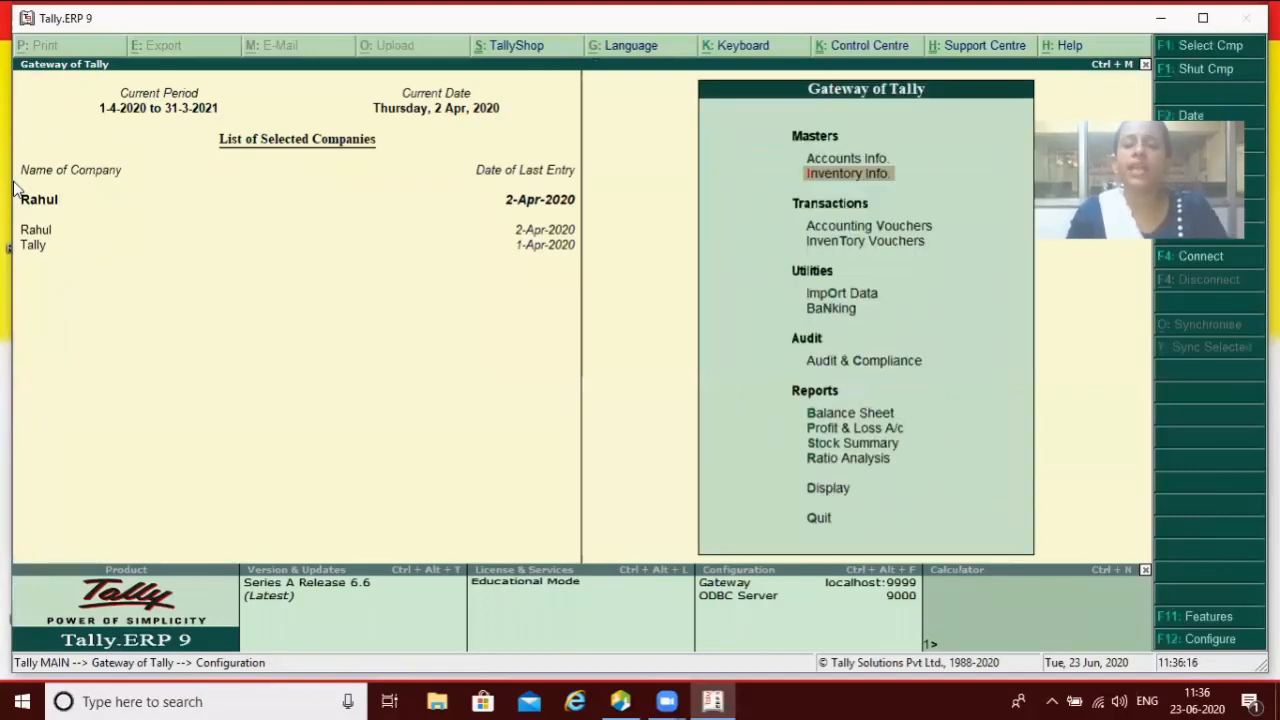
Step: Open a new Stock Item Creation form, now without a Remarks field, and start leaving it
{"action": "key", "text": "Return"}
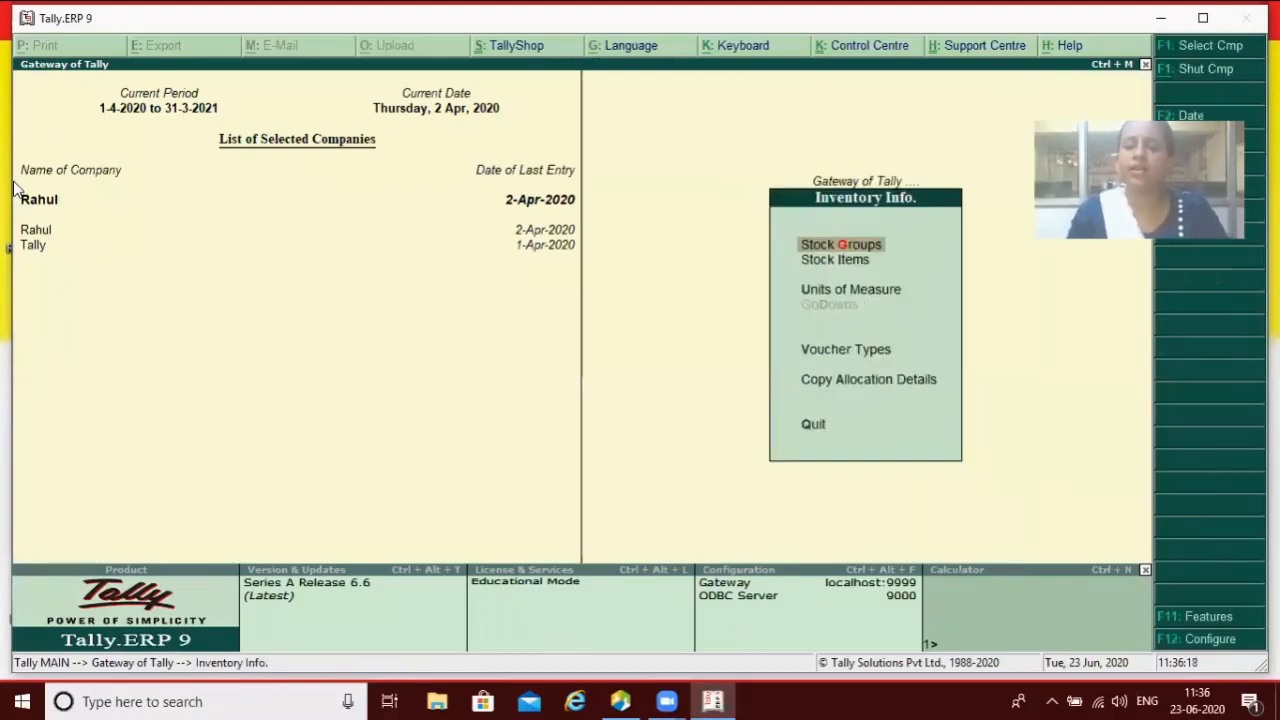
{"action": "key", "text": "Down"}
{"action": "key", "text": "Return"}
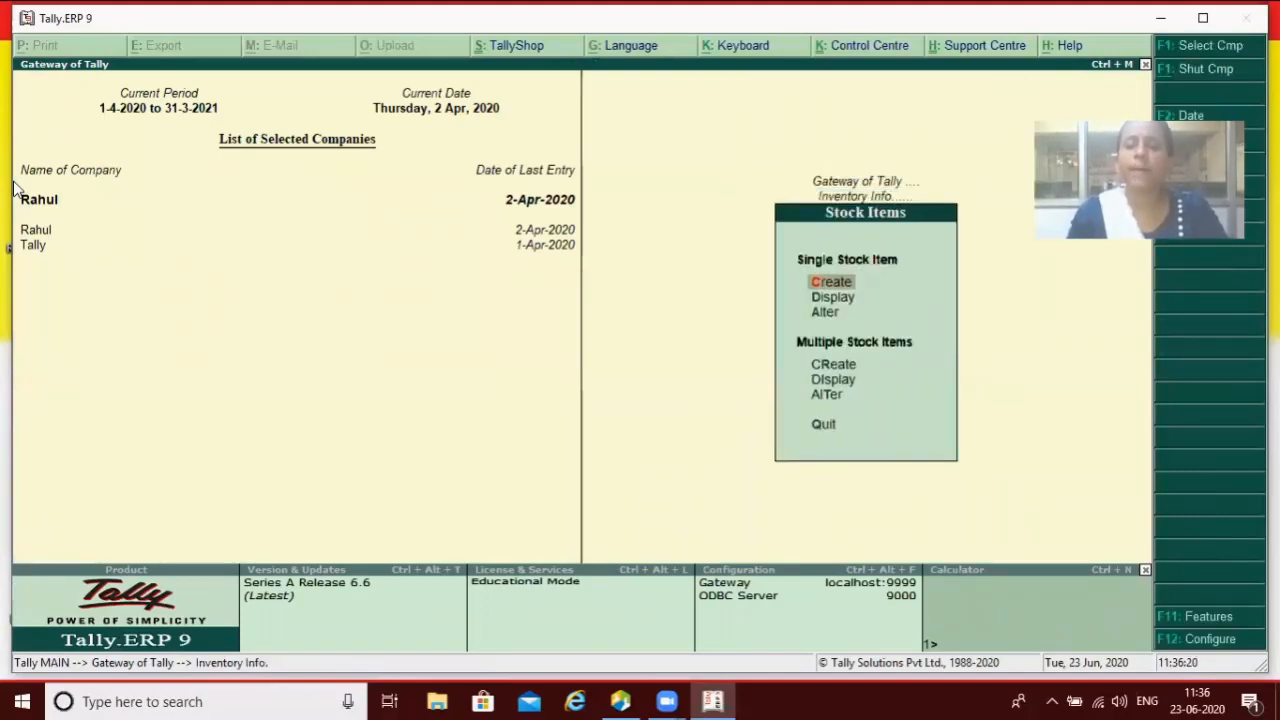
{"action": "key", "text": "Return"}
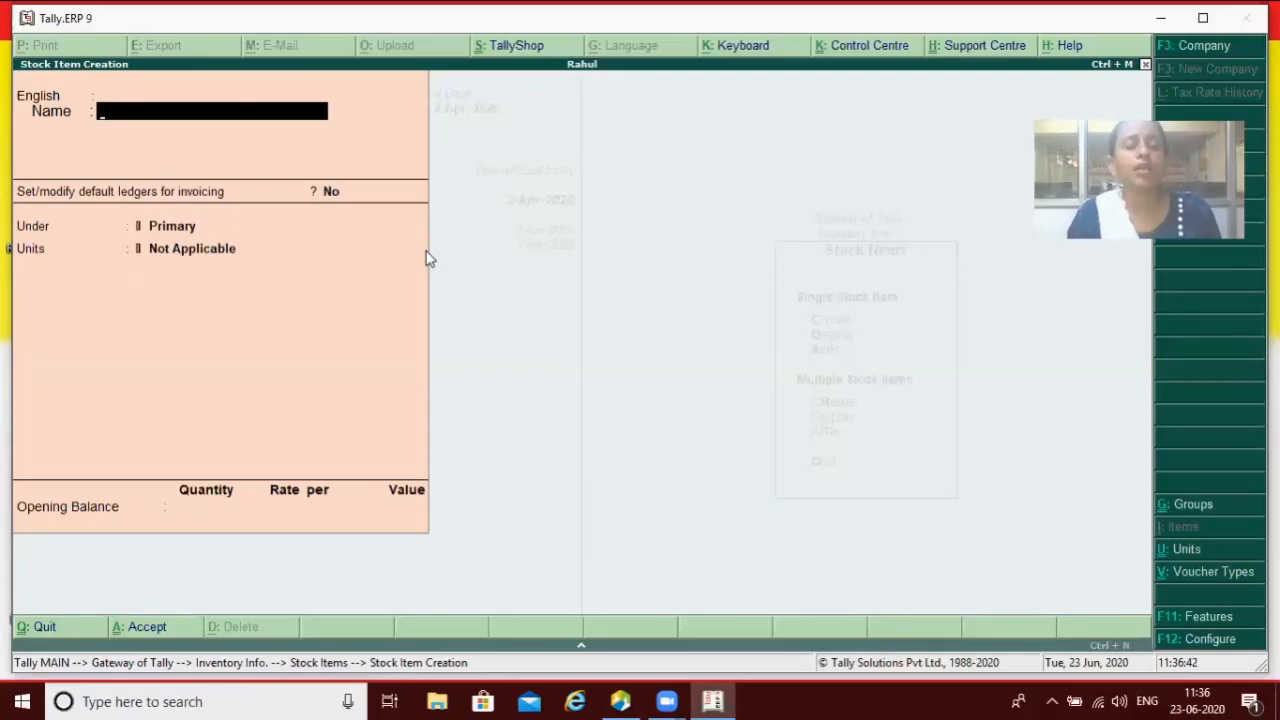
{"action": "key", "text": "Escape"}
Step: Discard the blank stock item form and reopen the Accts / Inventory Info master configuration
{"action": "key", "text": "Return"}
{"action": "key", "text": "Escape"}
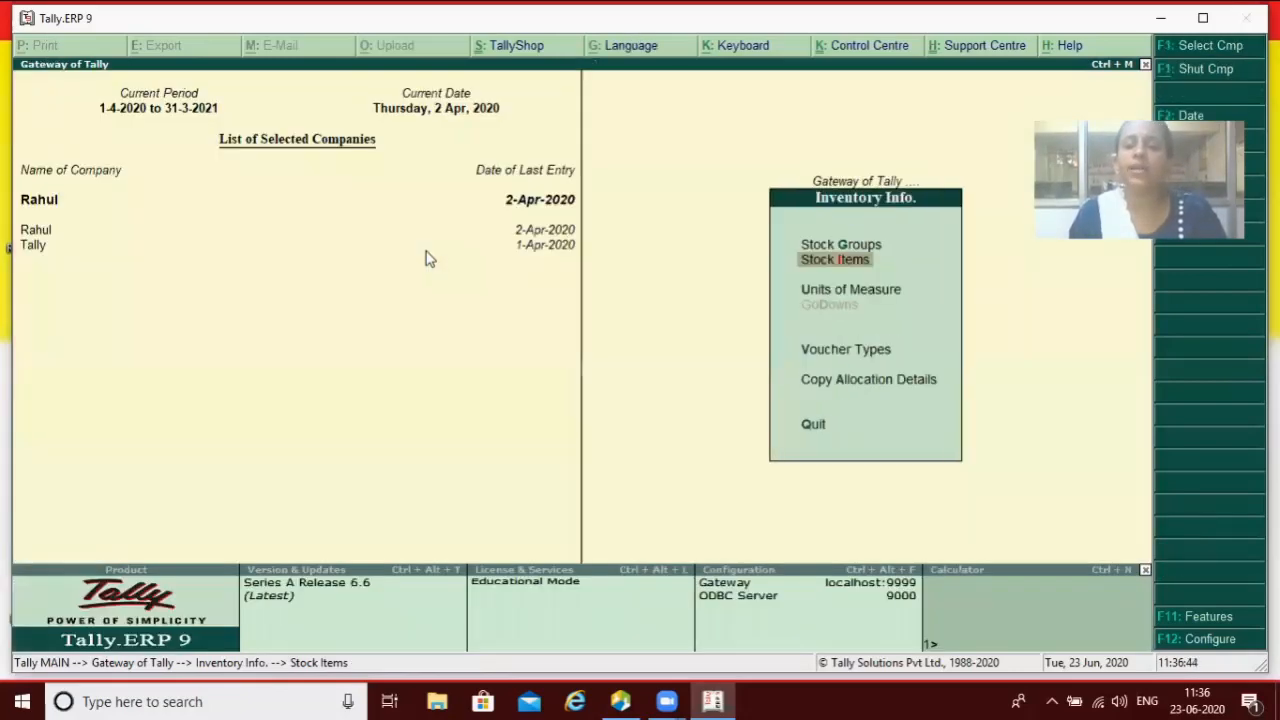
{"action": "key", "text": "Escape"}
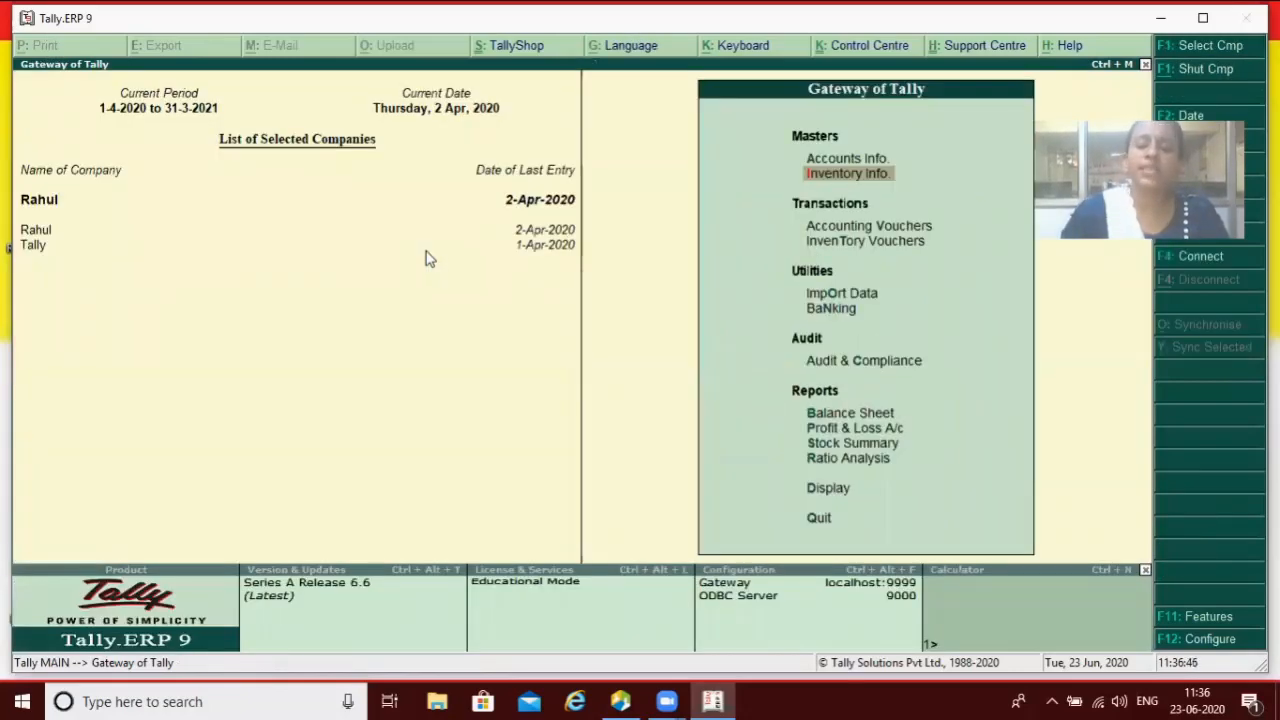
{"action": "key", "text": "F12"}
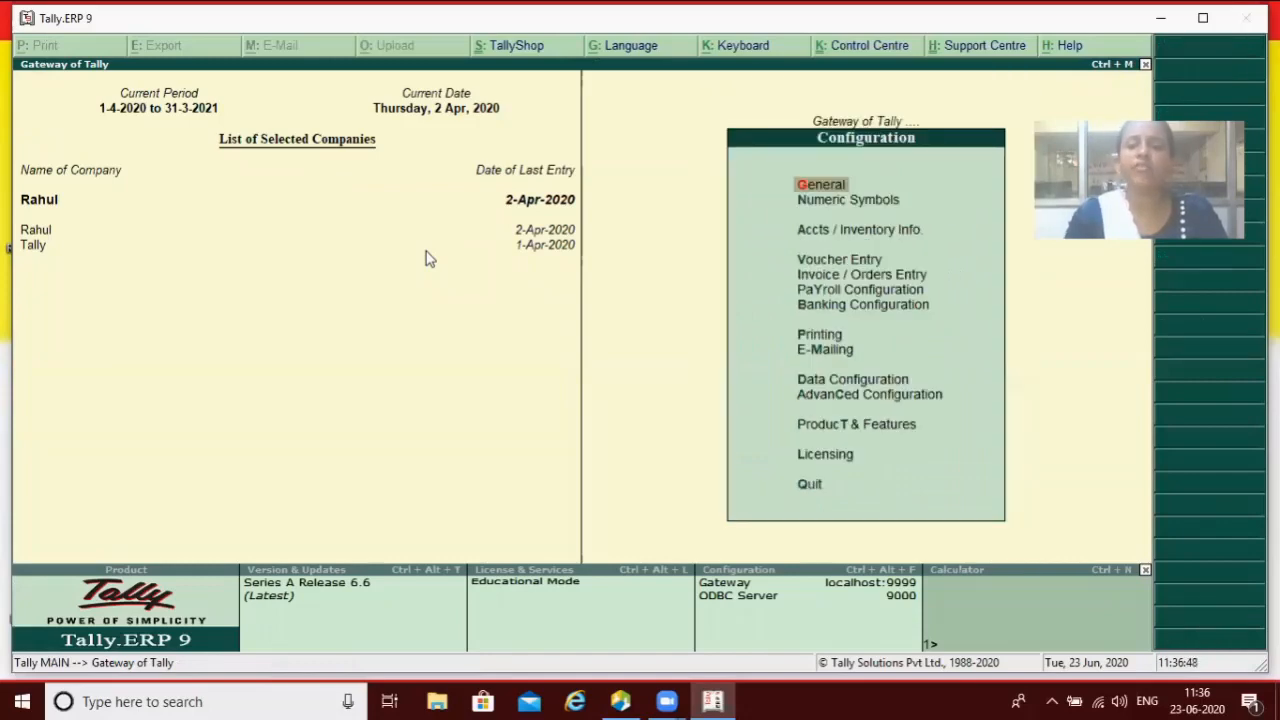
{"action": "key", "text": "Down"}
{"action": "key", "text": "Down"}
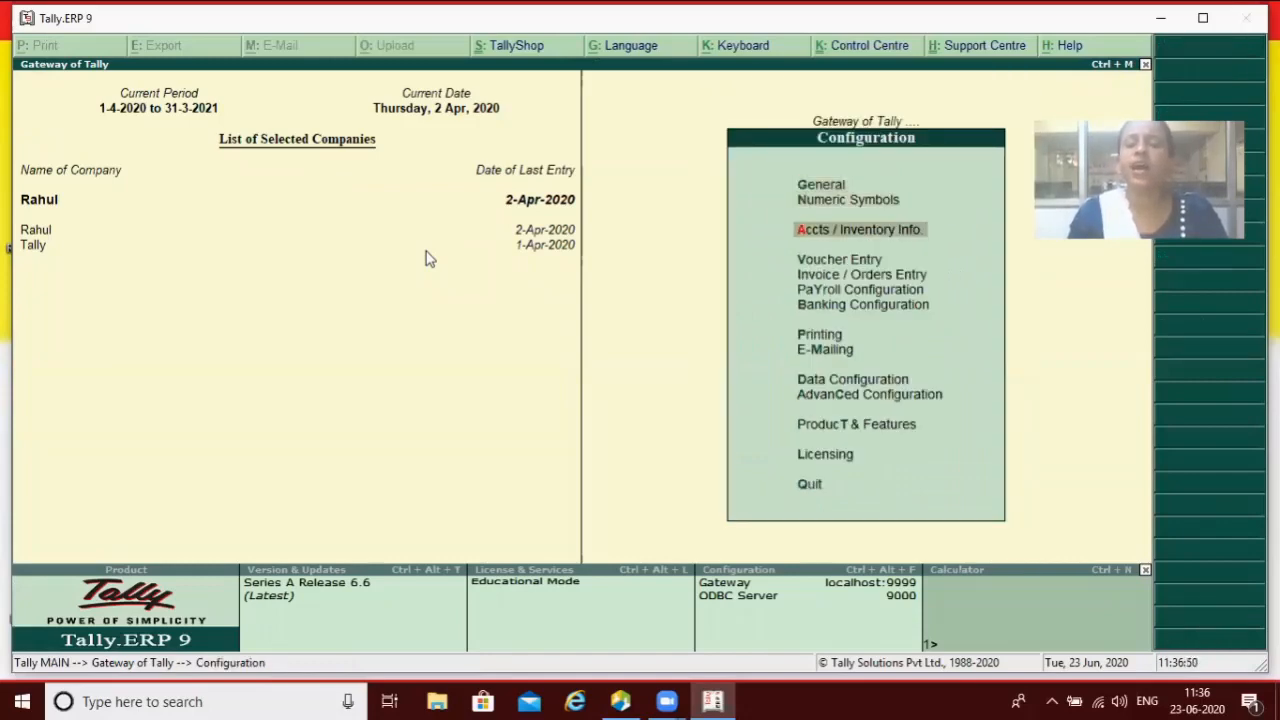
{"action": "key", "text": "Return"}
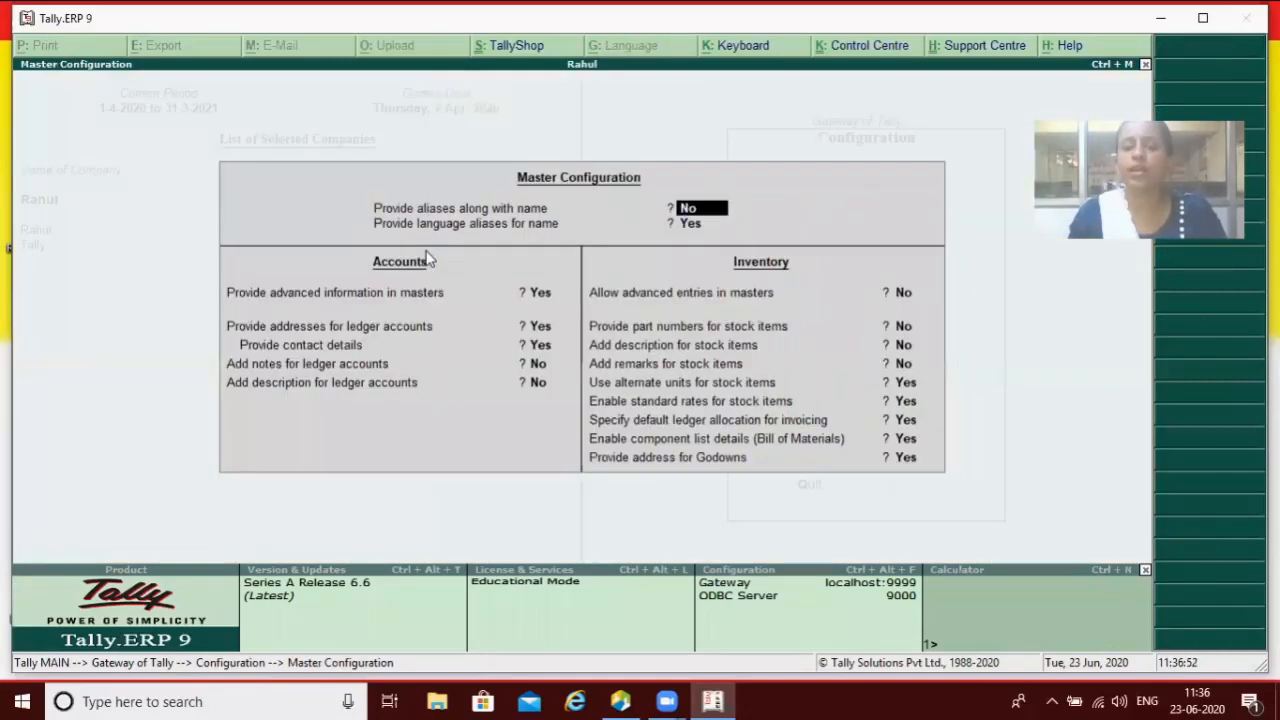
Step: Accept the configuration with alternate units, standard rates and default ledger allocation enabled
{"action": "key", "text": "Return"}
{"action": "key", "text": "Return"}
{"action": "key", "text": "Return"}
{"action": "key", "text": "Return"}
{"action": "key", "text": "Return"}
{"action": "key", "text": "Return"}
{"action": "key", "text": "Return"}
{"action": "key", "text": "Return"}
{"action": "key", "text": "Return"}
{"action": "key", "text": "Return"}
{"action": "key", "text": "Return"}
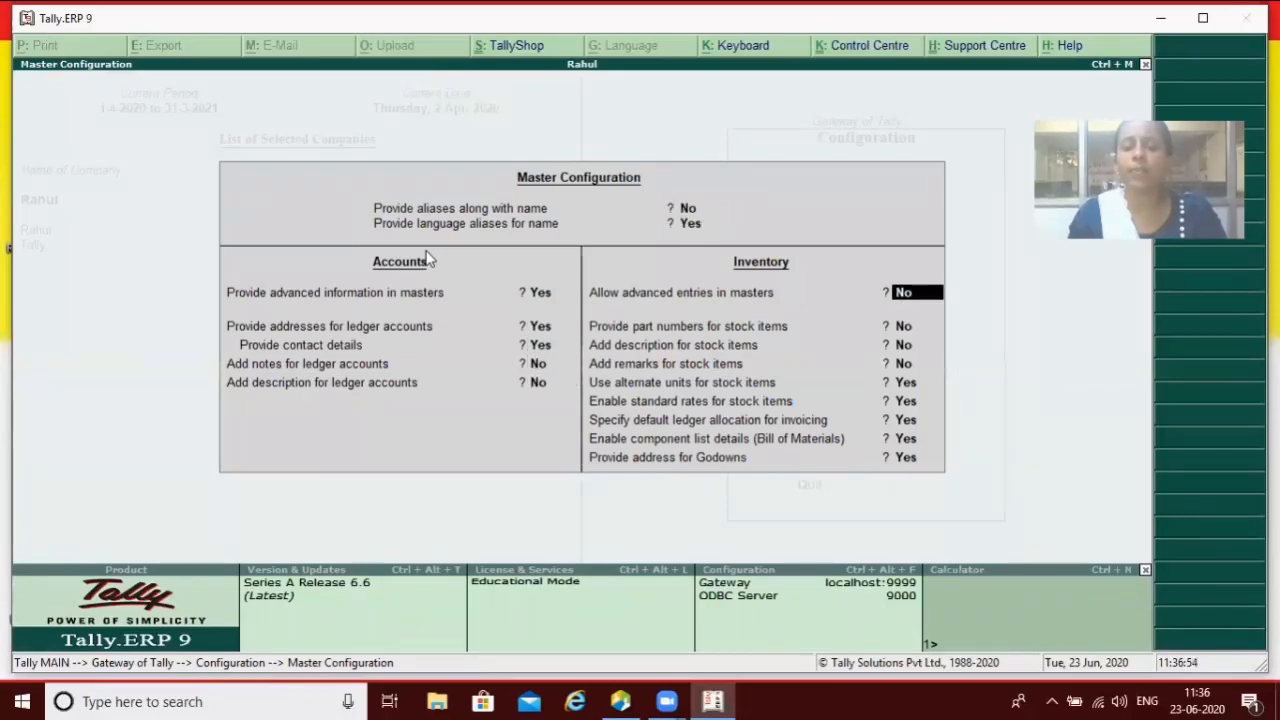
{"action": "key", "text": "Return"}
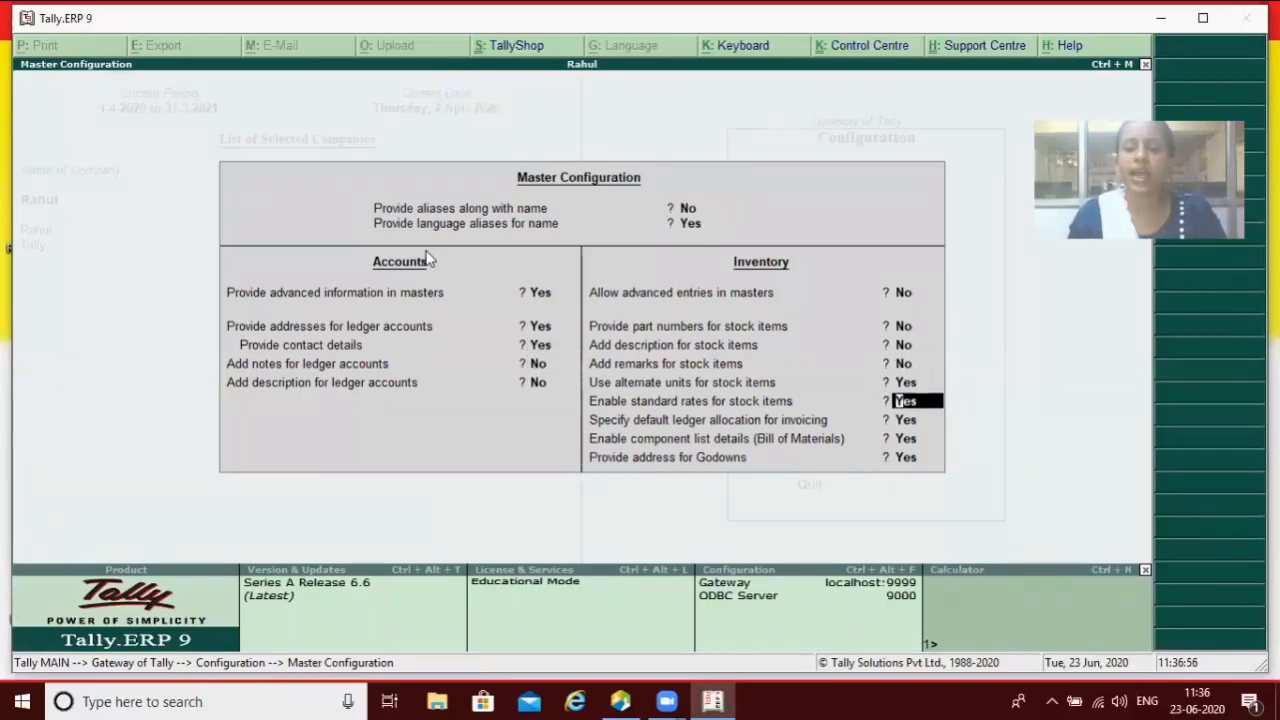
{"action": "key", "text": "Up"}
{"action": "key", "text": "Up"}
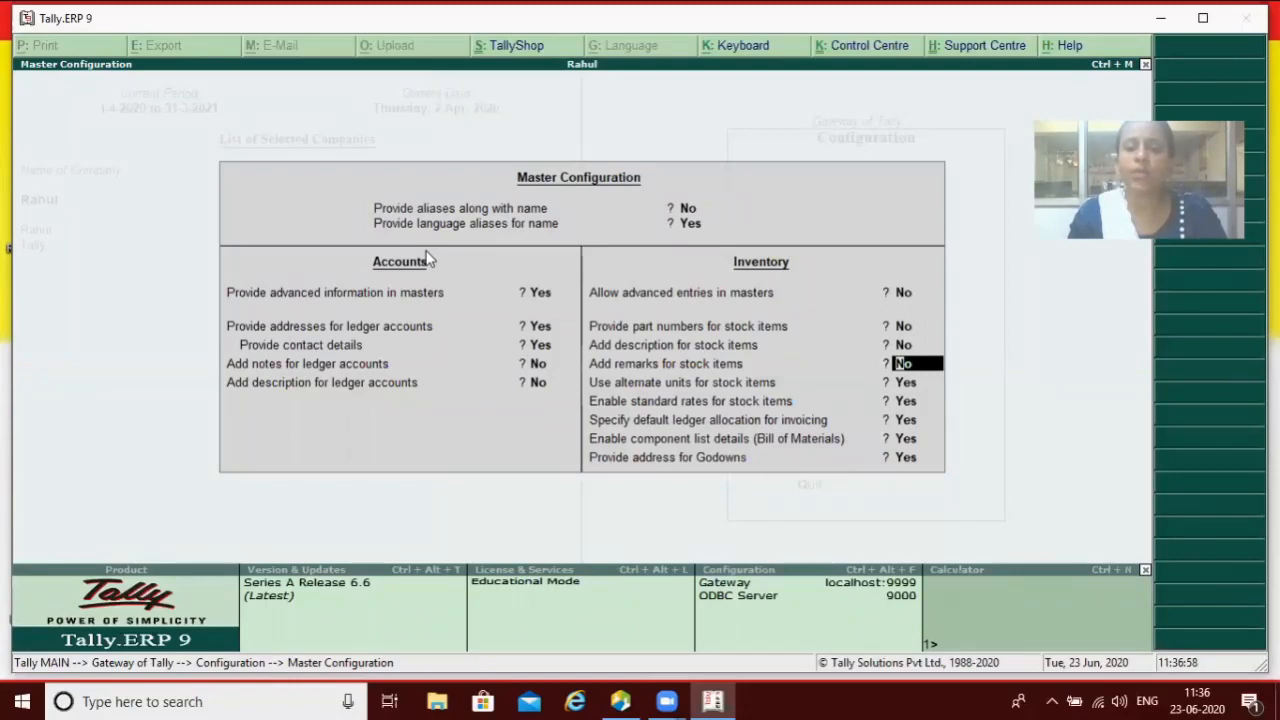
{"action": "key", "text": "Return"}
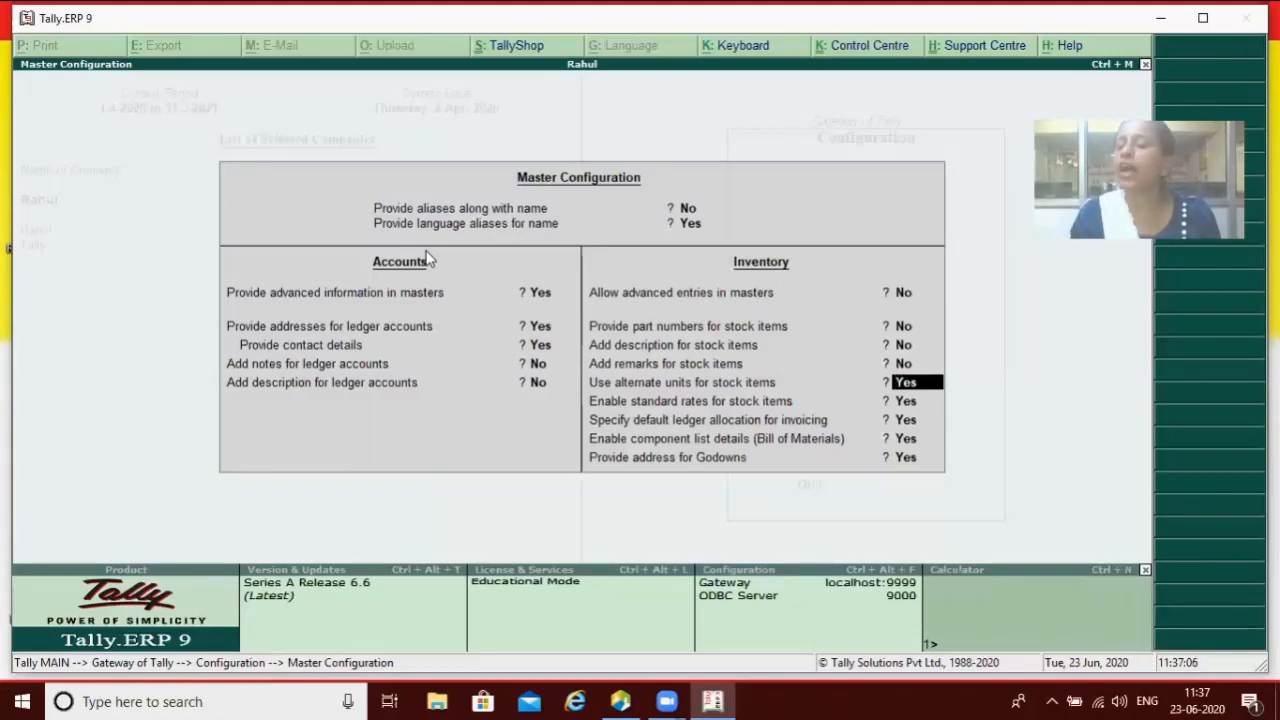
{"action": "key", "text": "Return"}
{"action": "key", "text": "Return"}
{"action": "key", "text": "Return"}
{"action": "key", "text": "Return"}
{"action": "key", "text": "Return"}
{"action": "key", "text": "Escape"}
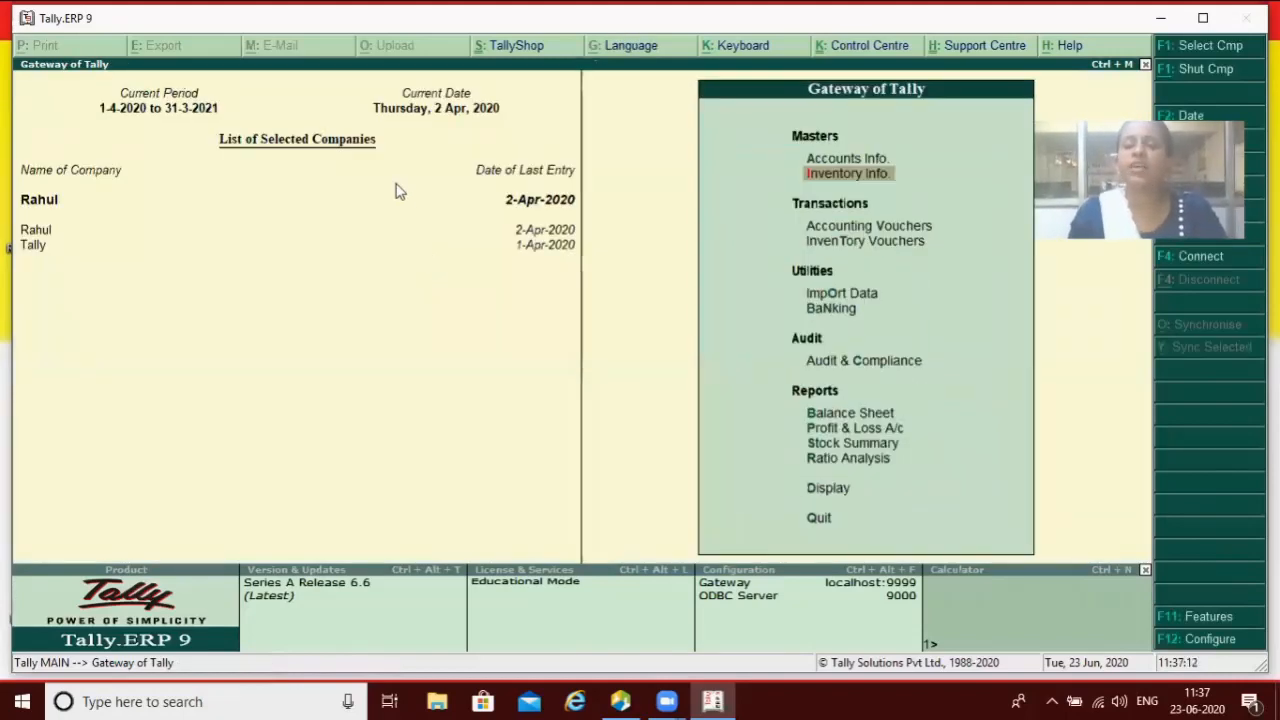
Step: Start stock item Sugar under Primary and begin creating a new unit with Alt+C
{"action": "key", "text": "Return"}
{"action": "key", "text": "Down"}
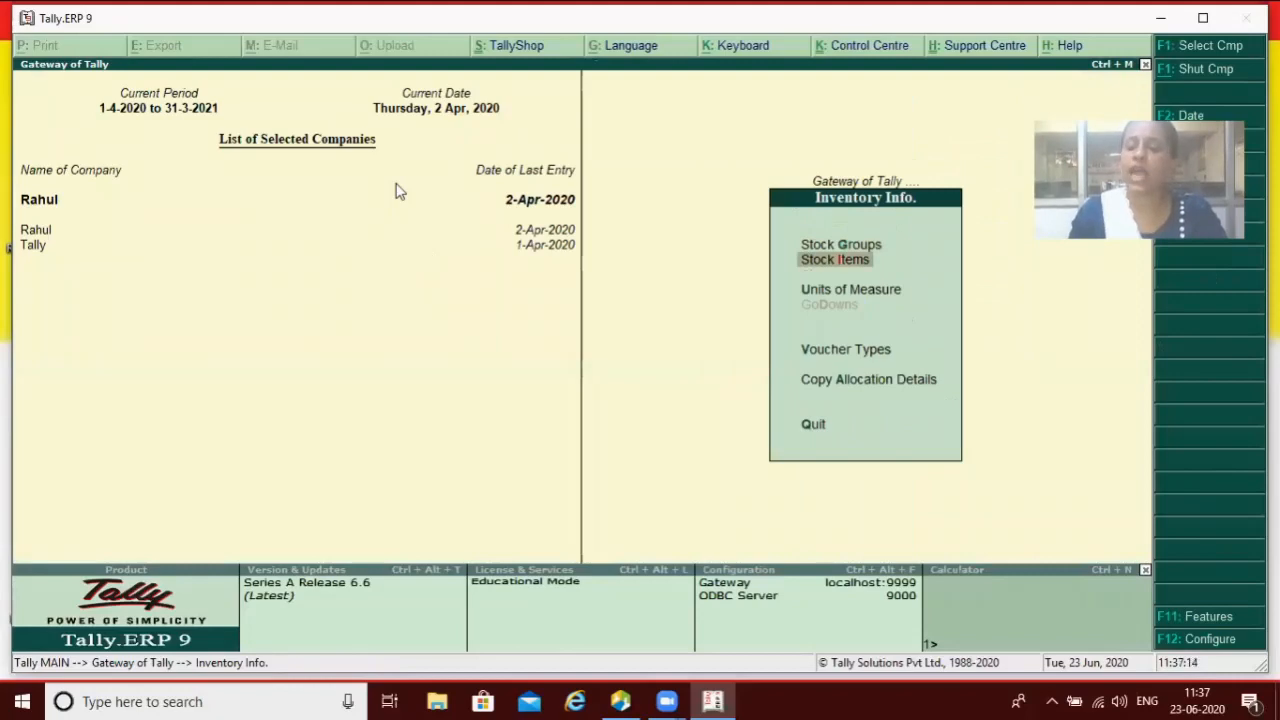
{"action": "key", "text": "Return"}
{"action": "key", "text": "Return"}
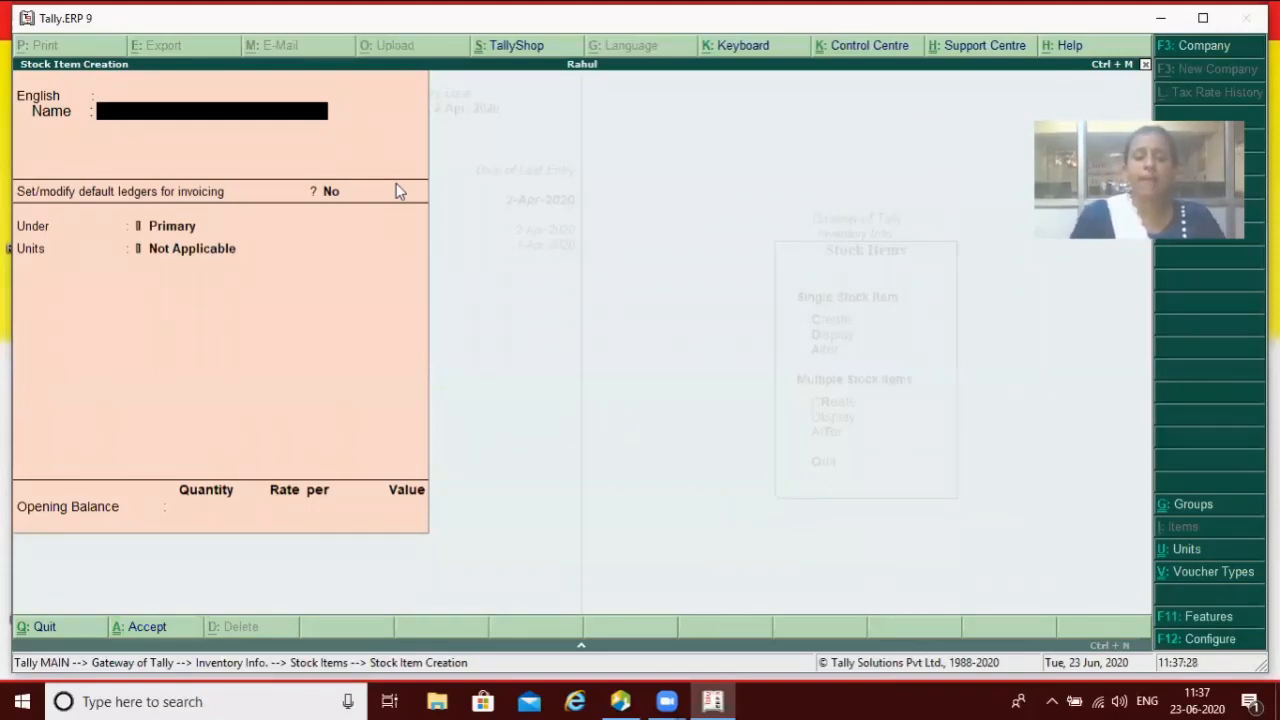
{"action": "type", "text": "Sugar"}
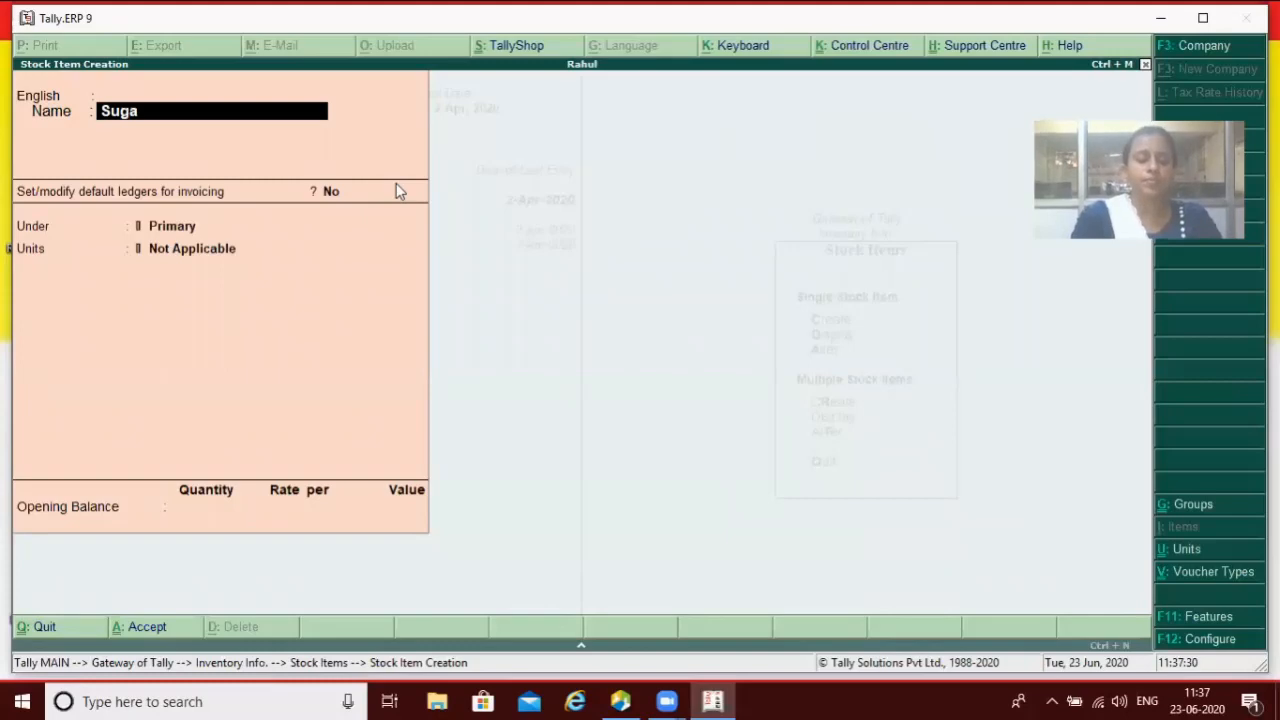
{"action": "key", "text": "Return"}
{"action": "key", "text": "Return"}
{"action": "key", "text": "Return"}
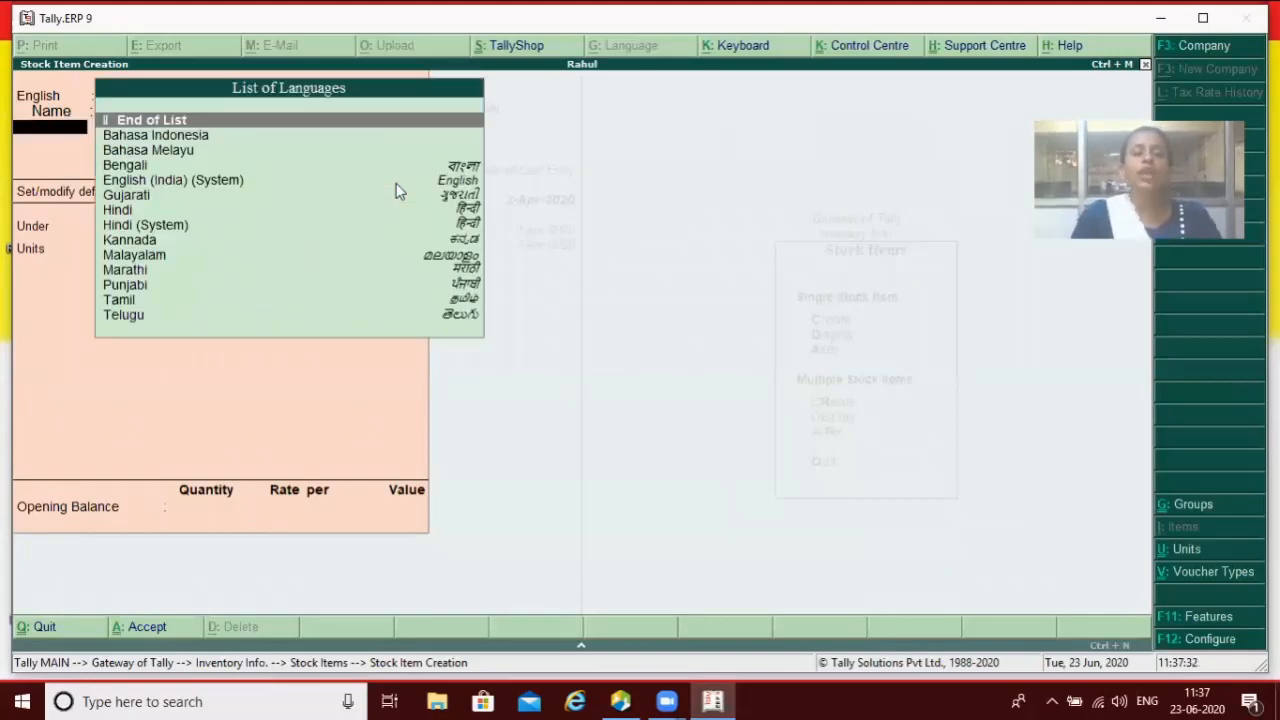
{"action": "key", "text": "Return"}
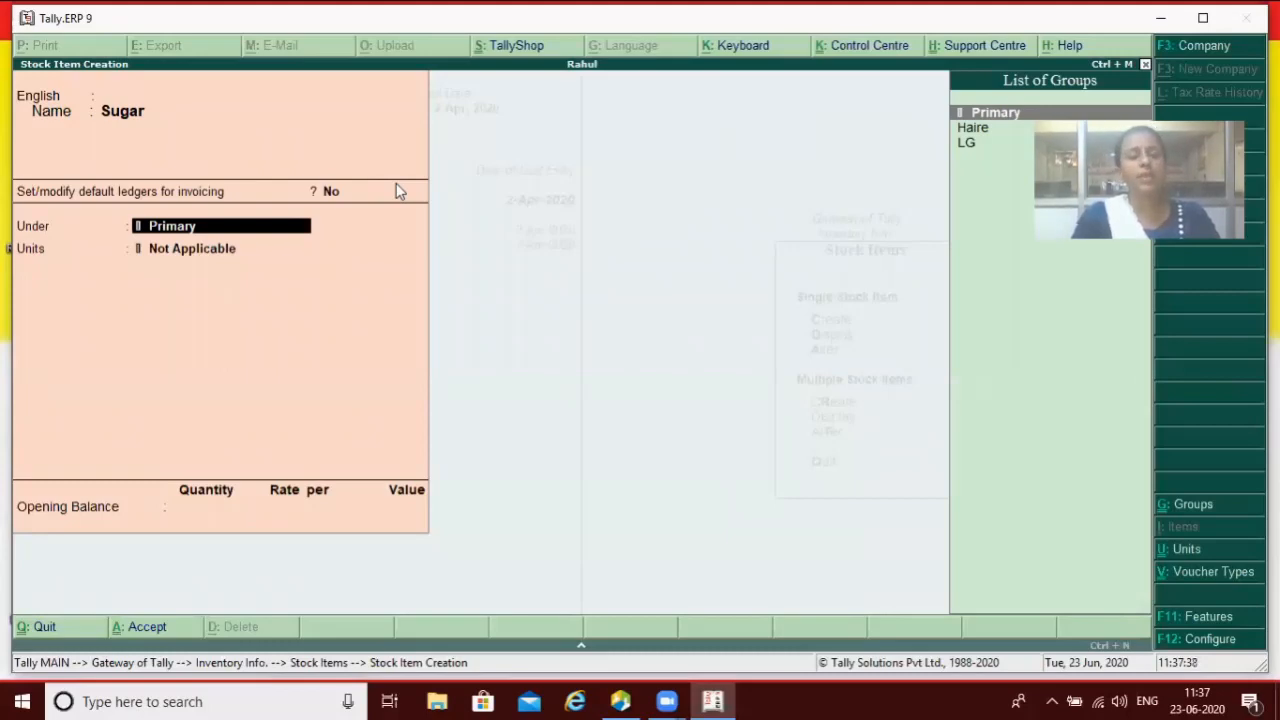
{"action": "key", "text": "Return"}
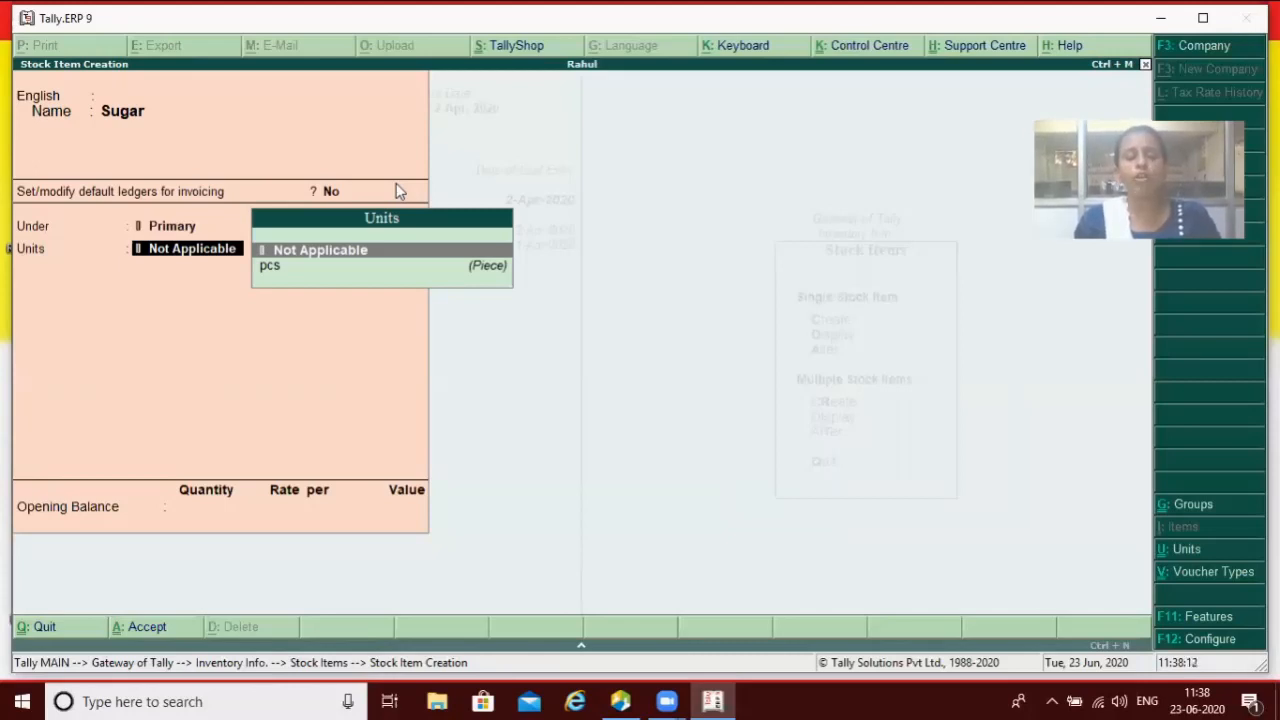
{"action": "key", "text": "alt+c"}
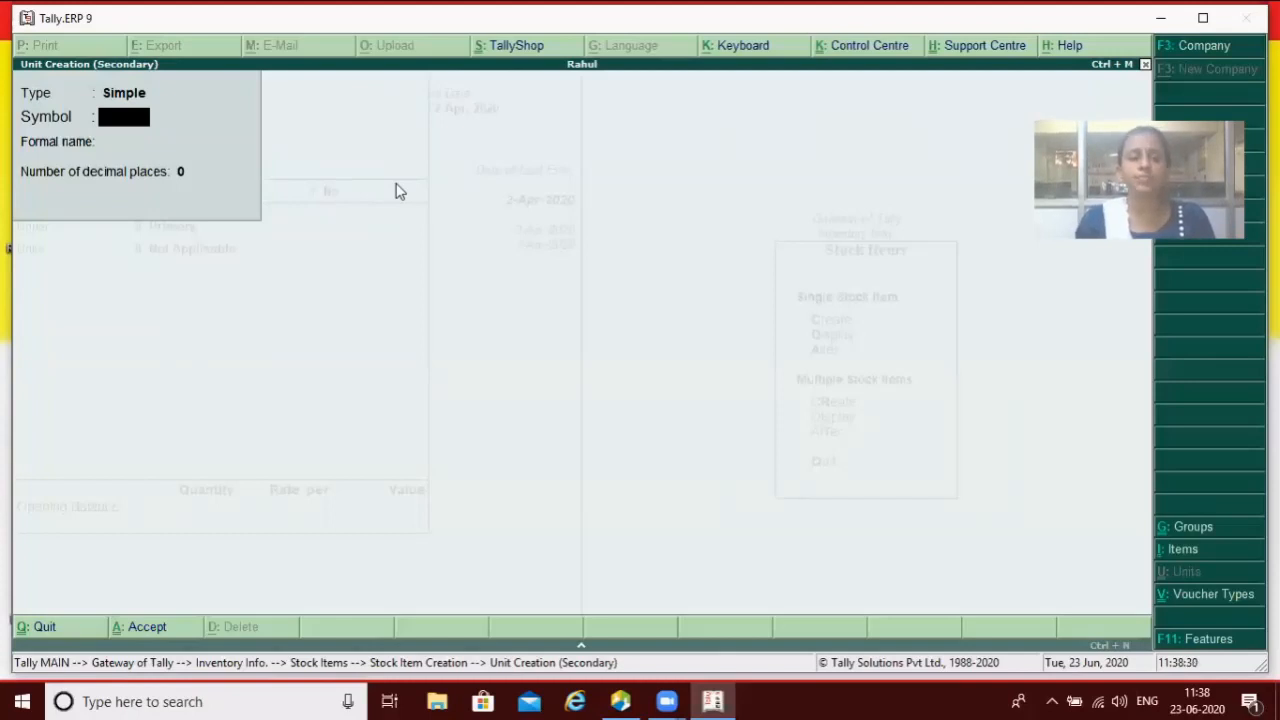
Step: Create the Simple unit kg with formal name Kilogram and 0 decimal places
{"action": "type", "text": "kg"}
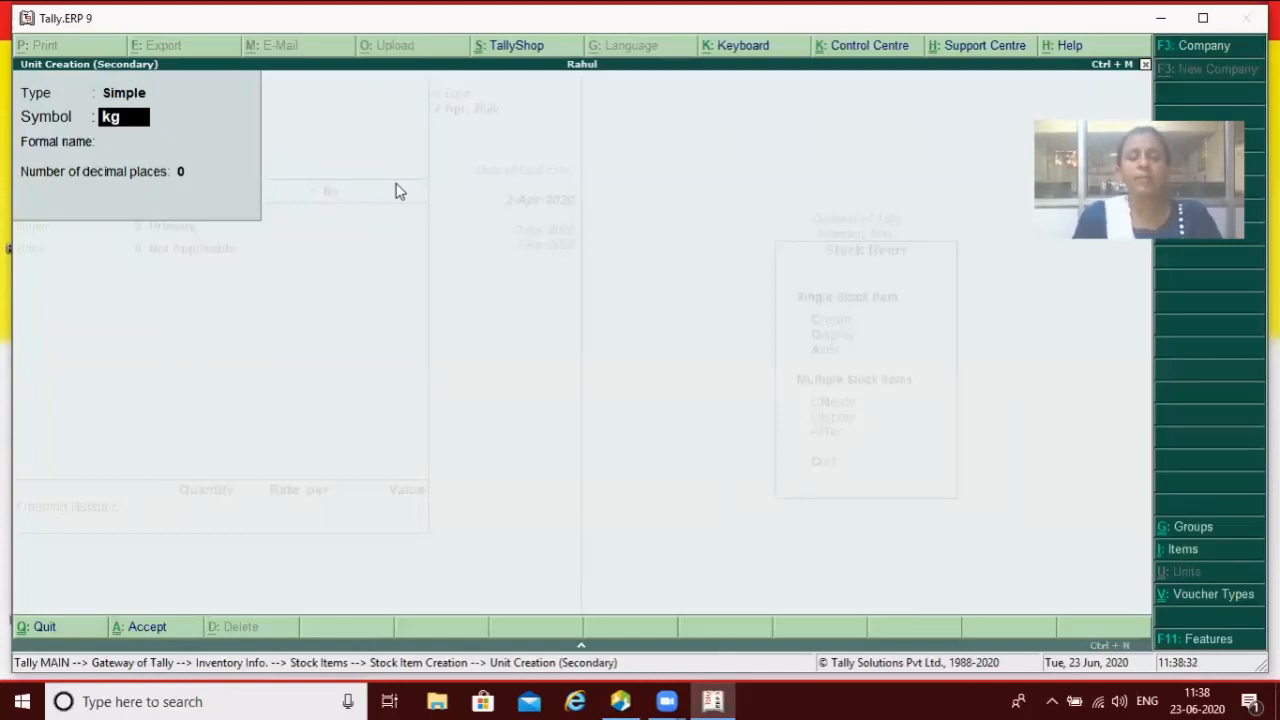
{"action": "key", "text": "Return"}
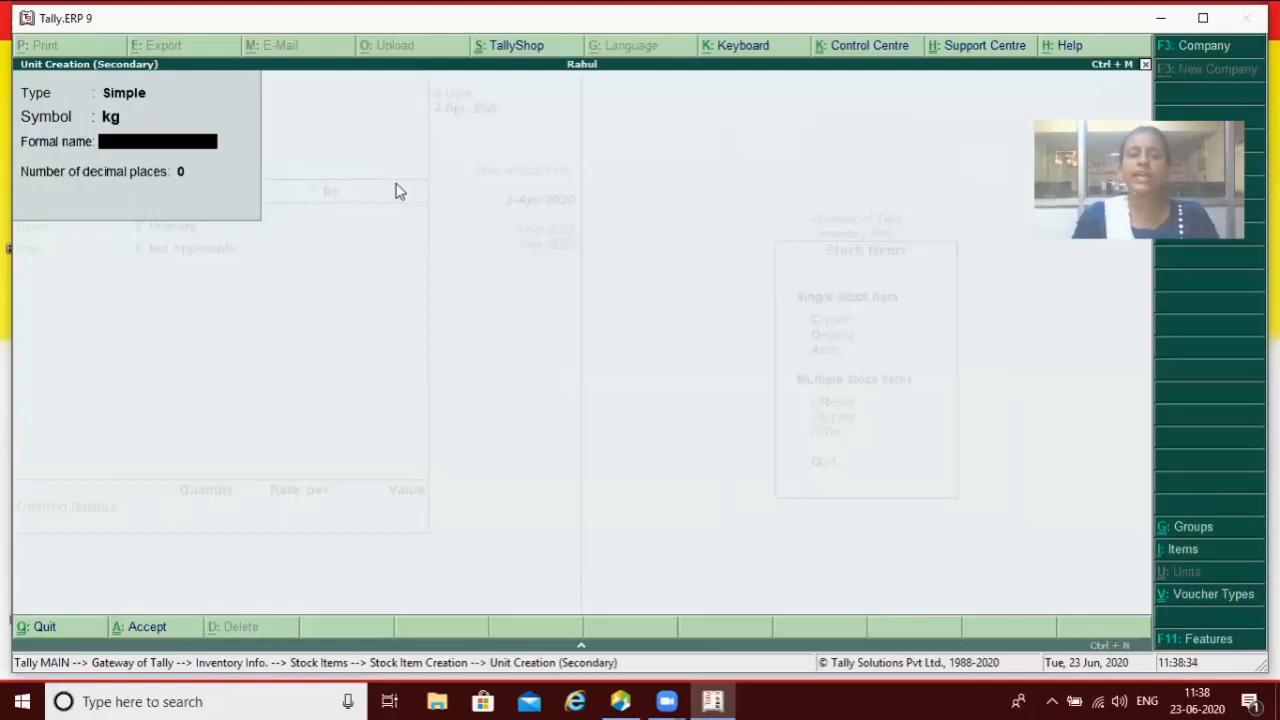
{"action": "type", "text": "Kilo"}
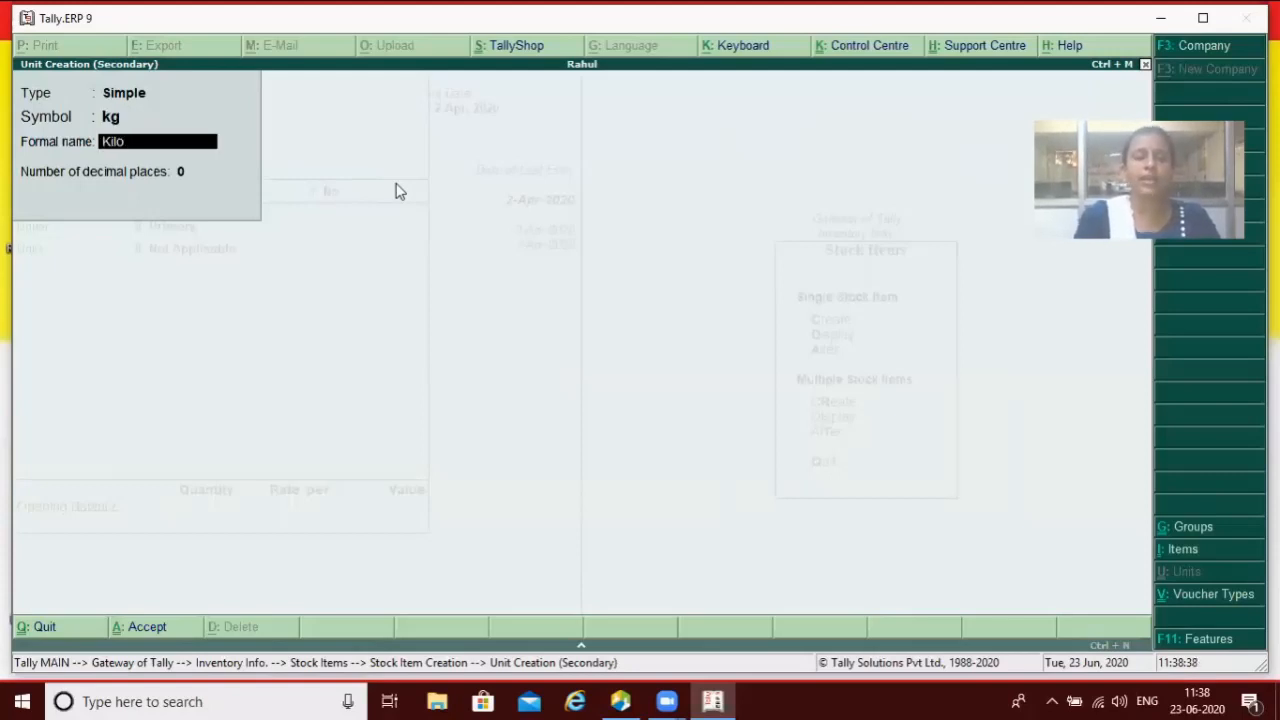
{"action": "type", "text": "gram"}
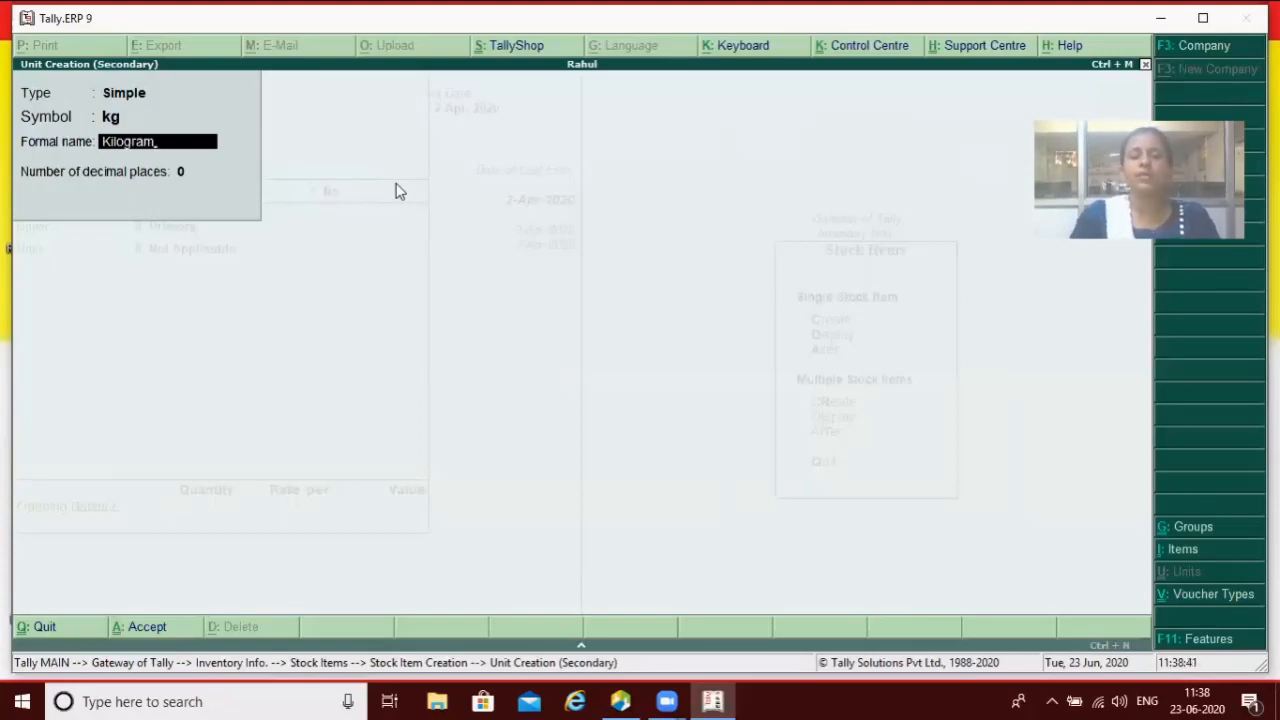
{"action": "key", "text": "Return"}
{"action": "key", "text": "Return"}
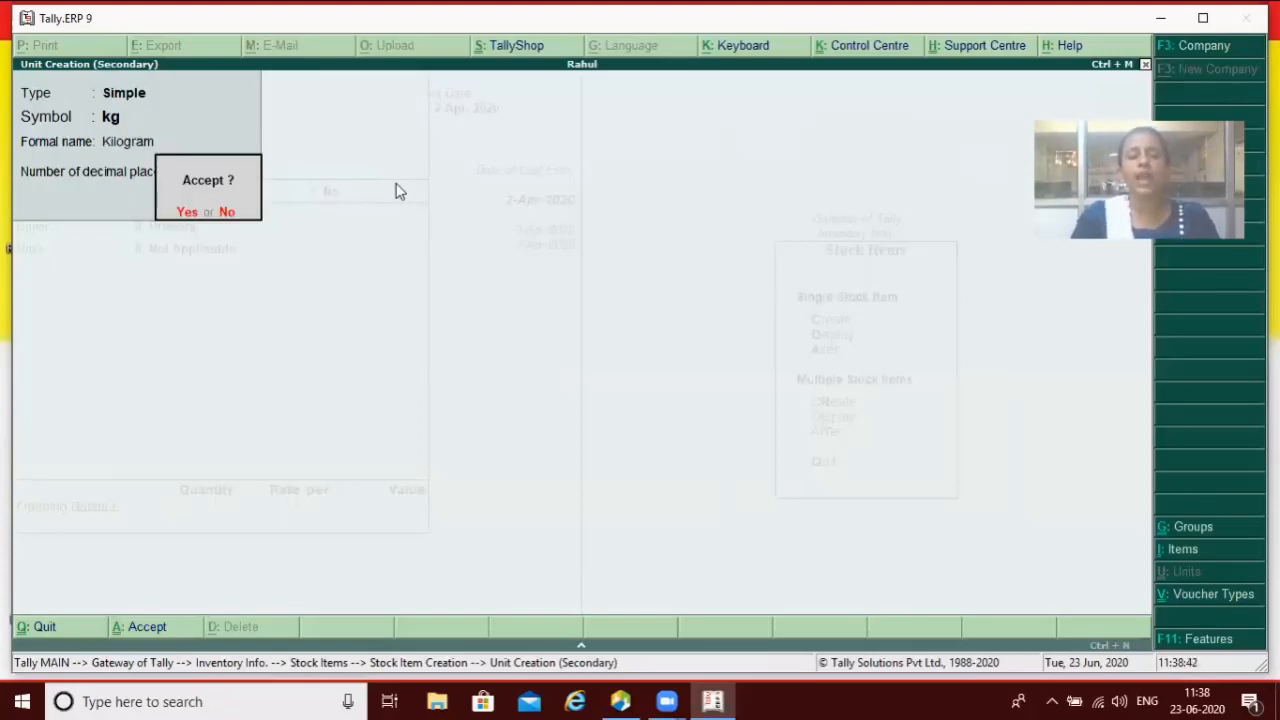
{"action": "key", "text": "Return"}
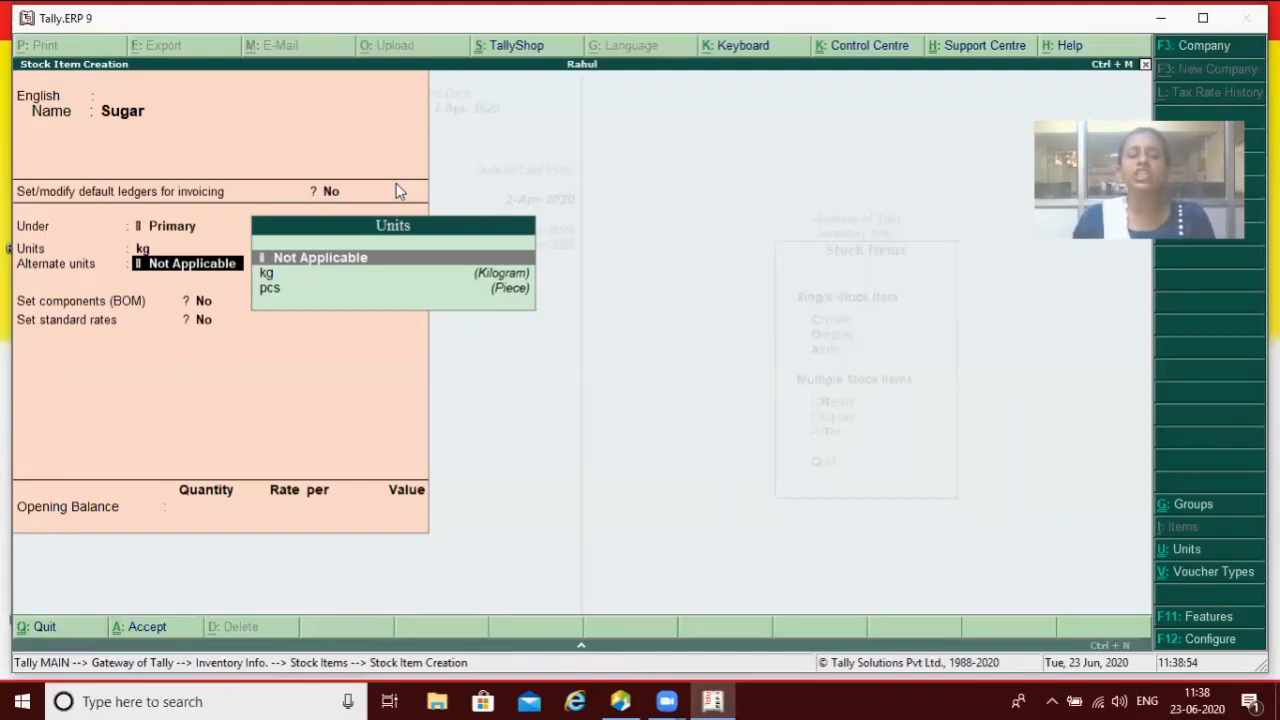
Step: Create a new unit g with formal name Gram as Sugar's alternate unit
{"action": "key", "text": "Down"}
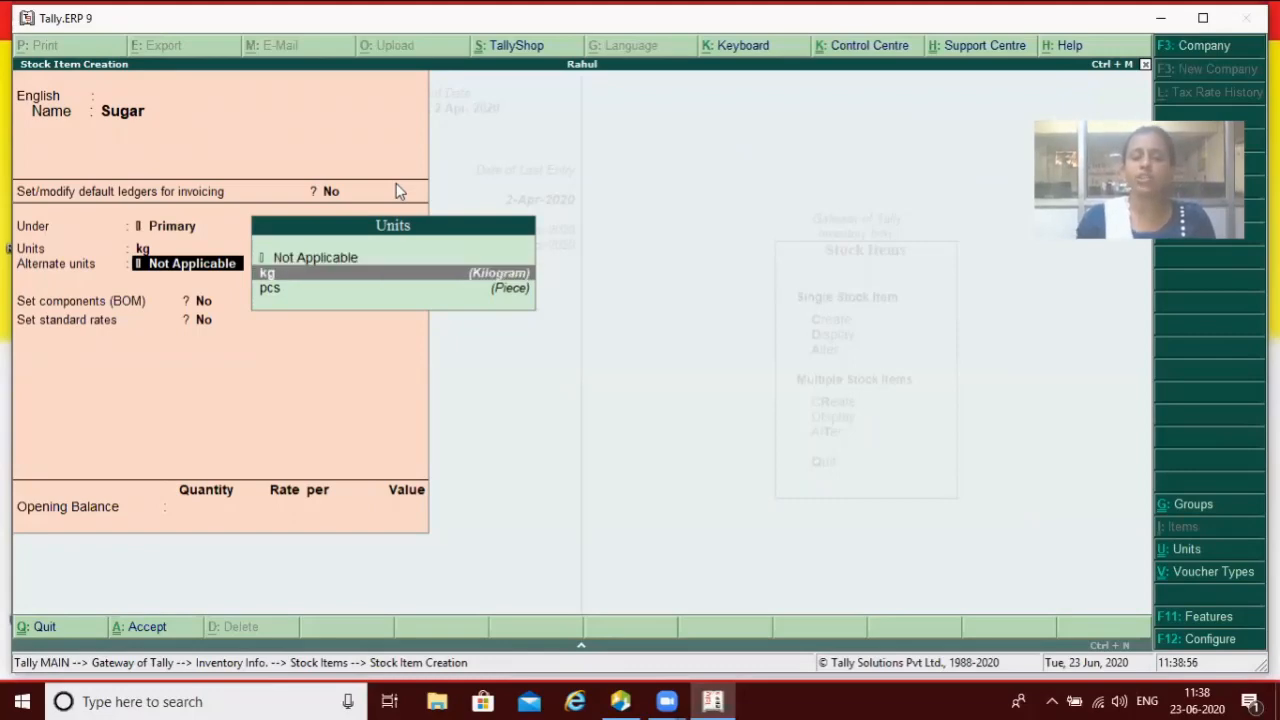
{"action": "key", "text": "Return"}
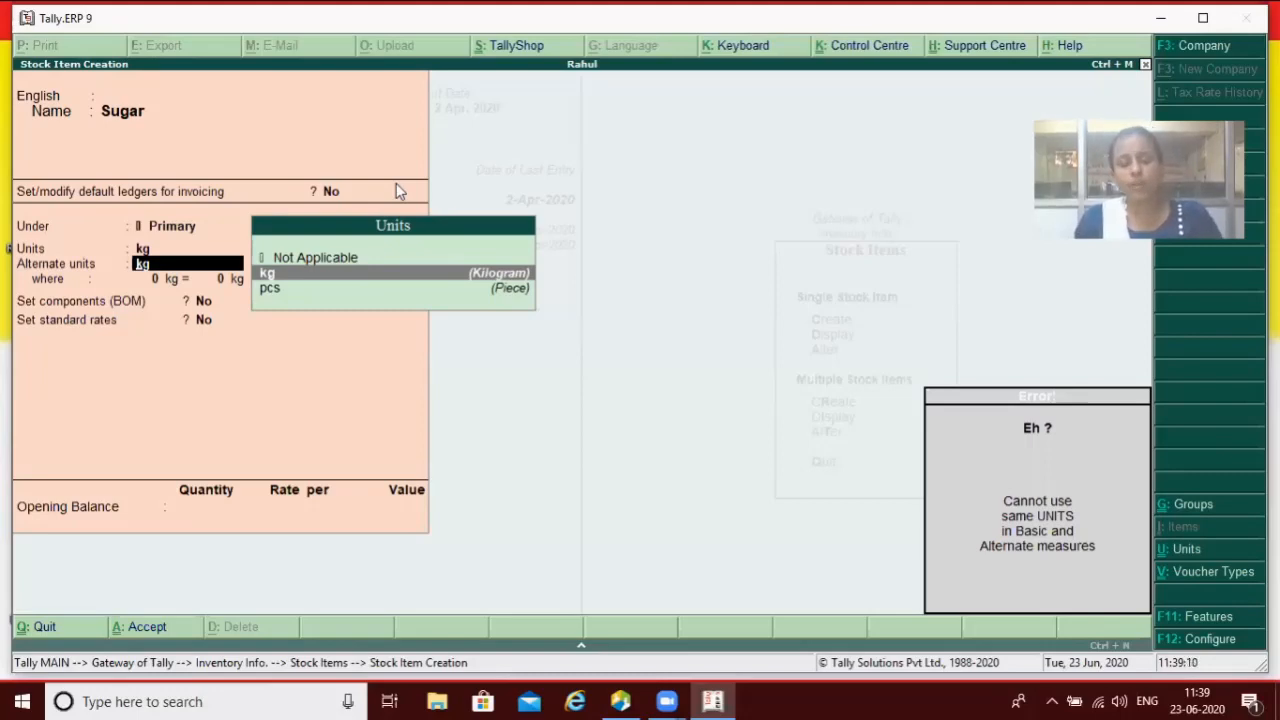
{"action": "key", "text": "alt+c"}
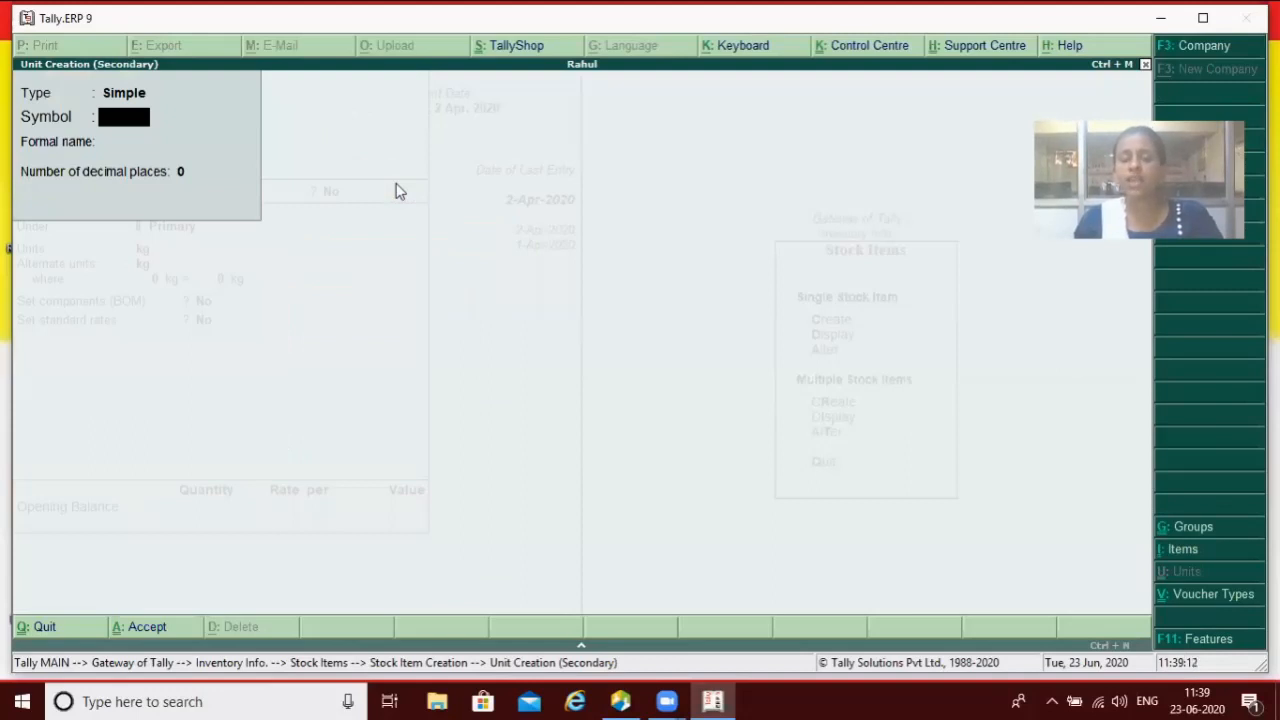
{"action": "type", "text": "g"}
{"action": "key", "text": "Return"}
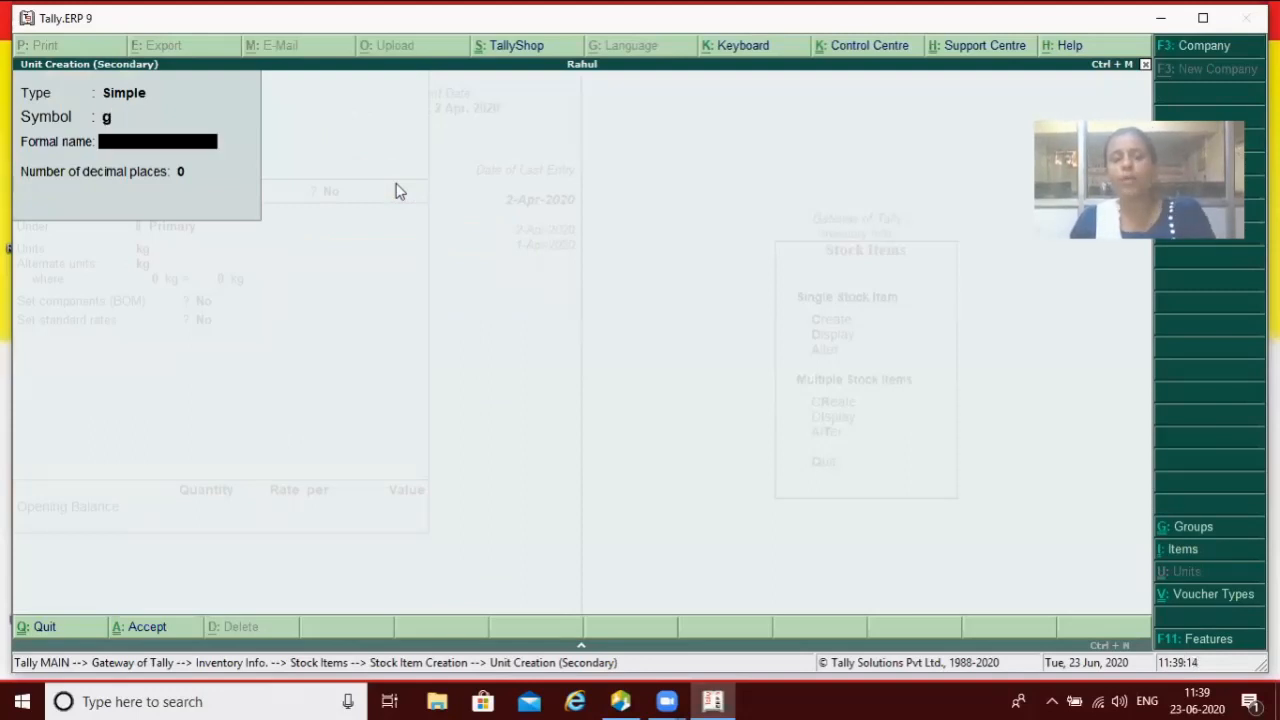
{"action": "type", "text": "Gram"}
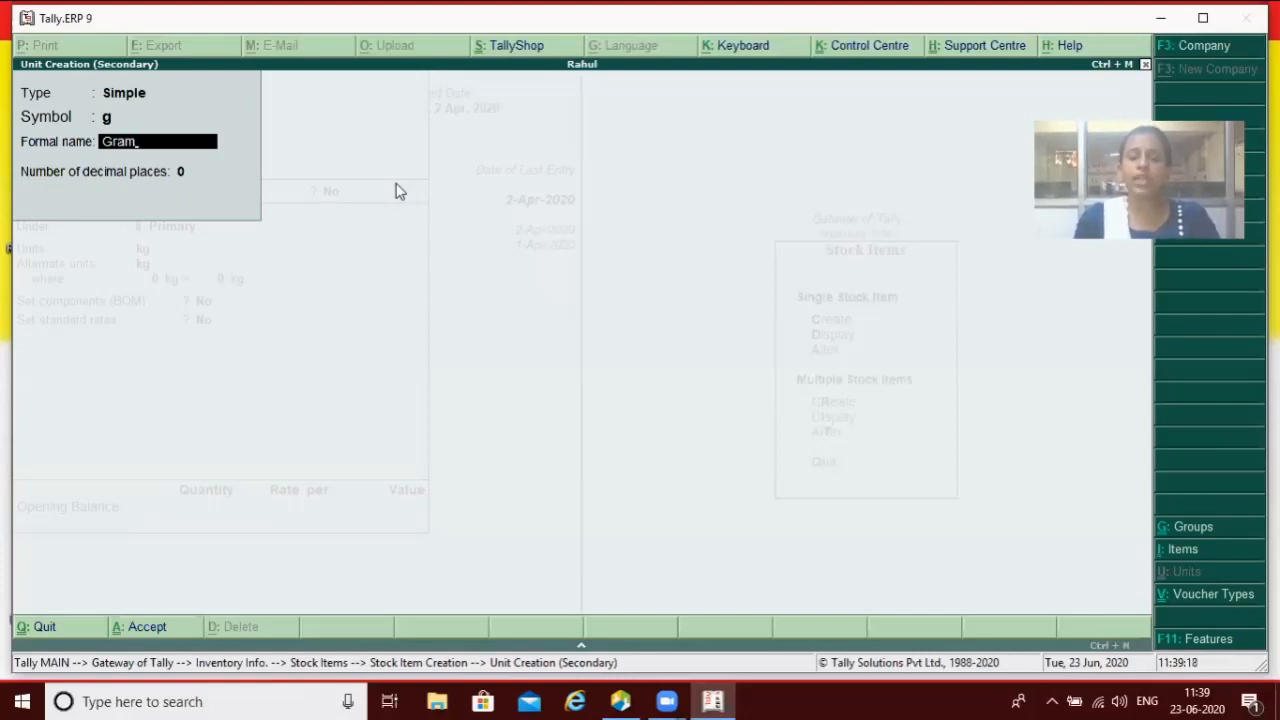
{"action": "key", "text": "Return"}
{"action": "key", "text": "Return"}
{"action": "key", "text": "Return"}
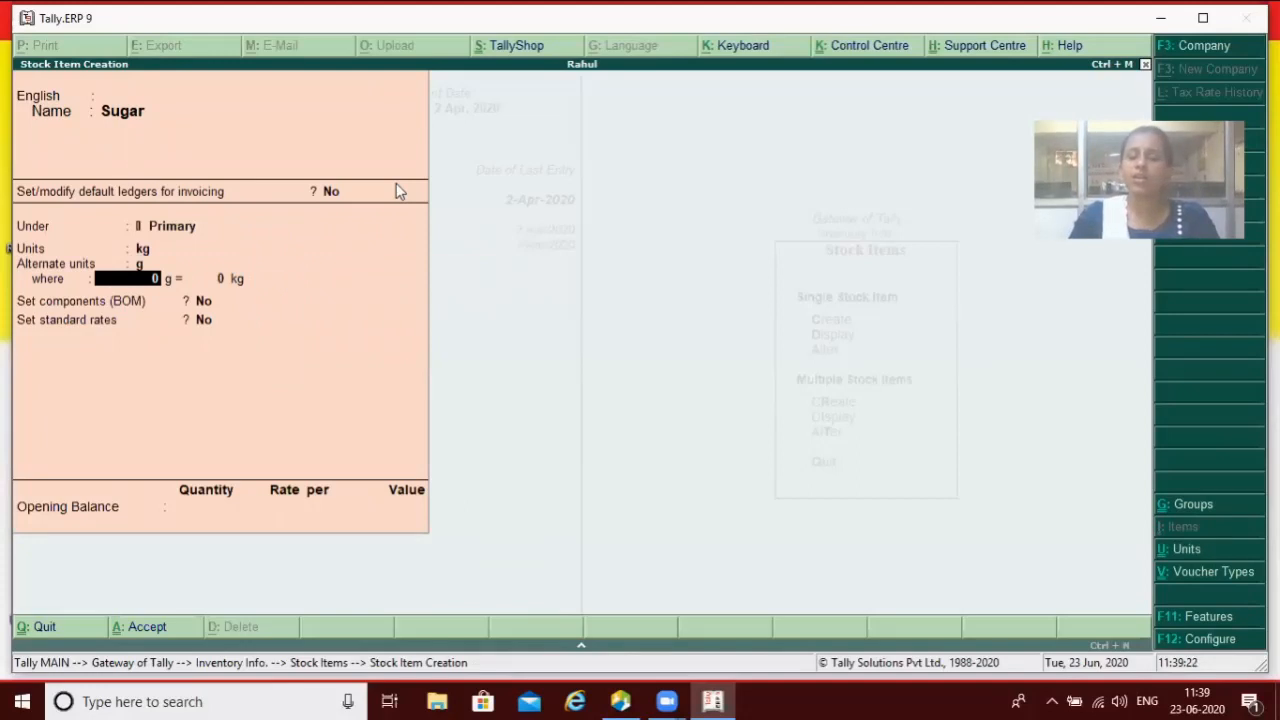
Step: Set the conversion 1,000 g = 1 kg and leave the Sugar form
{"action": "type", "text": "1,"}
{"action": "type", "text": "000"}
{"action": "key", "text": "Return"}
{"action": "type", "text": "1"}
{"action": "key", "text": "Return"}
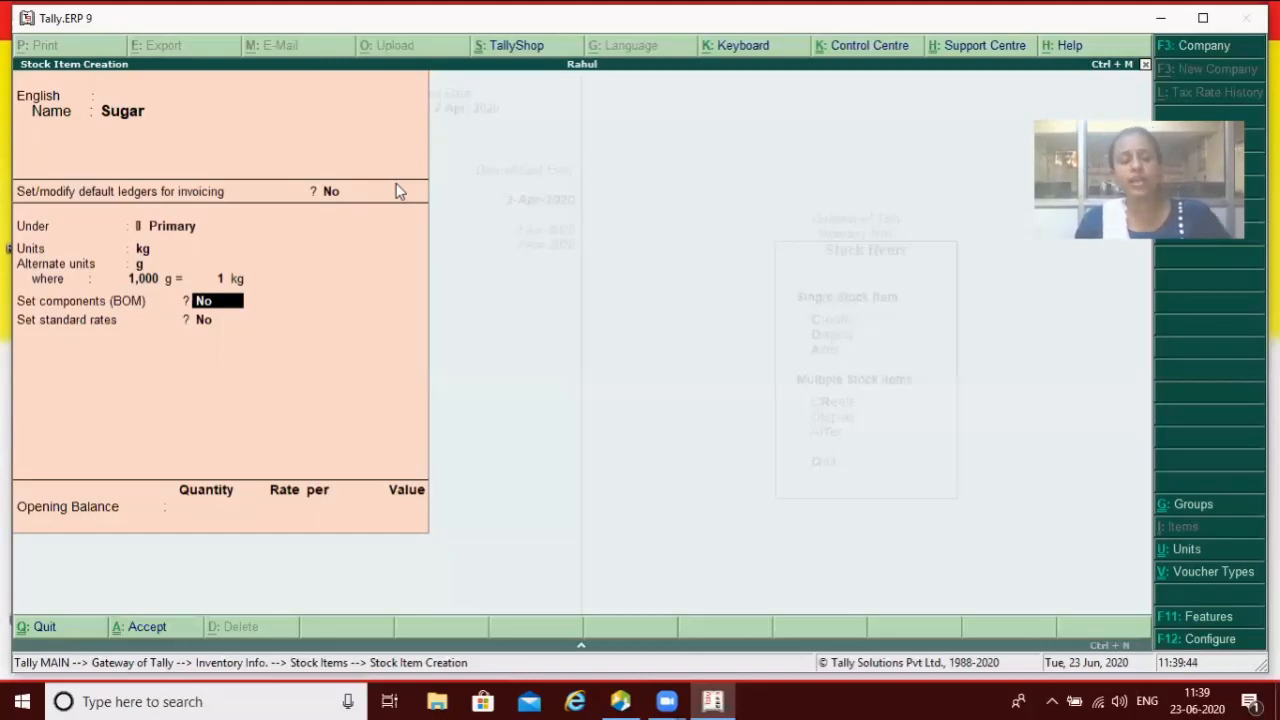
{"action": "key", "text": "Escape"}
Step: Leave the Sugar form and accept the Accts / Inventory Info master configuration
{"action": "key", "text": "Escape"}
{"action": "key", "text": "Return"}
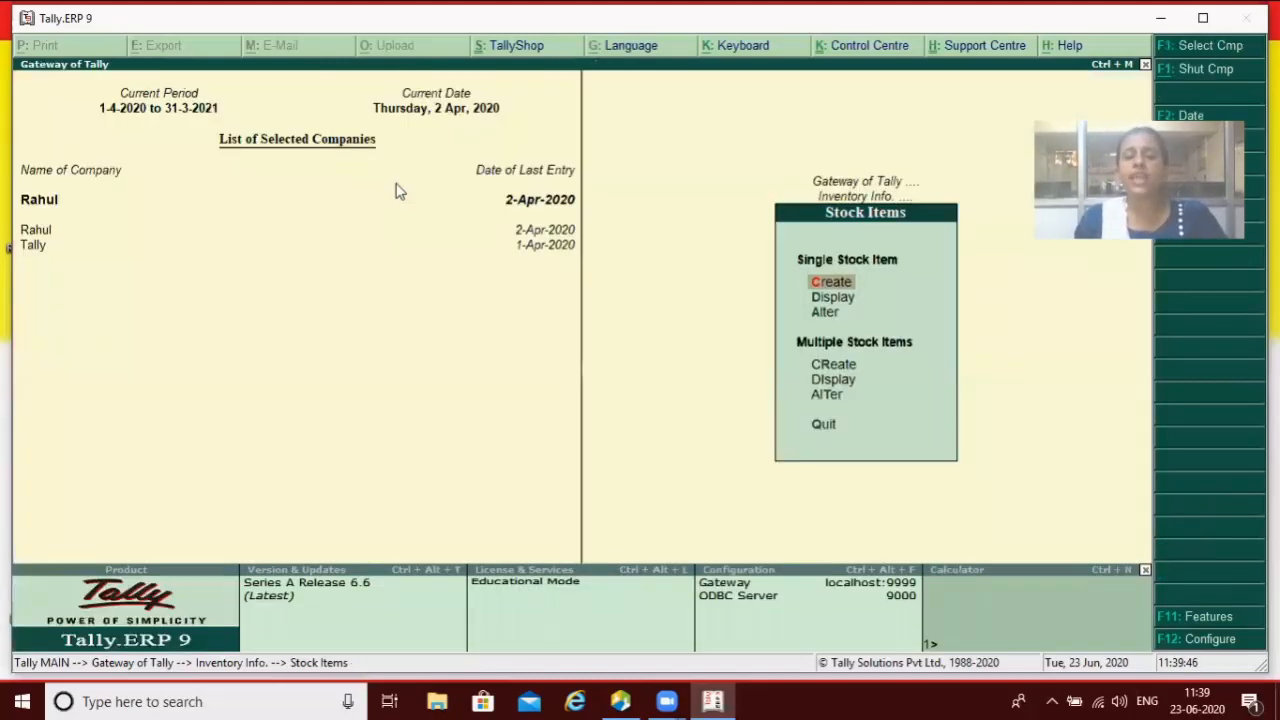
{"action": "key", "text": "Escape"}
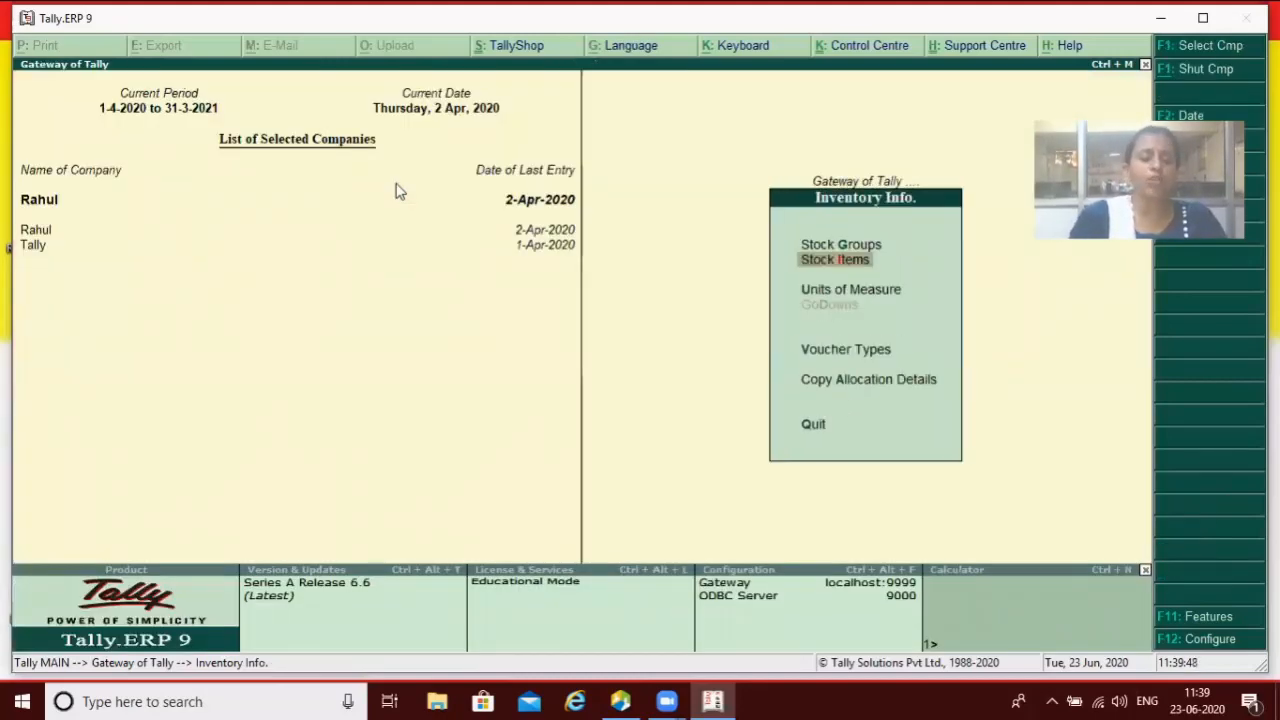
{"action": "key", "text": "F12"}
{"action": "key", "text": "Down"}
{"action": "key", "text": "Down"}
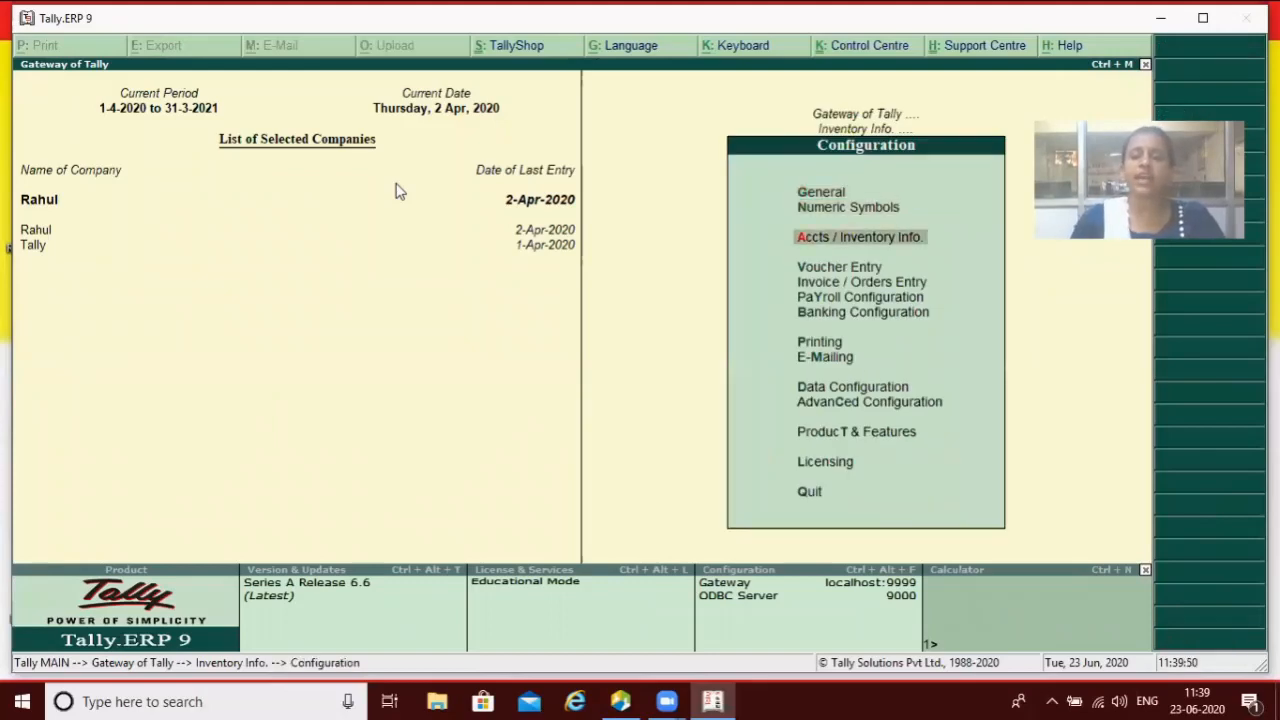
{"action": "key", "text": "Return"}
{"action": "key", "text": "Return"}
{"action": "key", "text": "Return"}
{"action": "key", "text": "Return"}
{"action": "key", "text": "Return"}
{"action": "key", "text": "Return"}
{"action": "key", "text": "Return"}
{"action": "key", "text": "Return"}
{"action": "key", "text": "Return"}
{"action": "key", "text": "Return"}
{"action": "key", "text": "Return"}
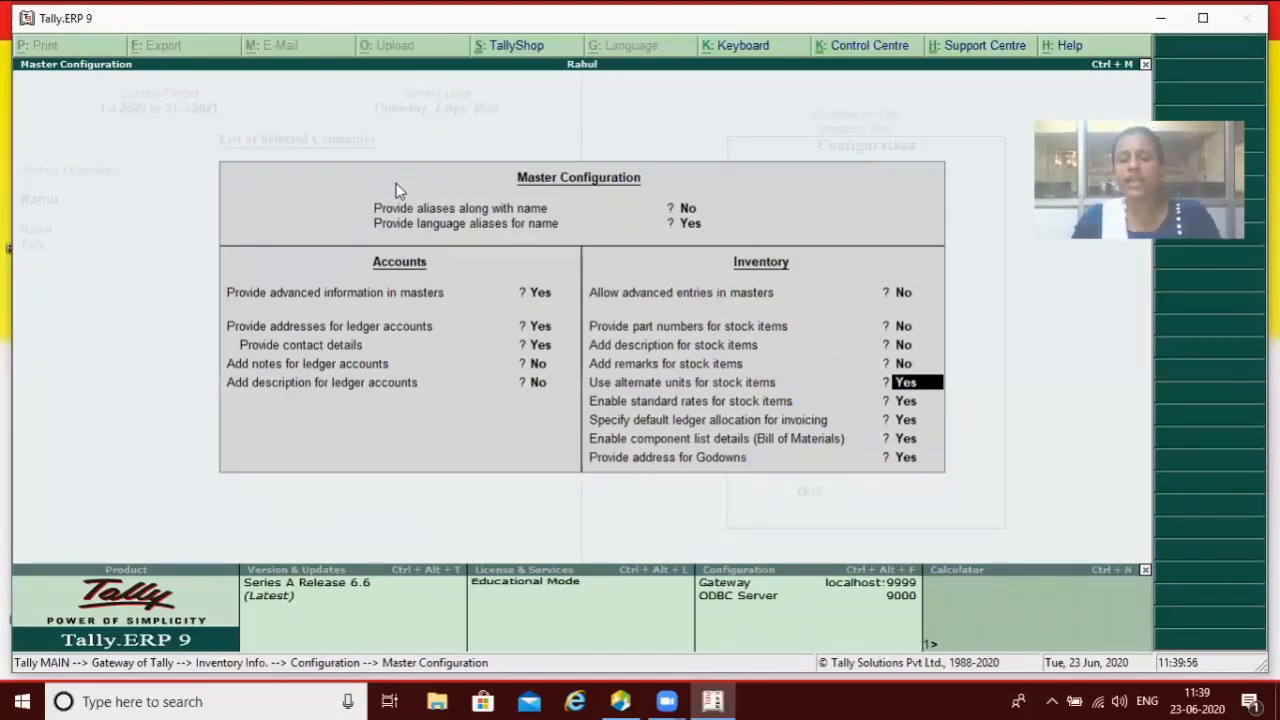
{"action": "type", "text": "n"}
{"action": "key", "text": "Return"}
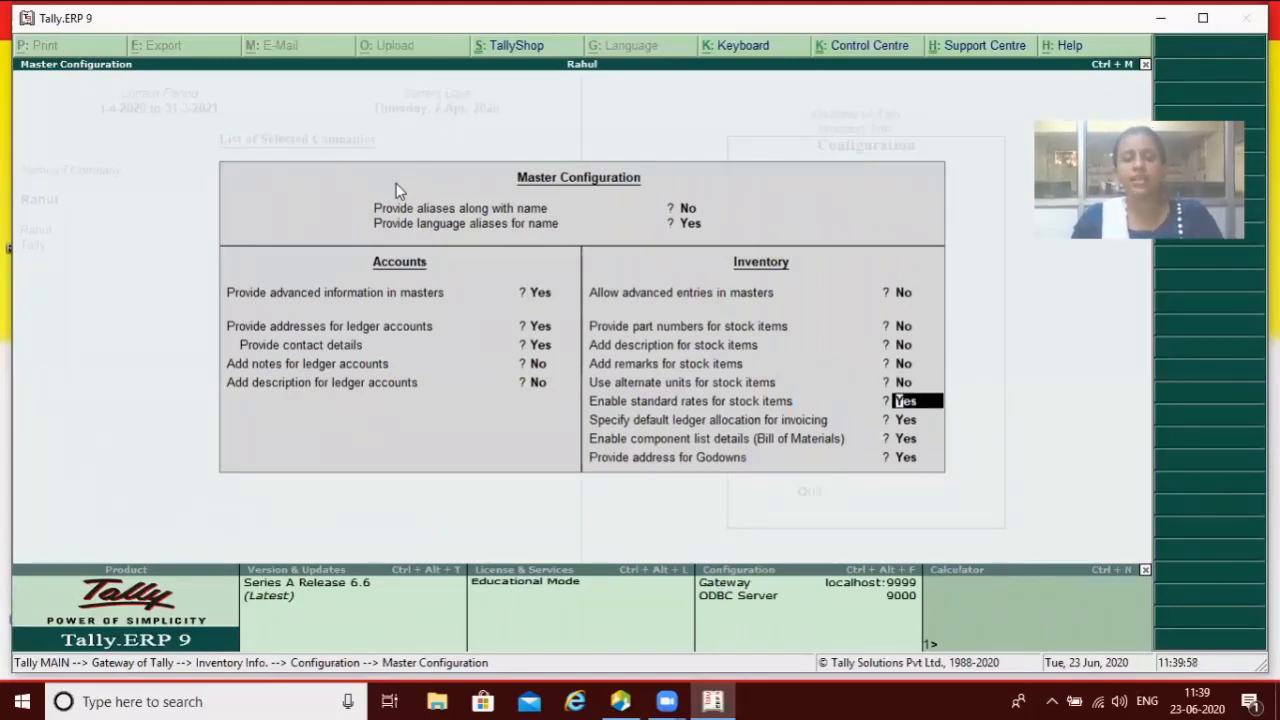
{"action": "key", "text": "ctrl+a"}
Step: Start a new stock item form and abandon it without saving
{"action": "key", "text": "Escape"}
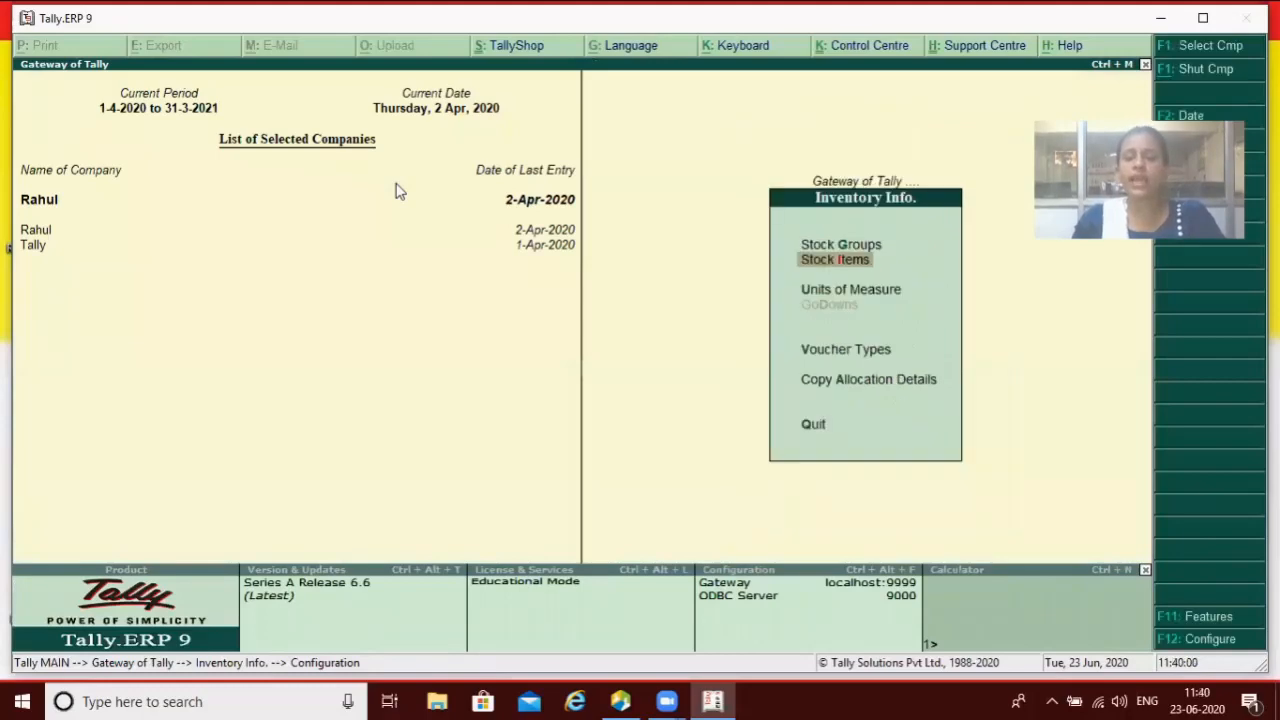
{"action": "key", "text": "Return"}
{"action": "key", "text": "Return"}
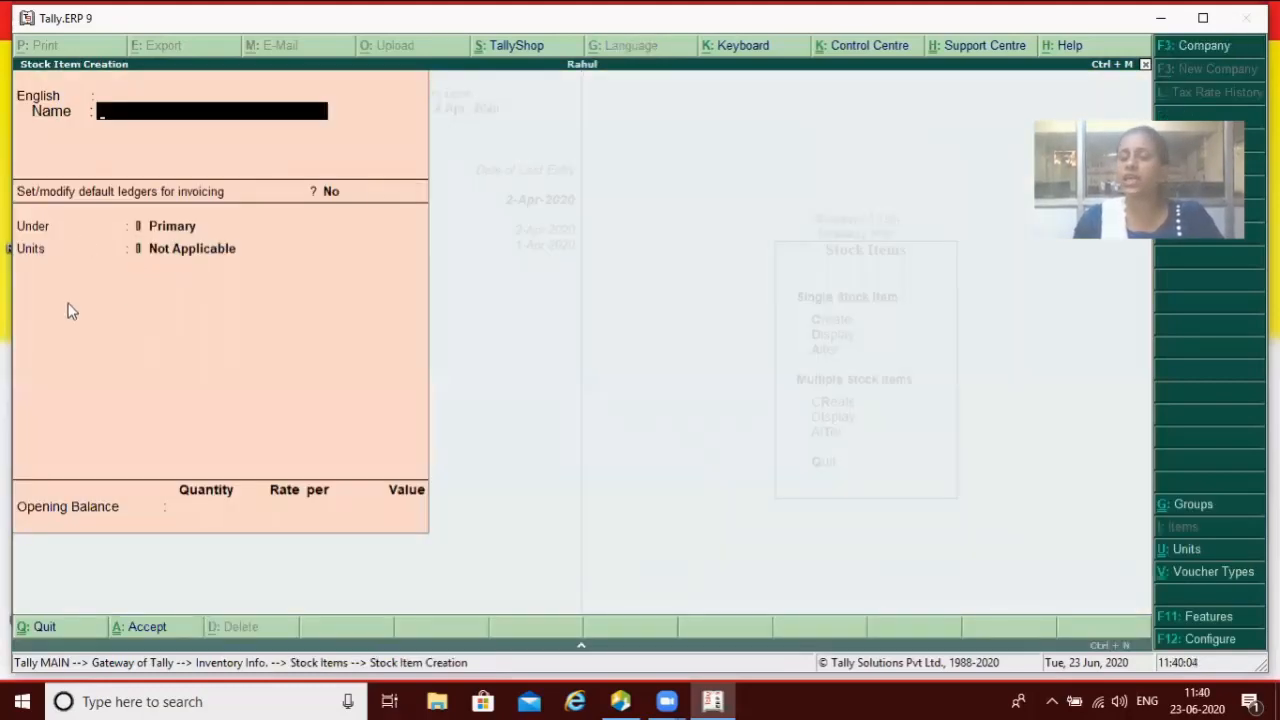
{"action": "key", "text": "Escape"}
{"action": "key", "text": "Return"}
{"action": "key", "text": "Escape"}
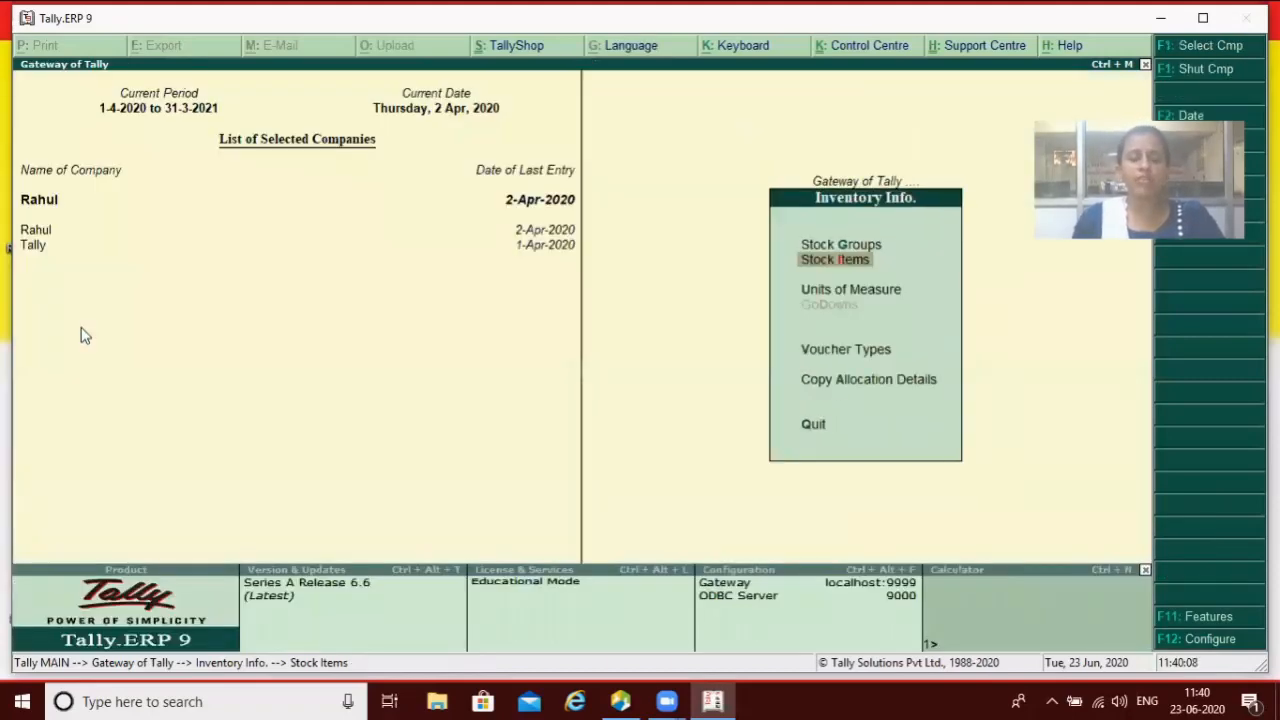
Step: Reopen the master configuration and accept it with standard rates for stock items at Yes
{"action": "key", "text": "F12"}
{"action": "key", "text": "Down"}
{"action": "key", "text": "Down"}
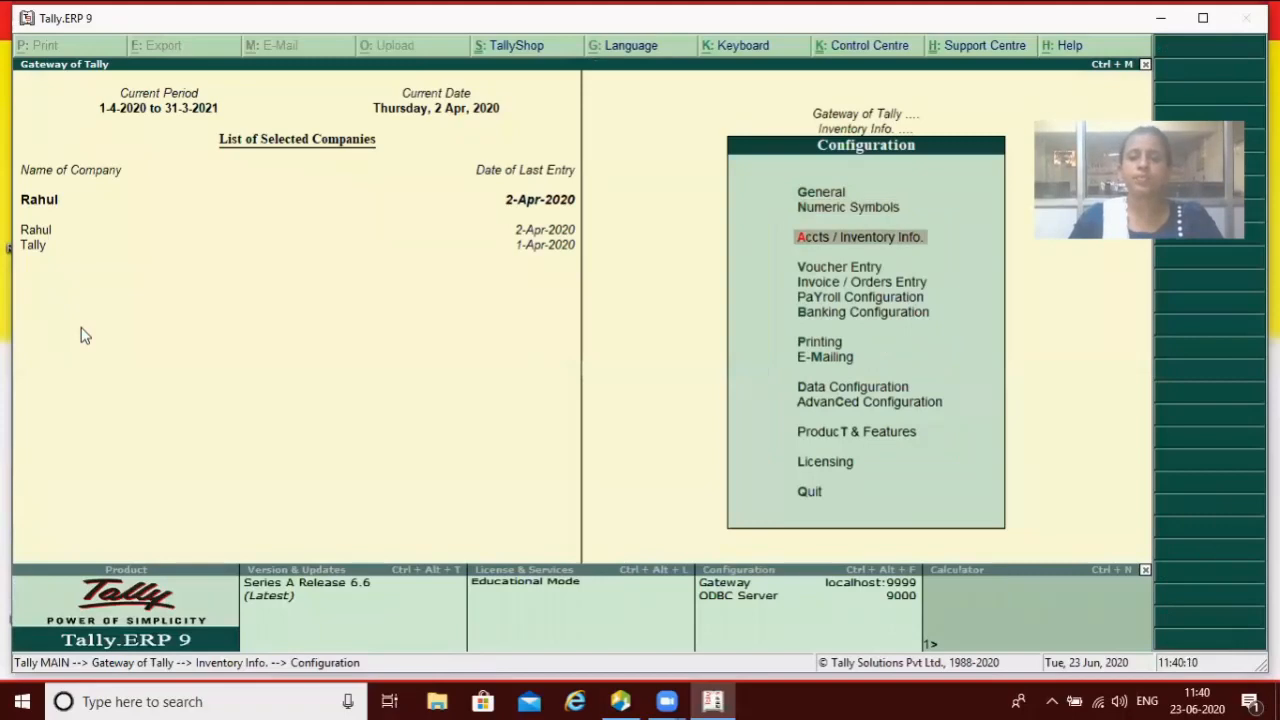
{"action": "key", "text": "Return"}
{"action": "key", "text": "Return"}
{"action": "key", "text": "Return"}
{"action": "key", "text": "Return"}
{"action": "key", "text": "Return"}
{"action": "key", "text": "Return"}
{"action": "key", "text": "Return"}
{"action": "key", "text": "Return"}
{"action": "key", "text": "Return"}
{"action": "key", "text": "Return"}
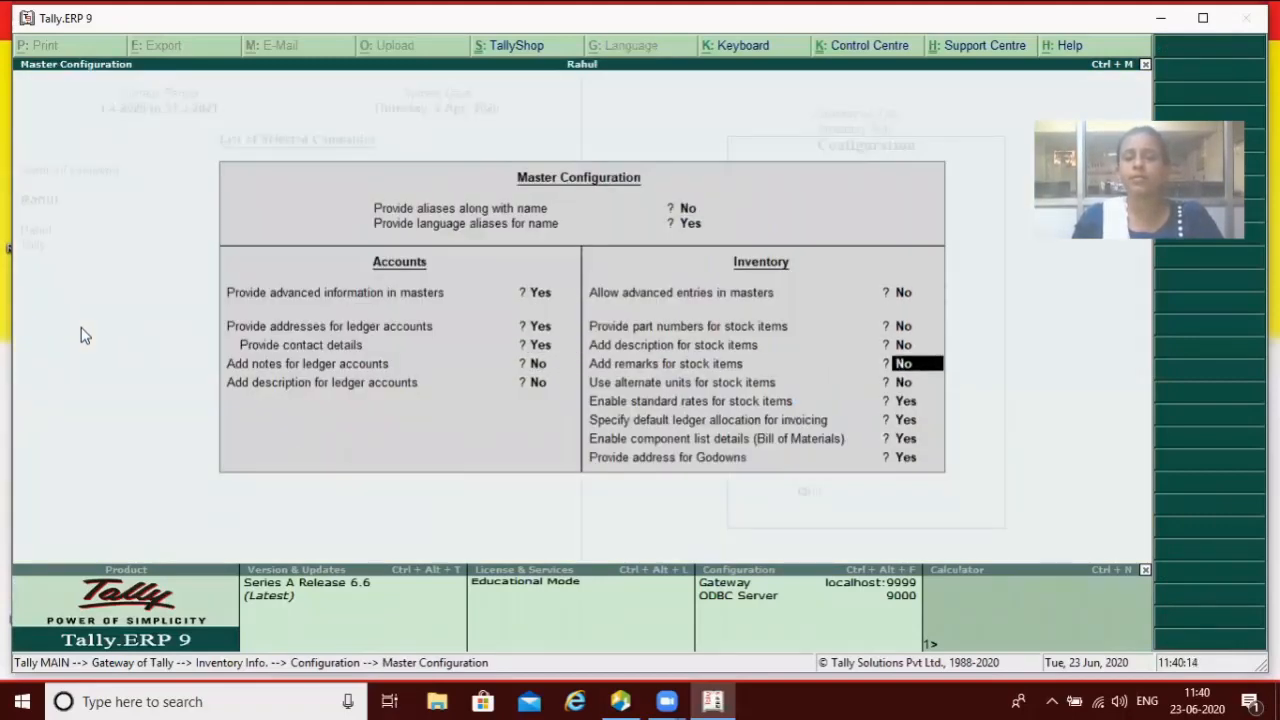
{"action": "key", "text": "Return"}
{"action": "key", "text": "Return"}
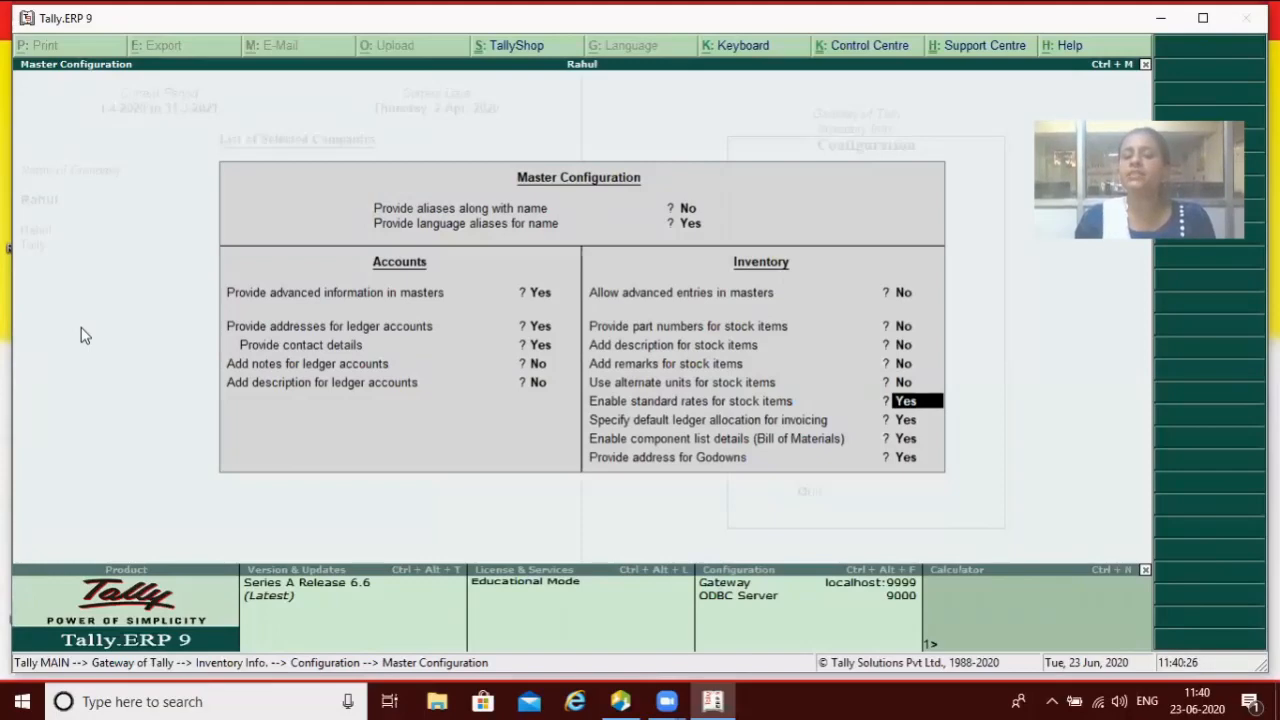
{"action": "key", "text": "Return"}
{"action": "key", "text": "Return"}
{"action": "key", "text": "Return"}
{"action": "key", "text": "Return"}
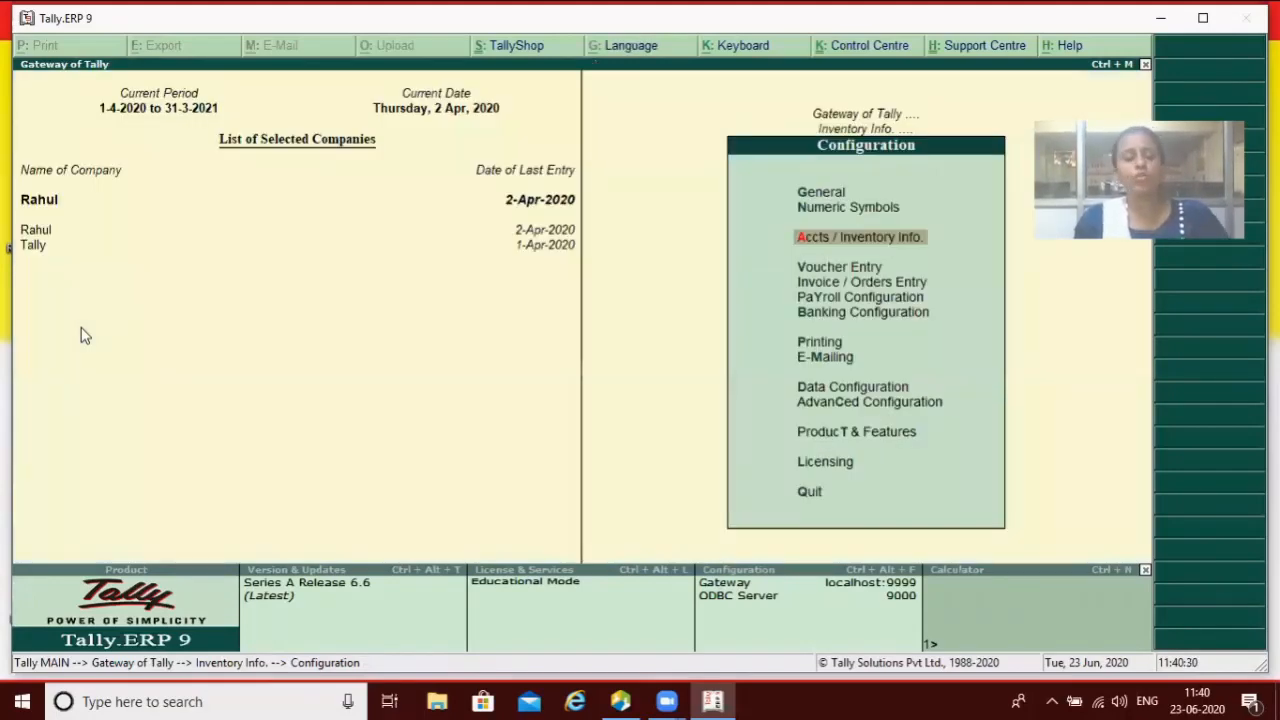
Step: Start stock item Led under Haire with unit pcs
{"action": "key", "text": "Escape"}
{"action": "key", "text": "Escape"}
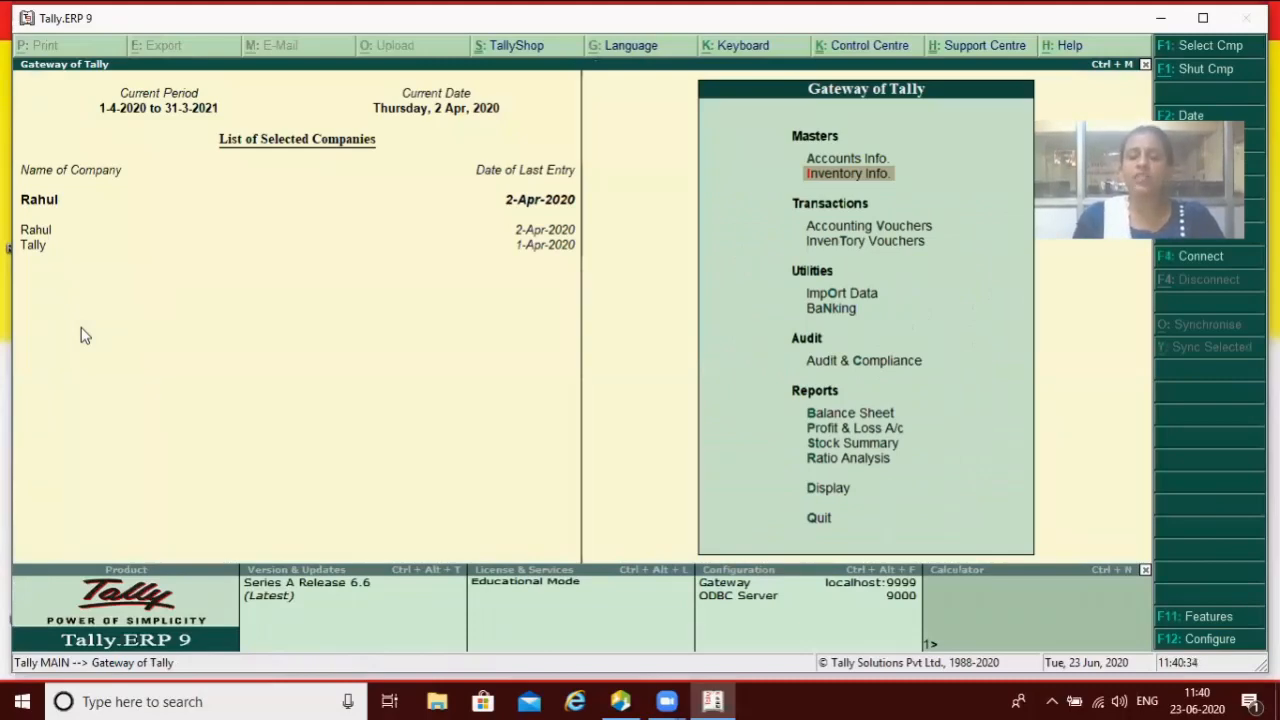
{"action": "key", "text": "Return"}
{"action": "key", "text": "Down"}
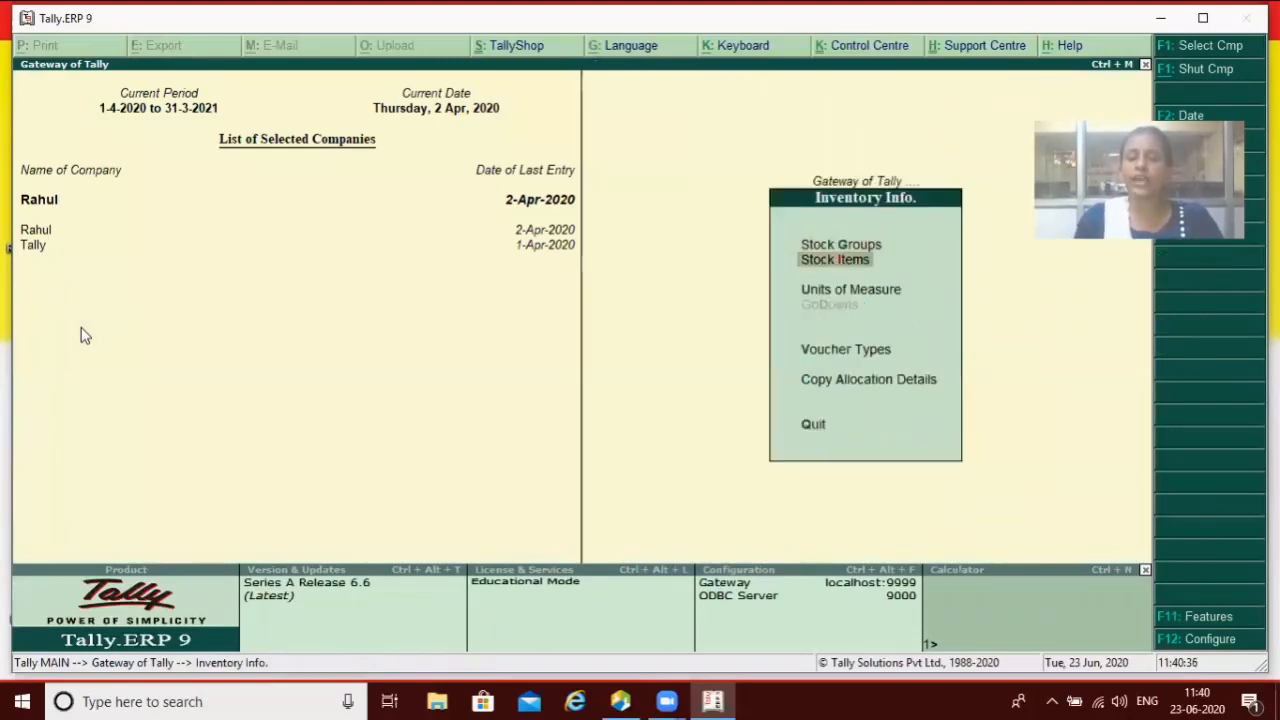
{"action": "key", "text": "Return"}
{"action": "key", "text": "Return"}
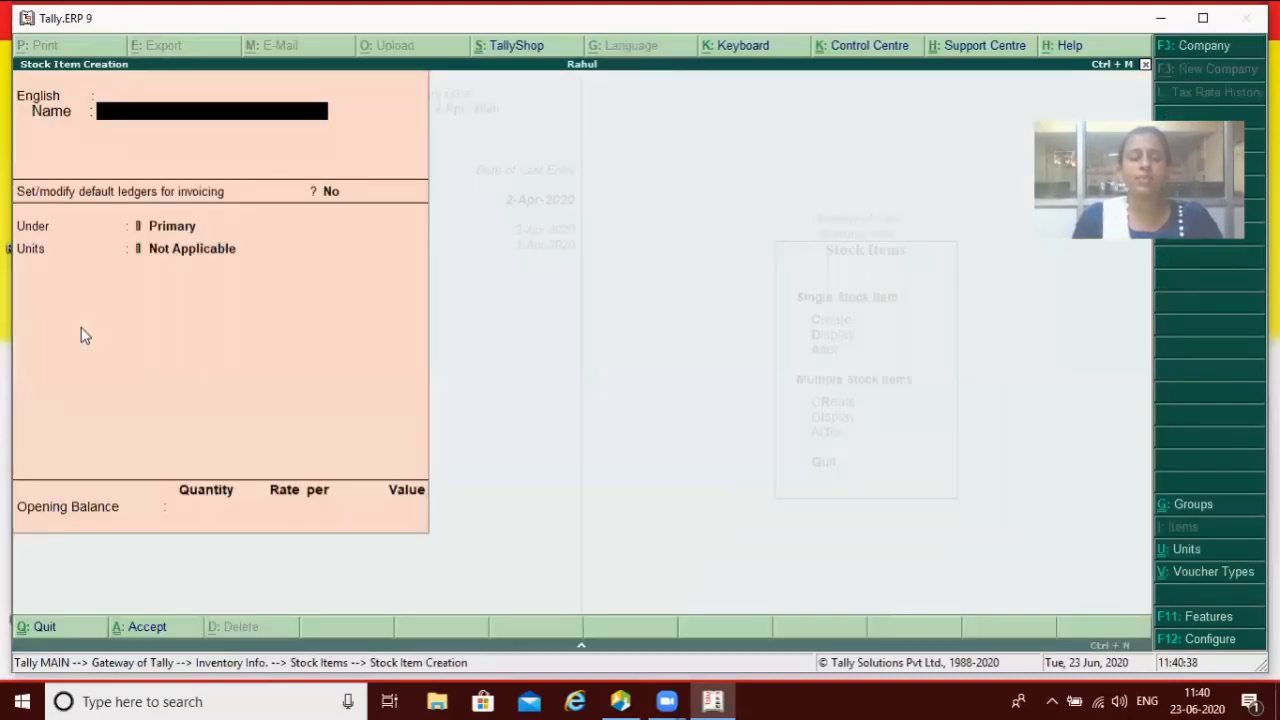
{"action": "type", "text": "Led"}
{"action": "key", "text": "Return"}
{"action": "key", "text": "Return"}
{"action": "key", "text": "Return"}
{"action": "key", "text": "Down"}
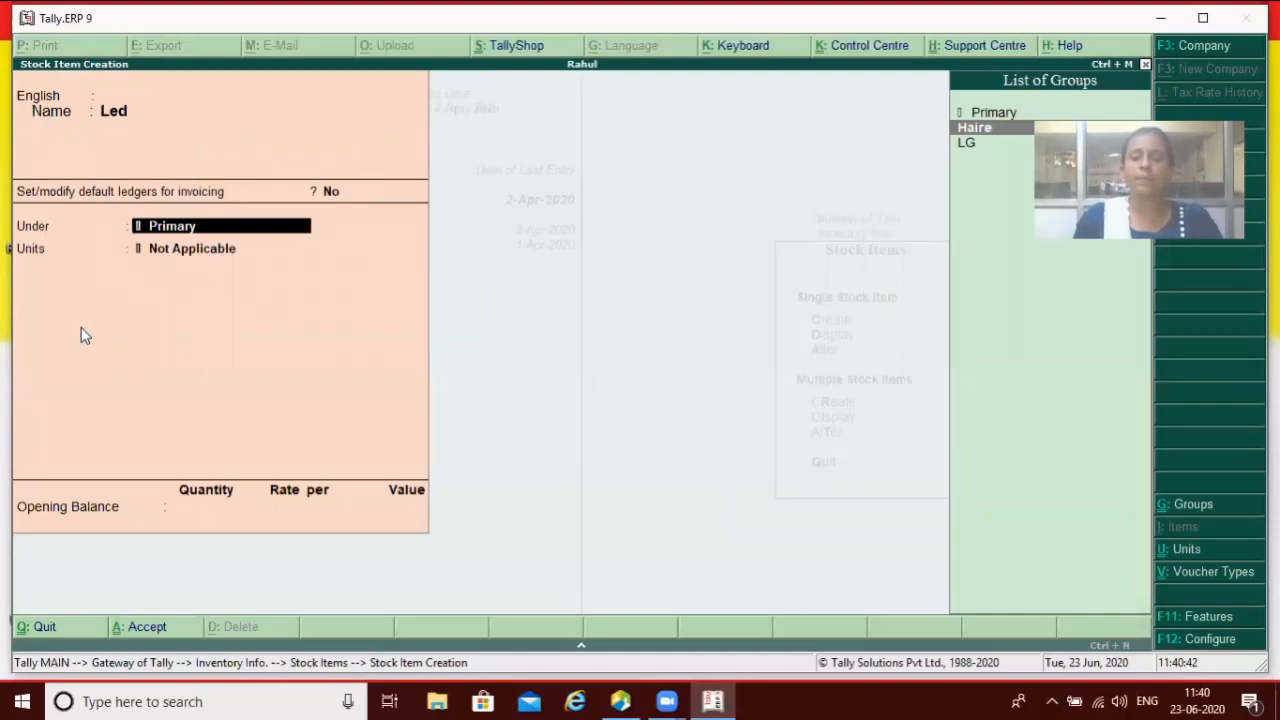
{"action": "key", "text": "Return"}
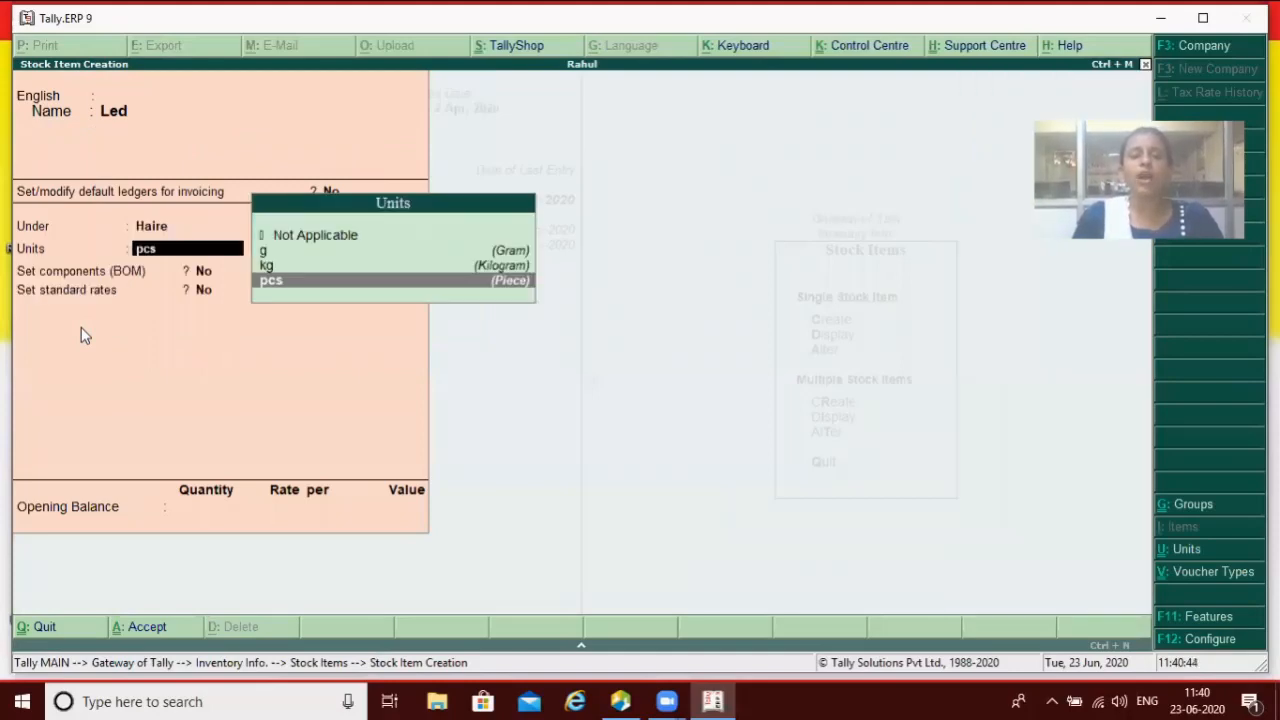
{"action": "key", "text": "Return"}
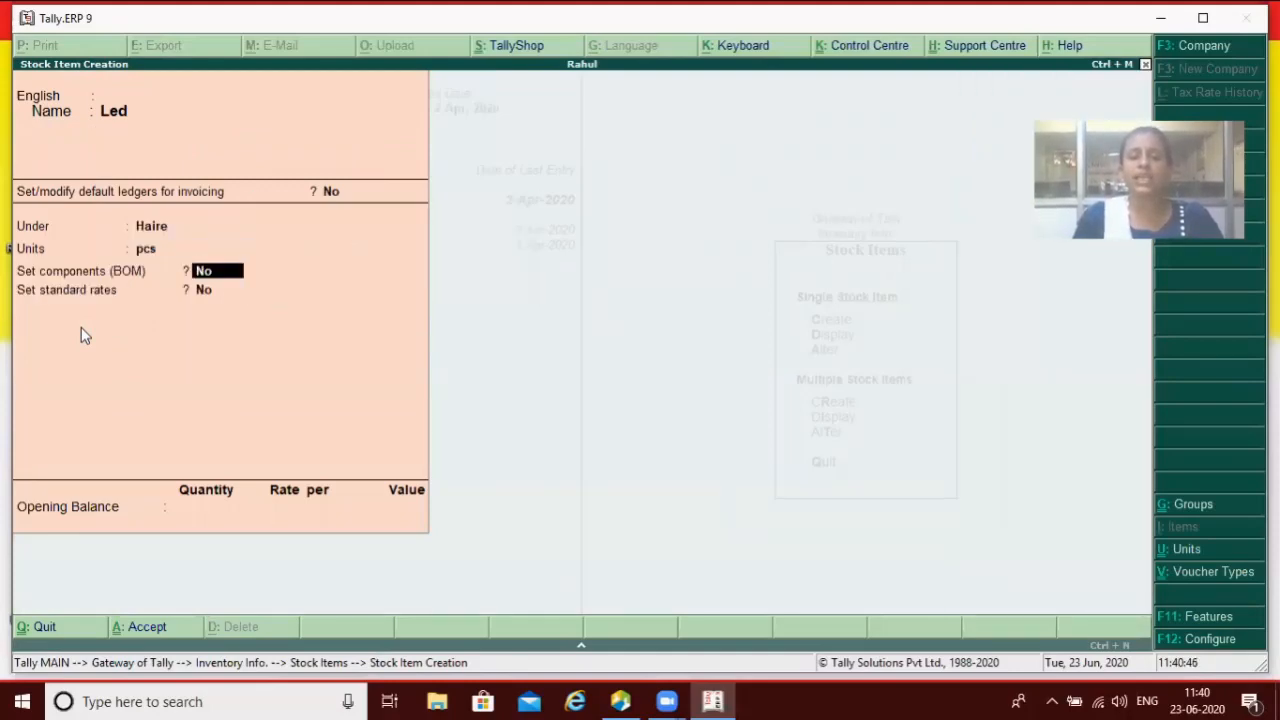
{"action": "key", "text": "Return"}
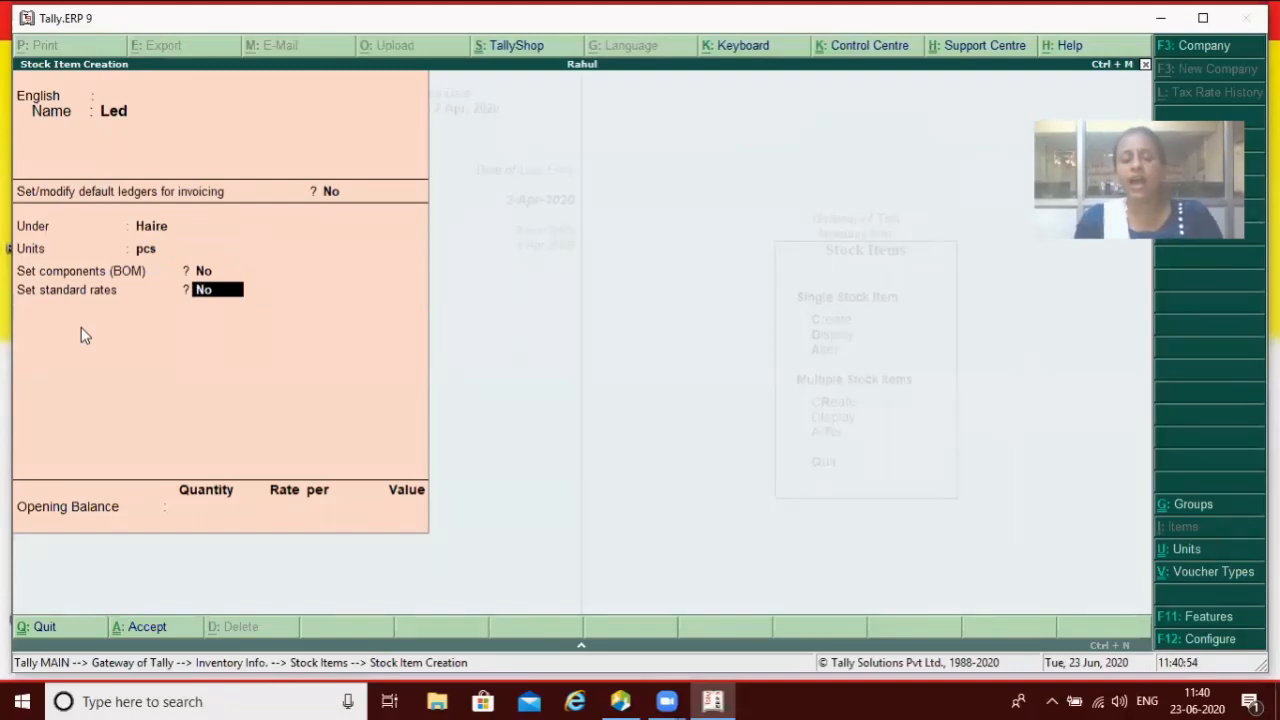
Step: Set Led's standard cost 30000 from 1-Apr-2020 and selling price 35000
{"action": "type", "text": "y"}
{"action": "key", "text": "Return"}
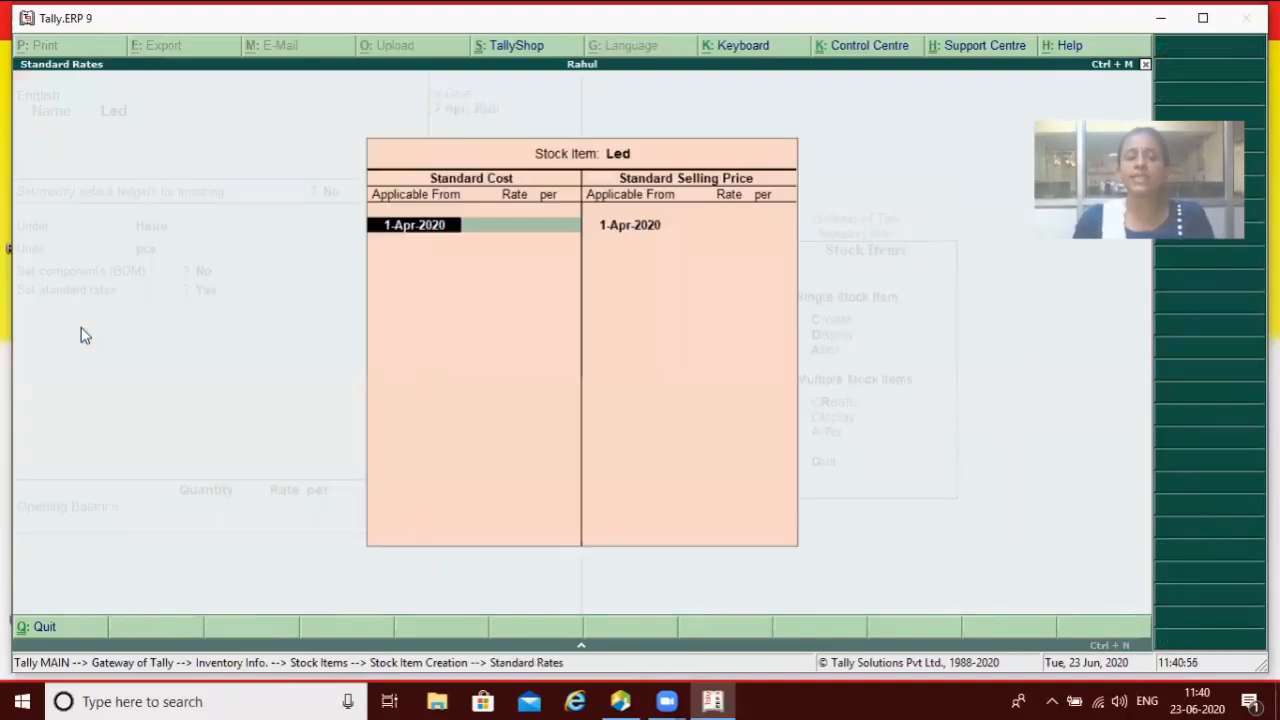
{"action": "key", "text": "Return"}
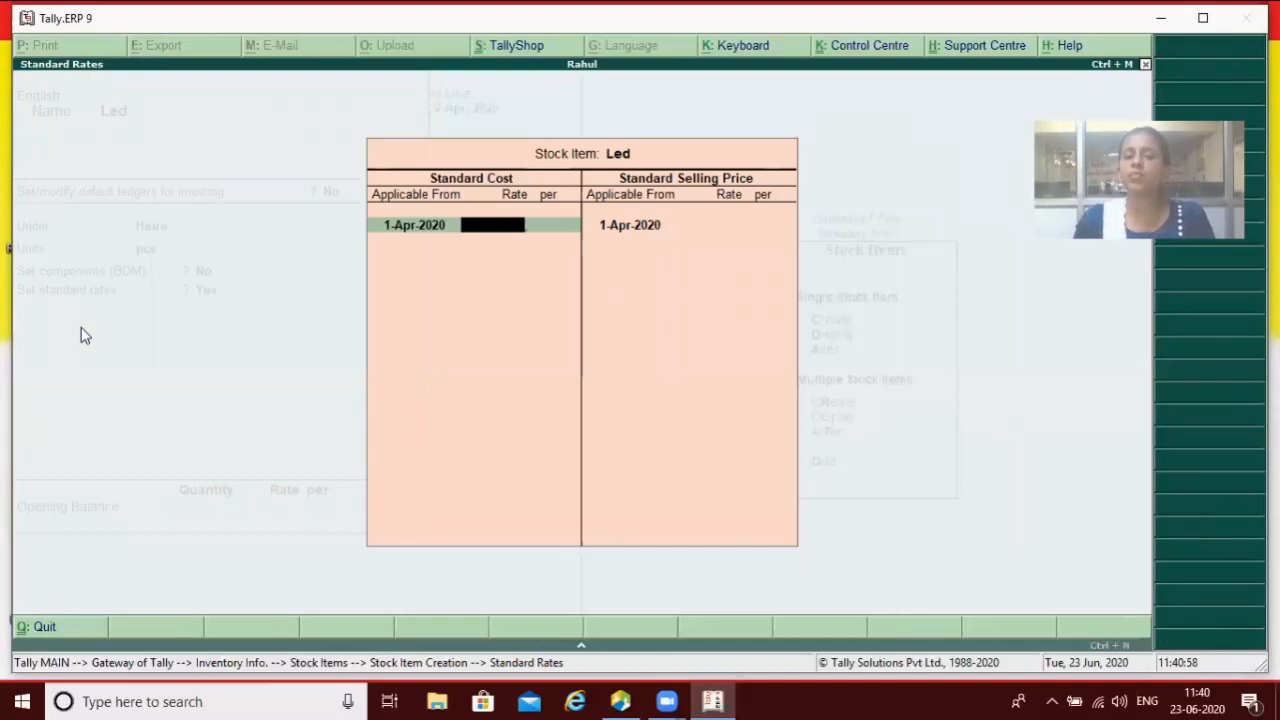
{"action": "type", "text": "3"}
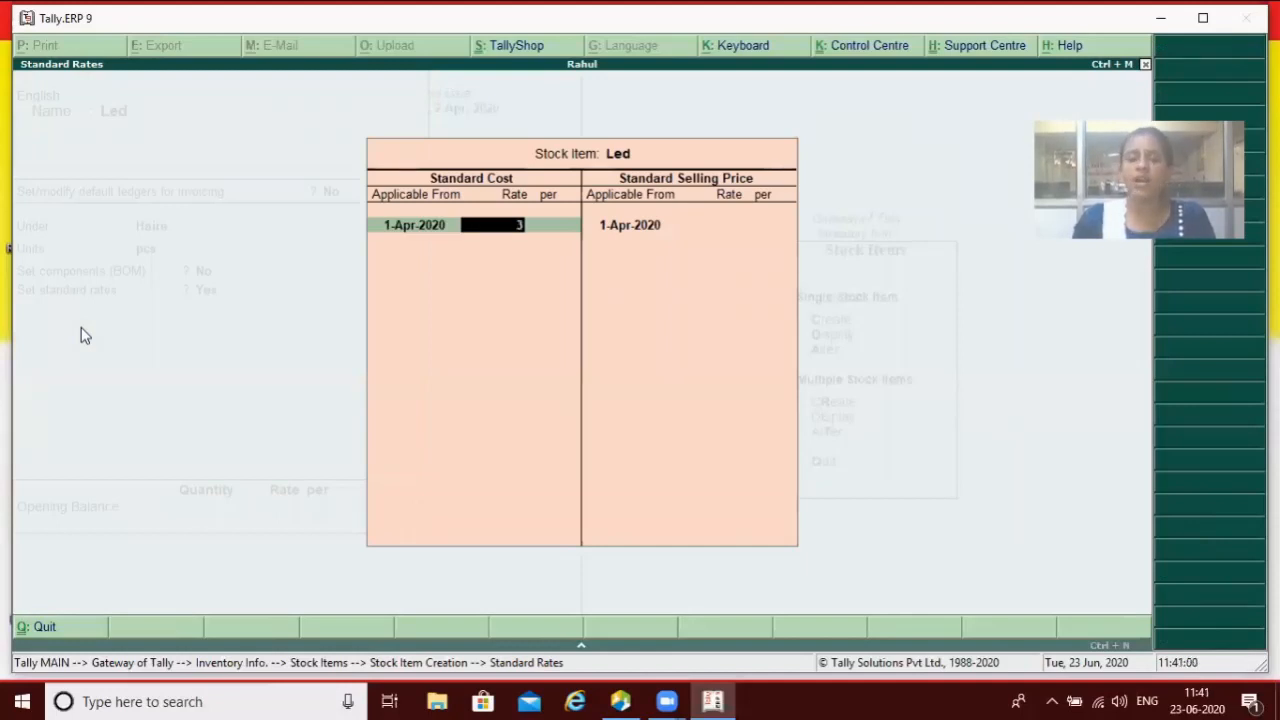
{"action": "type", "text": "000"}
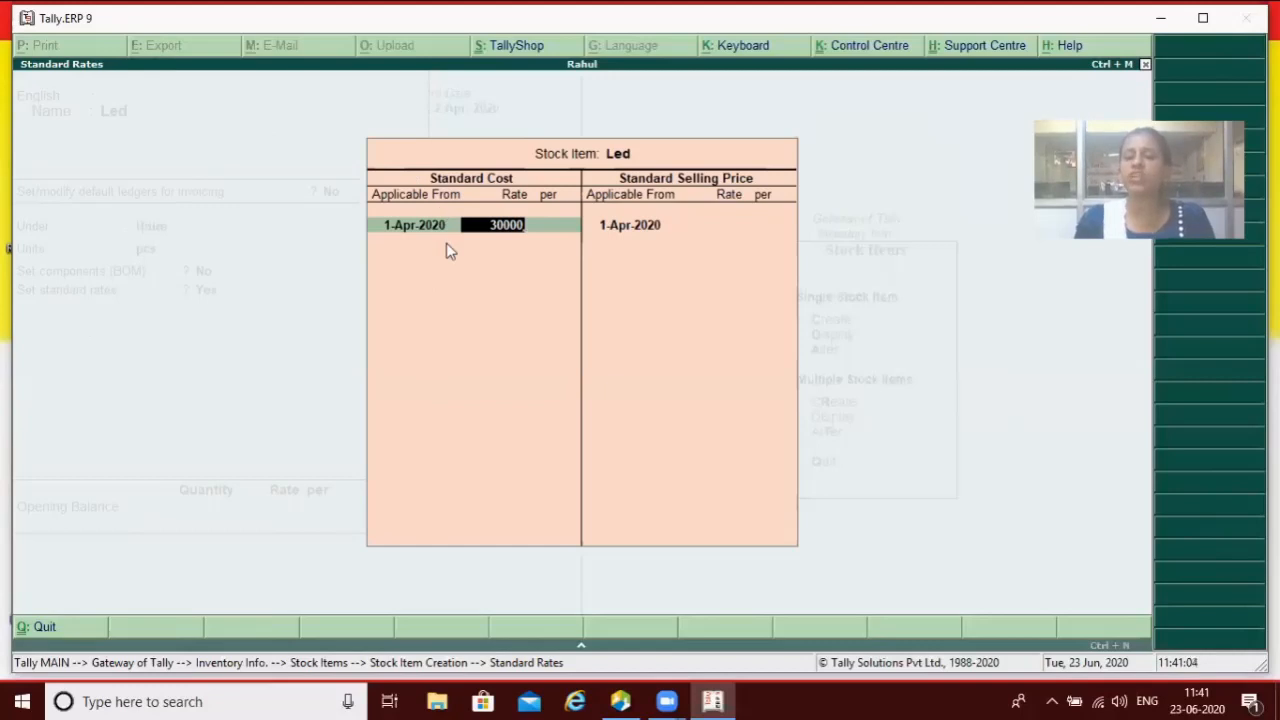
{"action": "key", "text": "Return"}
{"action": "key", "text": "Return"}
{"action": "key", "text": "Return"}
{"action": "key", "text": "Return"}
{"action": "type", "text": "35000"}
{"action": "key", "text": "Return"}
{"action": "key", "text": "Return"}
{"action": "key", "text": "Return"}
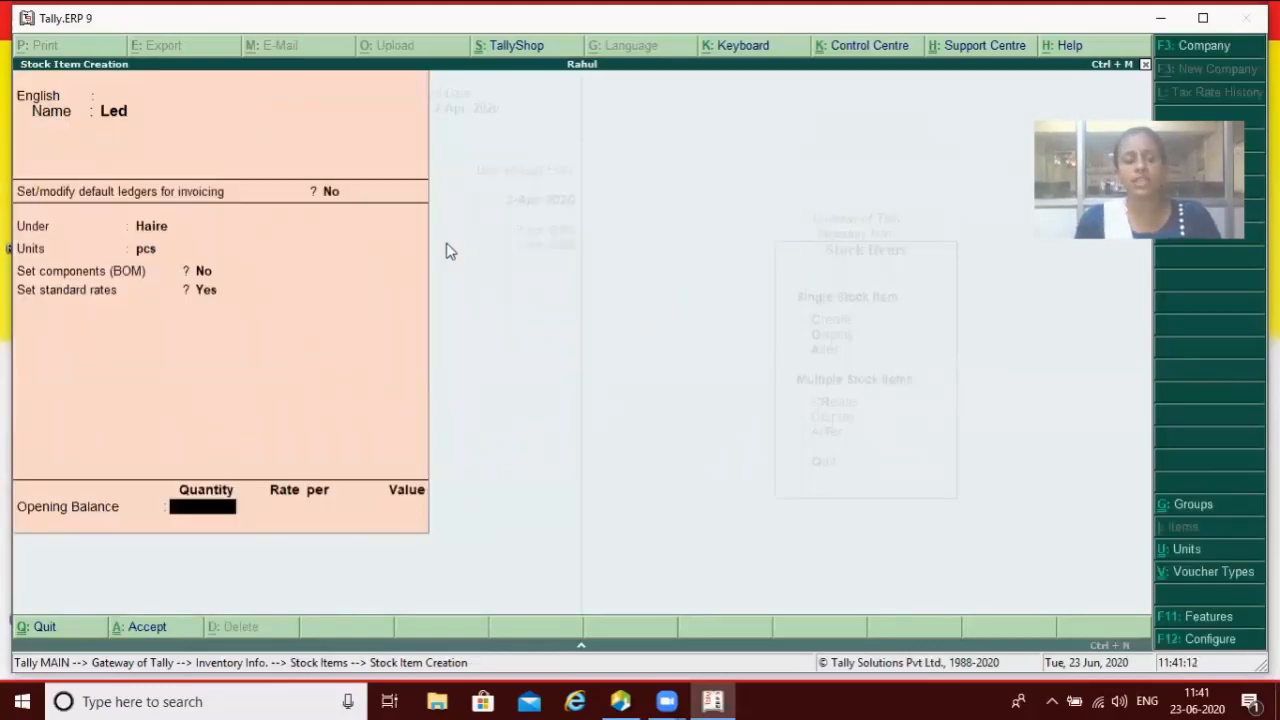
{"action": "key", "text": "Escape"}
Step: Leave the Led form and set Enable standard rates for stock items to No
{"action": "key", "text": "y"}
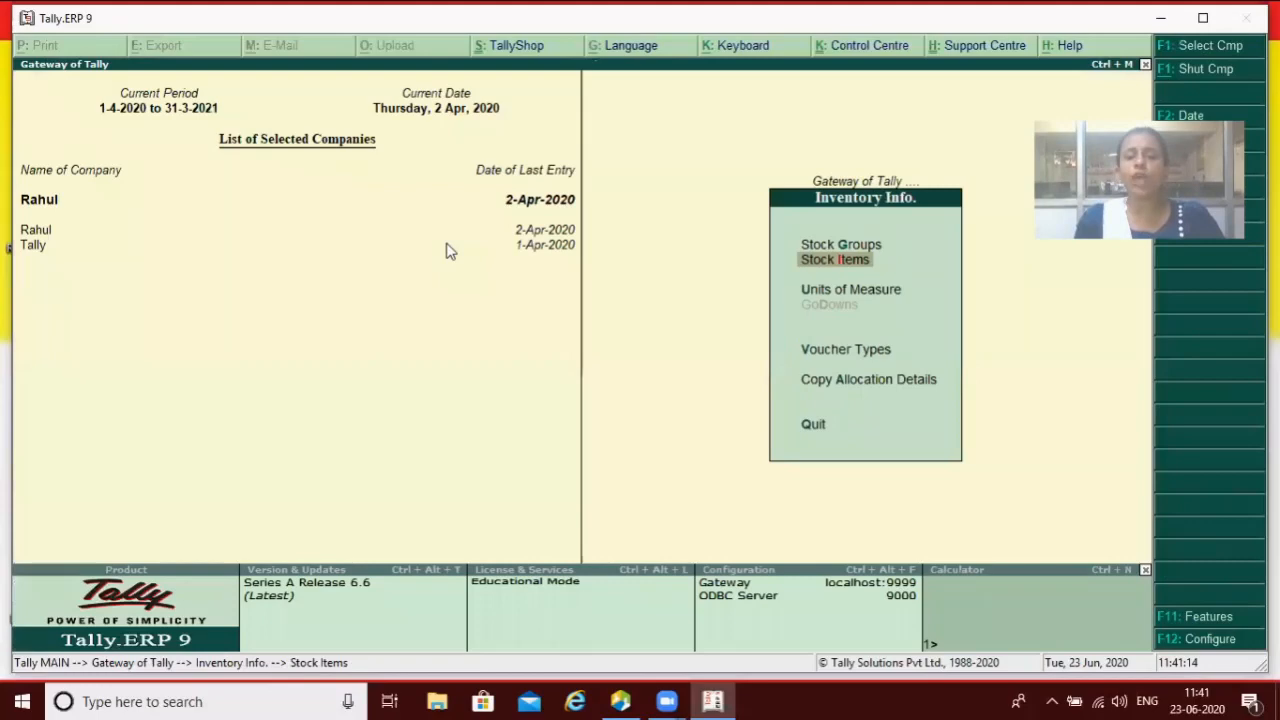
{"action": "key", "text": "Return"}
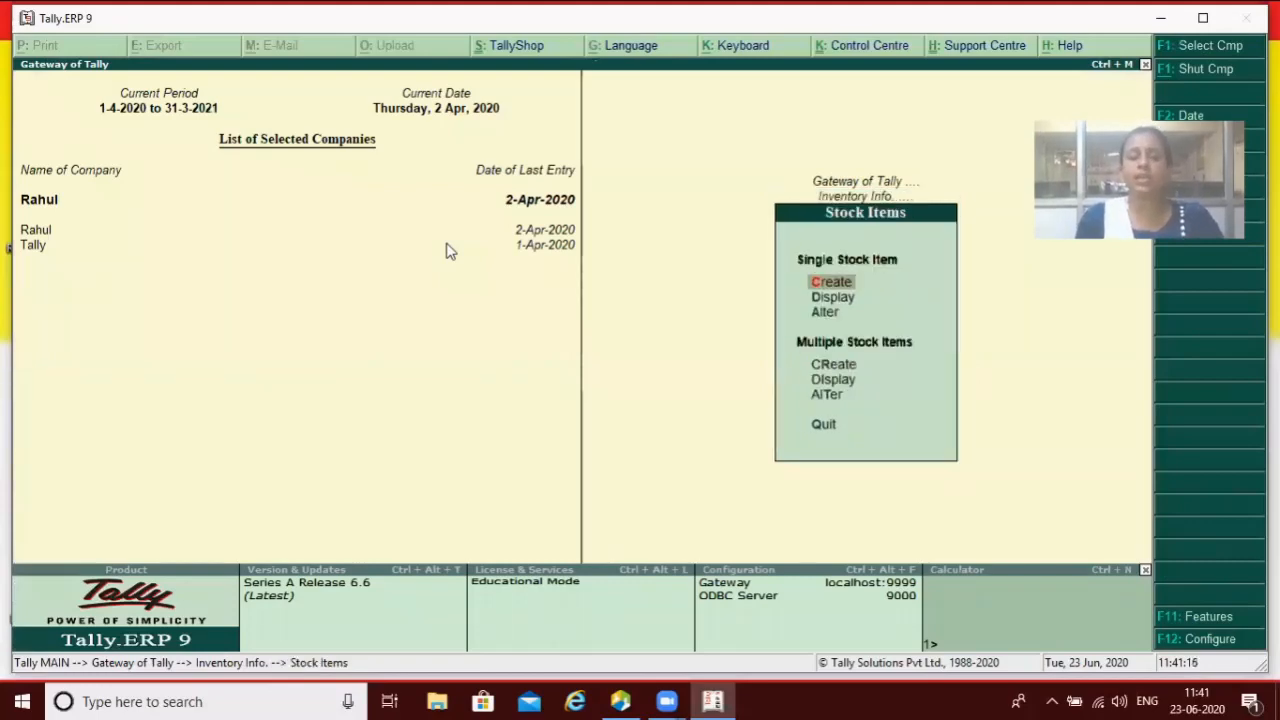
{"action": "key", "text": "Escape"}
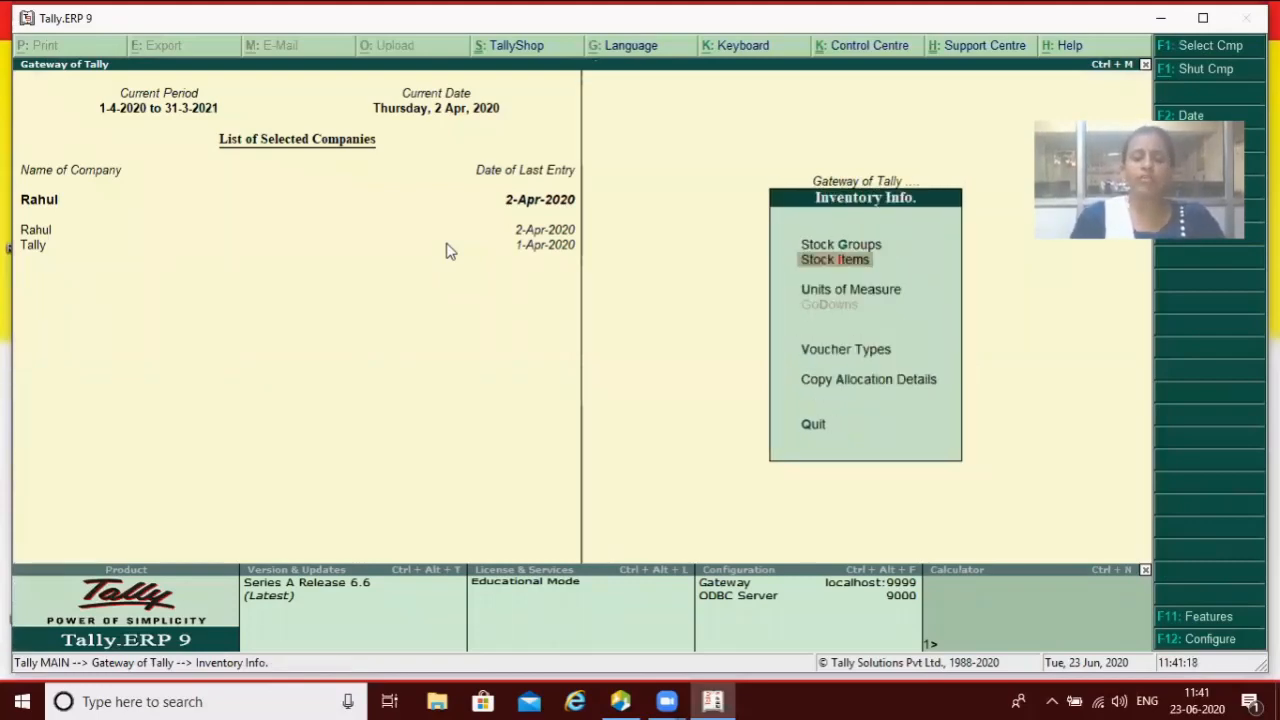
{"action": "key", "text": "F12"}
{"action": "key", "text": "Down"}
{"action": "key", "text": "Down"}
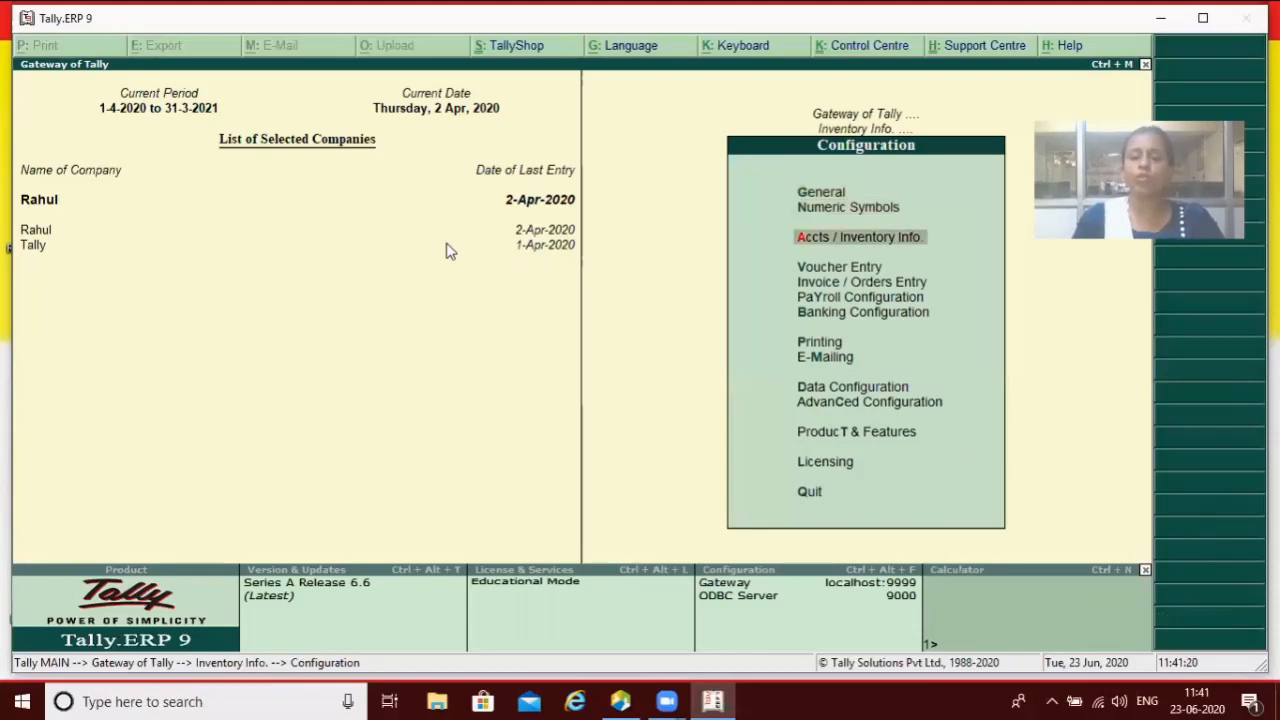
{"action": "key", "text": "Return"}
{"action": "key", "text": "Return"}
{"action": "key", "text": "Return"}
{"action": "key", "text": "Return"}
{"action": "key", "text": "Return"}
{"action": "key", "text": "Return"}
{"action": "key", "text": "Return"}
{"action": "key", "text": "Return"}
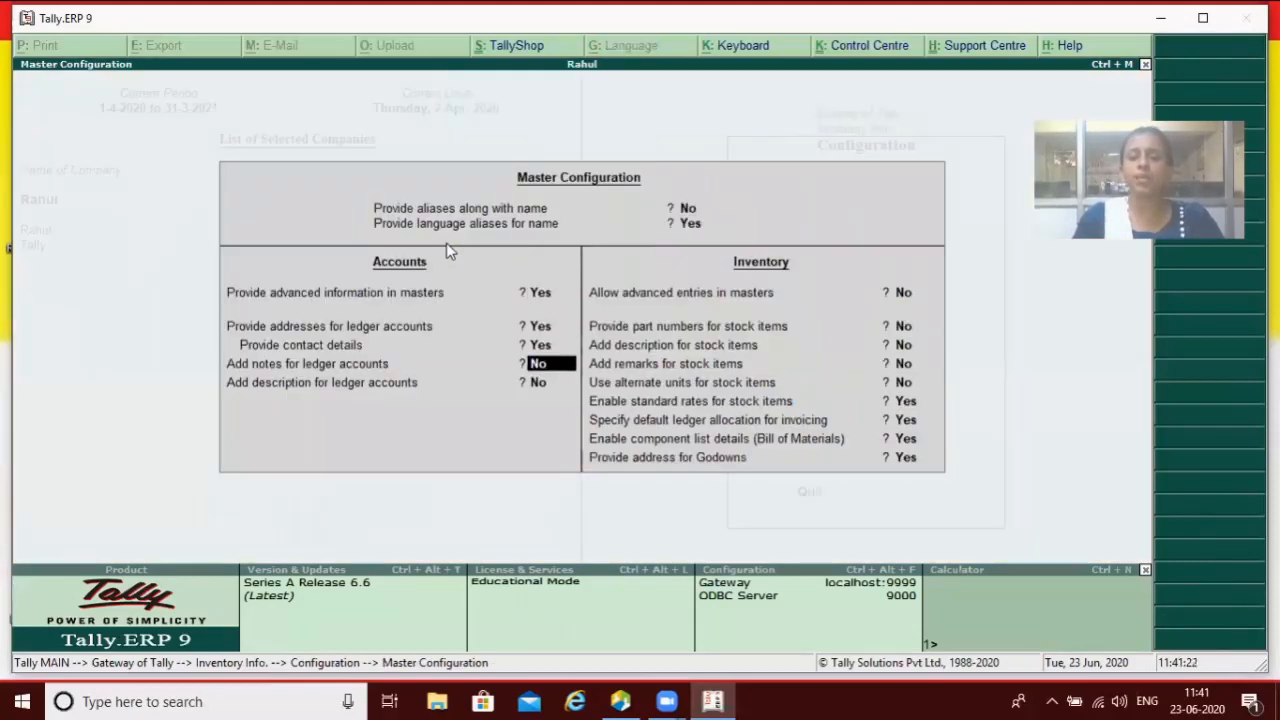
{"action": "key", "text": "Return"}
{"action": "key", "text": "Return"}
{"action": "key", "text": "Return"}
{"action": "key", "text": "Return"}
{"action": "key", "text": "Return"}
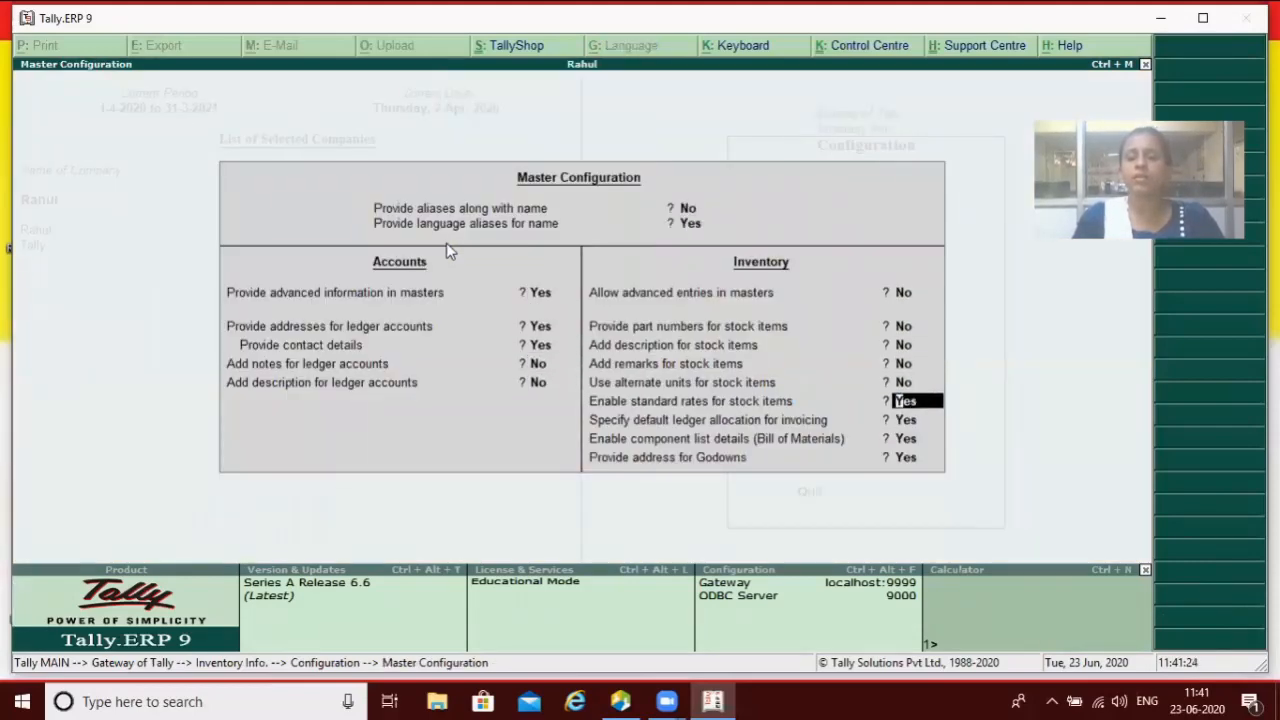
{"action": "type", "text": "n"}
{"action": "key", "text": "Return"}
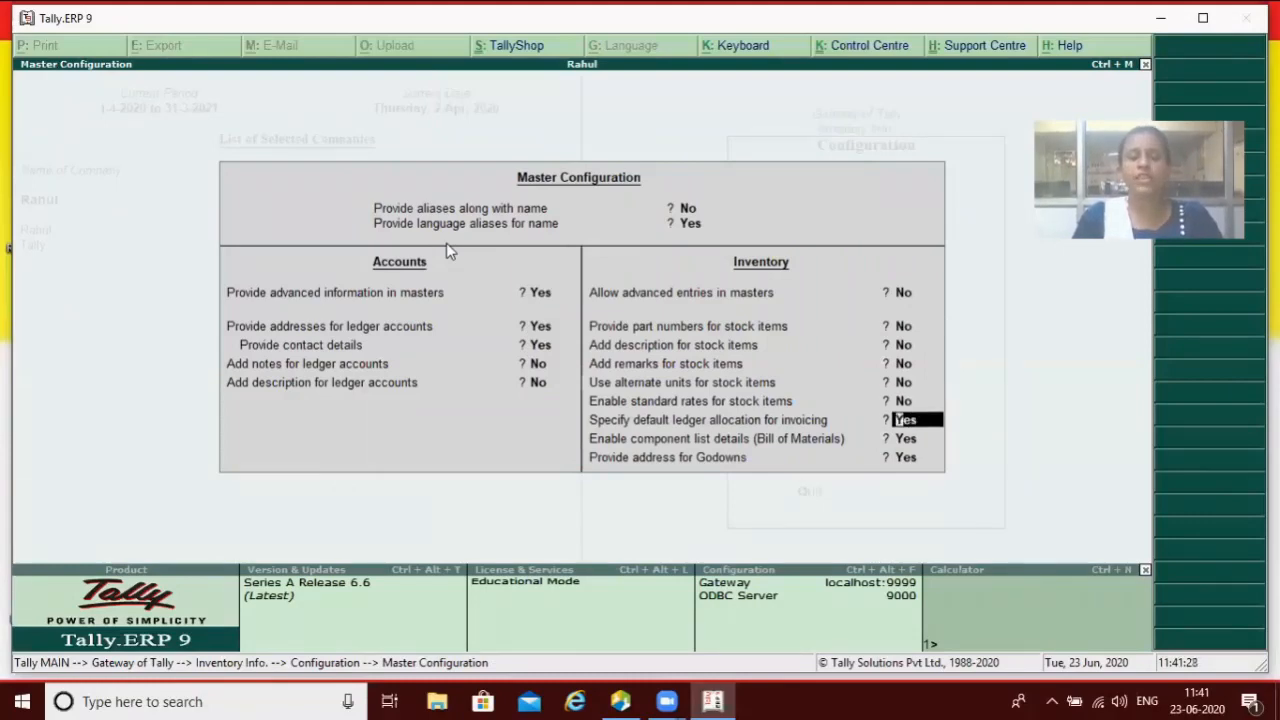
{"action": "key", "text": "ctrl+a"}
{"action": "key", "text": "Escape"}
{"action": "key", "text": "Escape"}
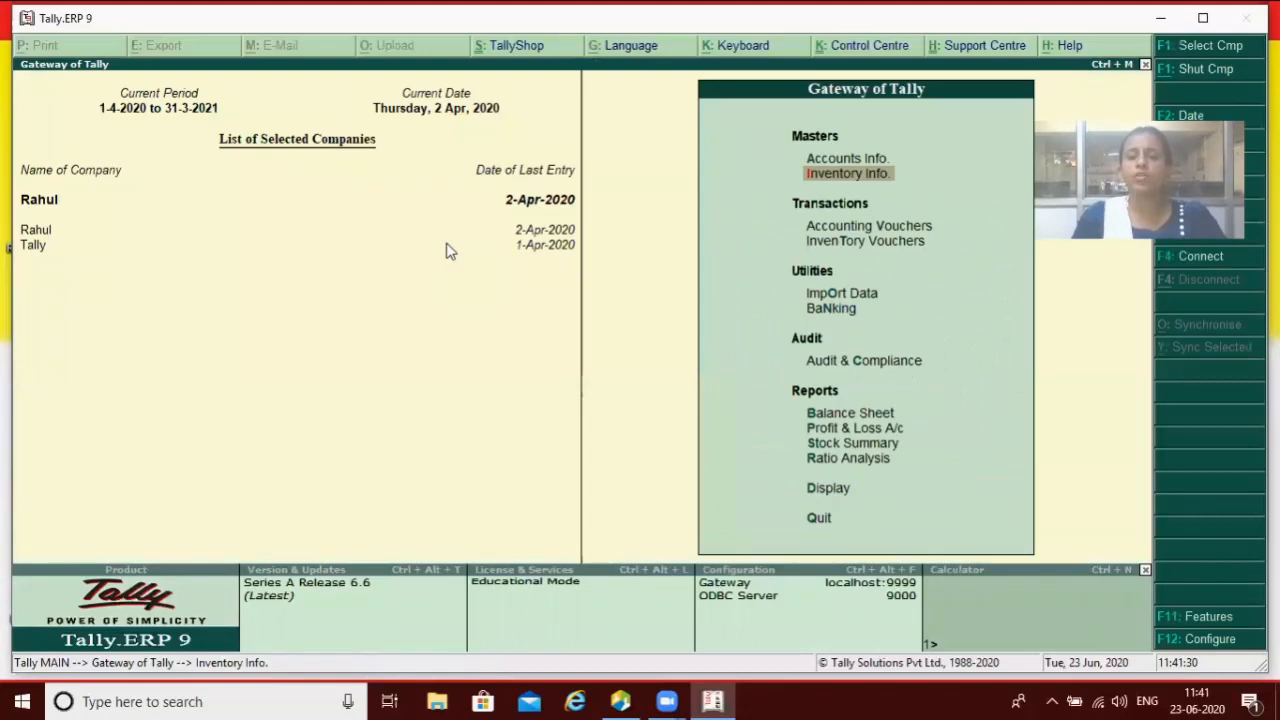
Step: Start stock item C under Primary with unit pcs, then discard it
{"action": "key", "text": "Return"}
{"action": "key", "text": "Down"}
{"action": "key", "text": "Return"}
{"action": "key", "text": "Return"}
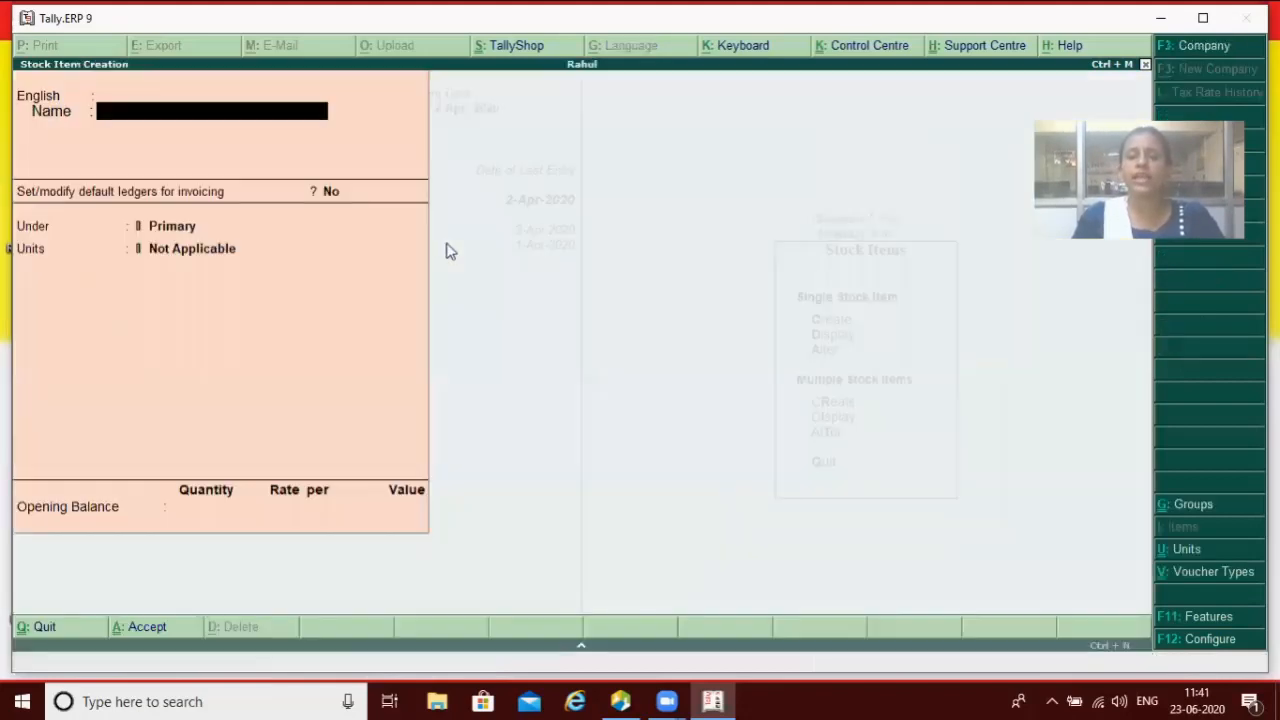
{"action": "type", "text": "C"}
{"action": "key", "text": "Return"}
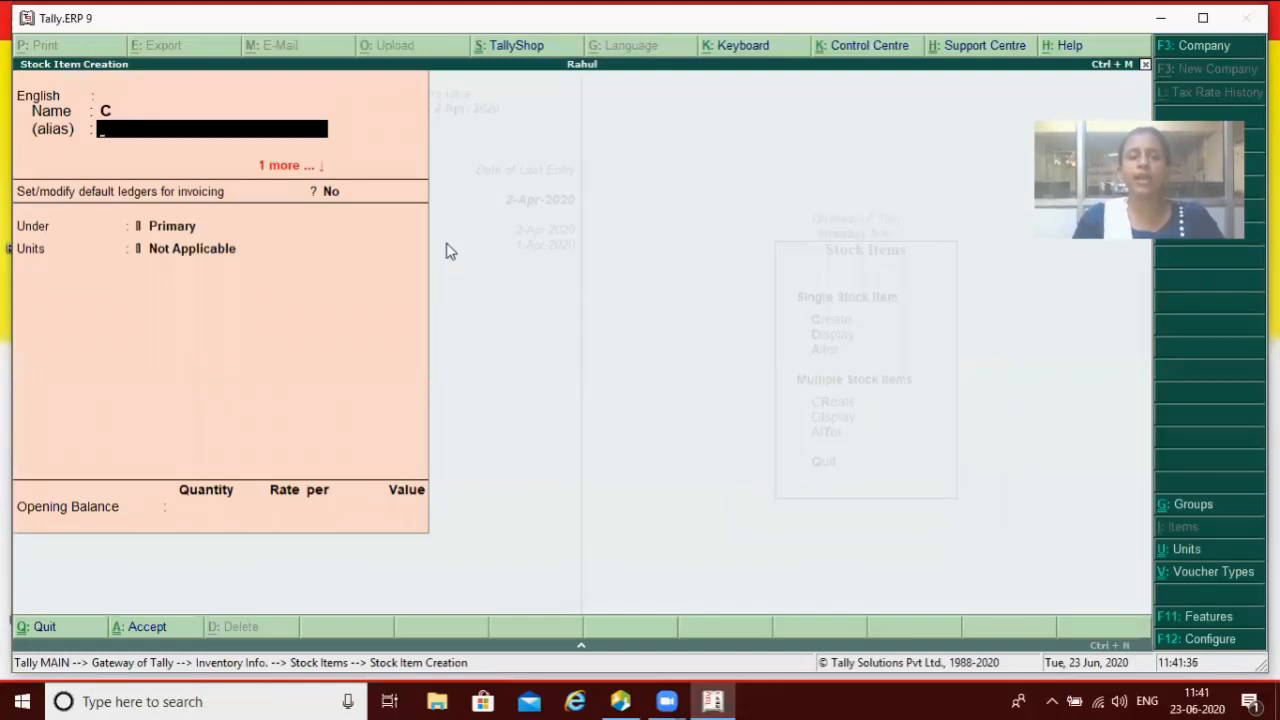
{"action": "key", "text": "Return"}
{"action": "key", "text": "Return"}
{"action": "key", "text": "Return"}
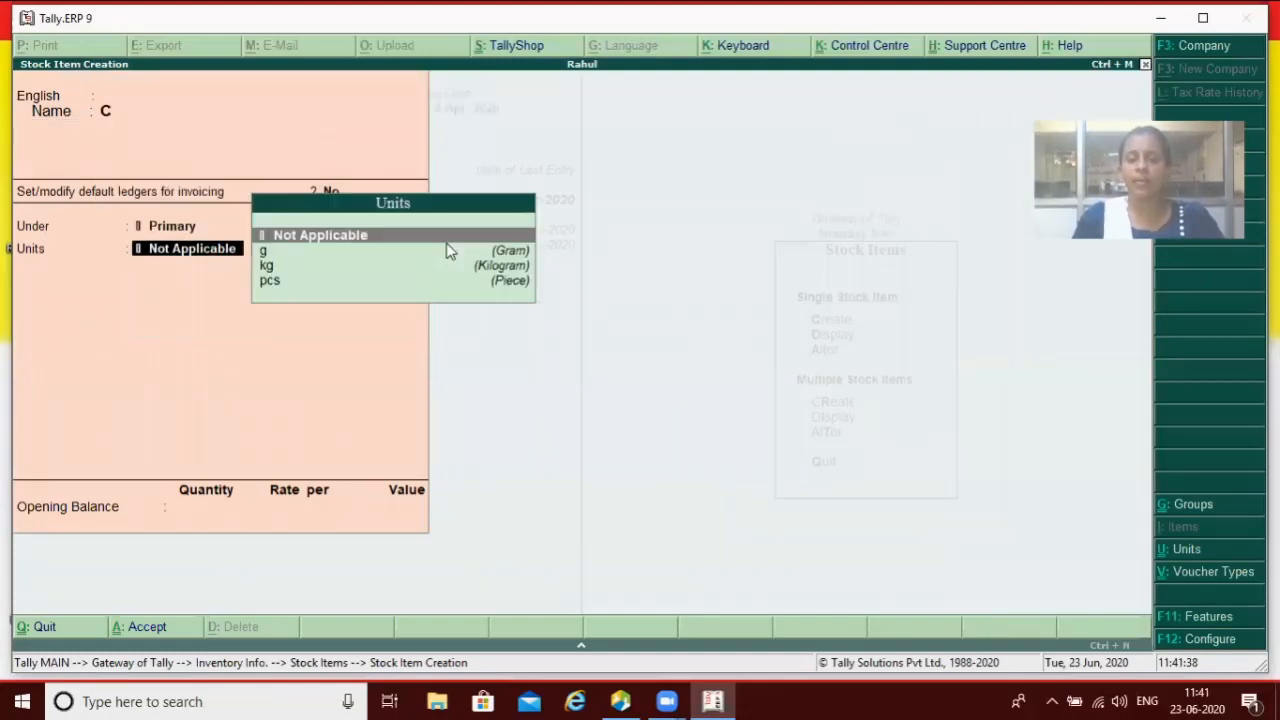
{"action": "key", "text": "Down"}
{"action": "key", "text": "Down"}
{"action": "key", "text": "Down"}
{"action": "key", "text": "Return"}
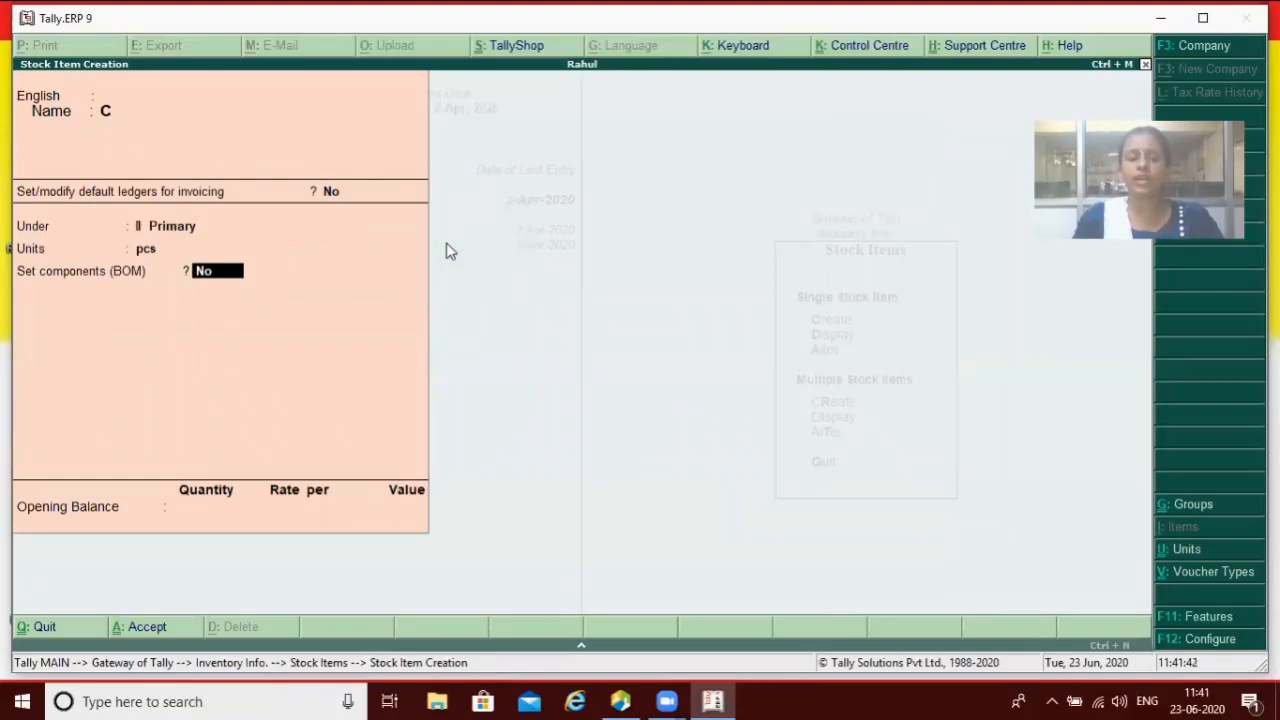
{"action": "key", "text": "Escape"}
{"action": "key", "text": "y"}
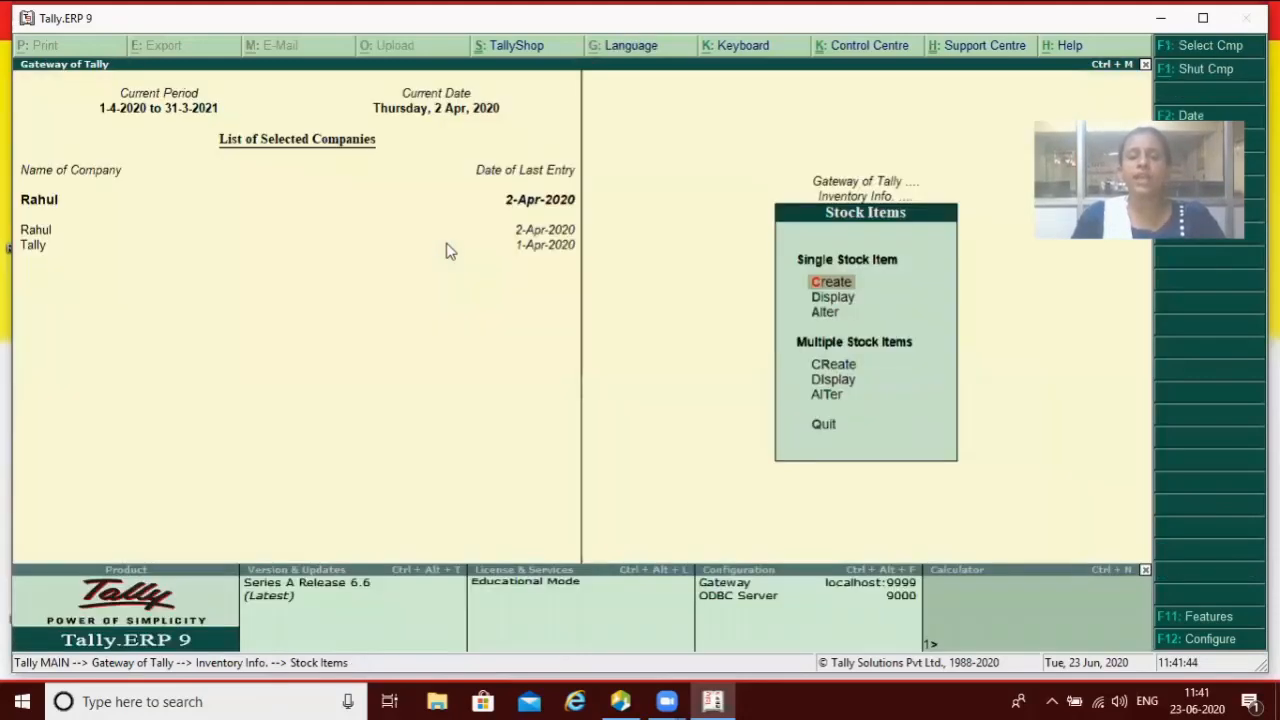
{"action": "key", "text": "Escape"}
{"action": "key", "text": "Escape"}
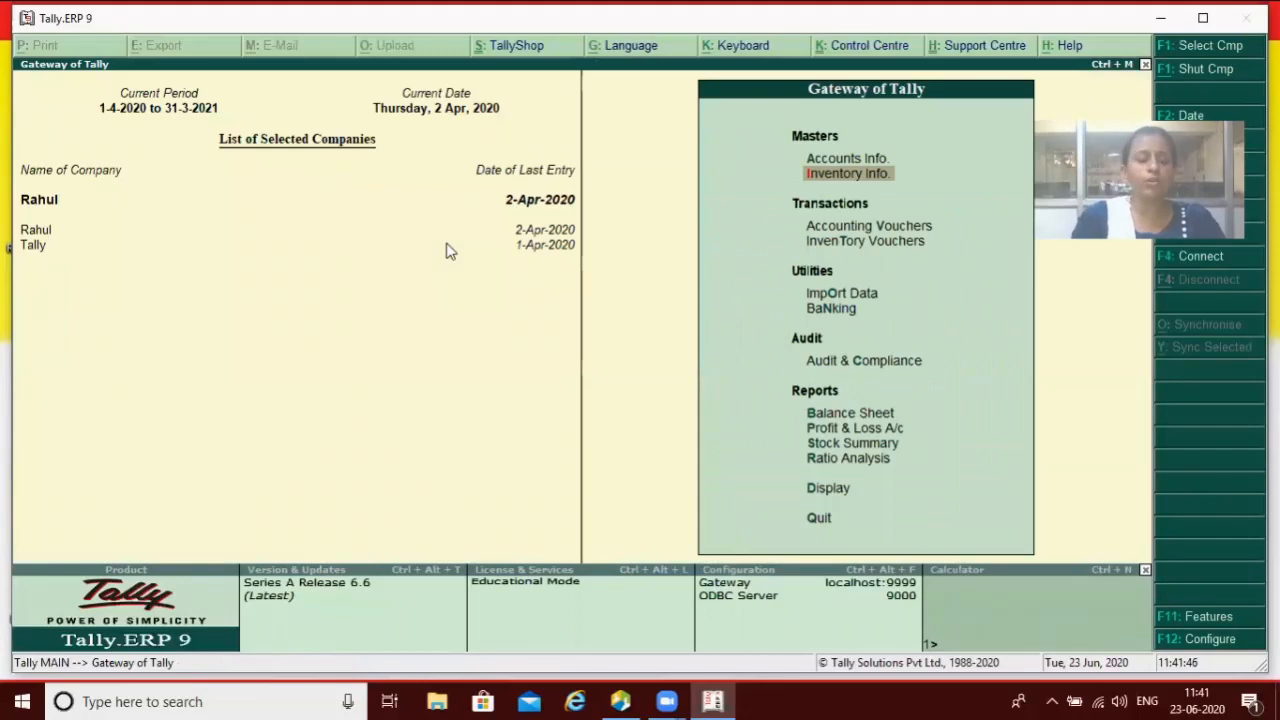
Step: Review Master Configuration unchanged: standard rates No, default ledger allocation for invoicing Yes
{"action": "key", "text": "F12"}
{"action": "key", "text": "Down"}
{"action": "key", "text": "Down"}
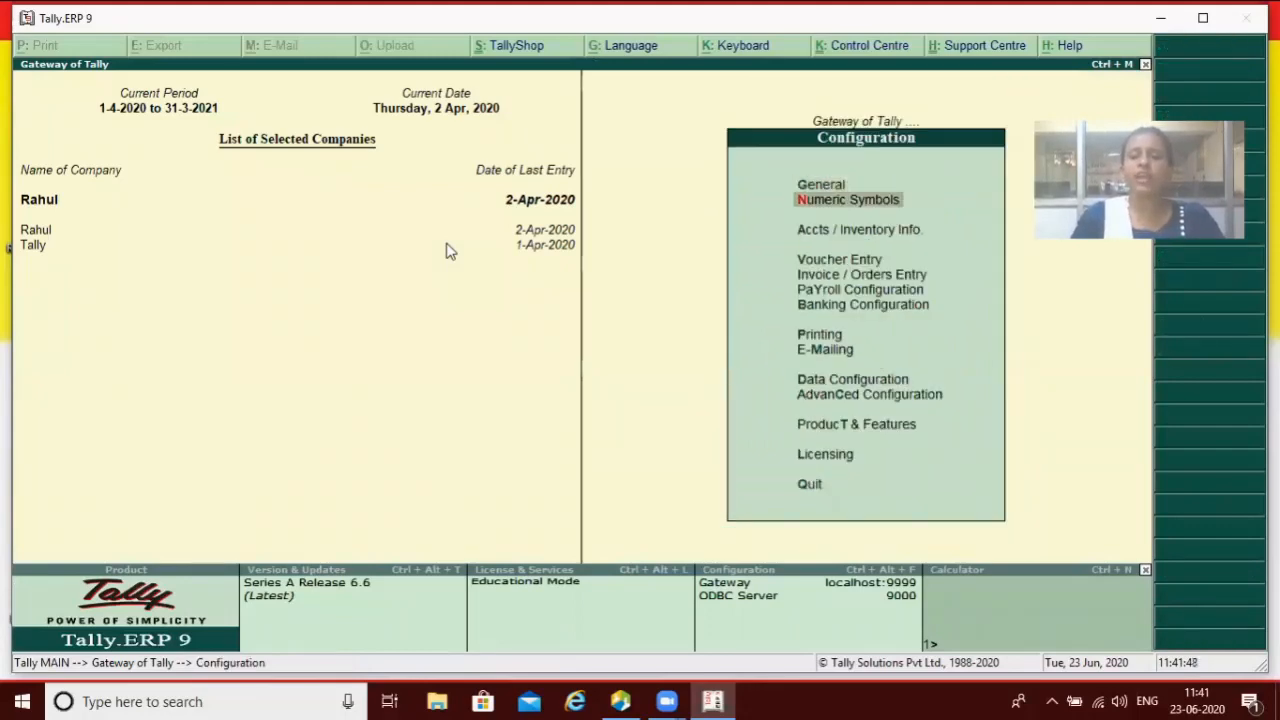
{"action": "key", "text": "Return"}
{"action": "key", "text": "Return"}
{"action": "key", "text": "Return"}
{"action": "key", "text": "Return"}
{"action": "key", "text": "Return"}
{"action": "key", "text": "Return"}
{"action": "key", "text": "Return"}
{"action": "key", "text": "Return"}
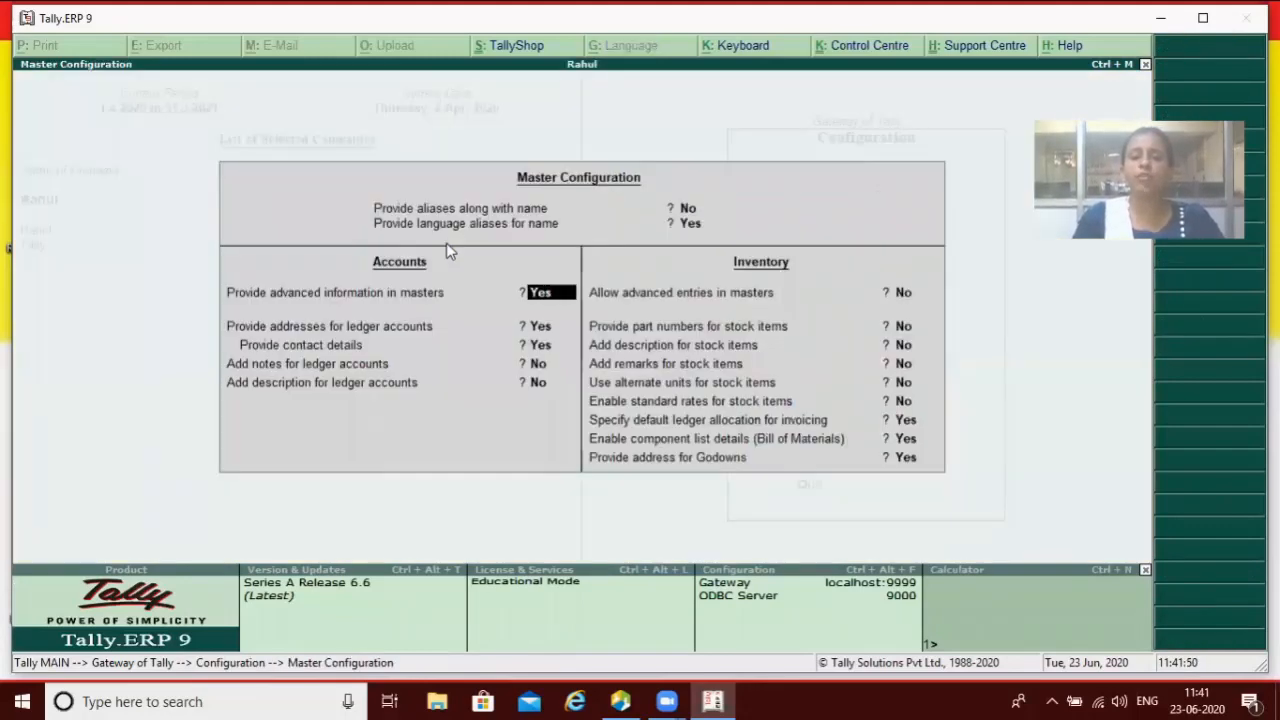
{"action": "key", "text": "Return"}
{"action": "key", "text": "Return"}
{"action": "key", "text": "Return"}
{"action": "key", "text": "Return"}
{"action": "key", "text": "Return"}
{"action": "key", "text": "Return"}
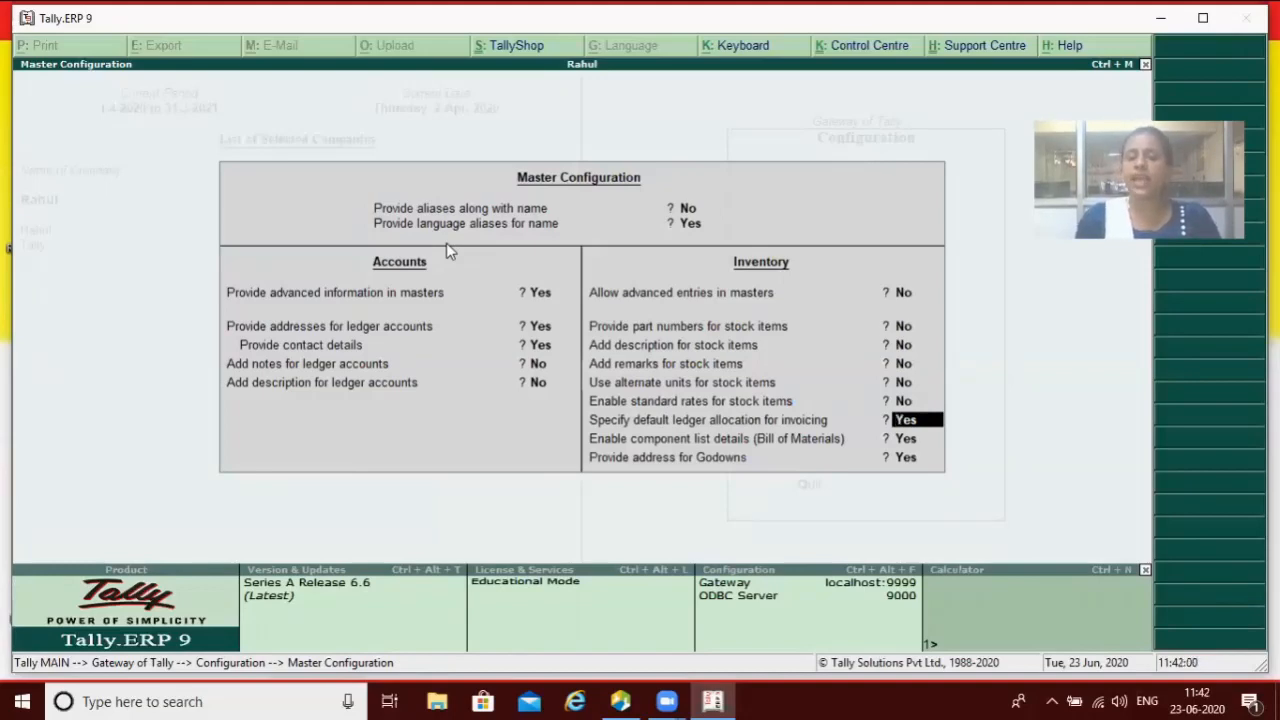
{"action": "key", "text": "Return"}
{"action": "key", "text": "Return"}
{"action": "key", "text": "Return"}
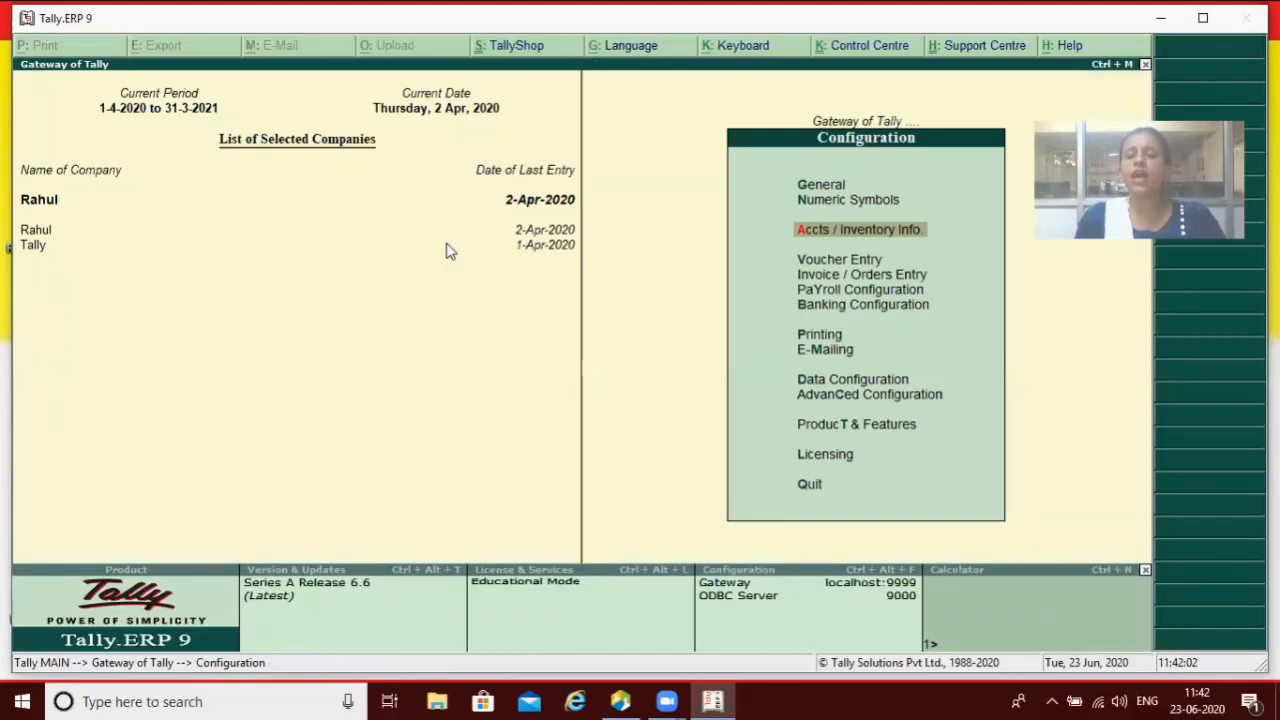
Step: Go back to Gateway of Tally and select Stock Items under Inventory Info
{"action": "key", "text": "Escape"}
{"action": "key", "text": "Return"}
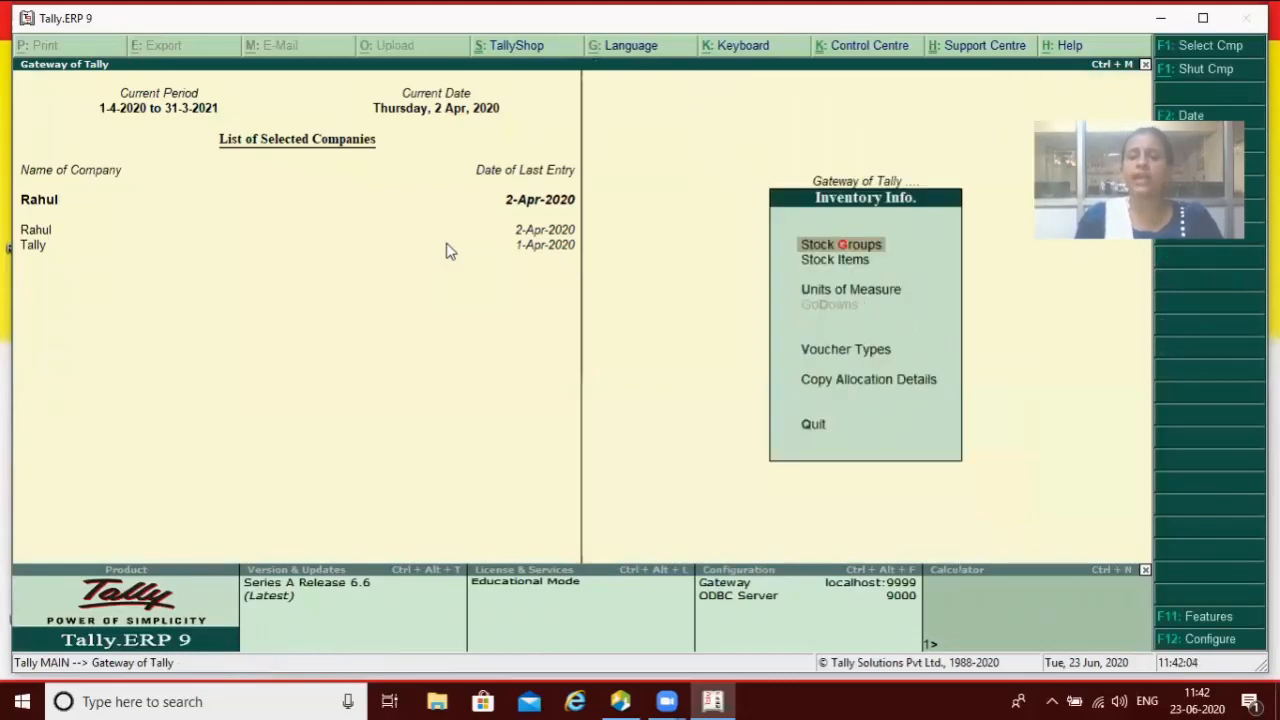
{"action": "key", "text": "Down"}
Step: Create a stock item named Led with default ledgers for invoicing set to Yes
{"action": "key", "text": "Return"}
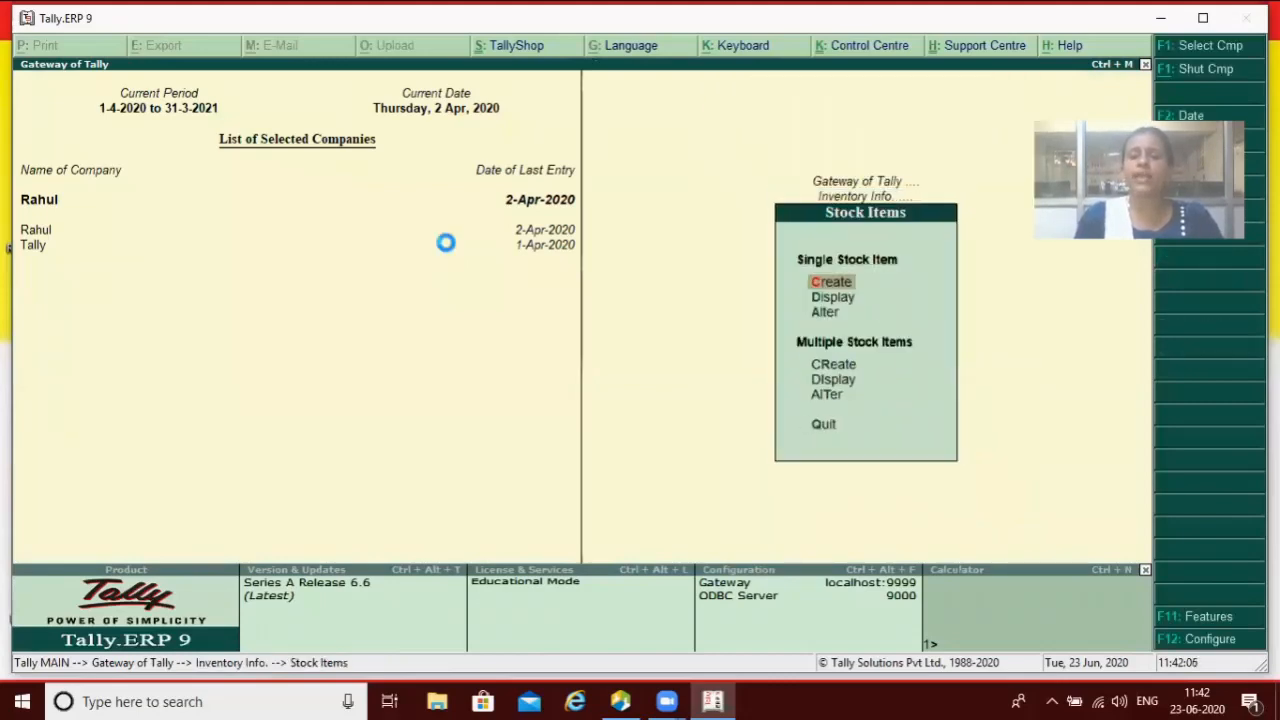
{"action": "key", "text": "Return"}
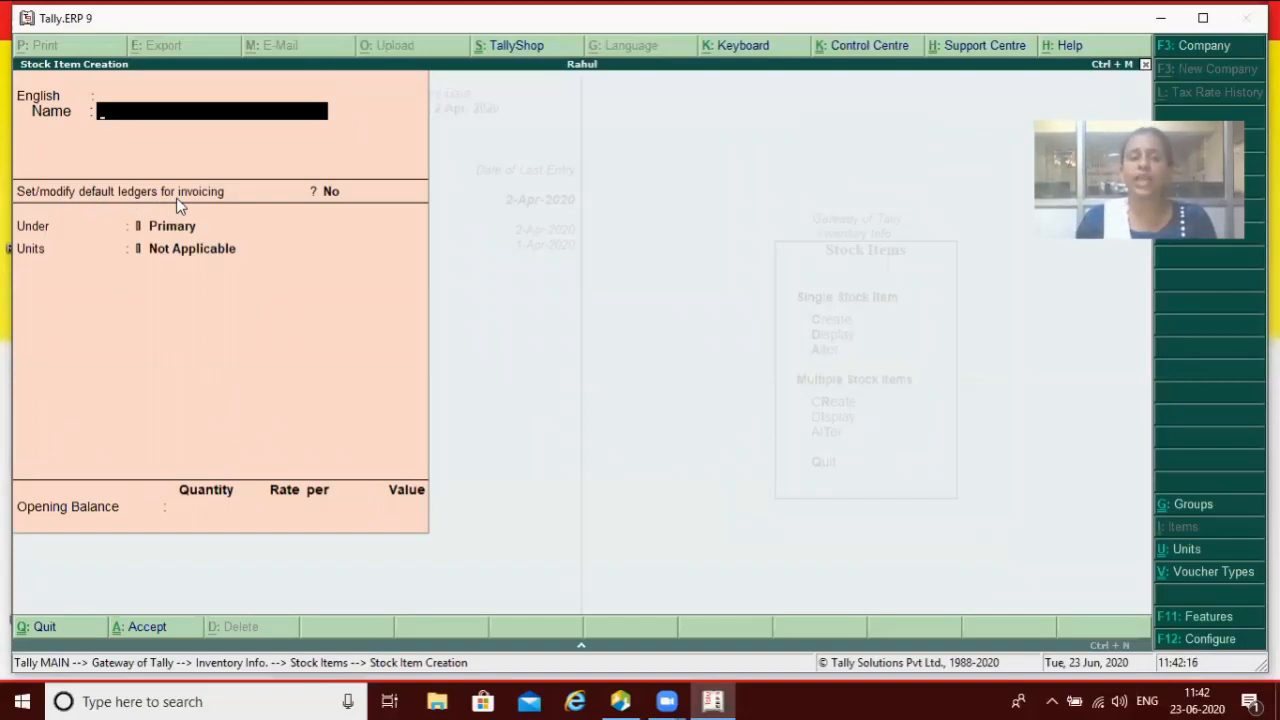
{"action": "type", "text": "Led"}
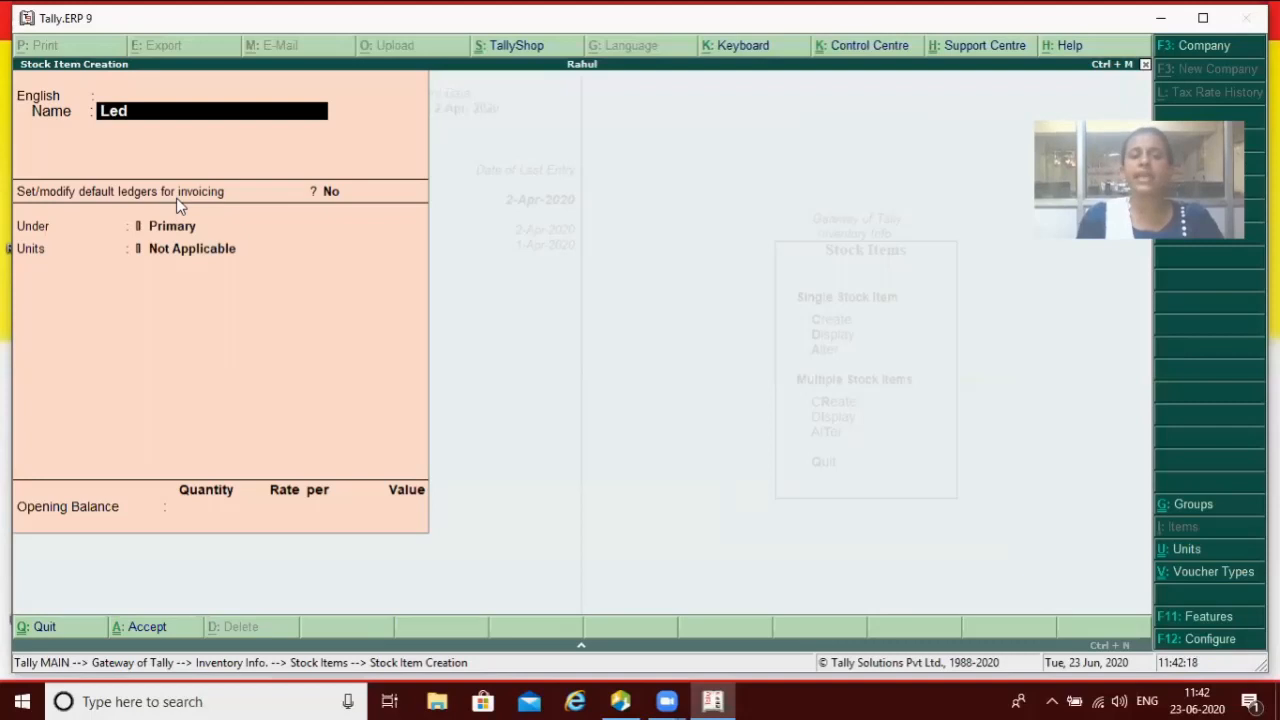
{"action": "key", "text": "Return"}
{"action": "key", "text": "Return"}
{"action": "key", "text": "Return"}
{"action": "type", "text": "y"}
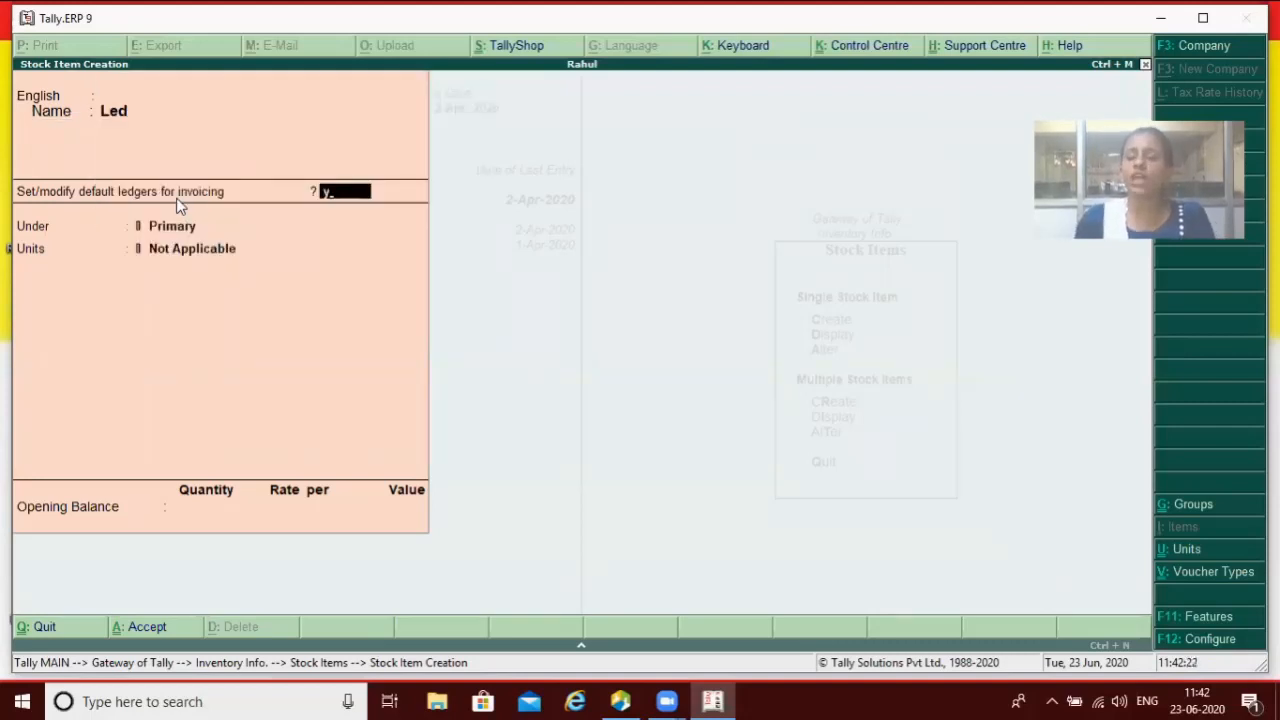
{"action": "key", "text": "Return"}
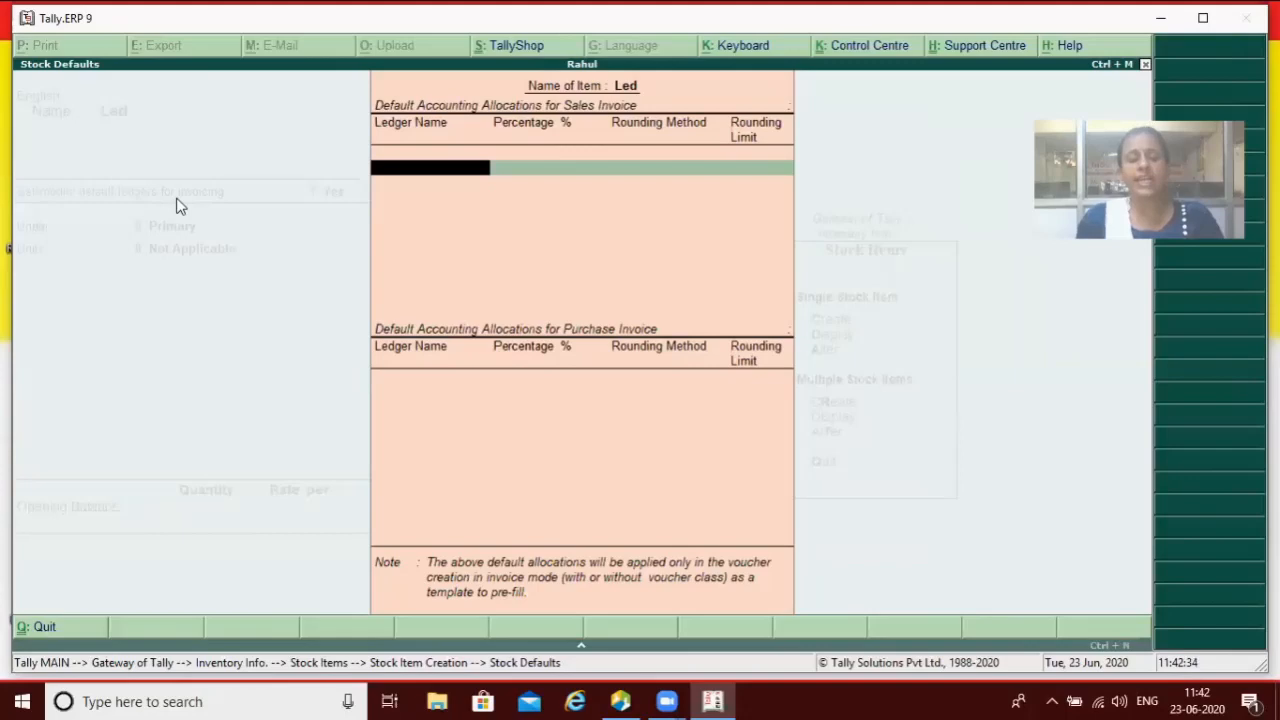
Step: Allocate Sale at 100% as the sales ledger and Purchase as the purchase ledger
{"action": "type", "text": "S"}
{"action": "key", "text": "Return"}
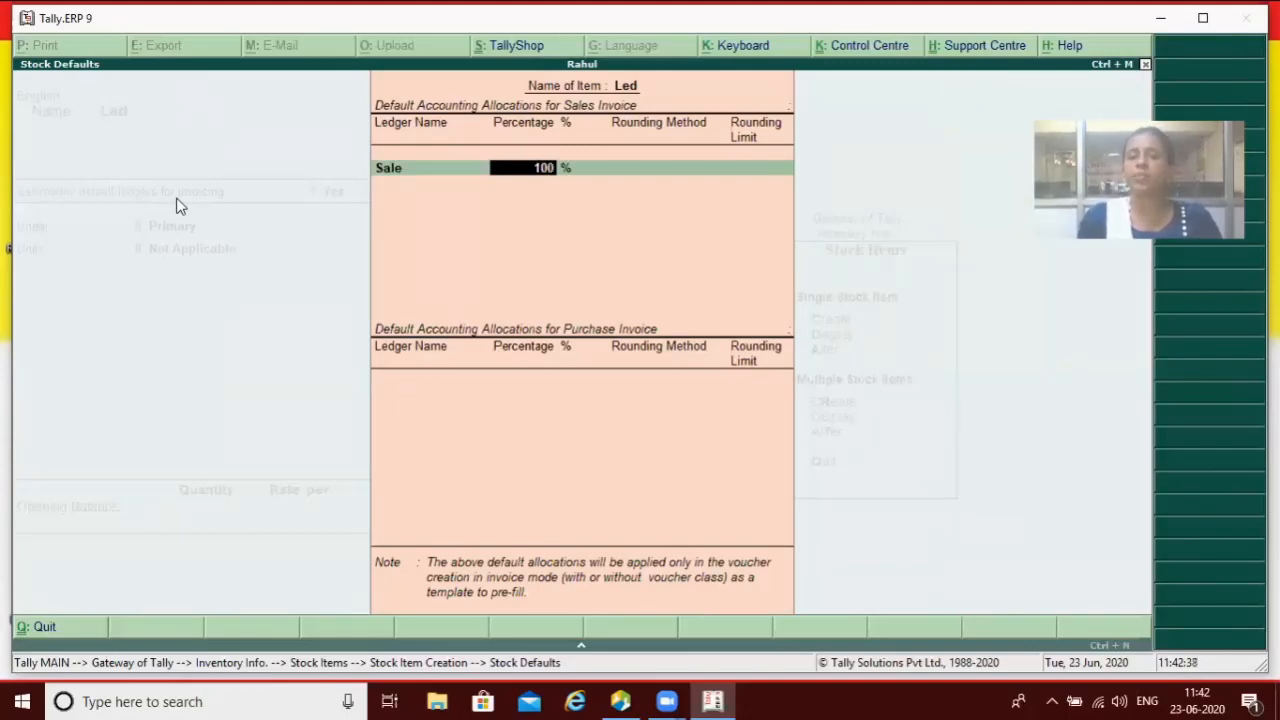
{"action": "key", "text": "Return"}
{"action": "type", "text": "P"}
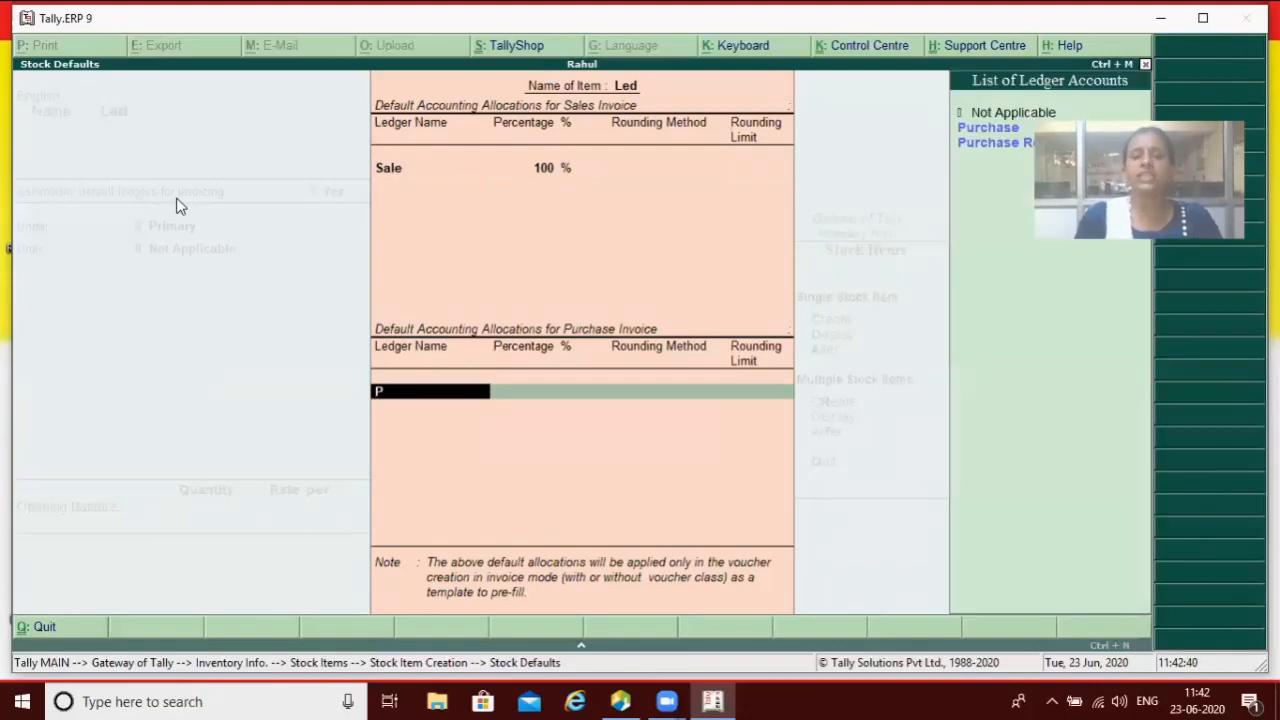
{"action": "key", "text": "Return"}
{"action": "key", "text": "Return"}
{"action": "key", "text": "Return"}
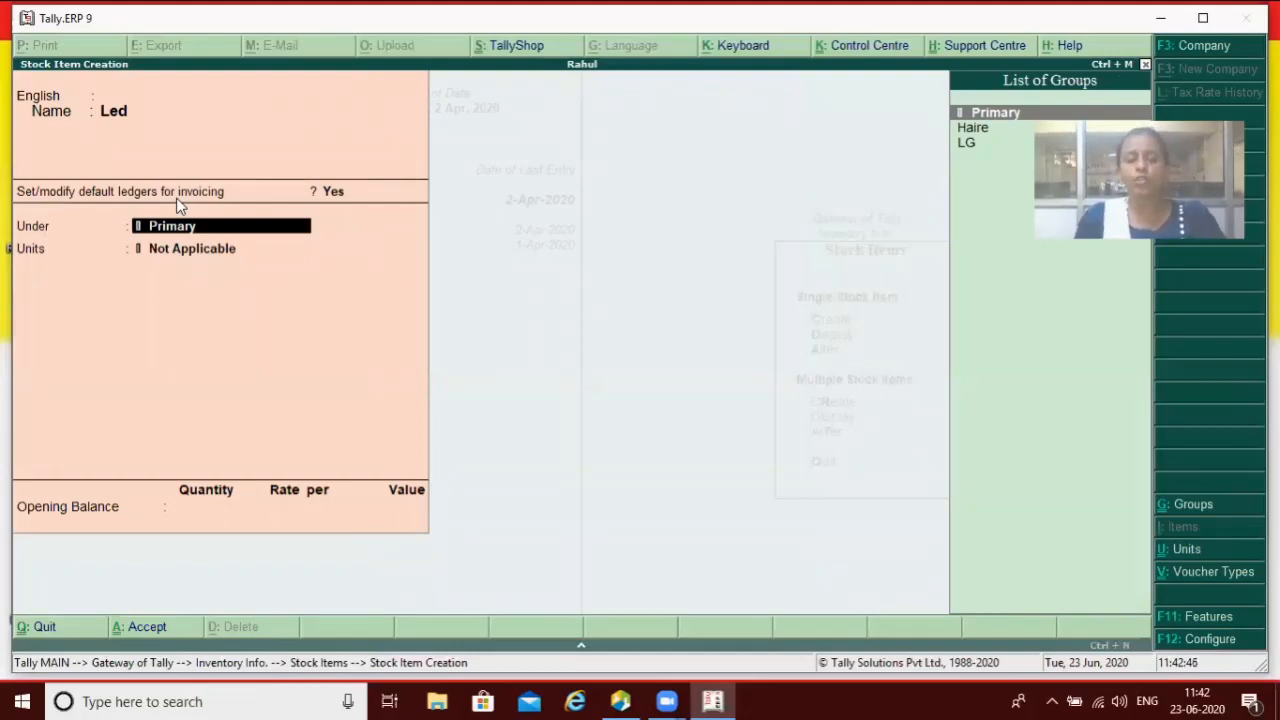
{"action": "key", "text": "Escape"}
Step: Quit the Led item without saving, then view and close the F11 company features
{"action": "key", "text": "y"}
{"action": "key", "text": "Escape"}
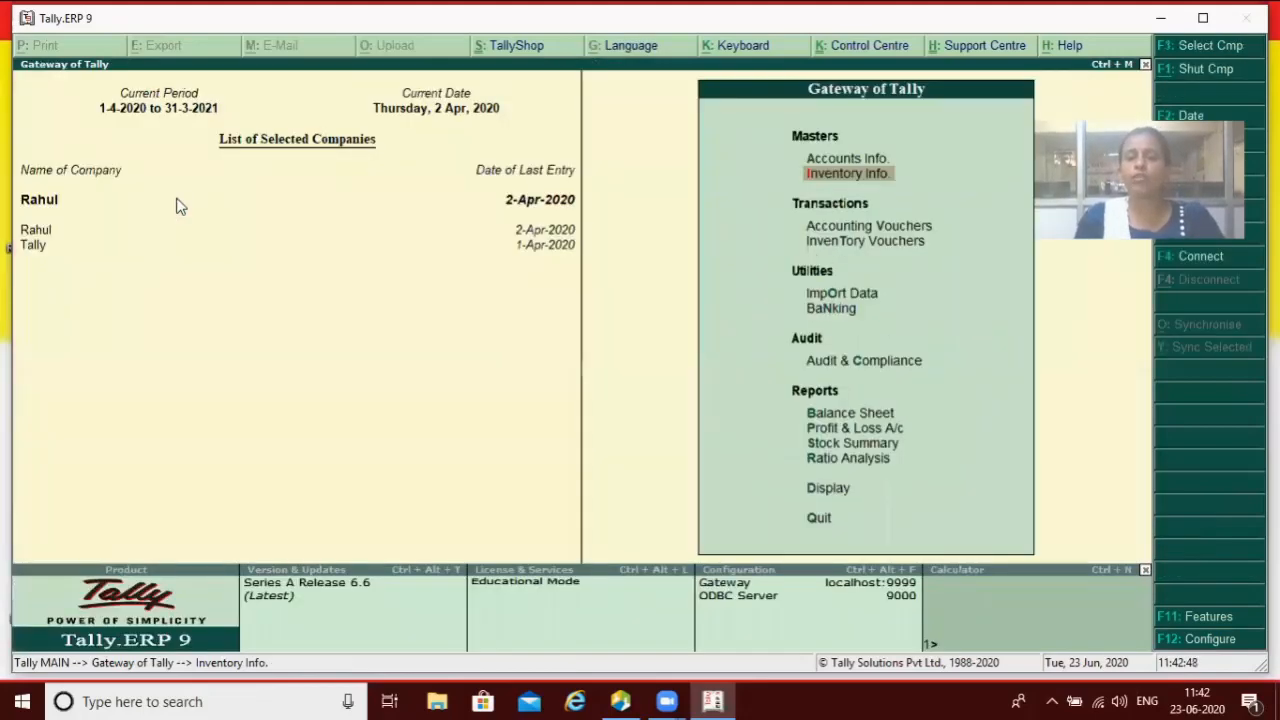
{"action": "key", "text": "F11"}
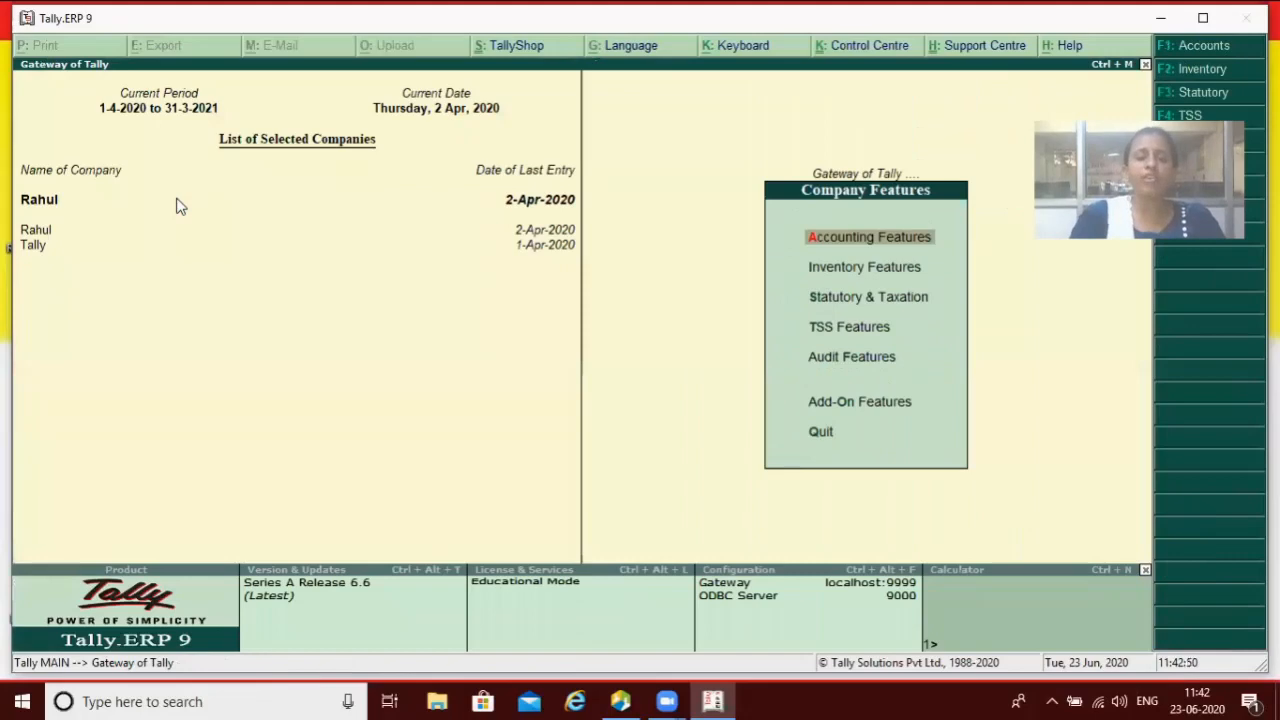
{"action": "key", "text": "Escape"}
Step: Bring up the Master Configuration under Accts / Inventory Info with F12
{"action": "key", "text": "F12"}
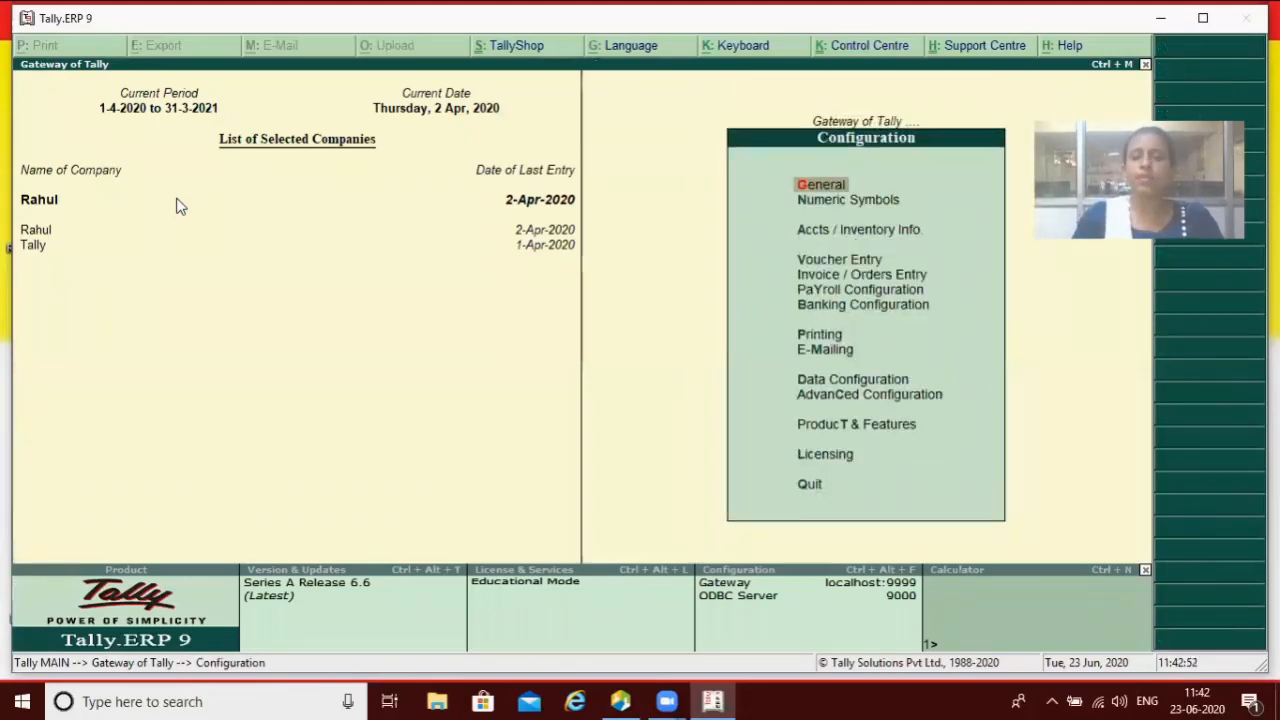
{"action": "key", "text": "Down"}
{"action": "key", "text": "Down"}
{"action": "key", "text": "Return"}
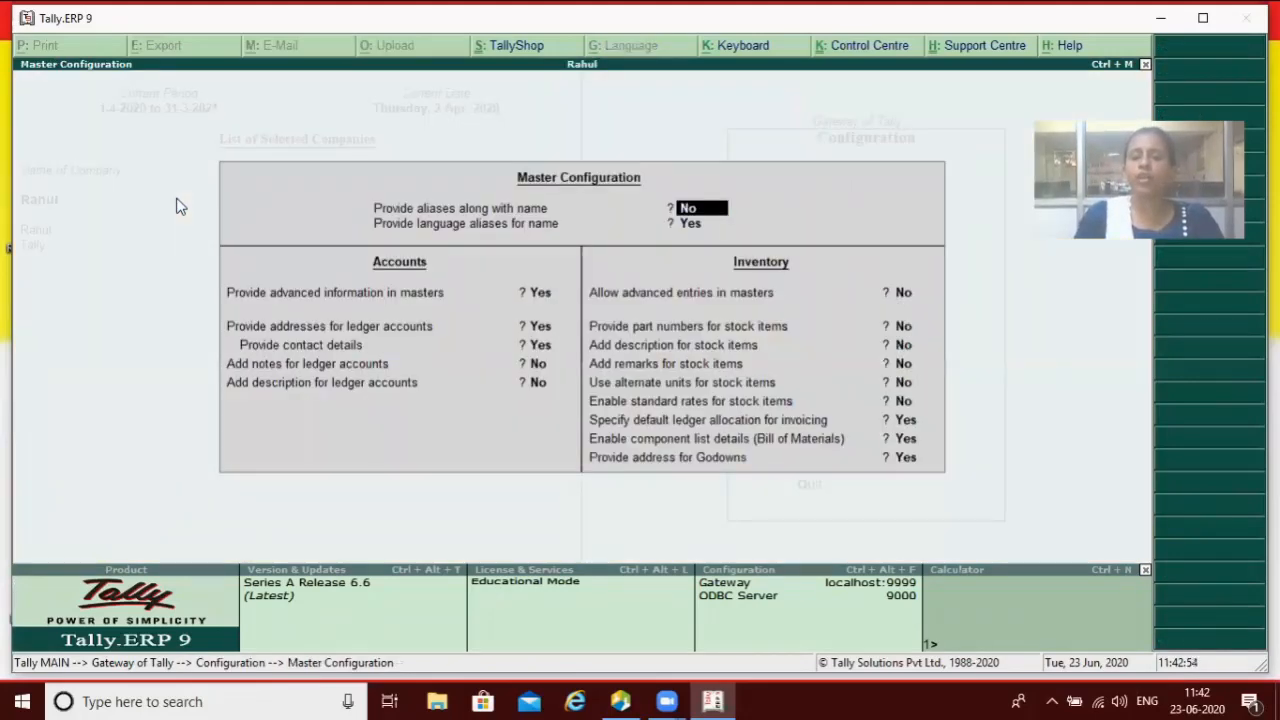